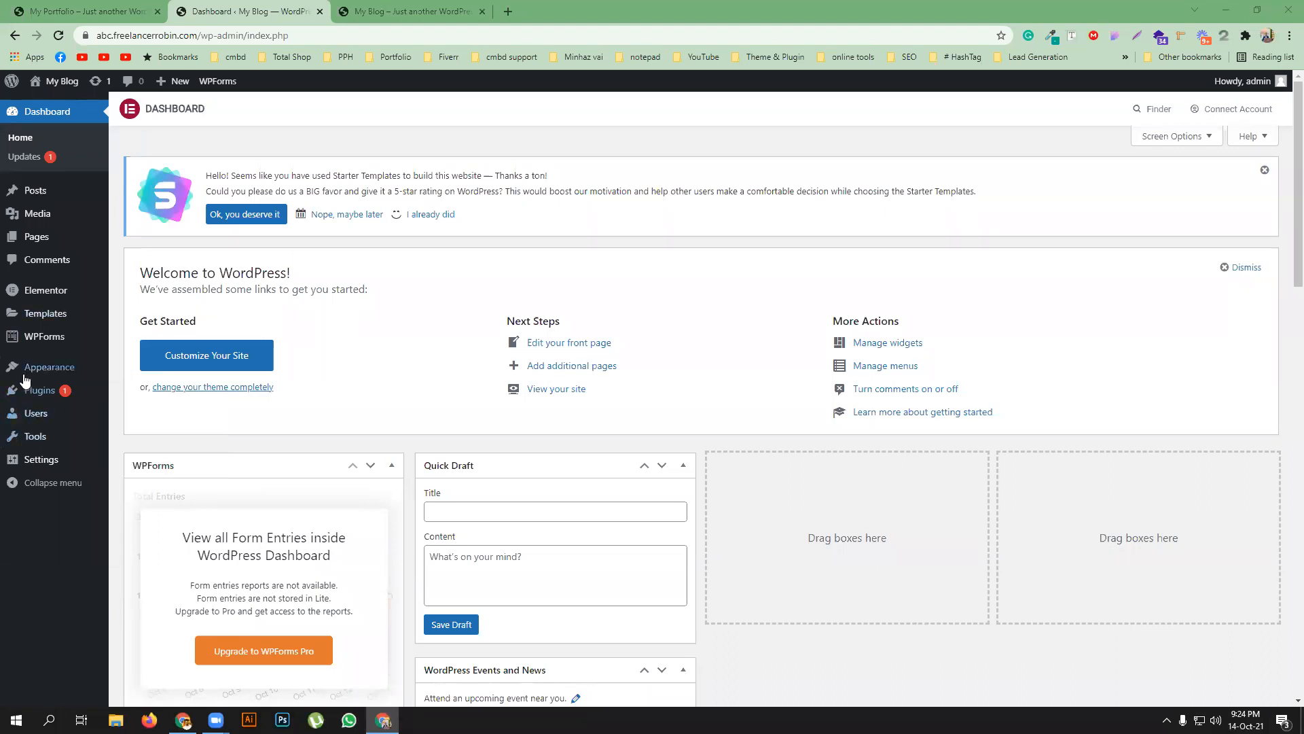
# - Choose polylang-pro-3.1.2.zip from the Downloads folder as the plugin file to upload
pyautogui.middleClick(143, 417)
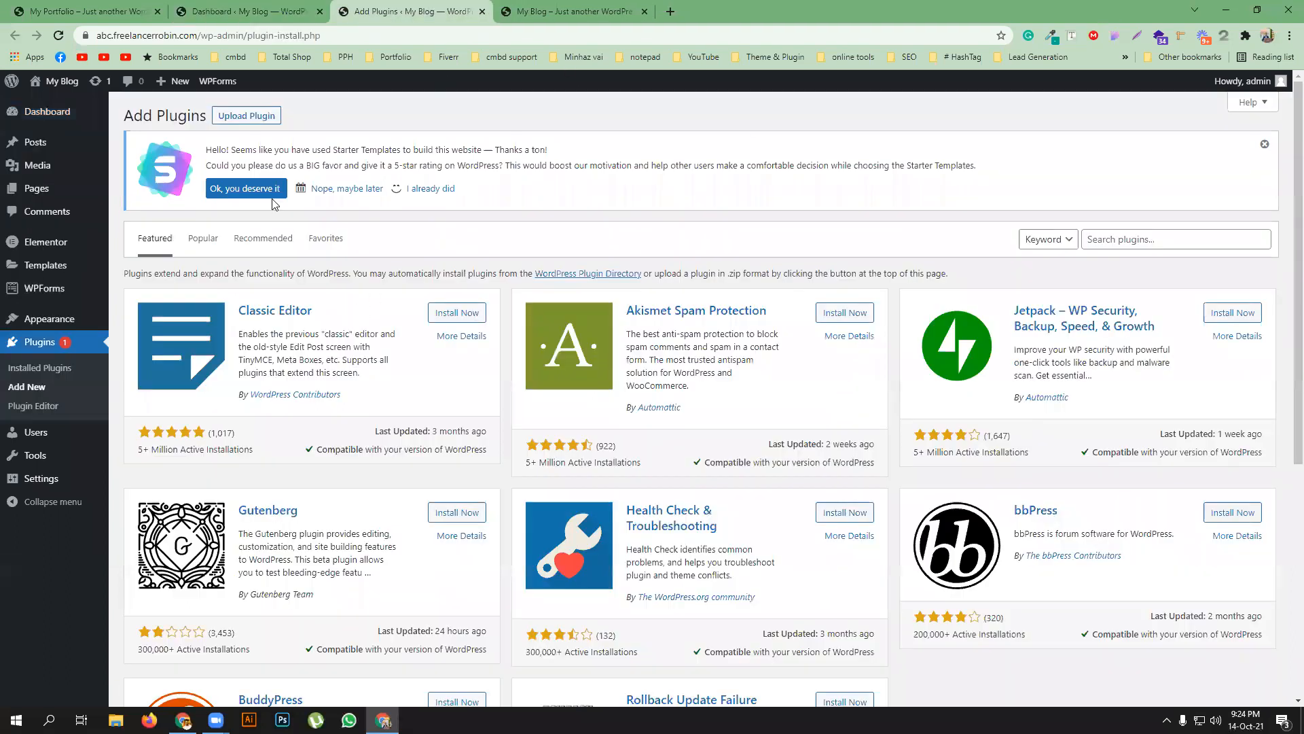
pyautogui.click(408, 11)
pyautogui.click(265, 121)
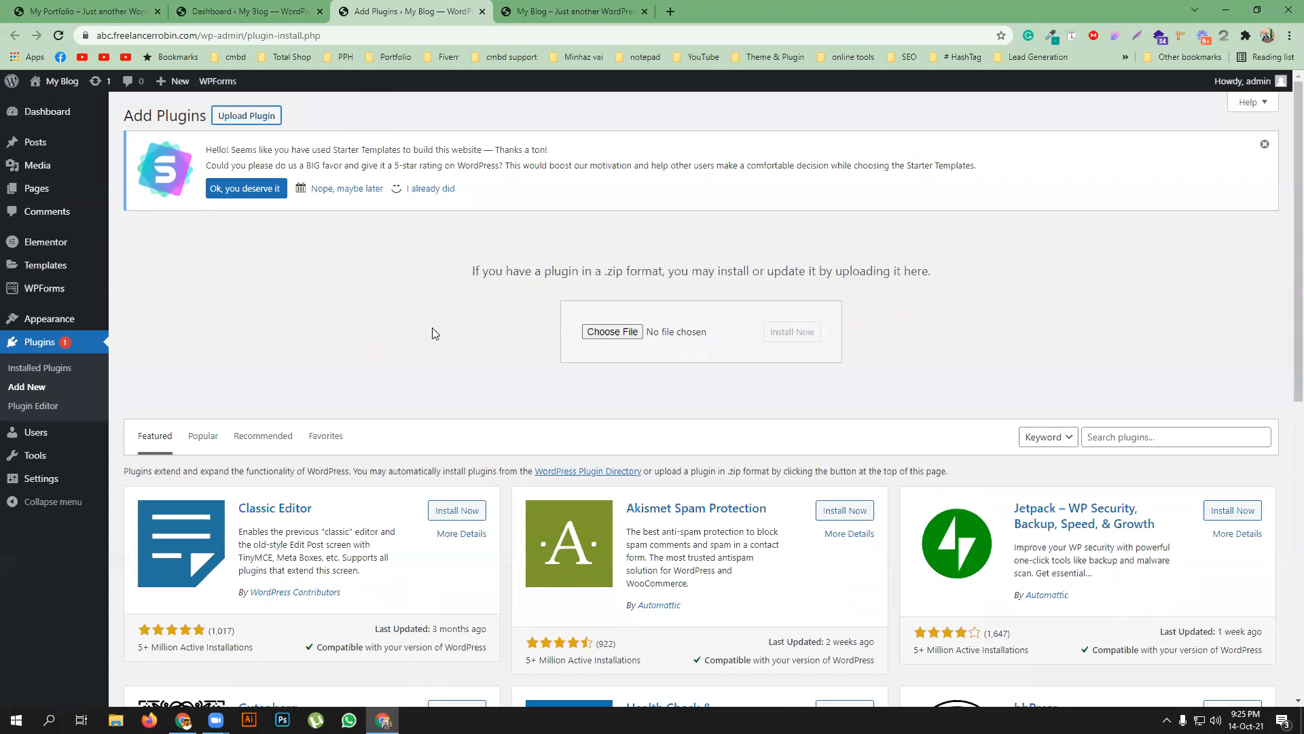
pyautogui.click(625, 333)
pyautogui.click(274, 326)
pyautogui.click(667, 528)
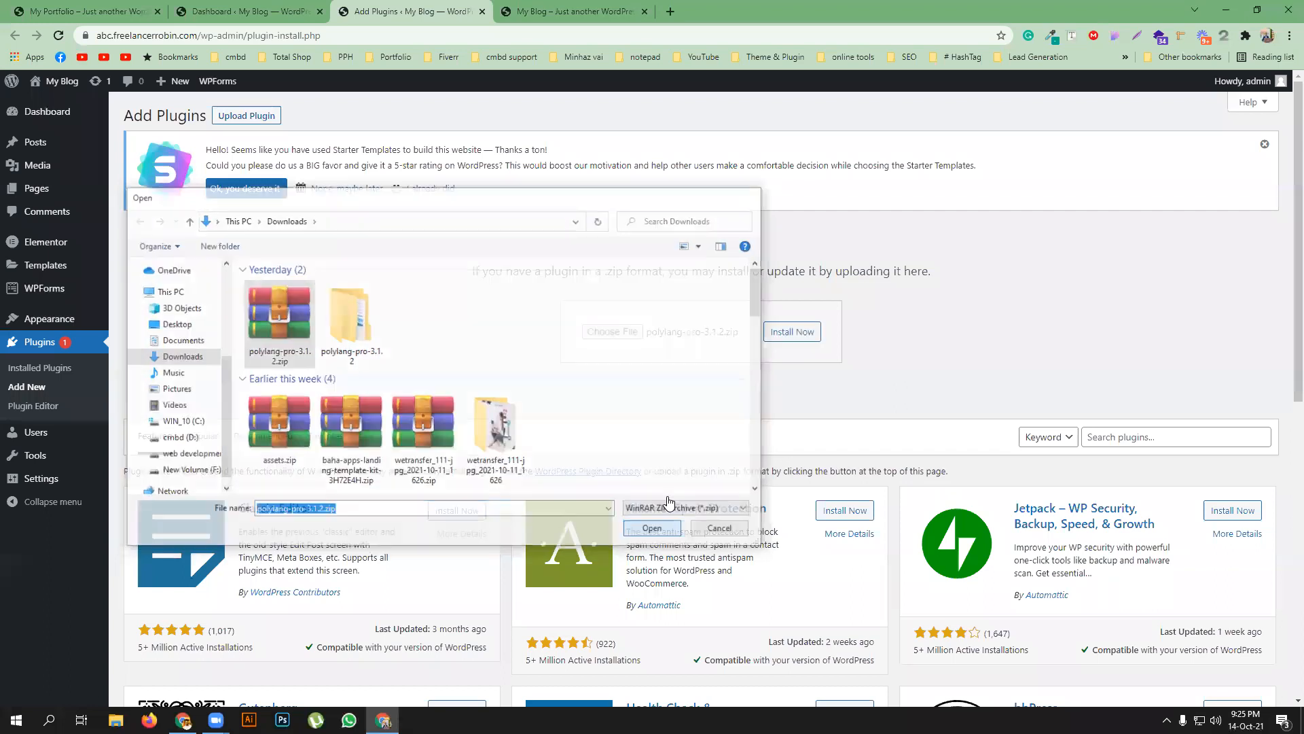
# - Install and activate the chosen Polylang Pro plugin, skipping its setup wizard without entering a licence
pyautogui.click(792, 333)
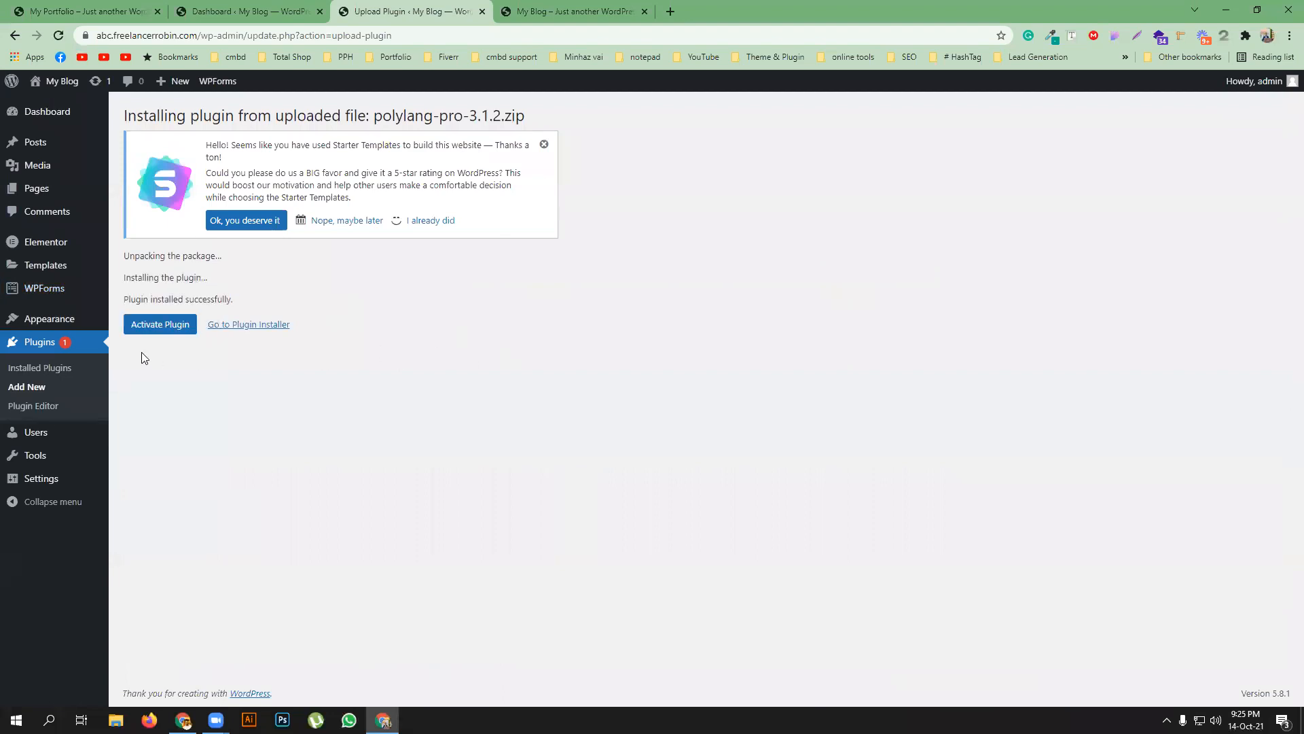
pyautogui.click(160, 325)
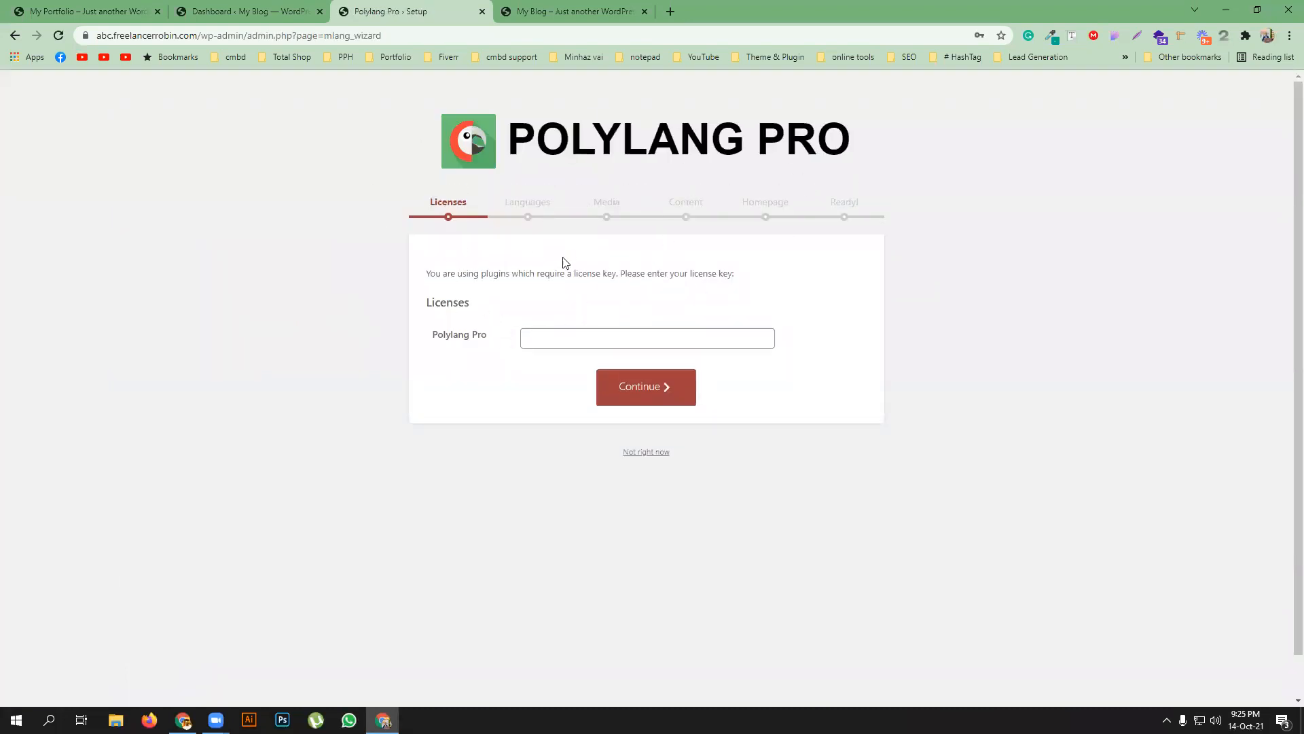
pyautogui.click(658, 454)
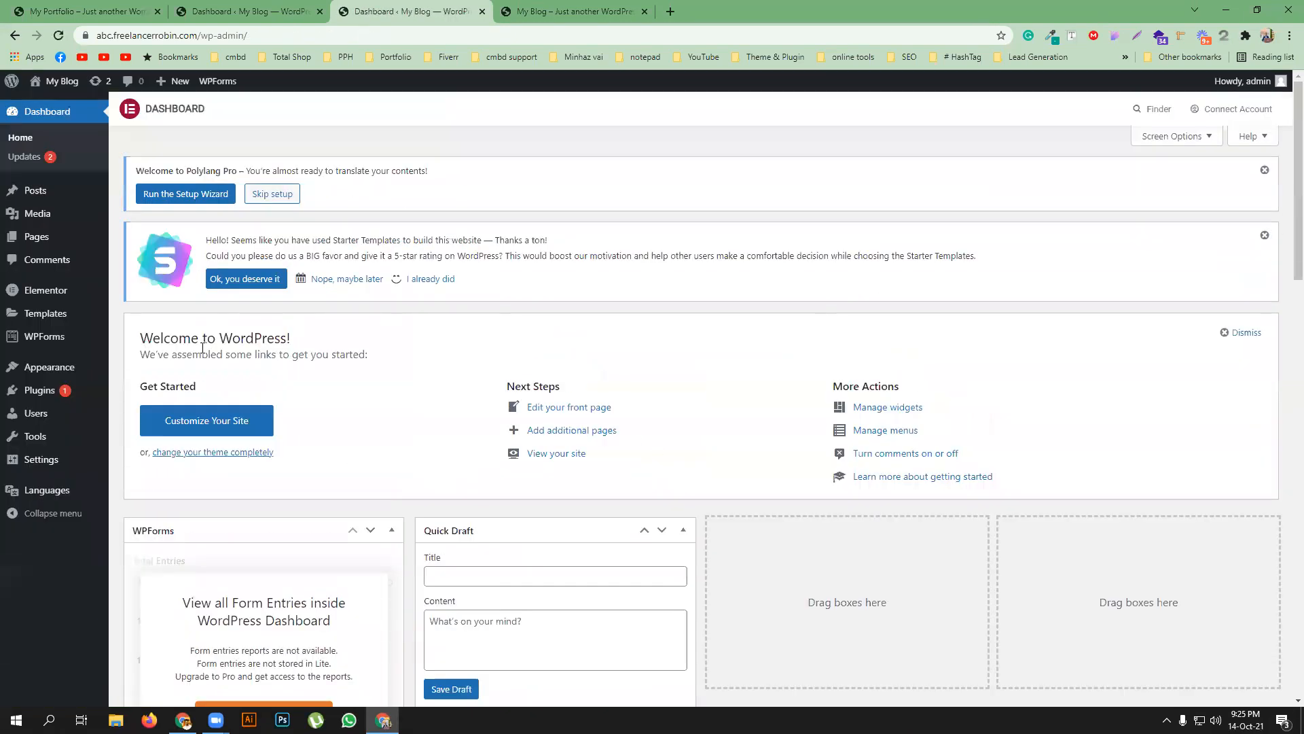
# - Search the plugin directory for "polylang", and install and activate Polylang Connect for Elementor
pyautogui.moveTo(39, 396)
pyautogui.click(149, 413)
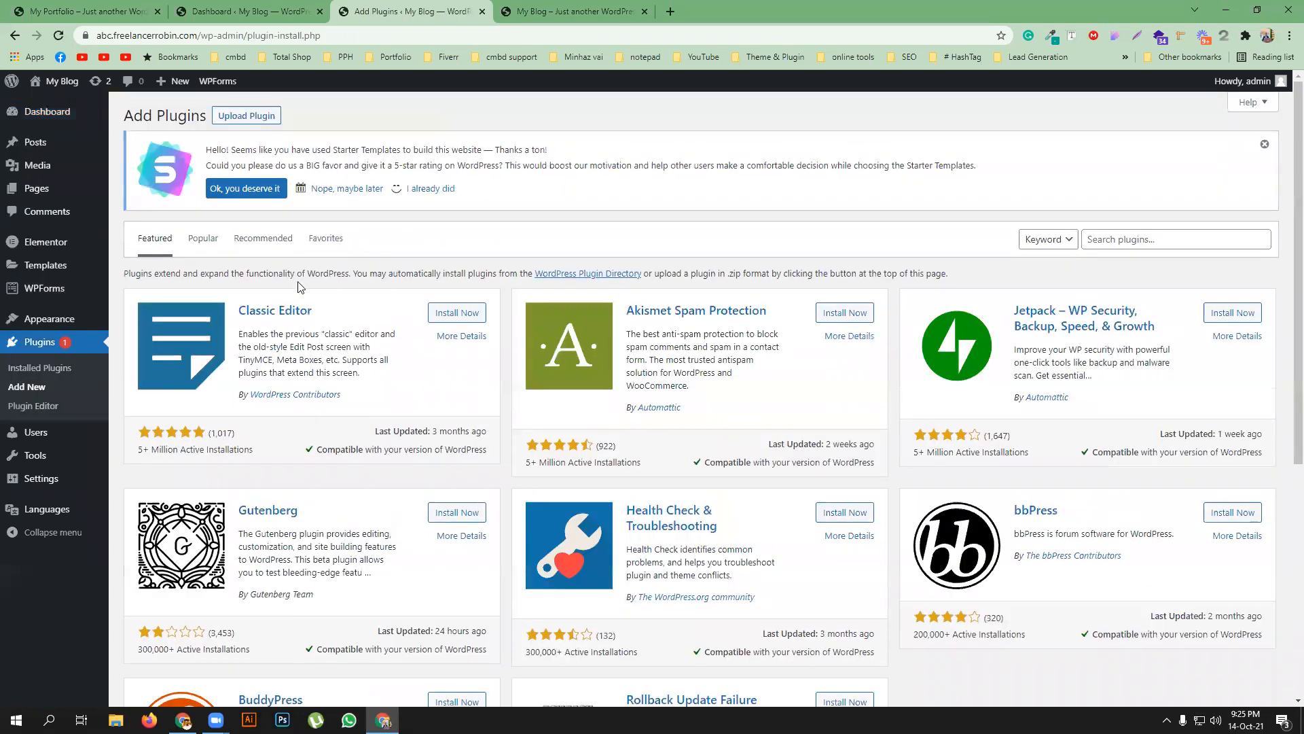
pyautogui.click(249, 119)
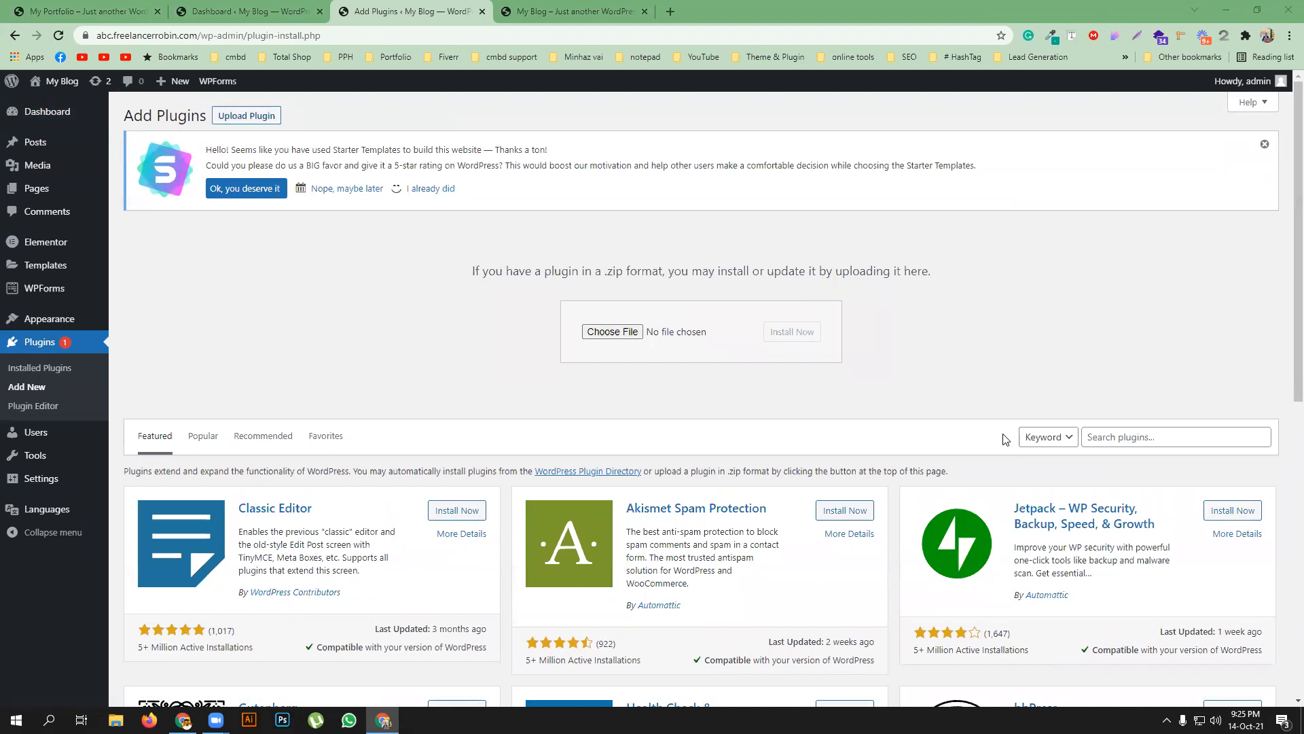
pyautogui.click(1141, 437)
pyautogui.click(1124, 589)
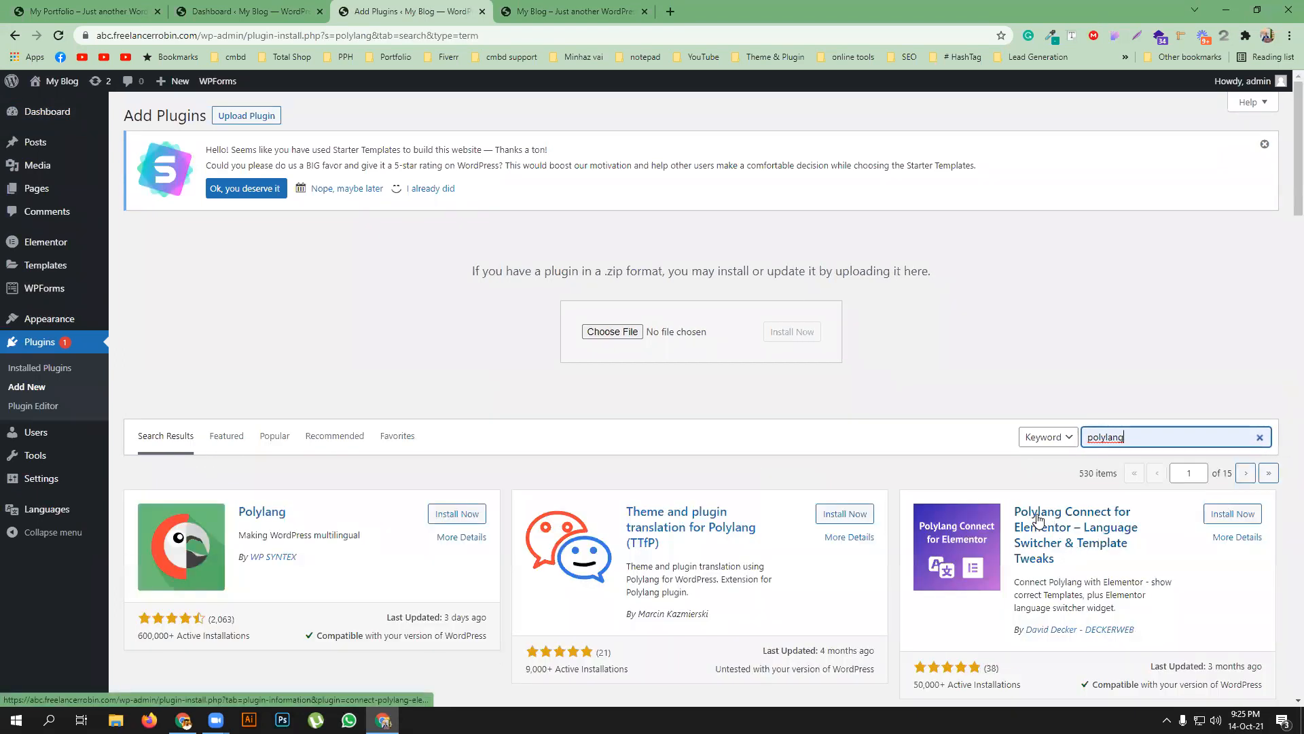
pyautogui.click(1231, 515)
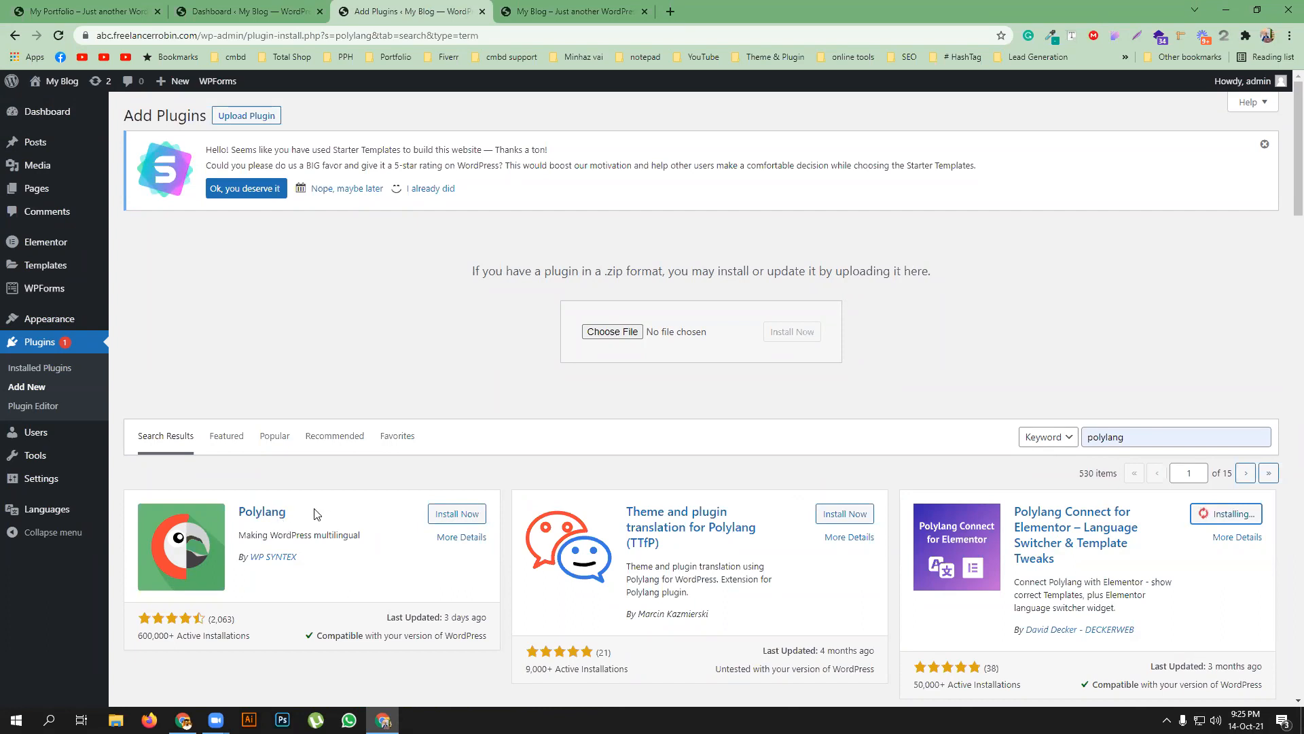
pyautogui.click(1244, 515)
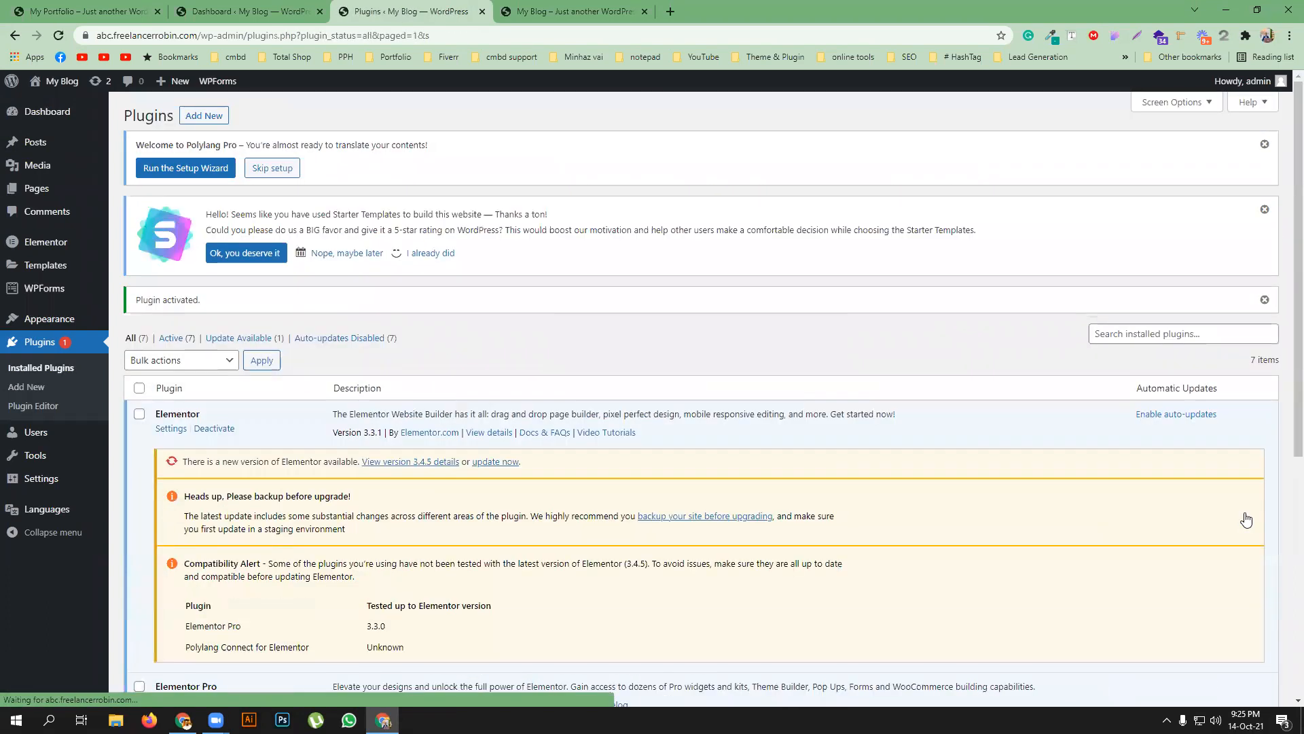
# - Review the installed plugins and open Polylang's Languages page
pyautogui.scroll(-5, 224, 435)
pyautogui.scroll(2, 244, 350)
pyautogui.scroll(-2, 272, 484)
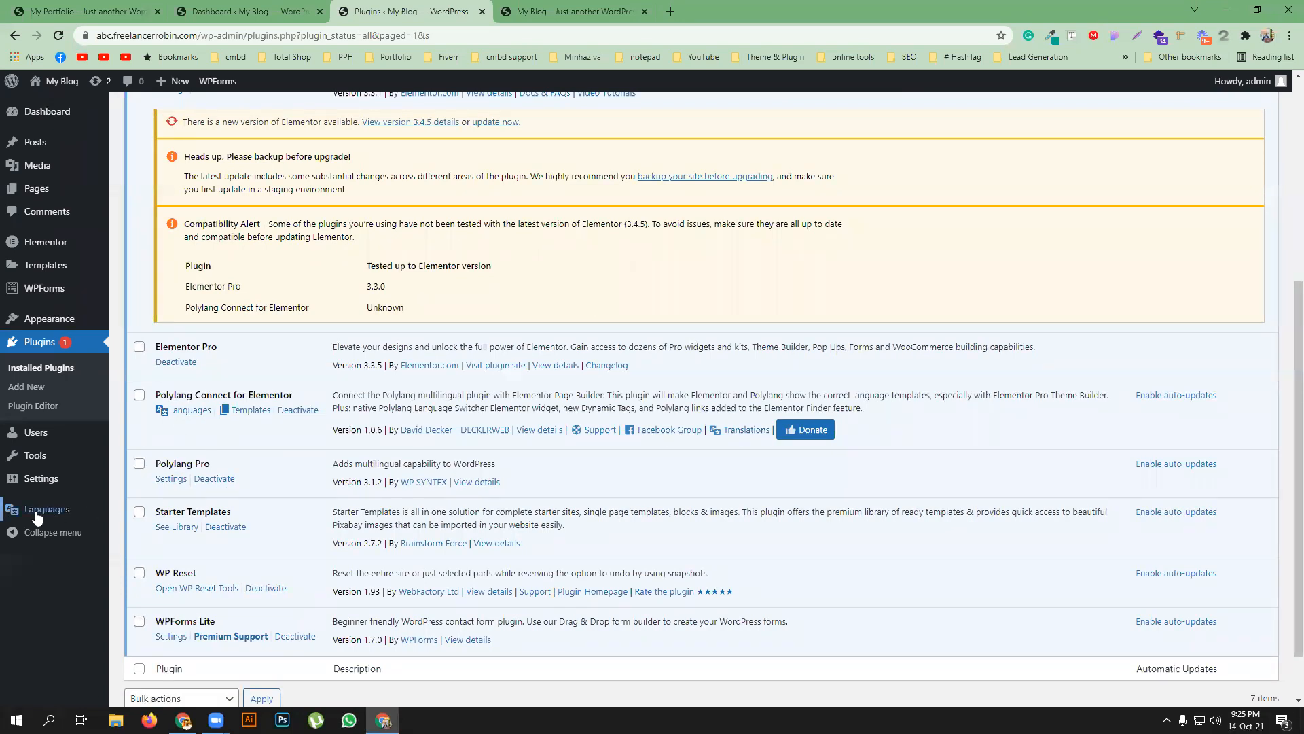
pyautogui.moveTo(40, 518)
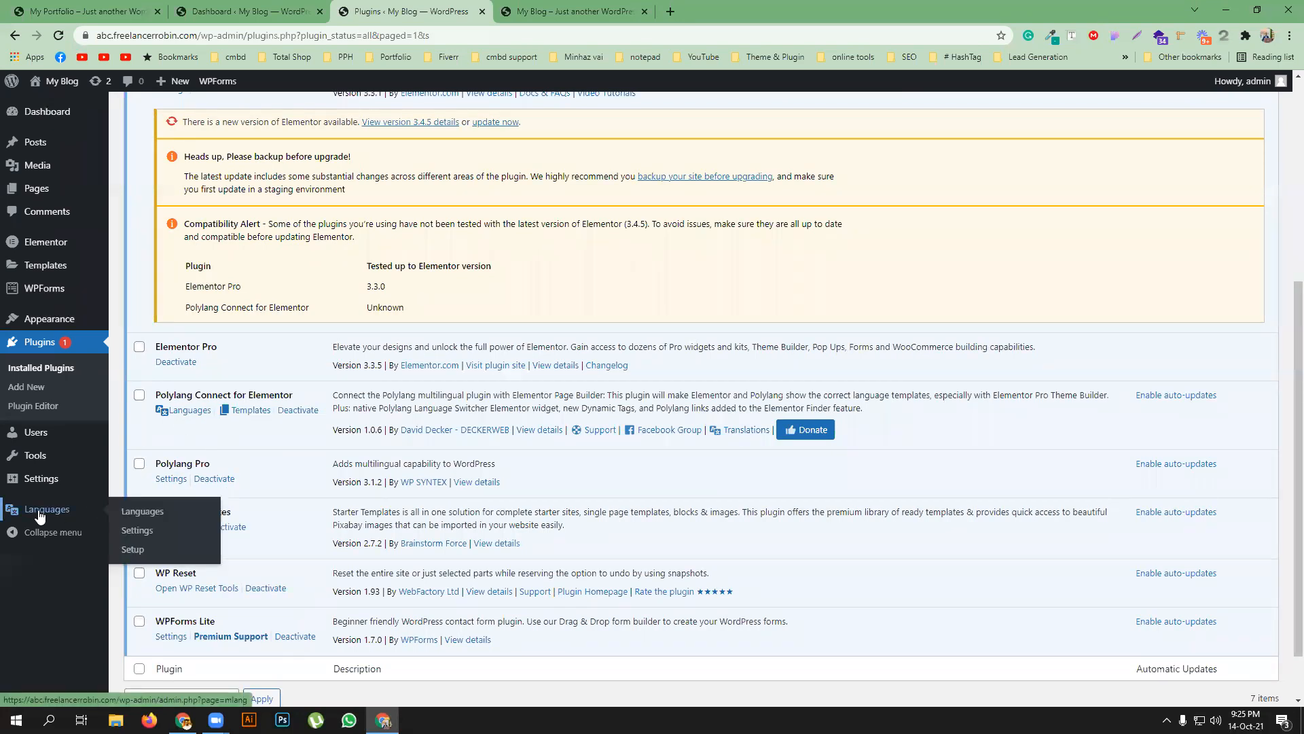
pyautogui.click(140, 512)
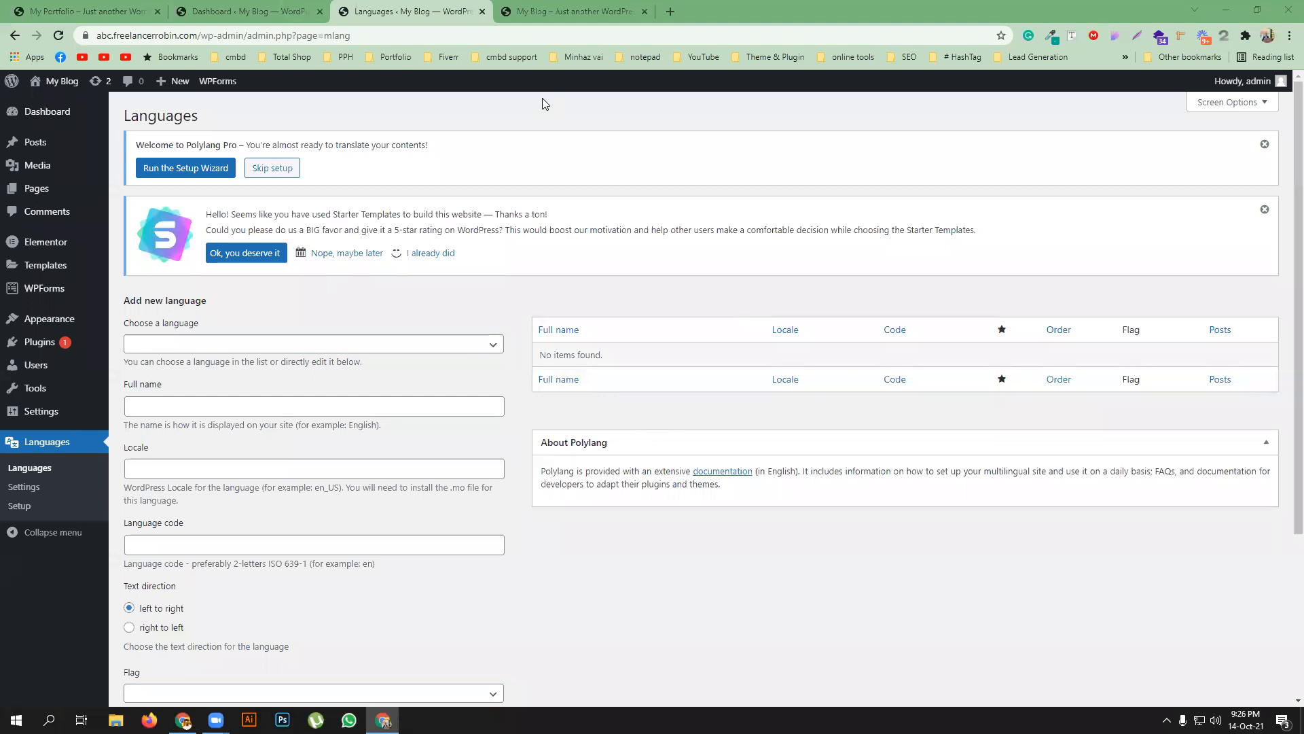
# - Look over the site's home page and return to the Languages page
pyautogui.click(536, 11)
pyautogui.scroll(-3, 517, 229)
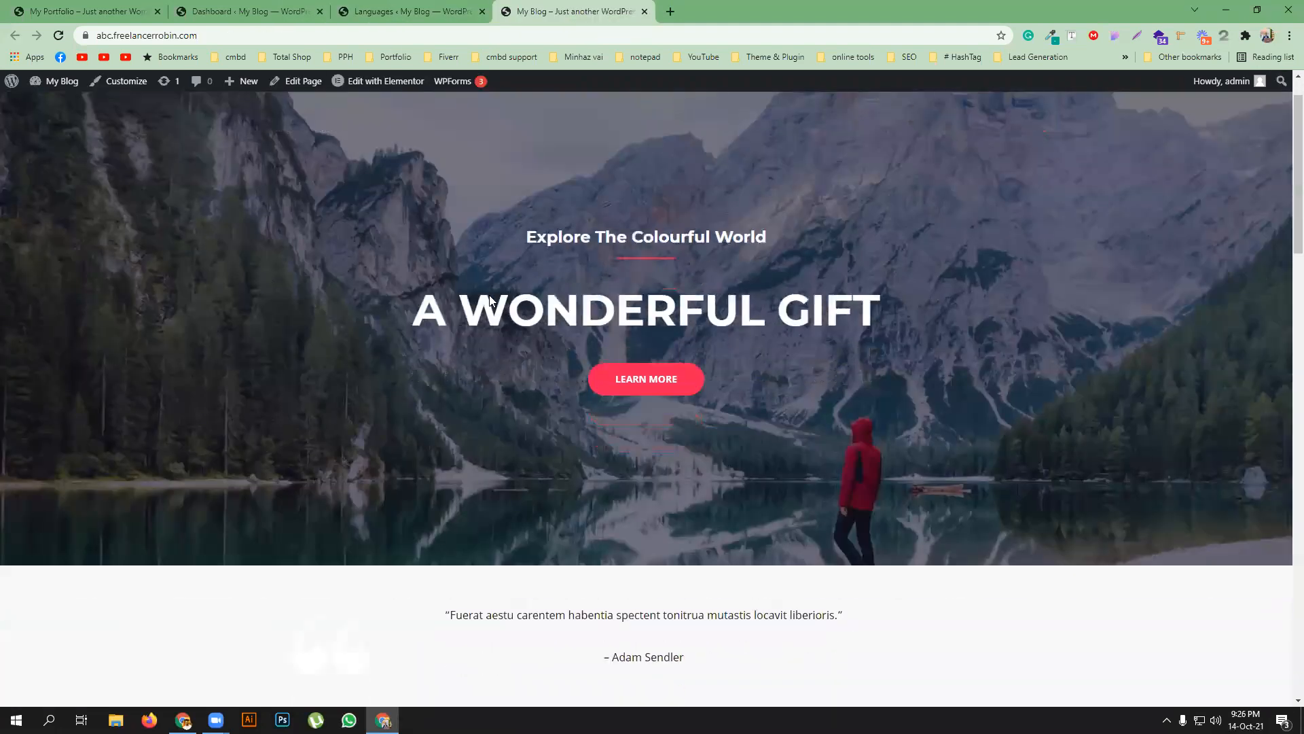
pyautogui.scroll(1, 503, 335)
pyautogui.scroll(2, 619, 354)
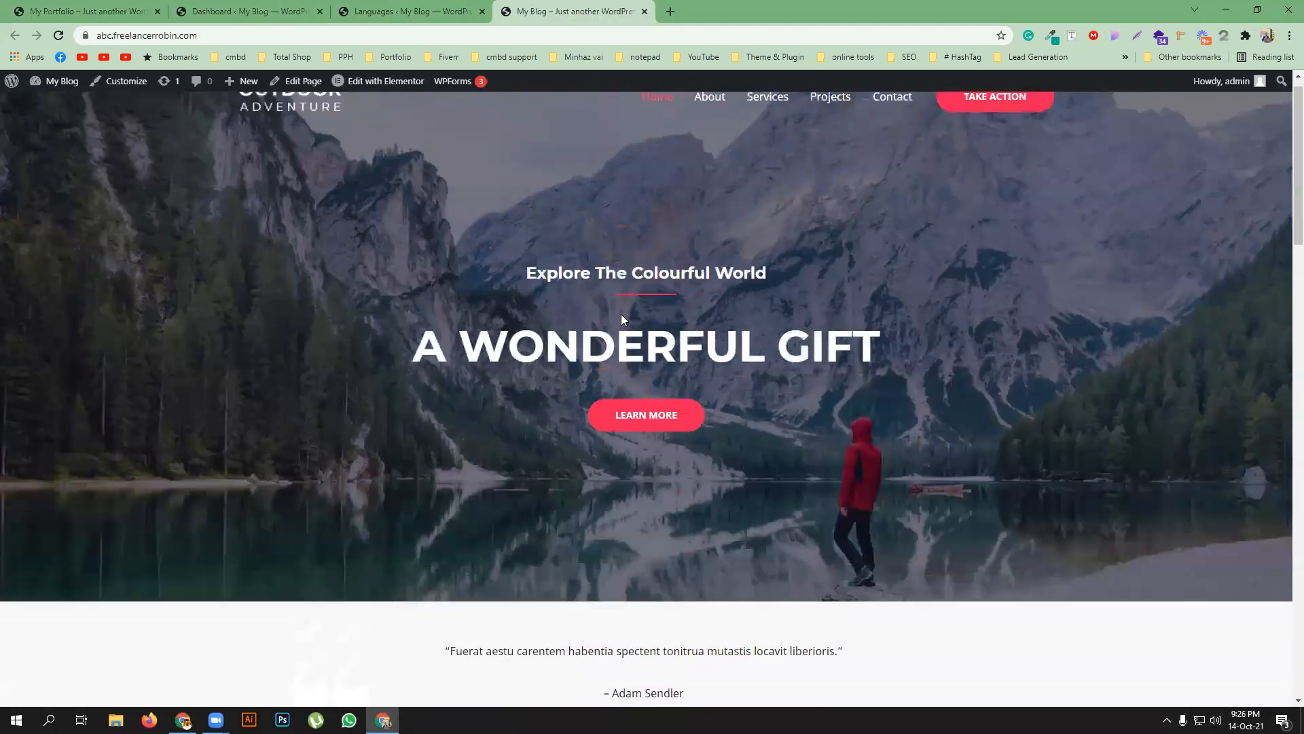
pyautogui.hotkey('ctrl', 'shift', 'Tab')
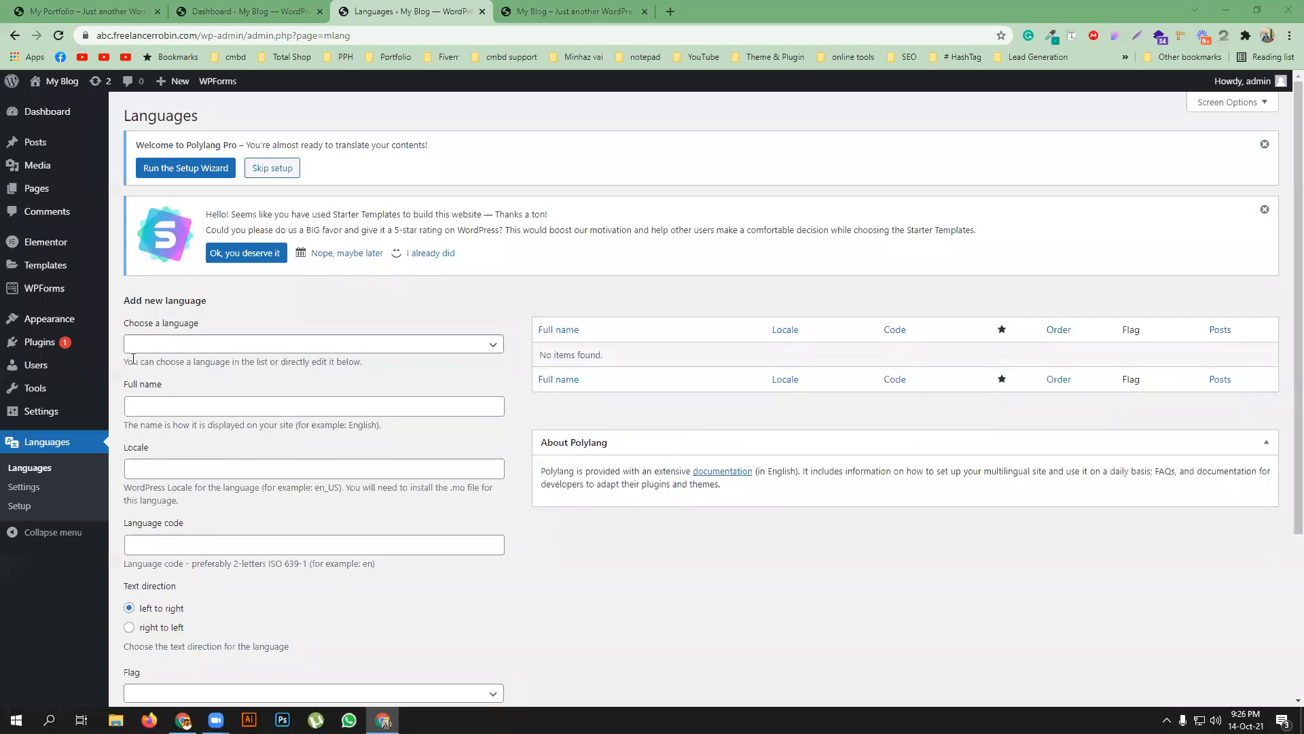
# - Add English (en_GB) as a site language with its preset details
pyautogui.click(209, 343)
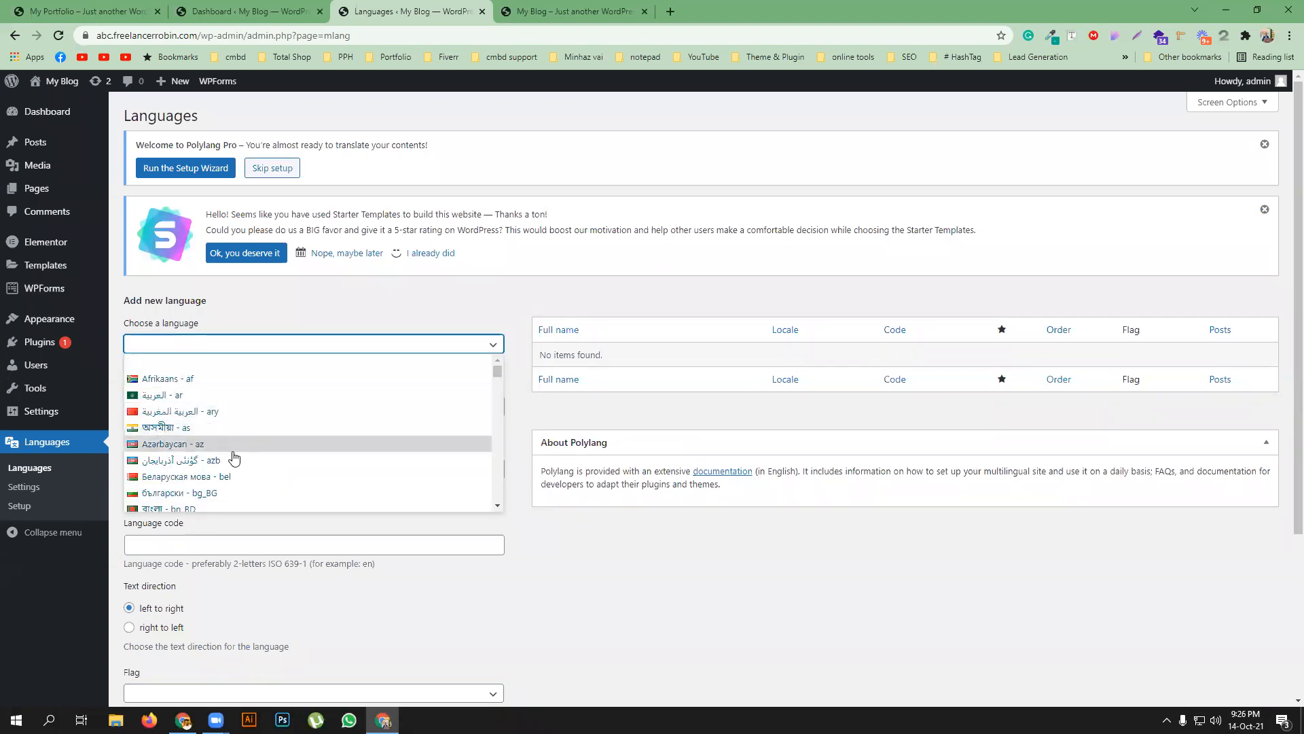
pyautogui.scroll(-3, 254, 466)
pyautogui.scroll(-4, 255, 468)
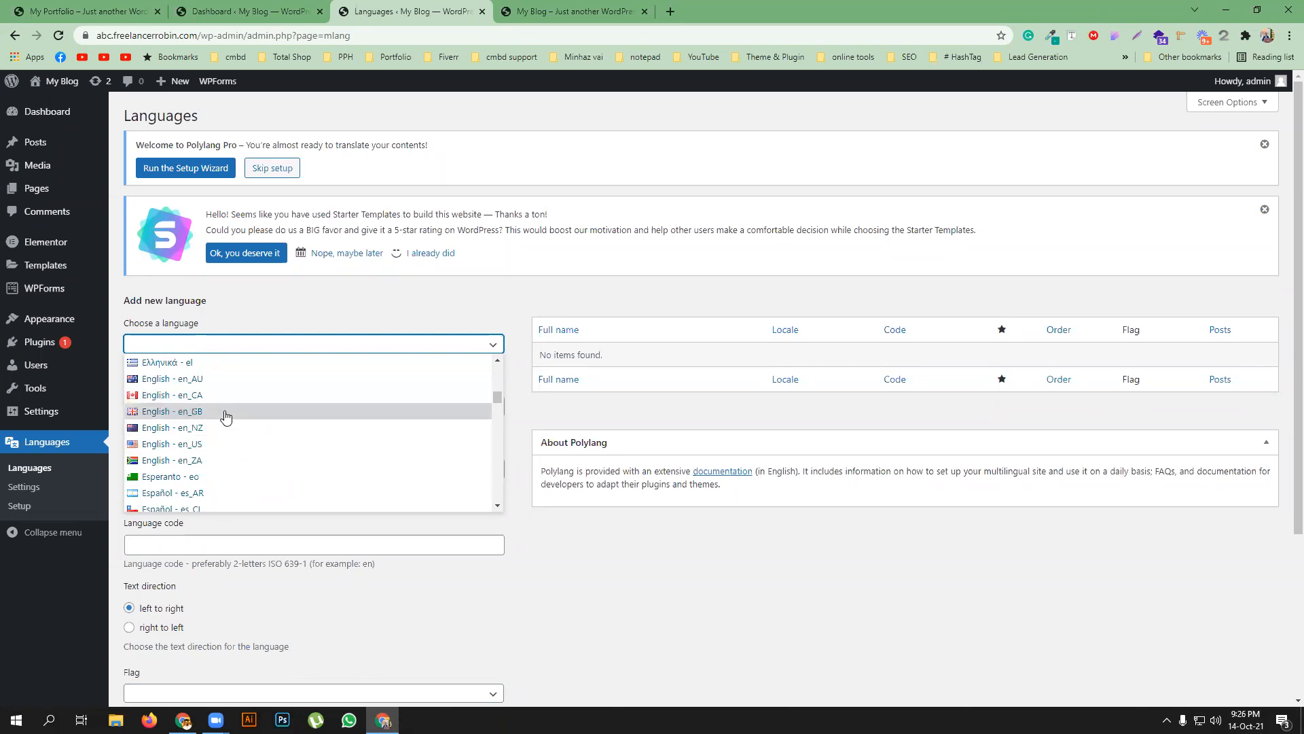
pyautogui.click(226, 412)
pyautogui.scroll(-3, 296, 485)
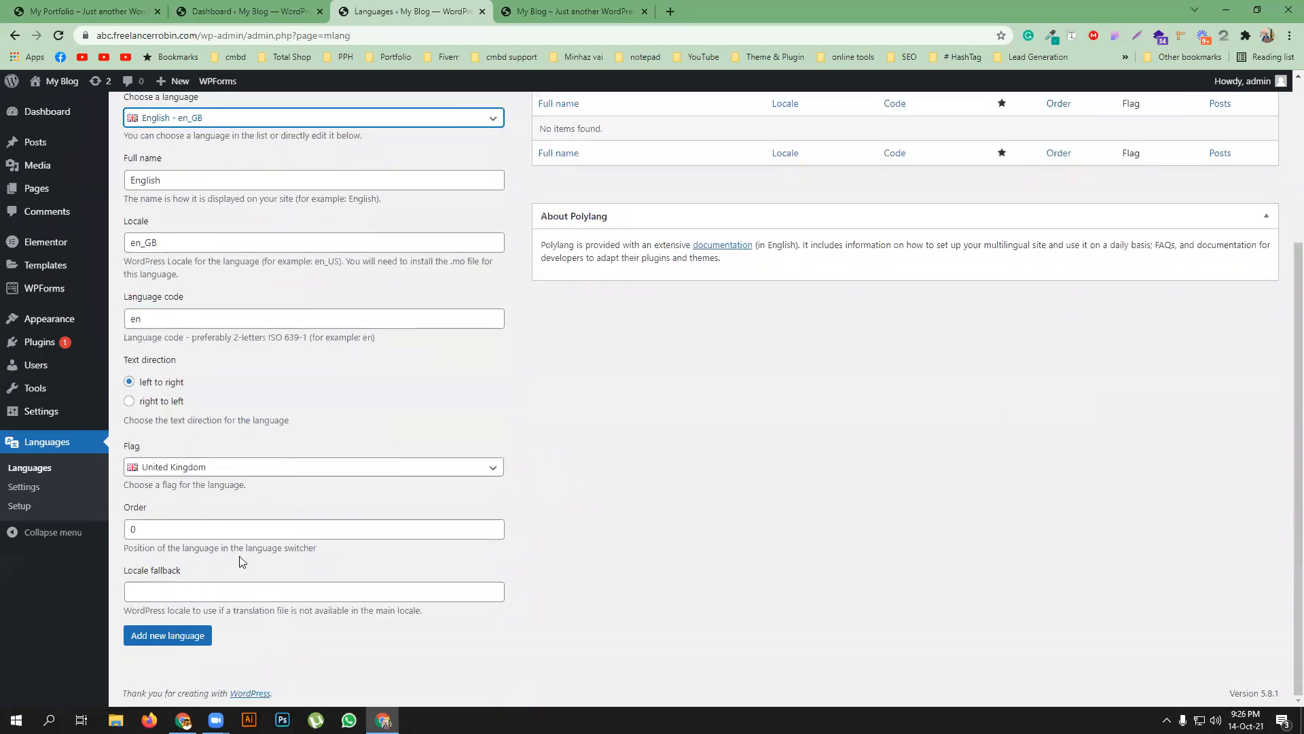
pyautogui.click(204, 636)
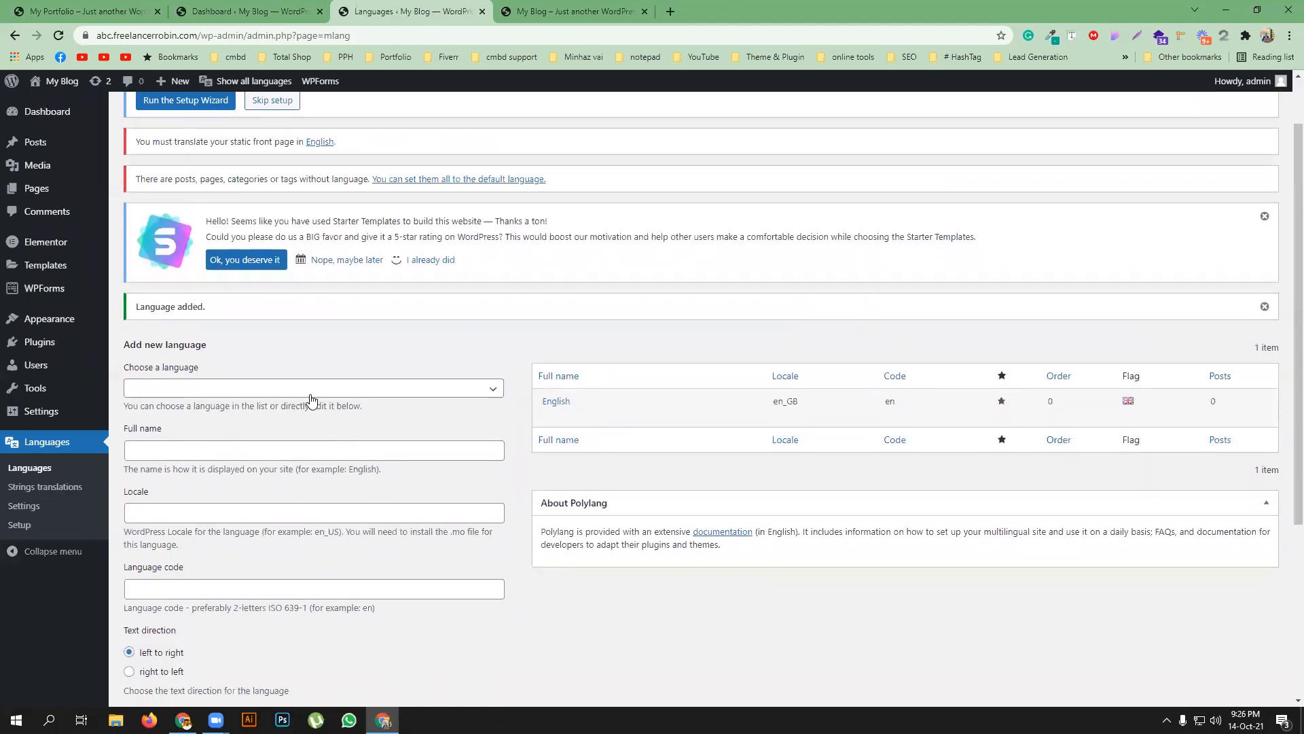
# - Add বাংলা (bn_BD) as a site language with its preset details
pyautogui.click(311, 387)
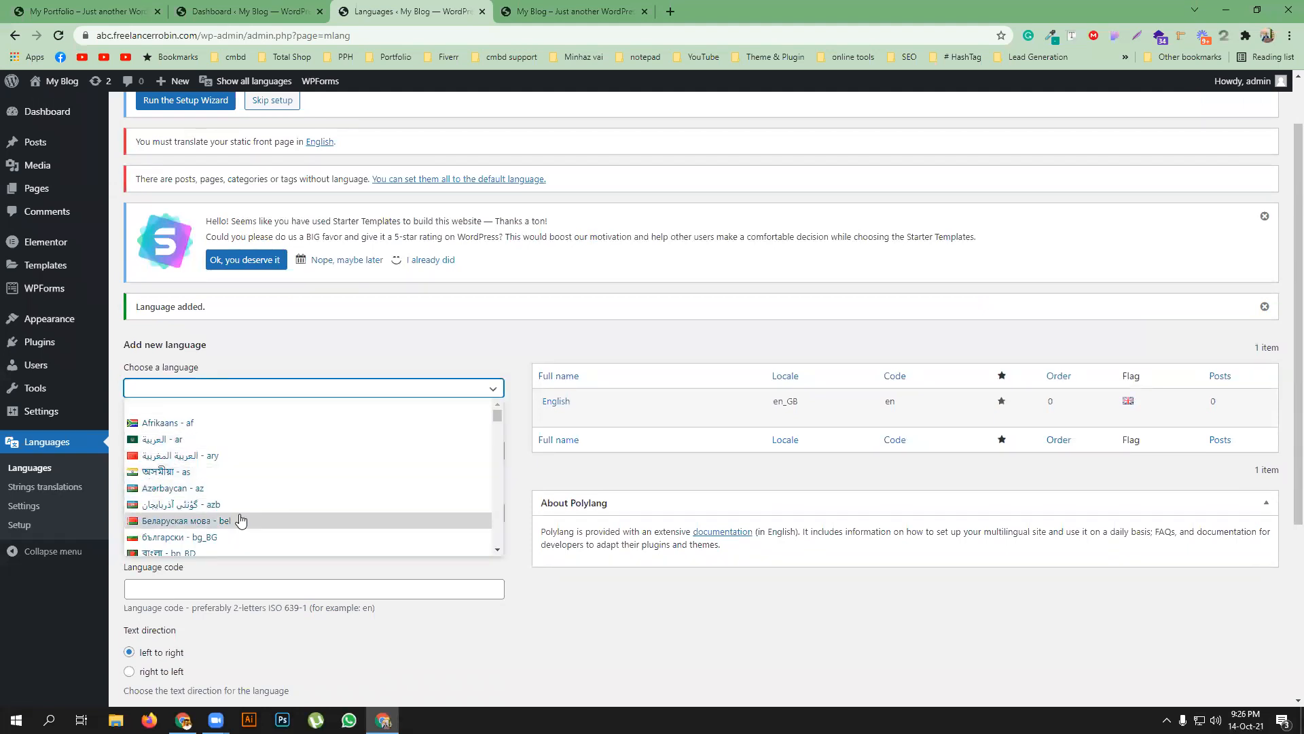
pyautogui.scroll(-1, 246, 498)
pyautogui.click(245, 486)
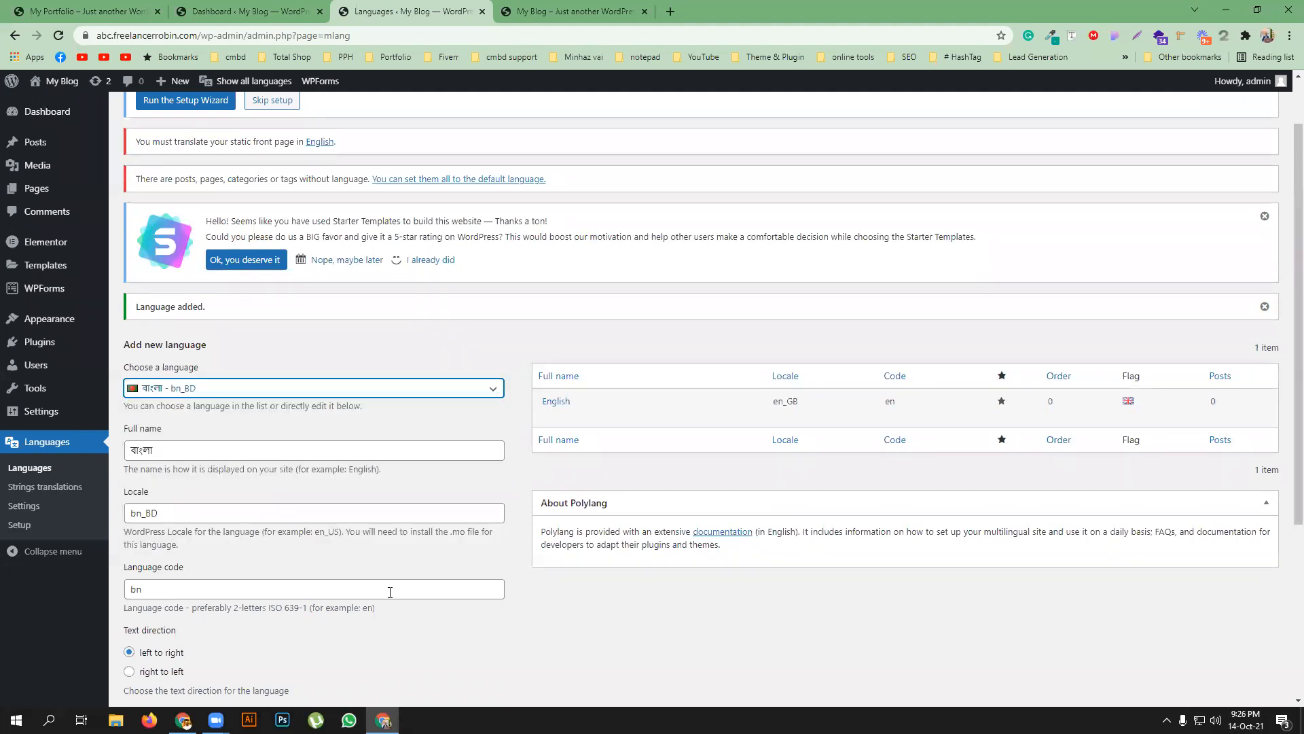
pyautogui.scroll(-4, 423, 599)
pyautogui.click(187, 637)
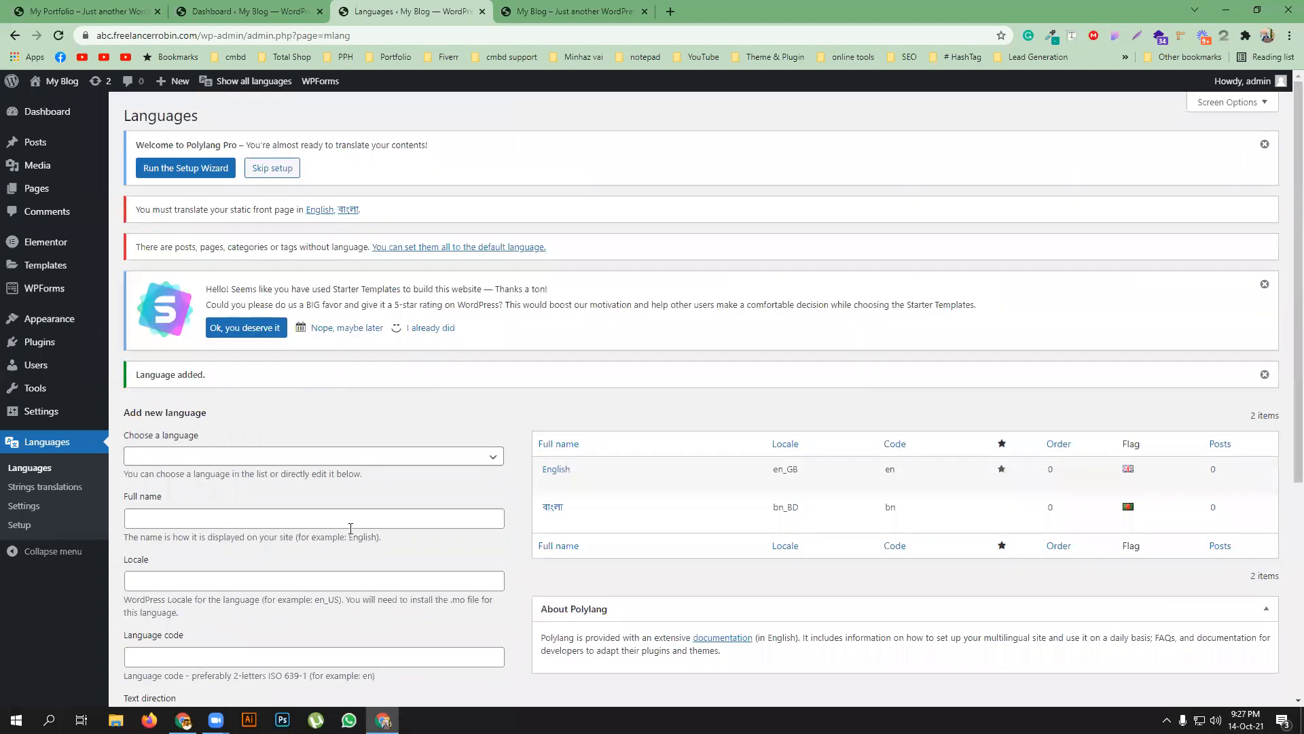
# - Add हिन्दी (hi_IN) as a site language with its preset details
pyautogui.click(283, 464)
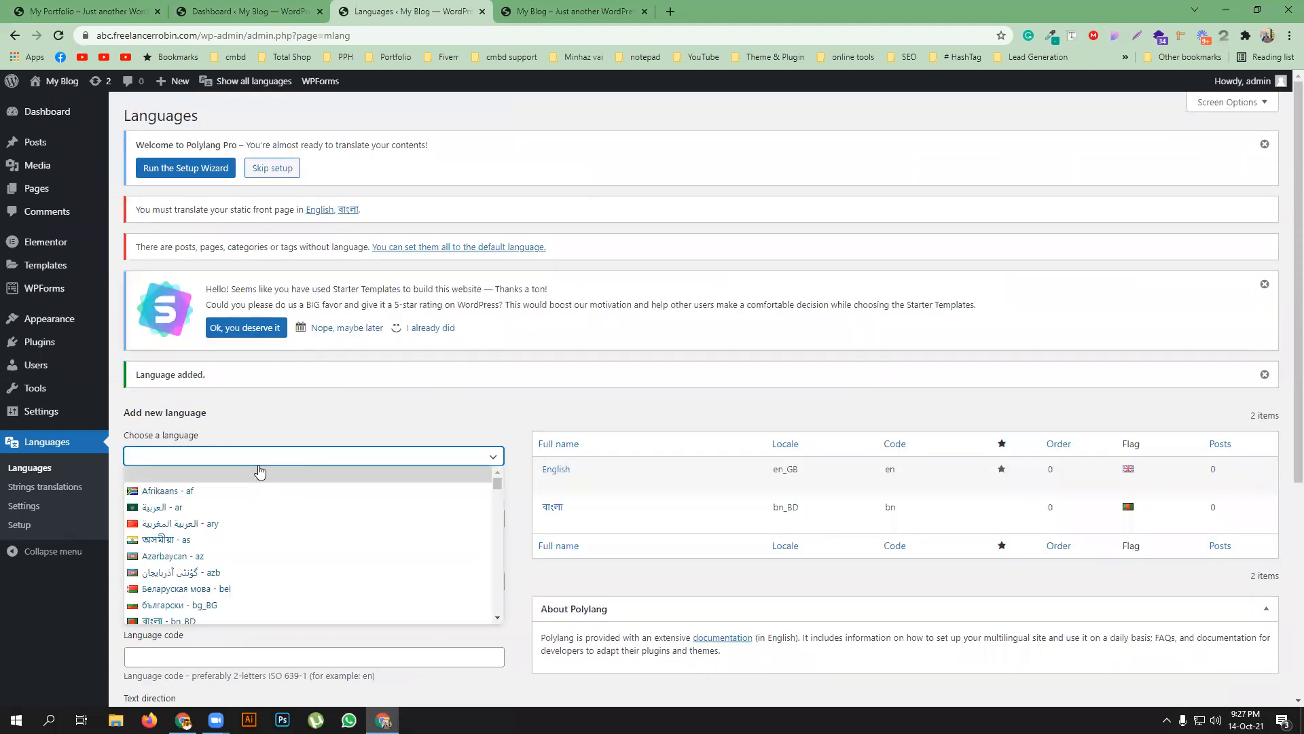
pyautogui.scroll(-5, 291, 523)
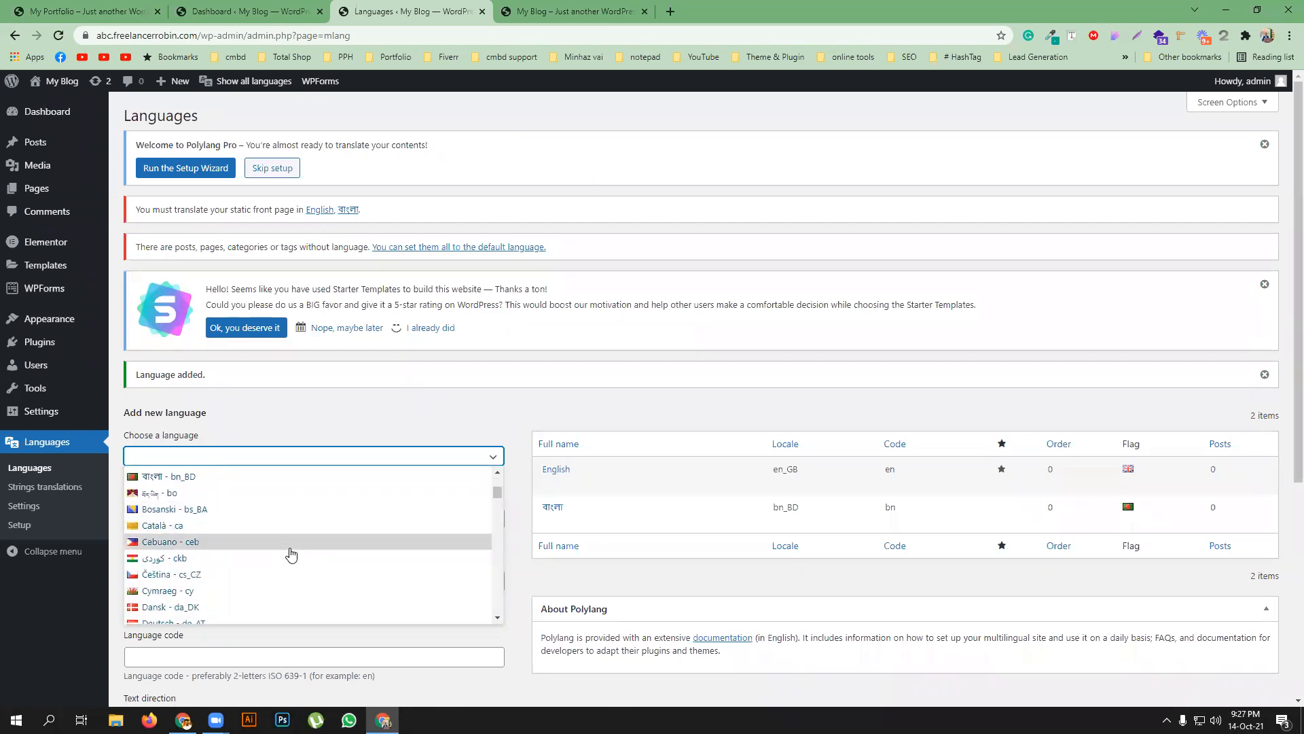
pyautogui.scroll(-3, 290, 555)
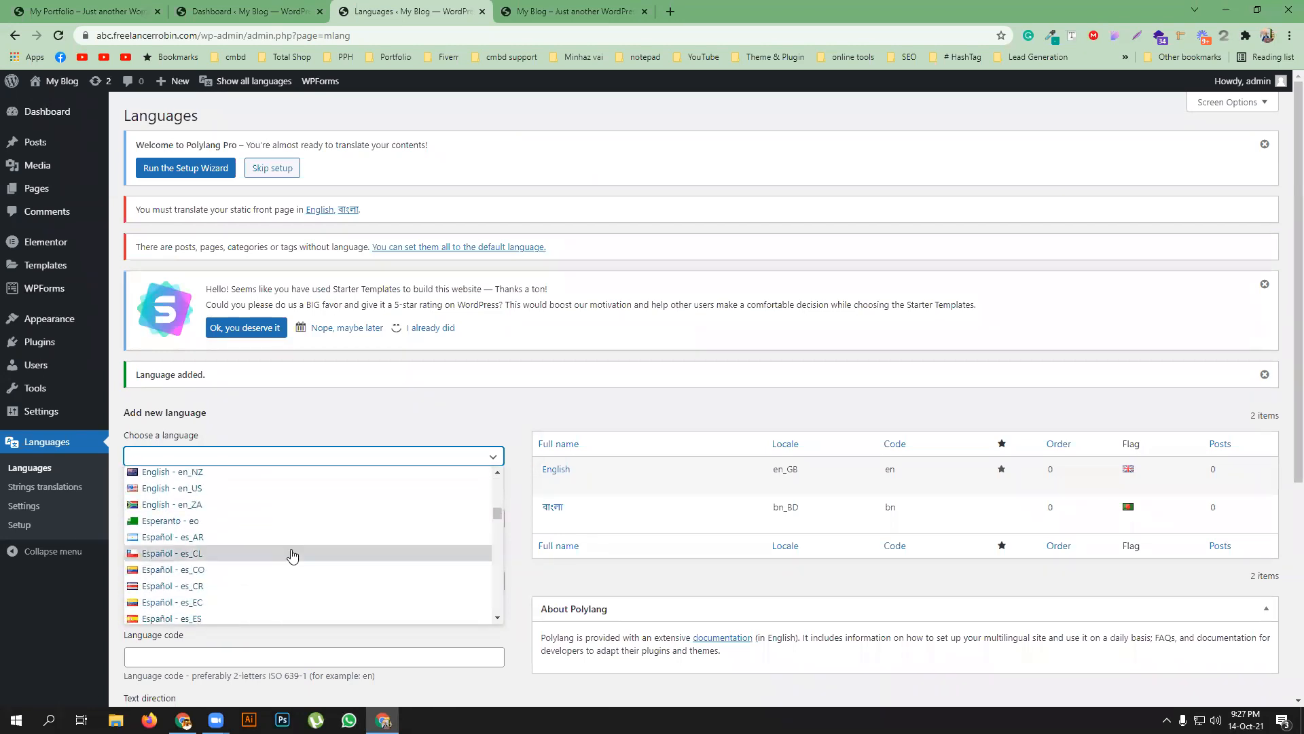
pyautogui.scroll(-4, 292, 555)
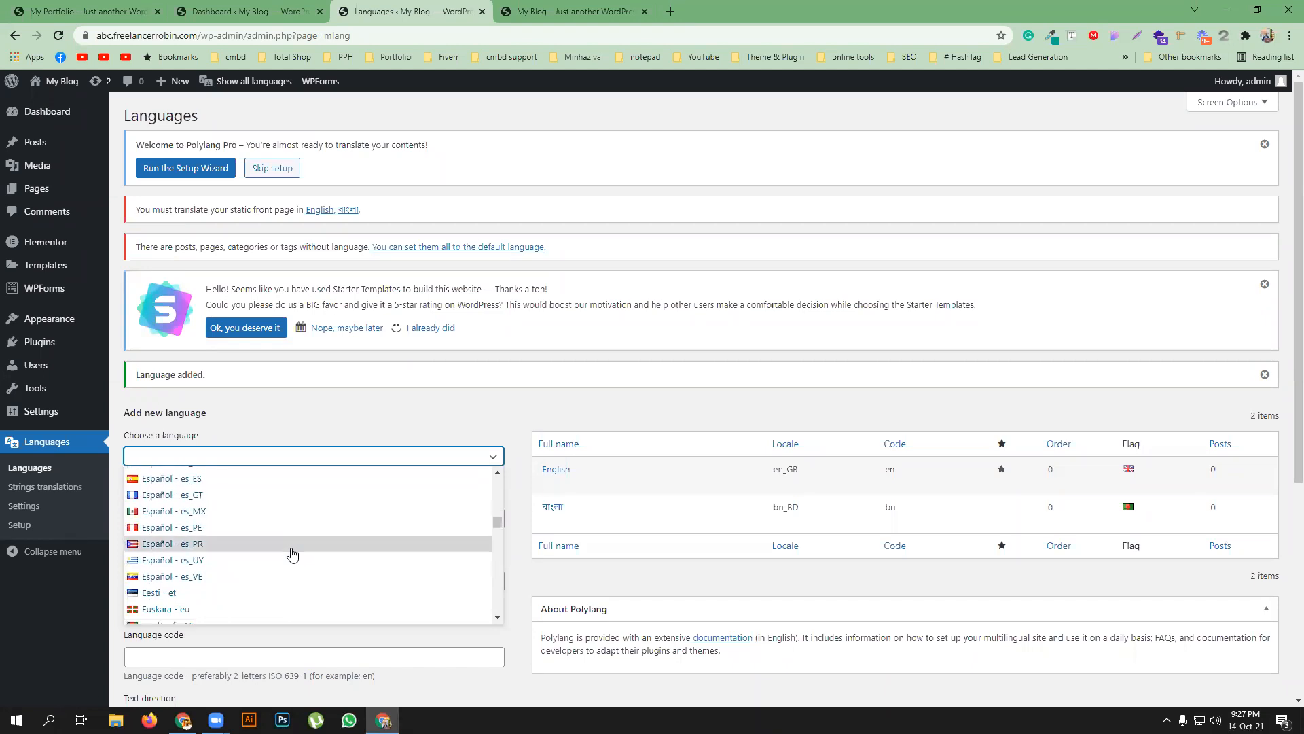
pyautogui.scroll(-3, 292, 555)
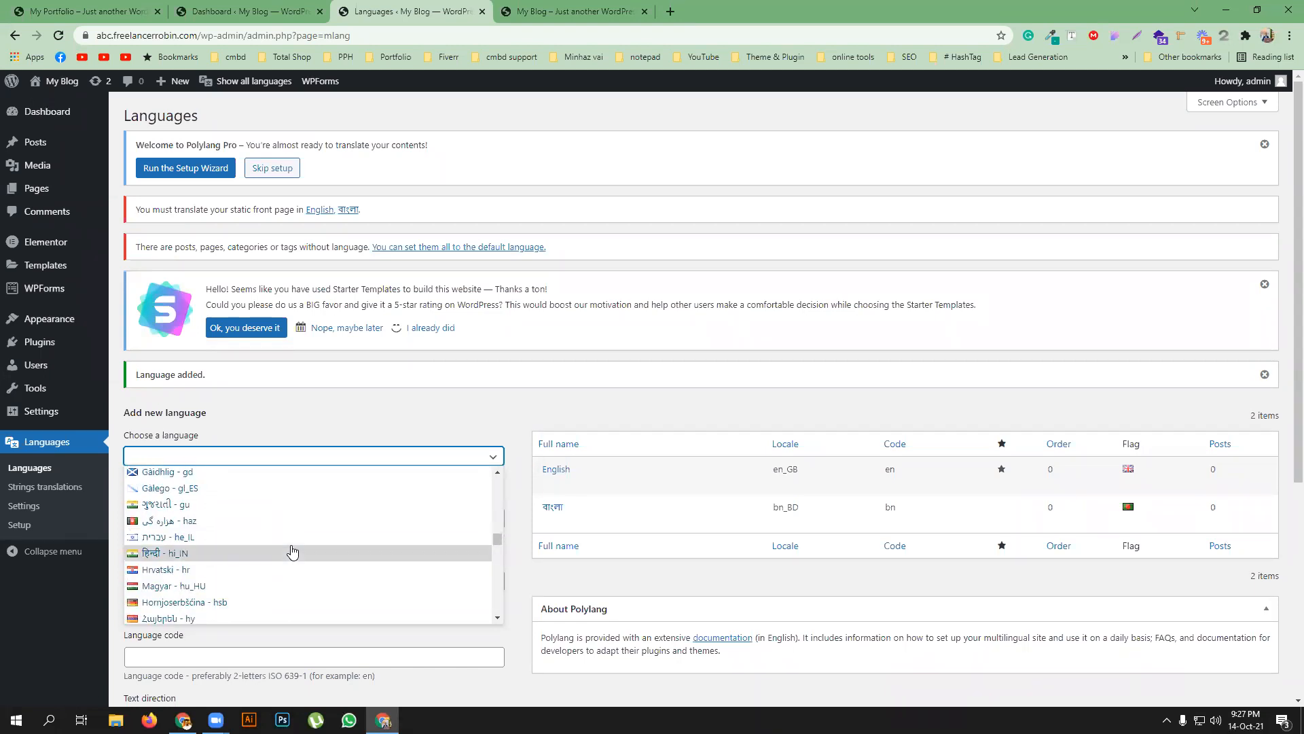
pyautogui.click(292, 551)
pyautogui.scroll(-5, 344, 556)
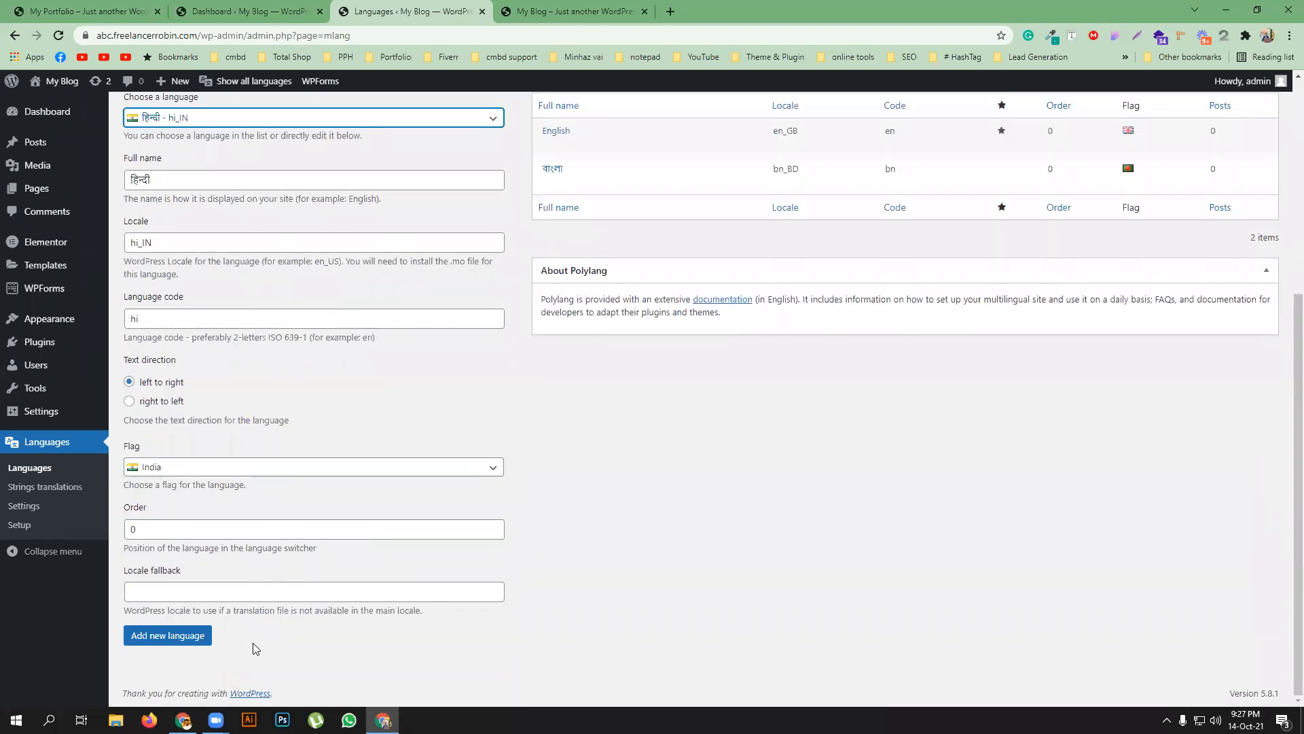
pyautogui.click(178, 642)
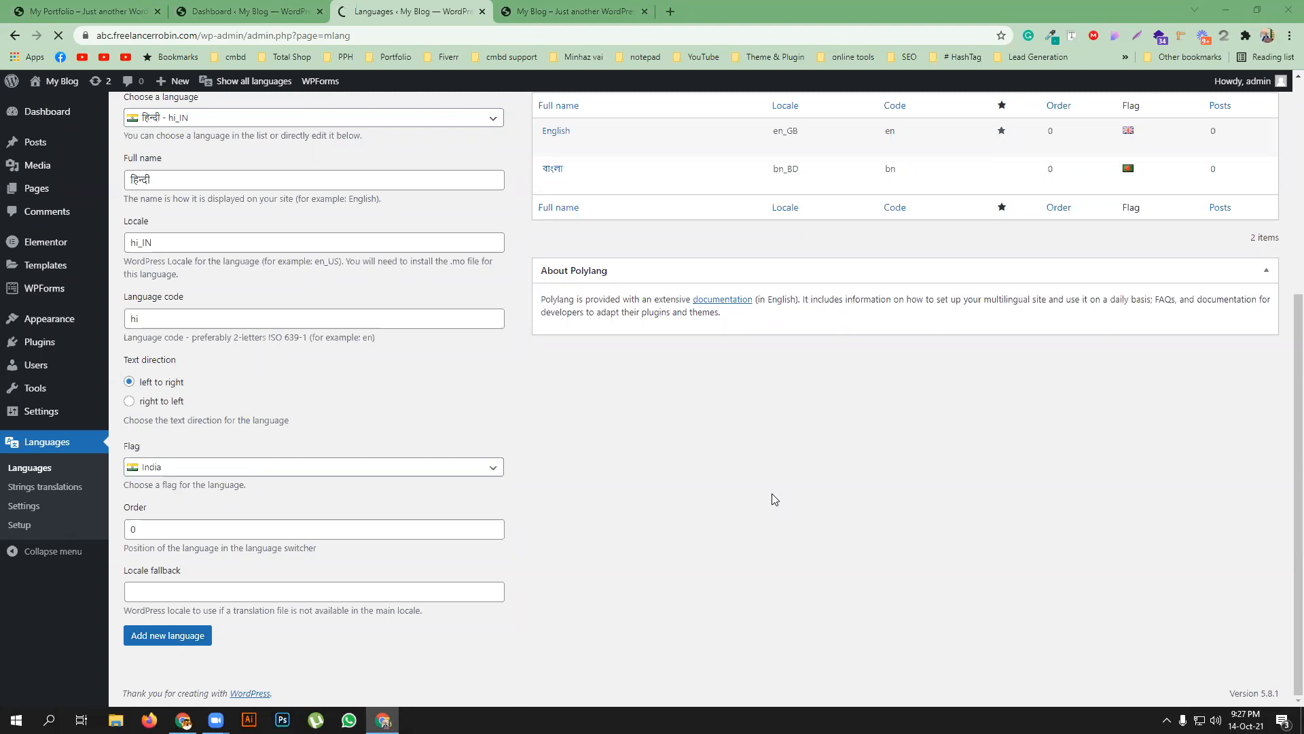
# - Try বাংলা as the default language and set the default back to English
pyautogui.scroll(-3, 976, 429)
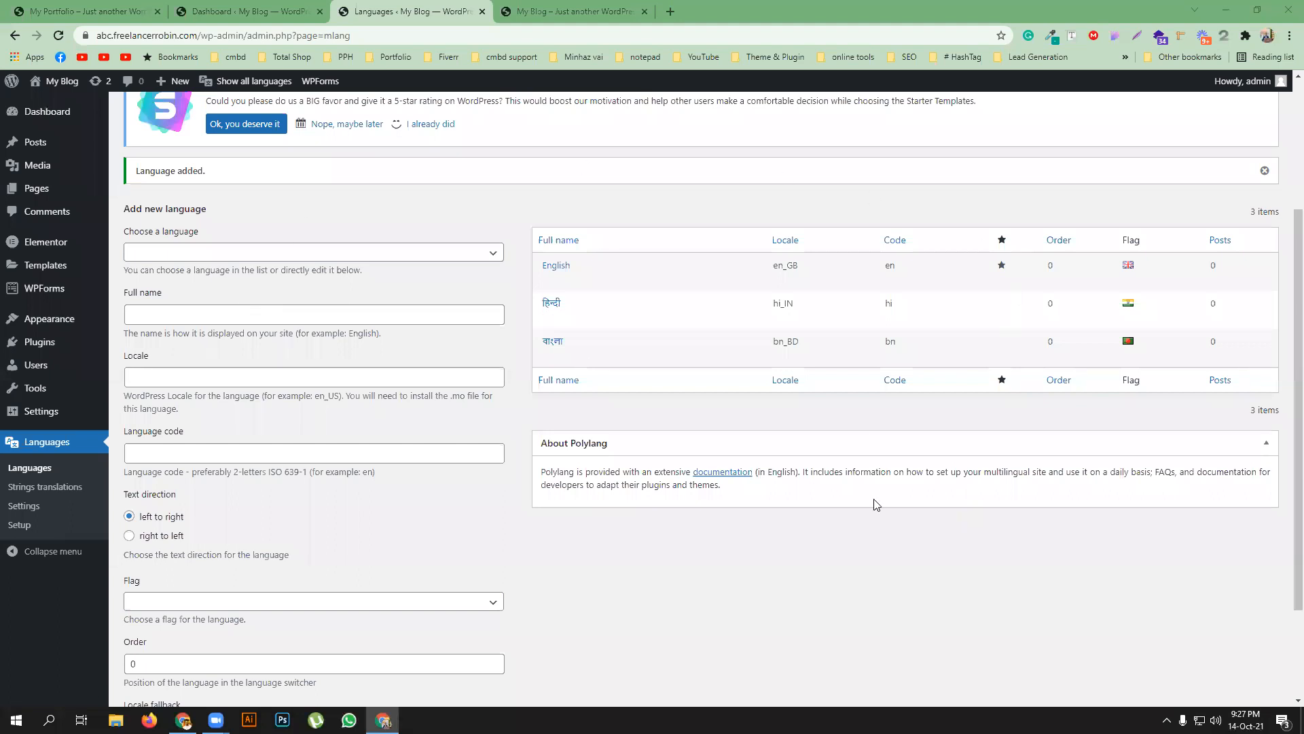
pyautogui.click(1002, 343)
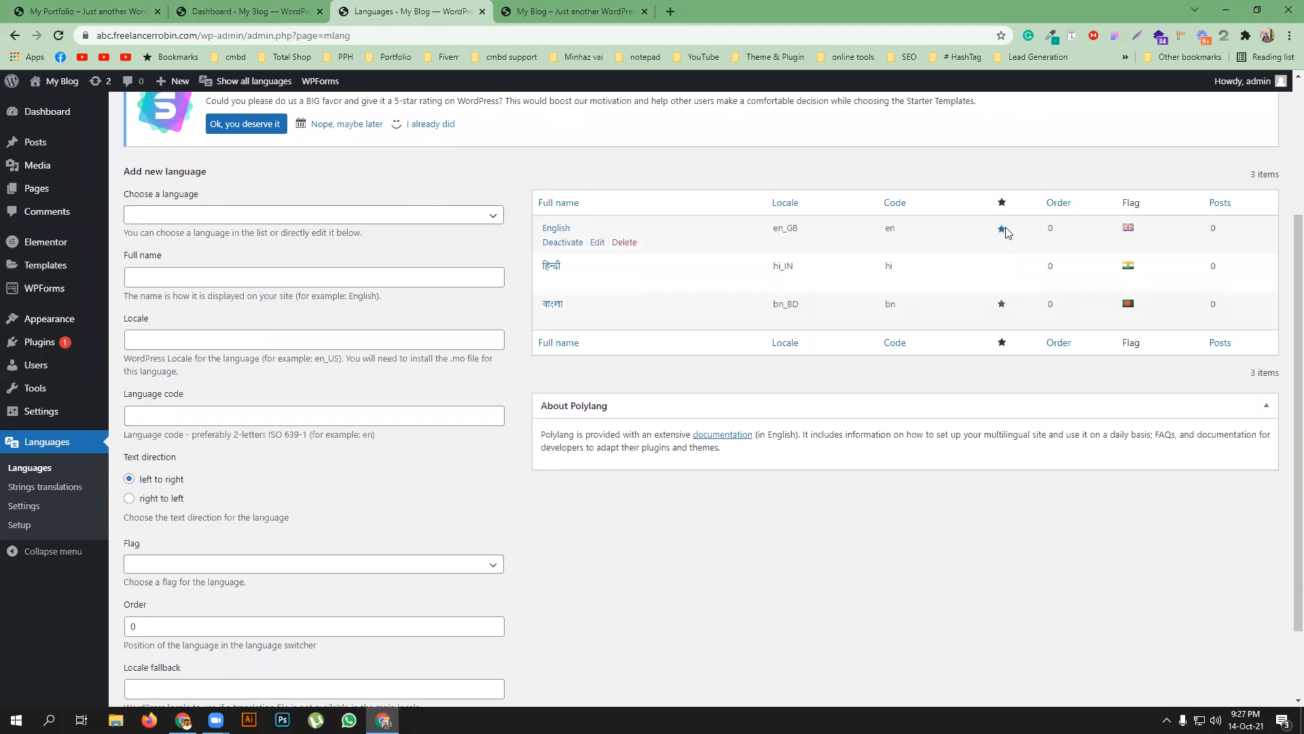
pyautogui.click(1002, 232)
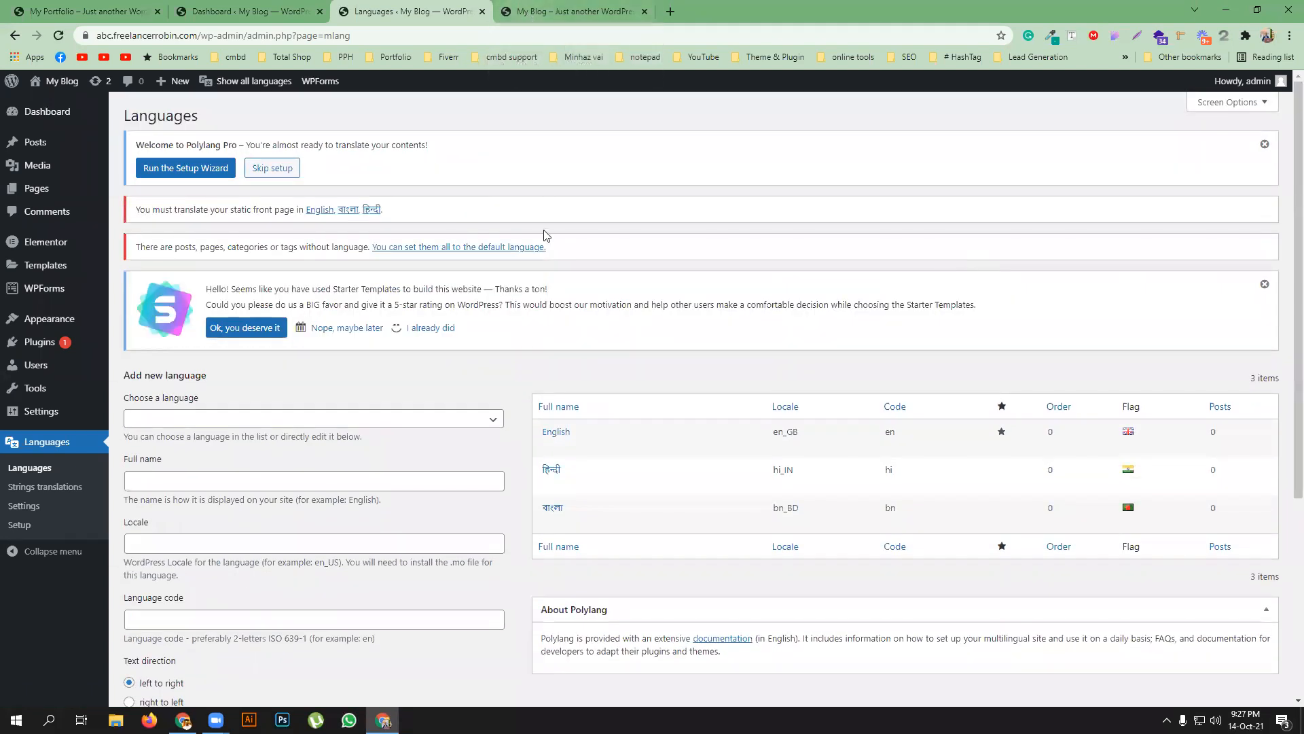
pyautogui.scroll(-2, 652, 294)
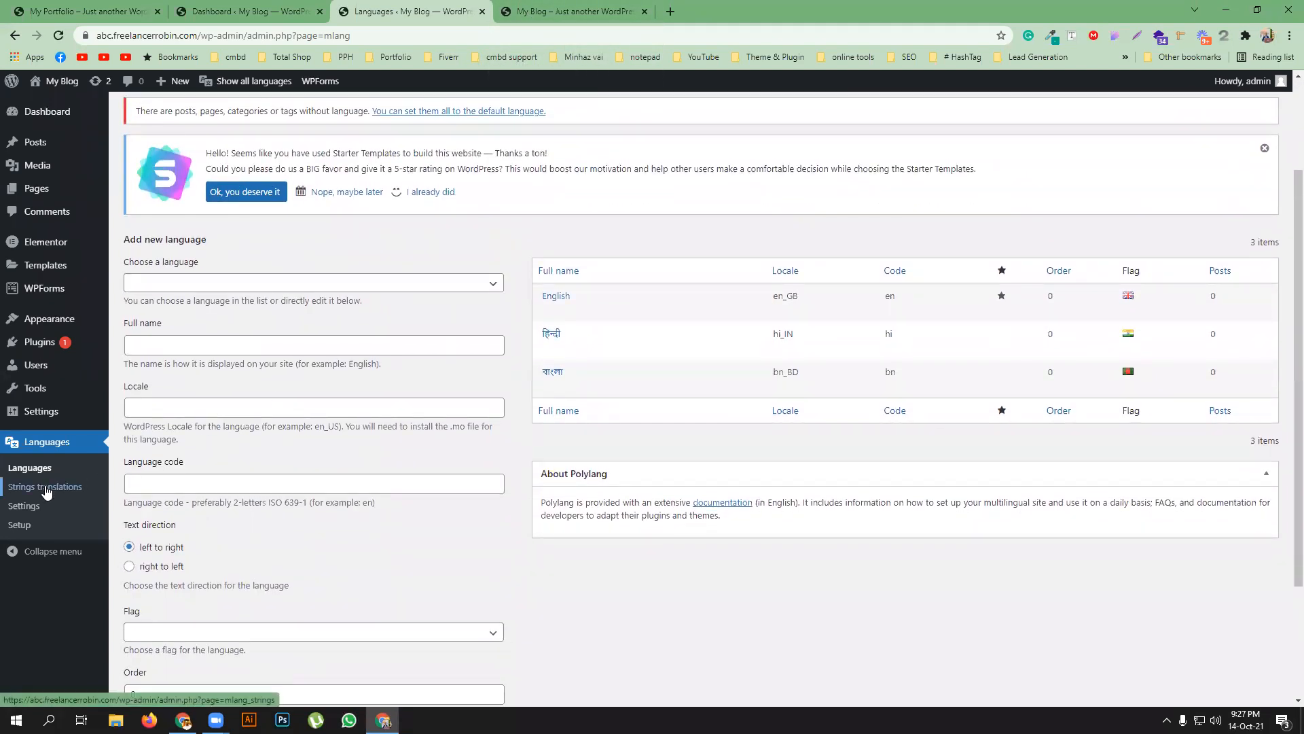
# - Activate the Media module in the Polylang language settings
pyautogui.click(45, 507)
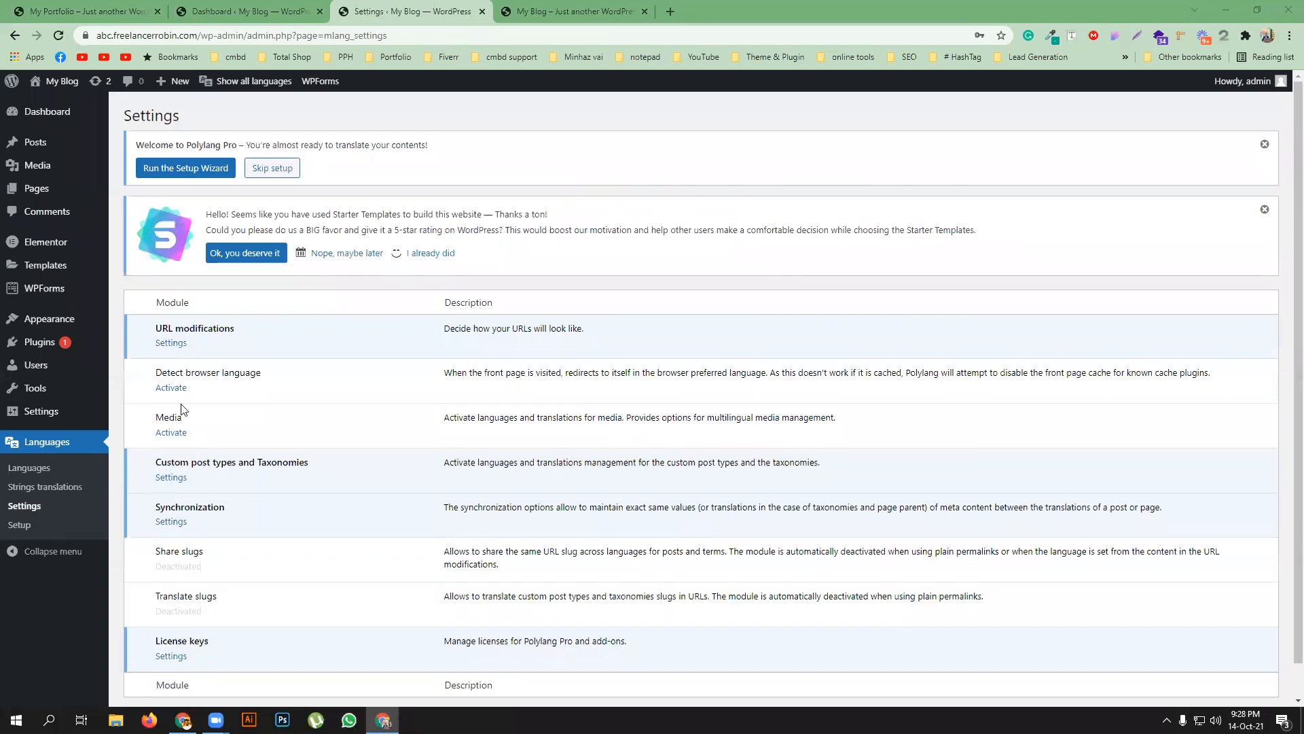
pyautogui.scroll(-1, 175, 372)
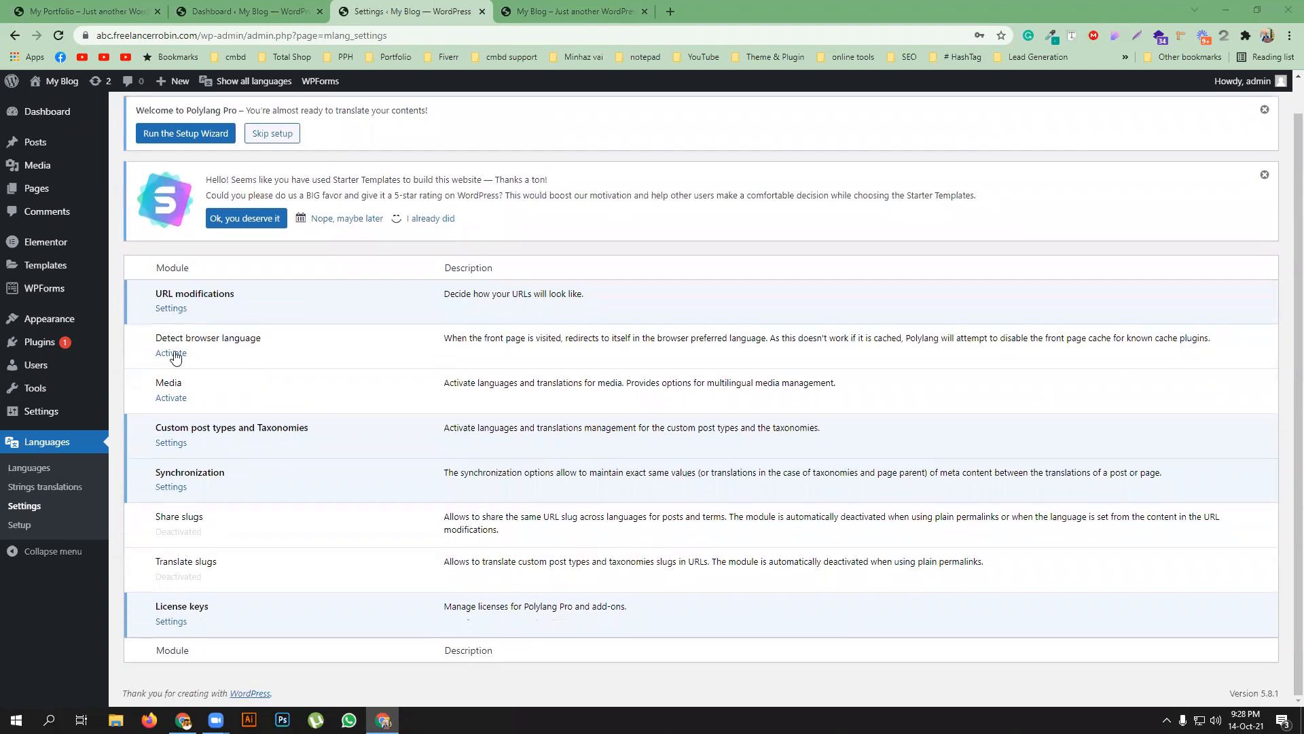
pyautogui.click(170, 399)
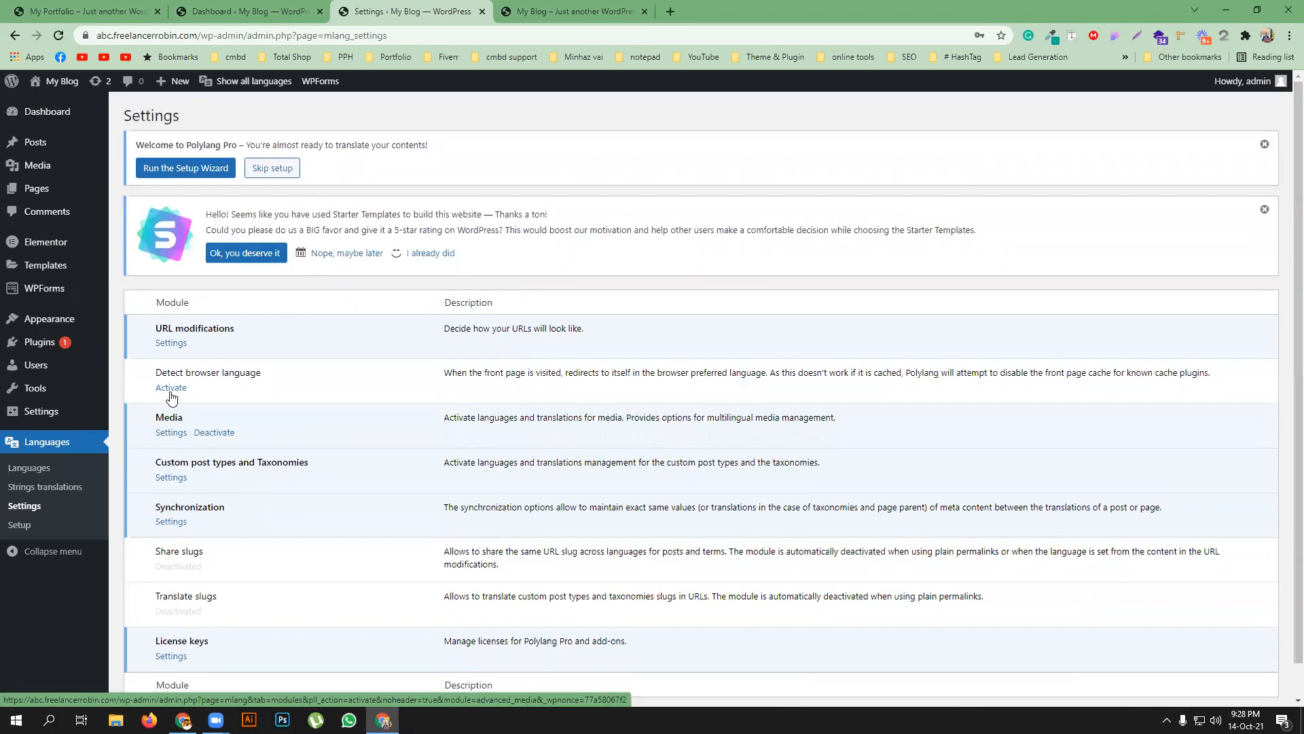
# - Review the settings of the URL modifications module and of the Custom post types and Taxonomies module
pyautogui.scroll(-1, 312, 422)
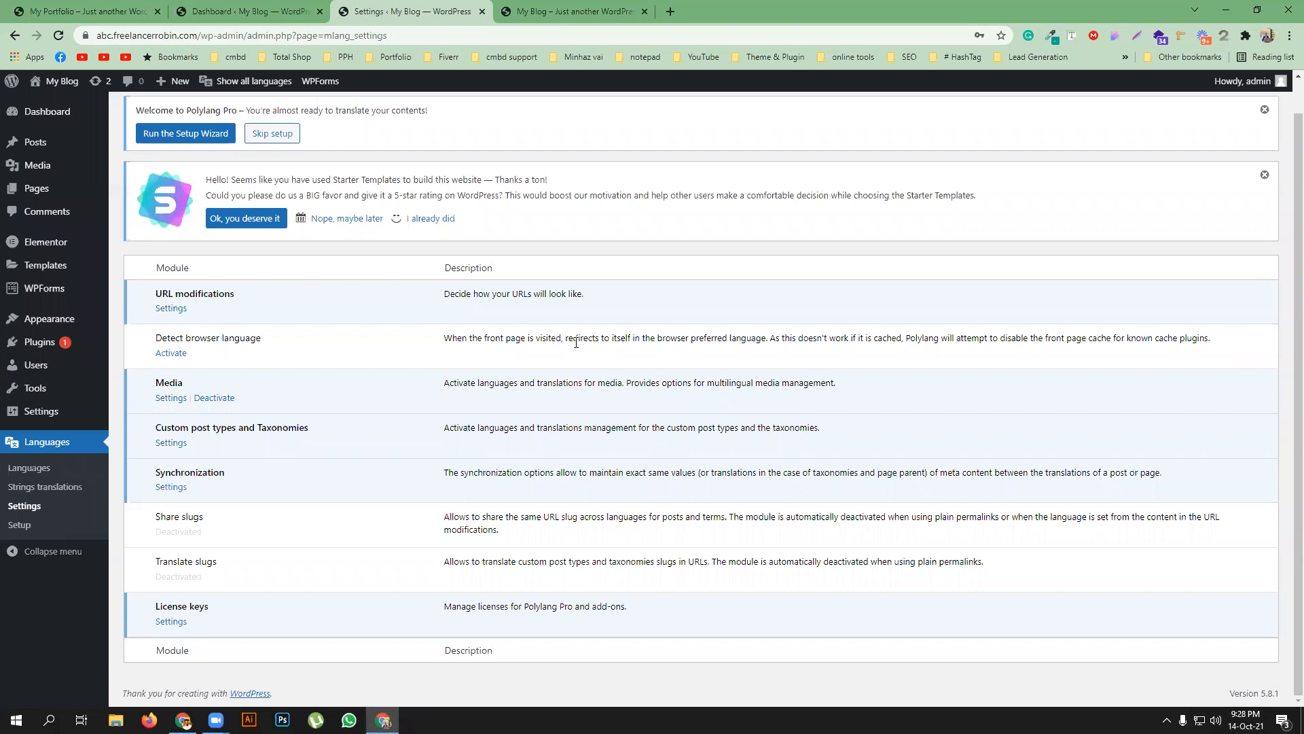
pyautogui.click(171, 308)
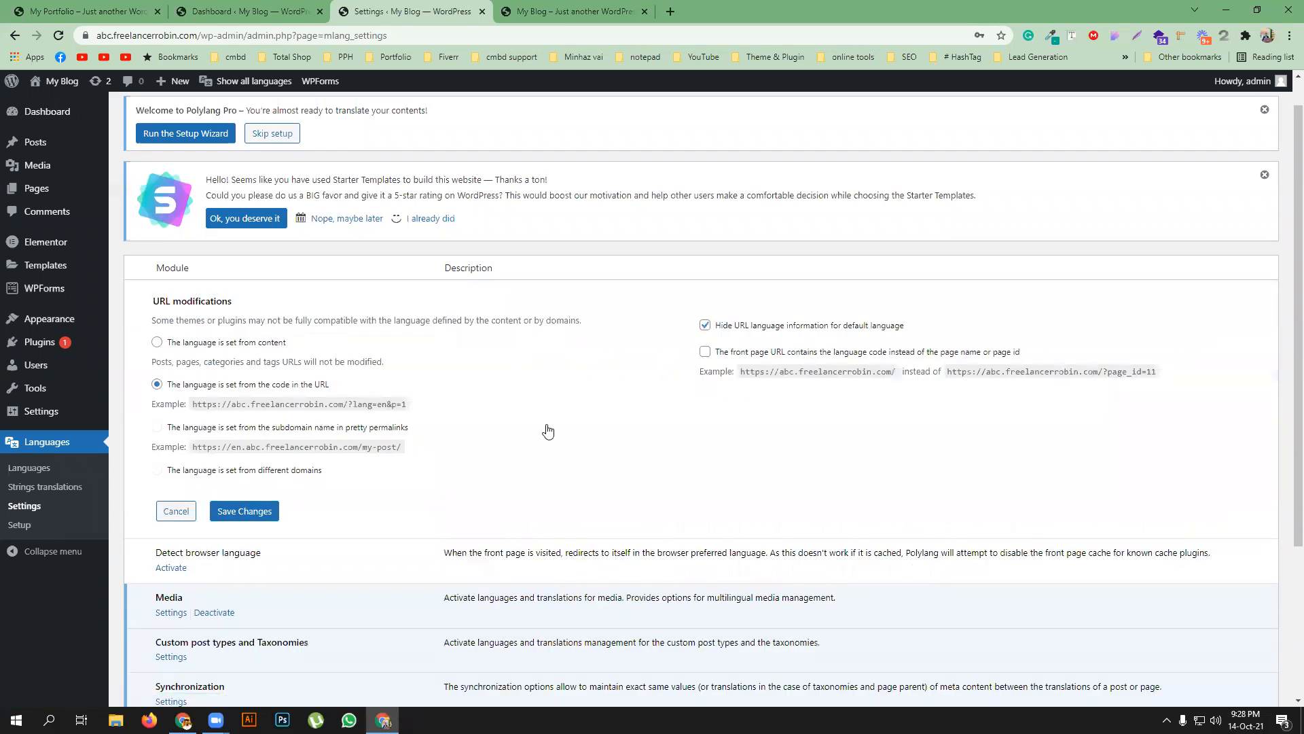
pyautogui.scroll(-1, 550, 432)
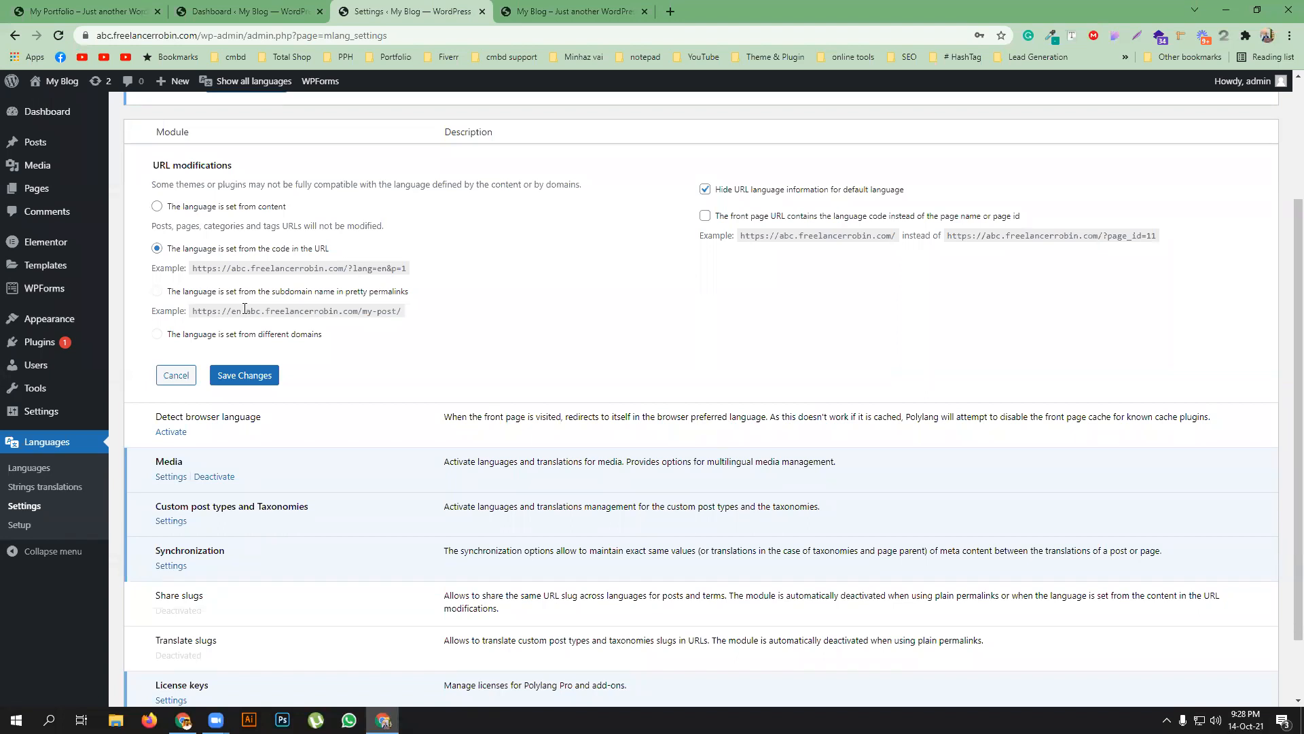
pyautogui.scroll(1, 244, 309)
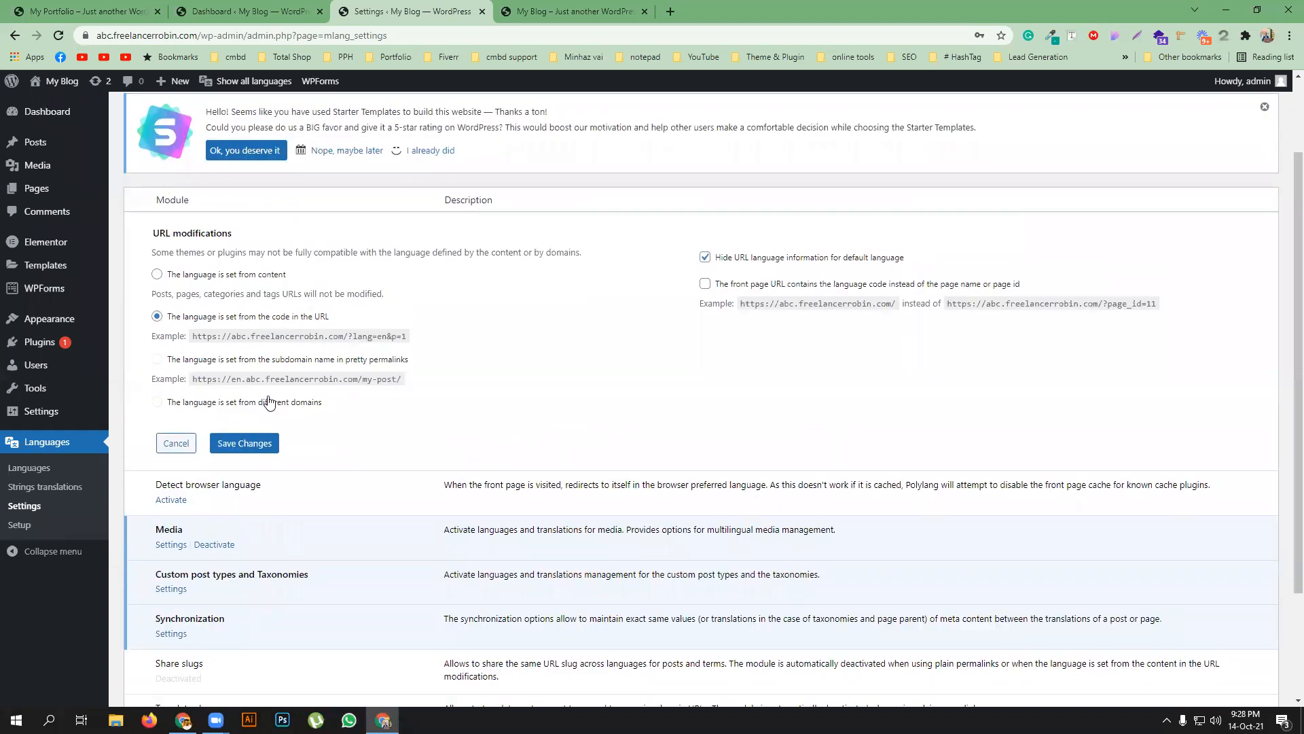
pyautogui.scroll(-2, 275, 450)
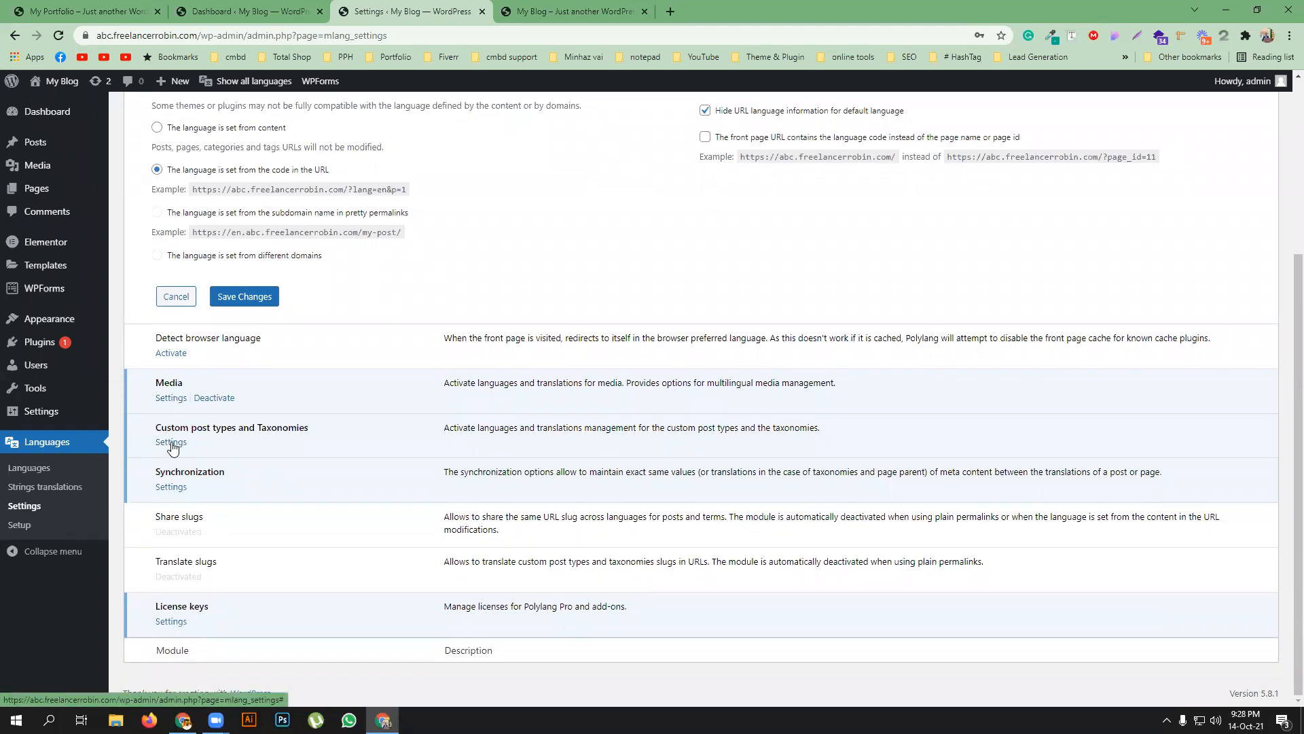
pyautogui.click(171, 442)
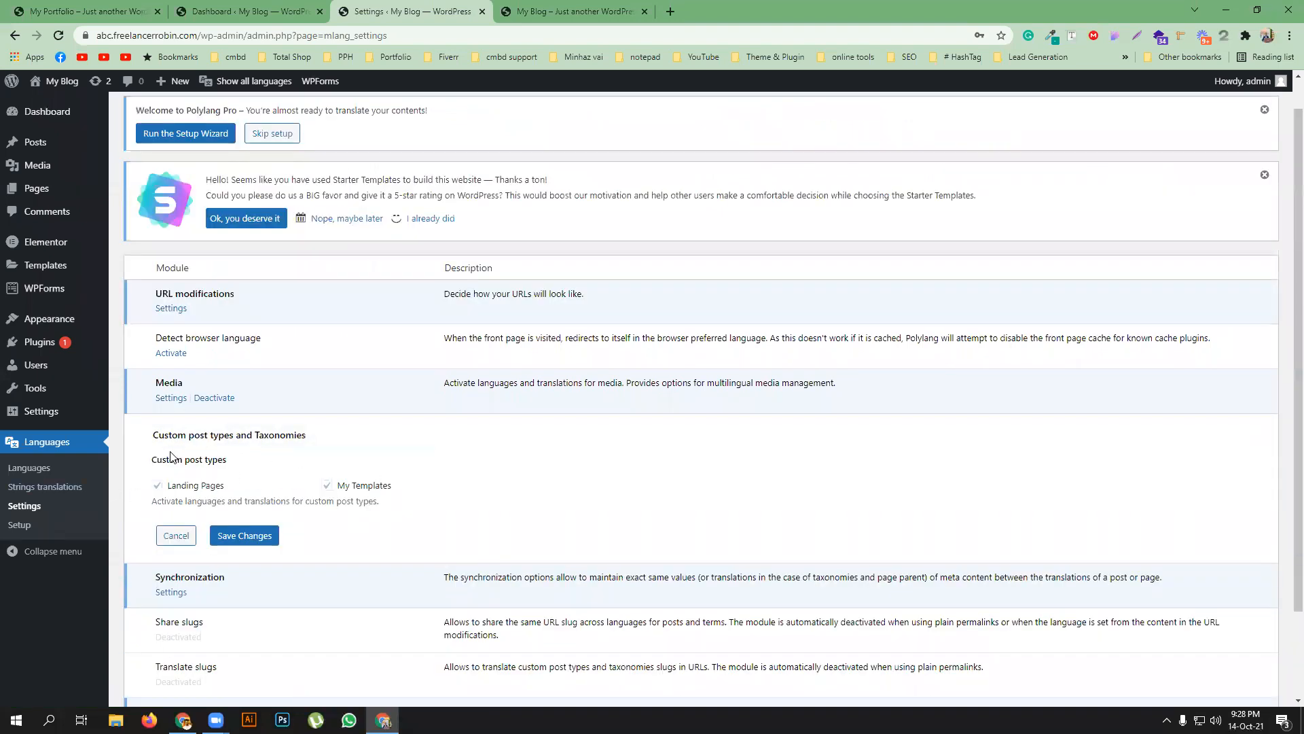
pyautogui.scroll(-1, 262, 462)
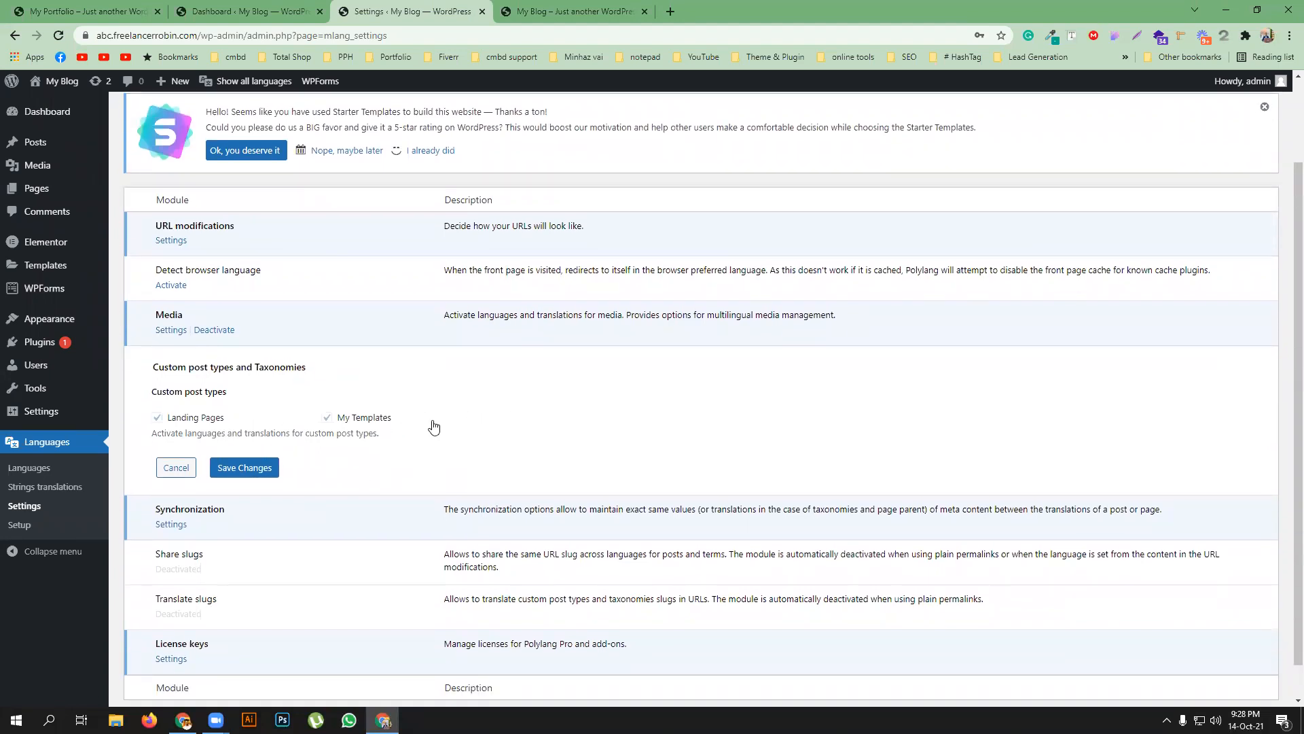
pyautogui.scroll(-1, 523, 442)
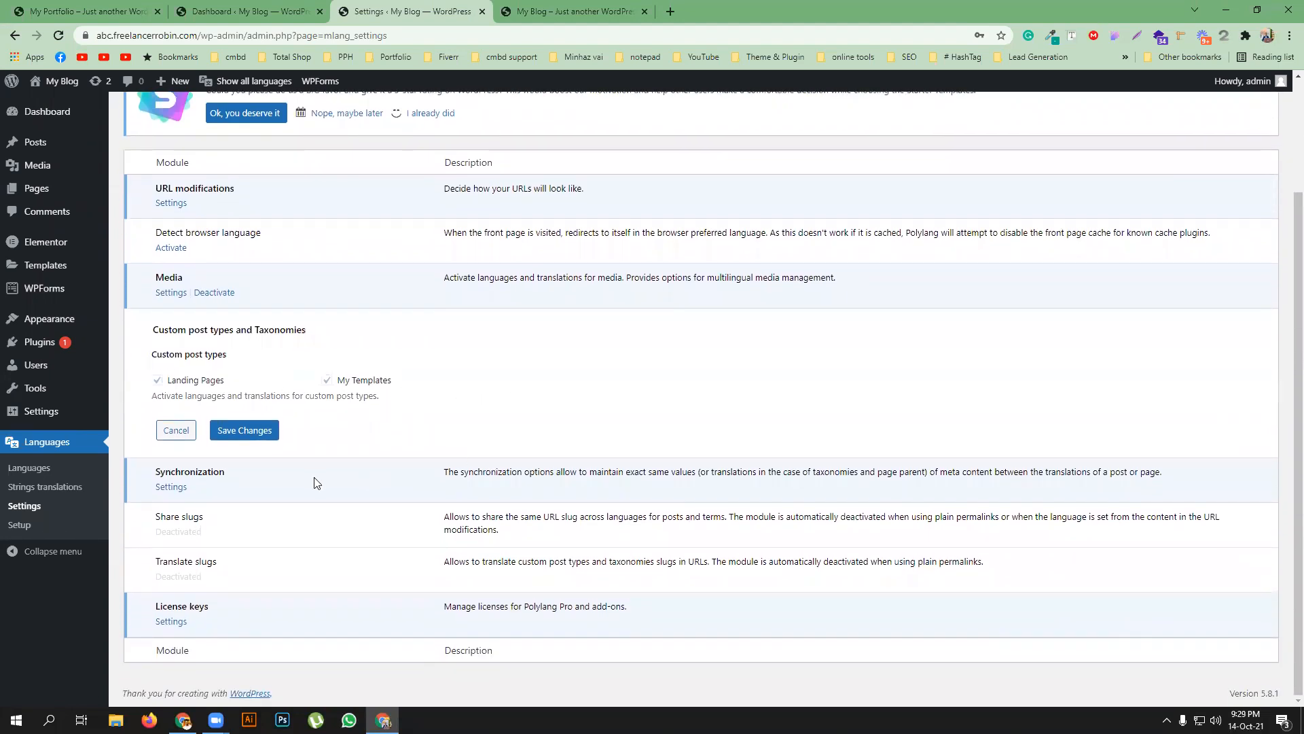
# - Enable every option of the Synchronization module, from Taxonomies to Published date, and save the changes
pyautogui.click(170, 487)
pyautogui.click(157, 423)
pyautogui.click(157, 440)
pyautogui.click(327, 424)
pyautogui.click(328, 439)
pyautogui.click(497, 424)
pyautogui.click(514, 442)
pyautogui.click(667, 424)
pyautogui.click(688, 445)
pyautogui.click(869, 427)
pyautogui.click(873, 442)
pyautogui.click(1029, 423)
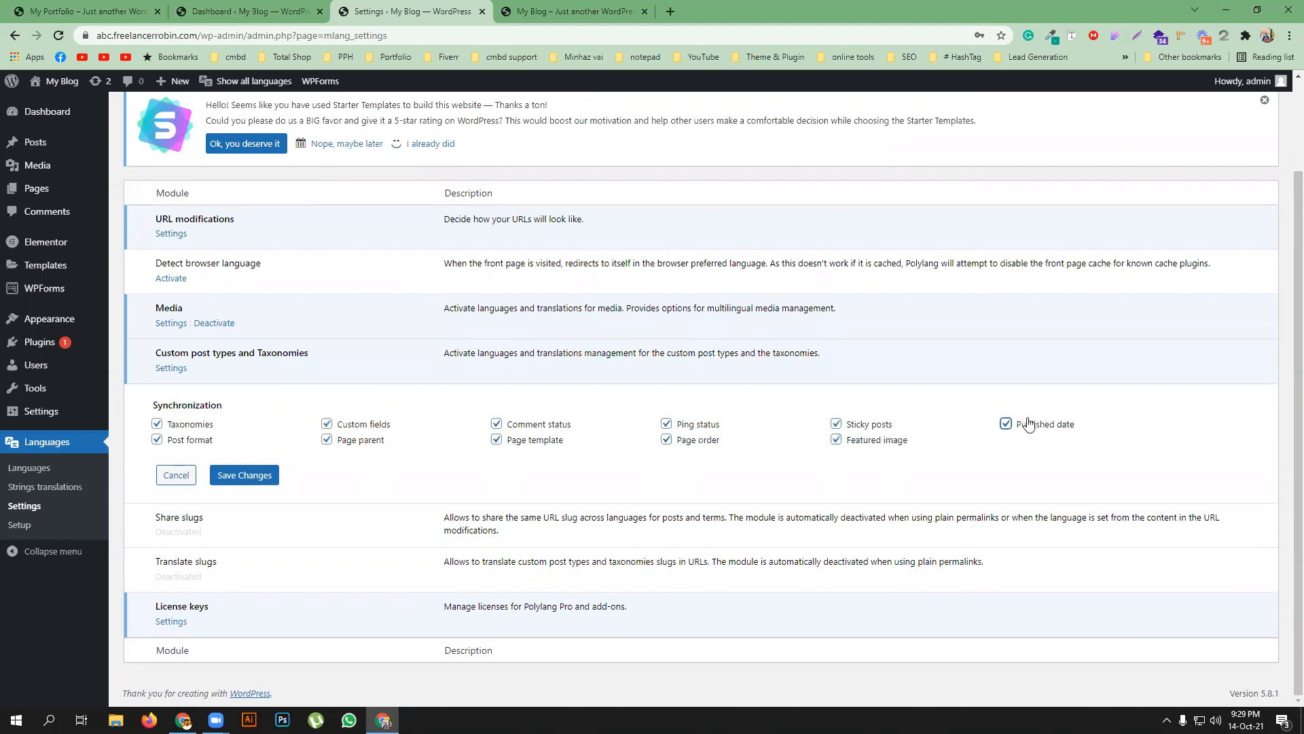
pyautogui.click(253, 474)
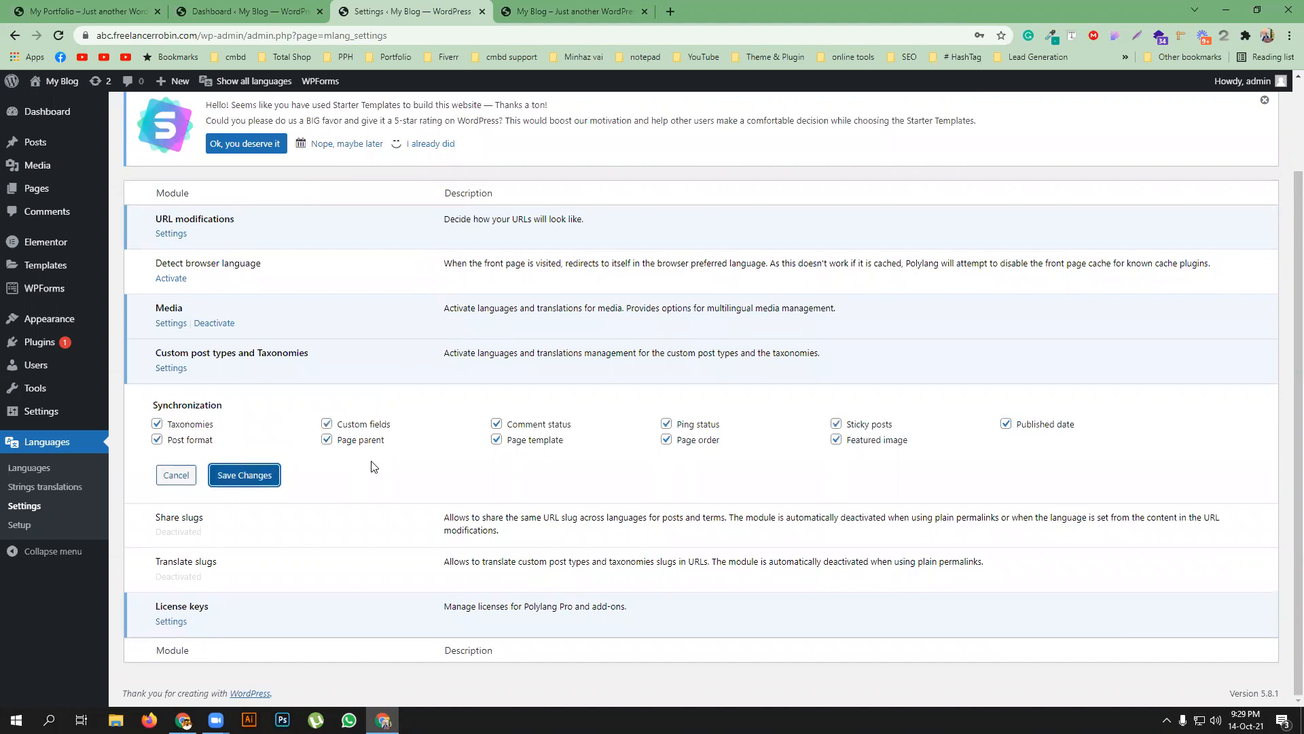
# - Complete the Polylang setup wizard without a licence key, keeping media translation on and assigning English - en_GB to content without language, and return to the Dashboard
pyautogui.click(30, 528)
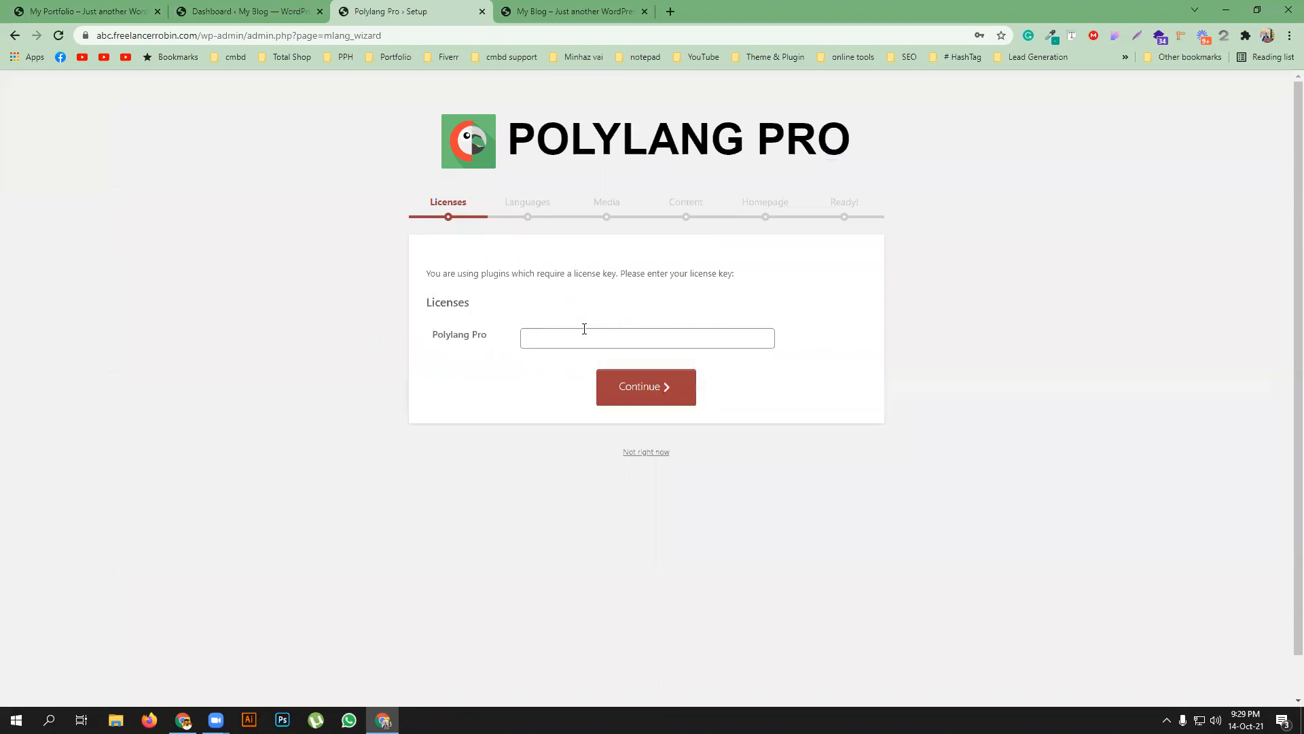
pyautogui.click(638, 398)
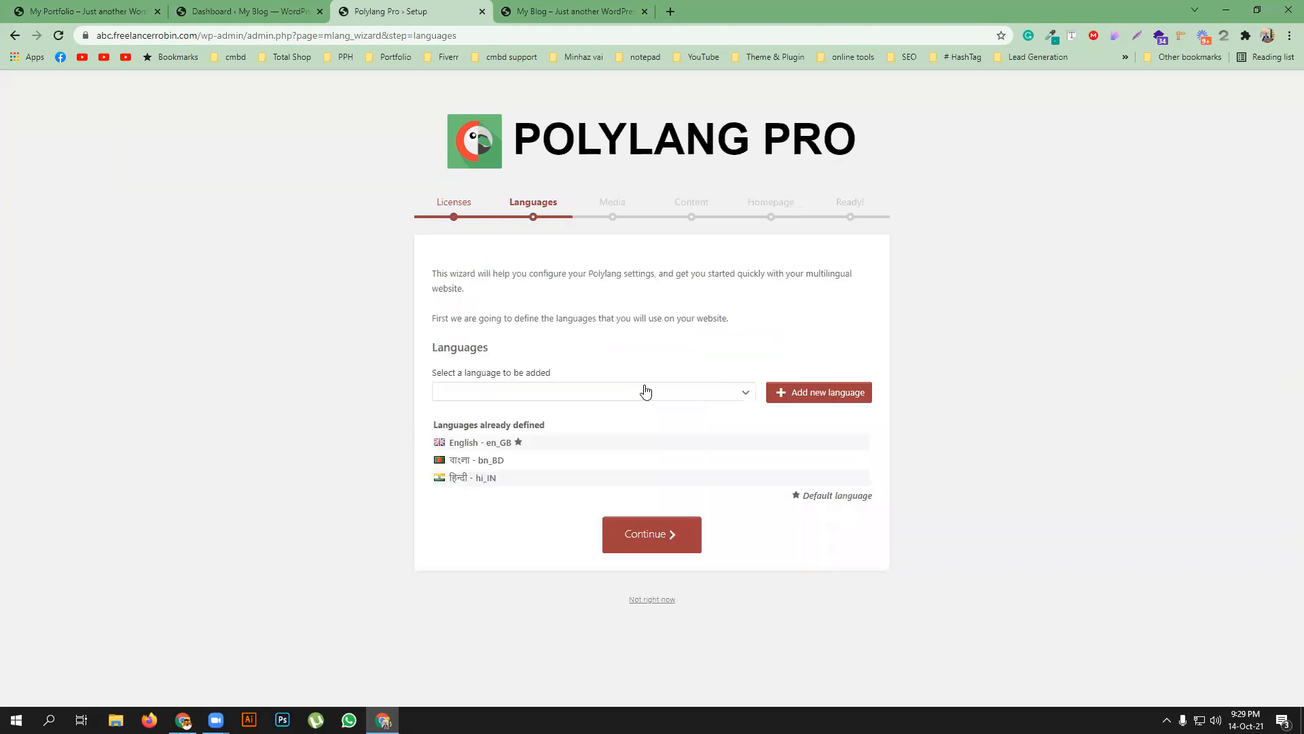
pyautogui.click(658, 534)
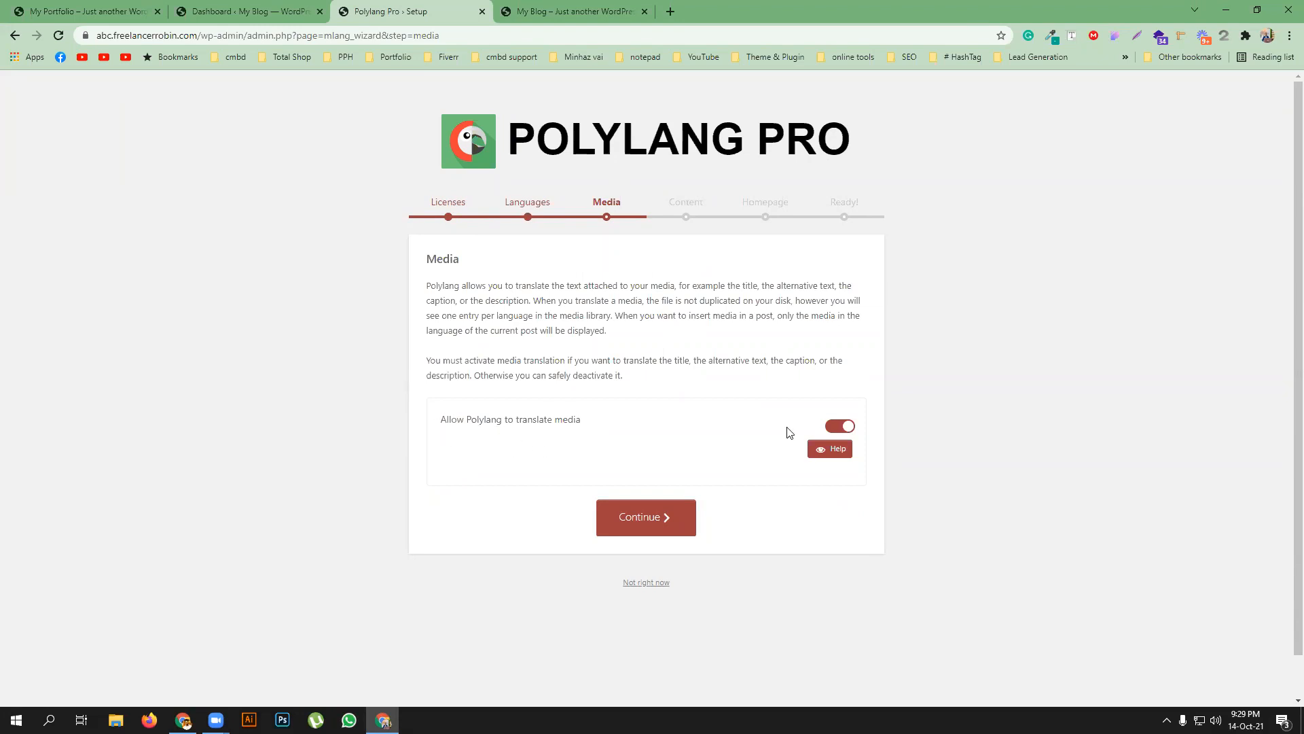
pyautogui.click(648, 521)
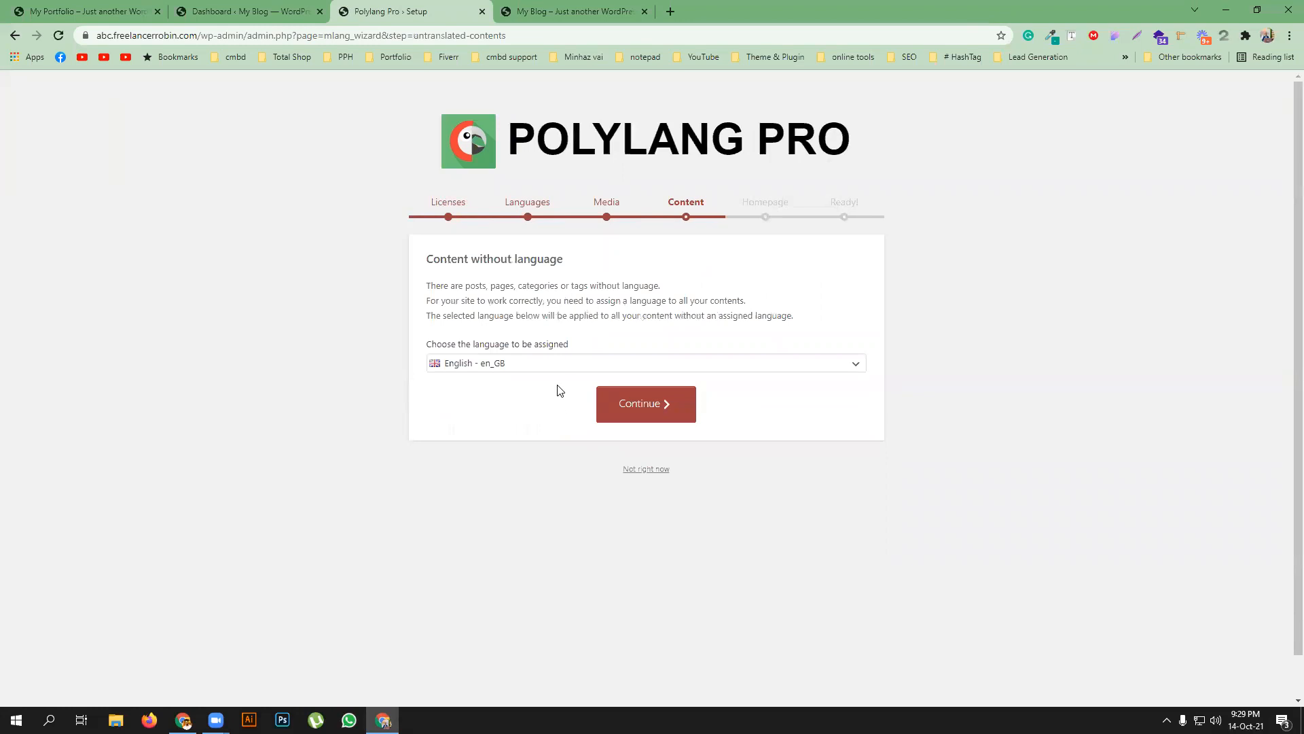
pyautogui.click(643, 411)
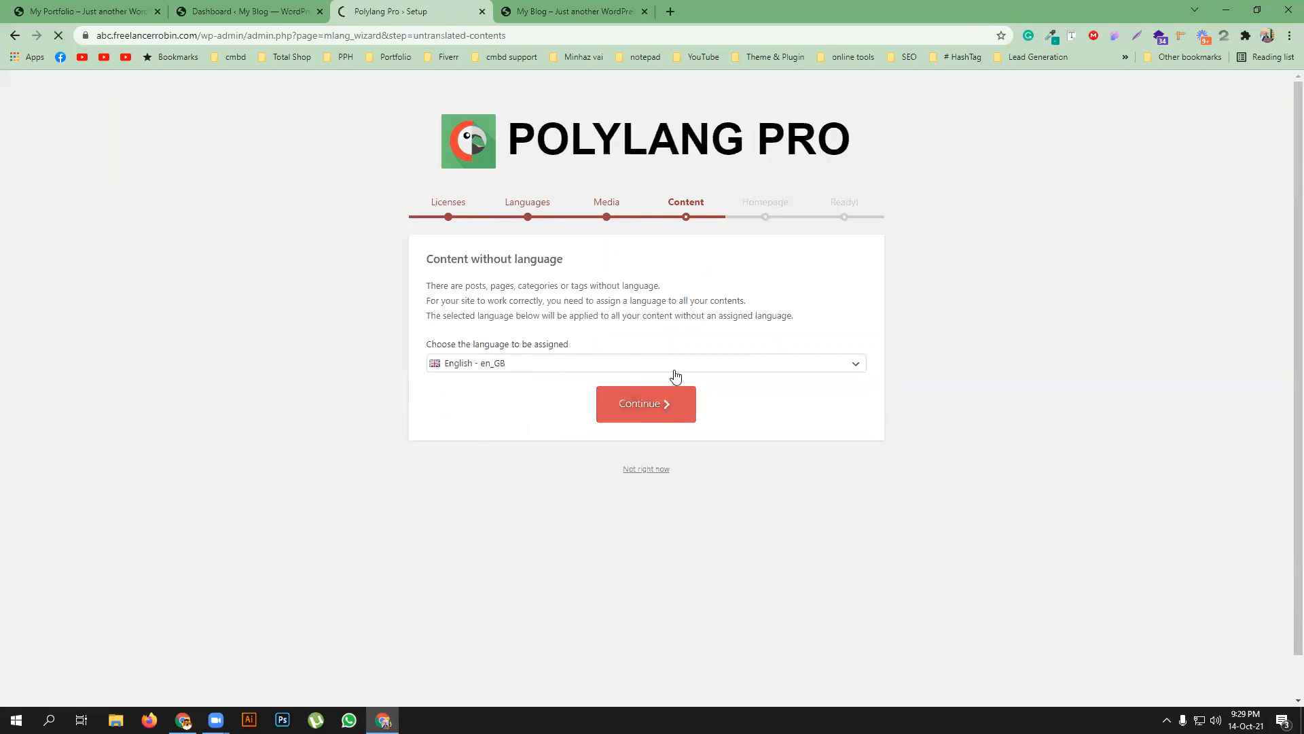
pyautogui.click(649, 524)
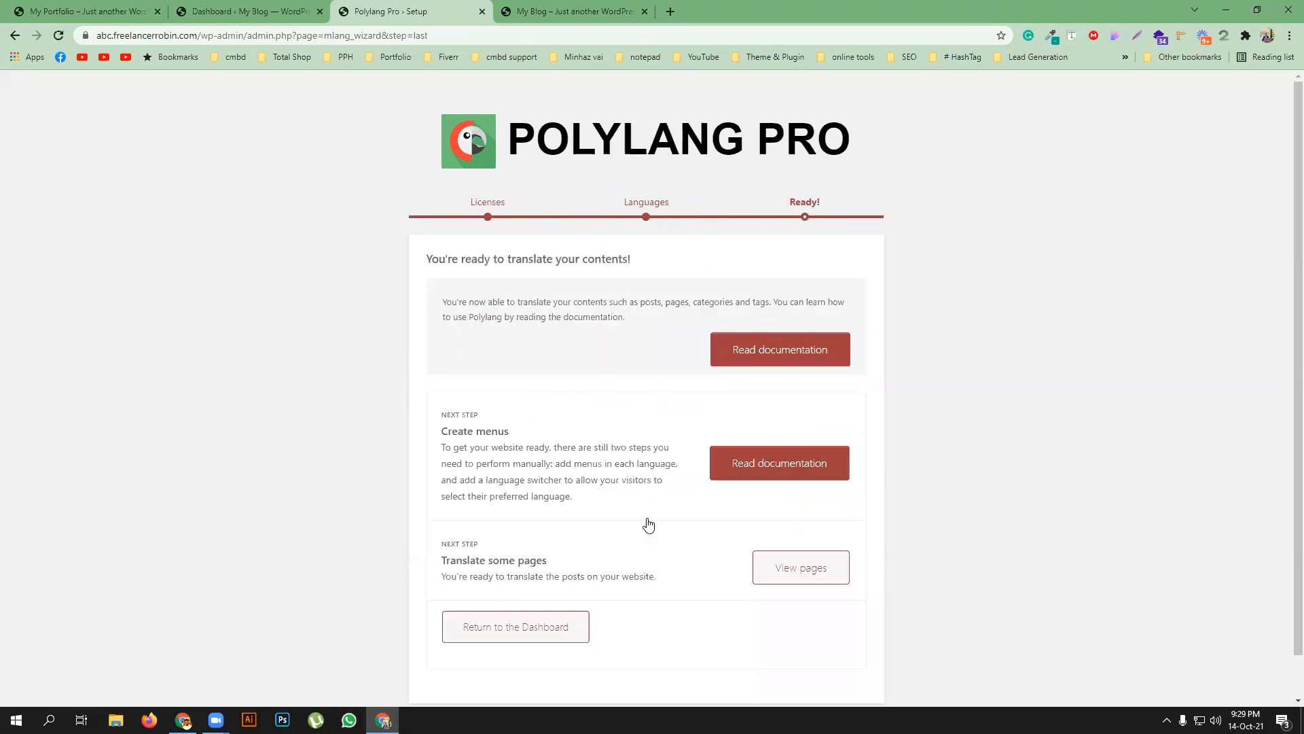
pyautogui.scroll(-1, 629, 573)
pyautogui.click(538, 591)
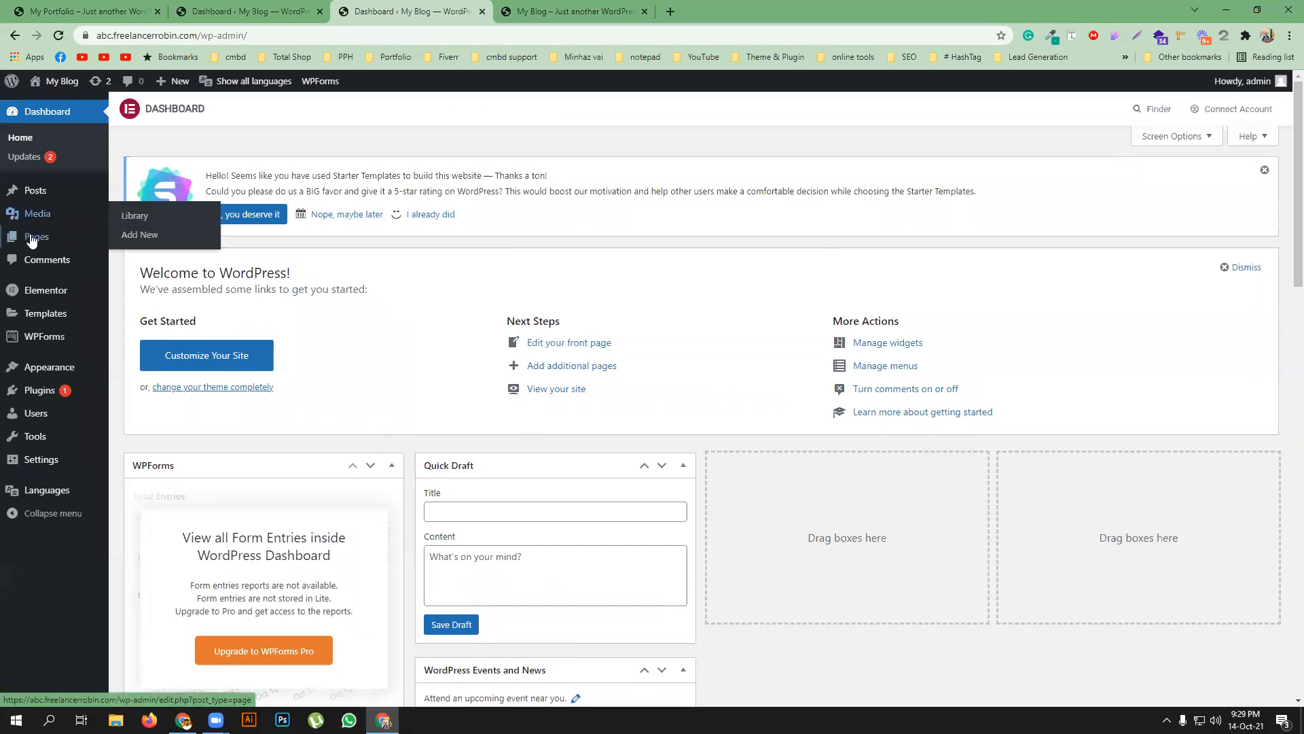
# - Open the site's pages list in a new tab and open the "Home – বাংলা" page for editing with Elementor
pyautogui.moveTo(102, 245)
pyautogui.middleClick(134, 239)
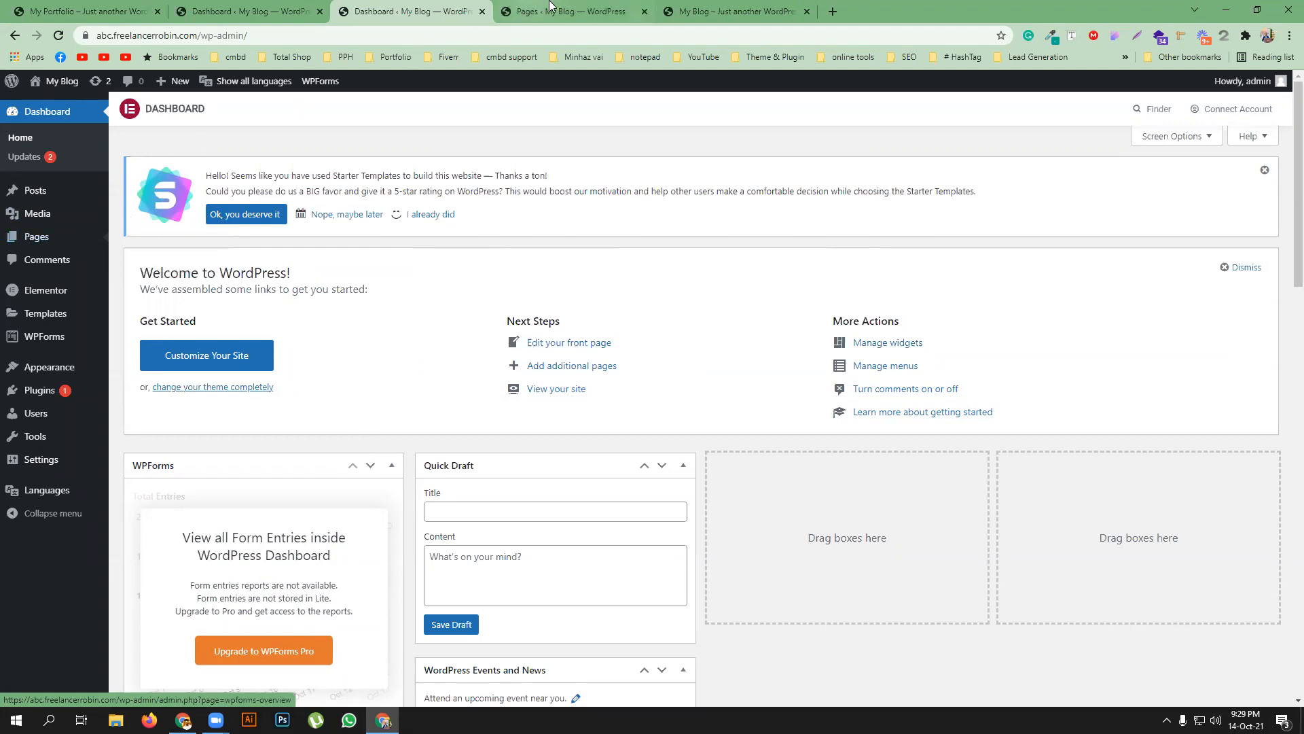
pyautogui.click(550, 7)
pyautogui.scroll(-1, 354, 370)
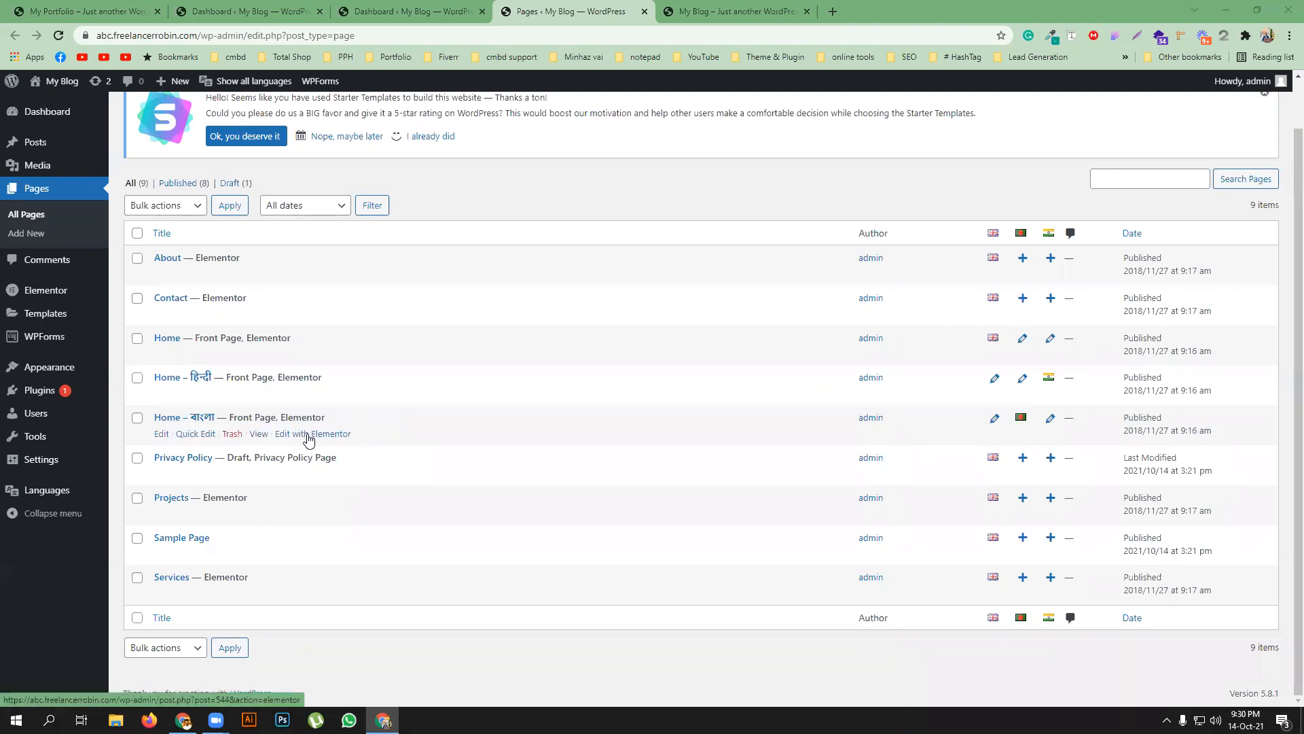
pyautogui.middleClick(307, 435)
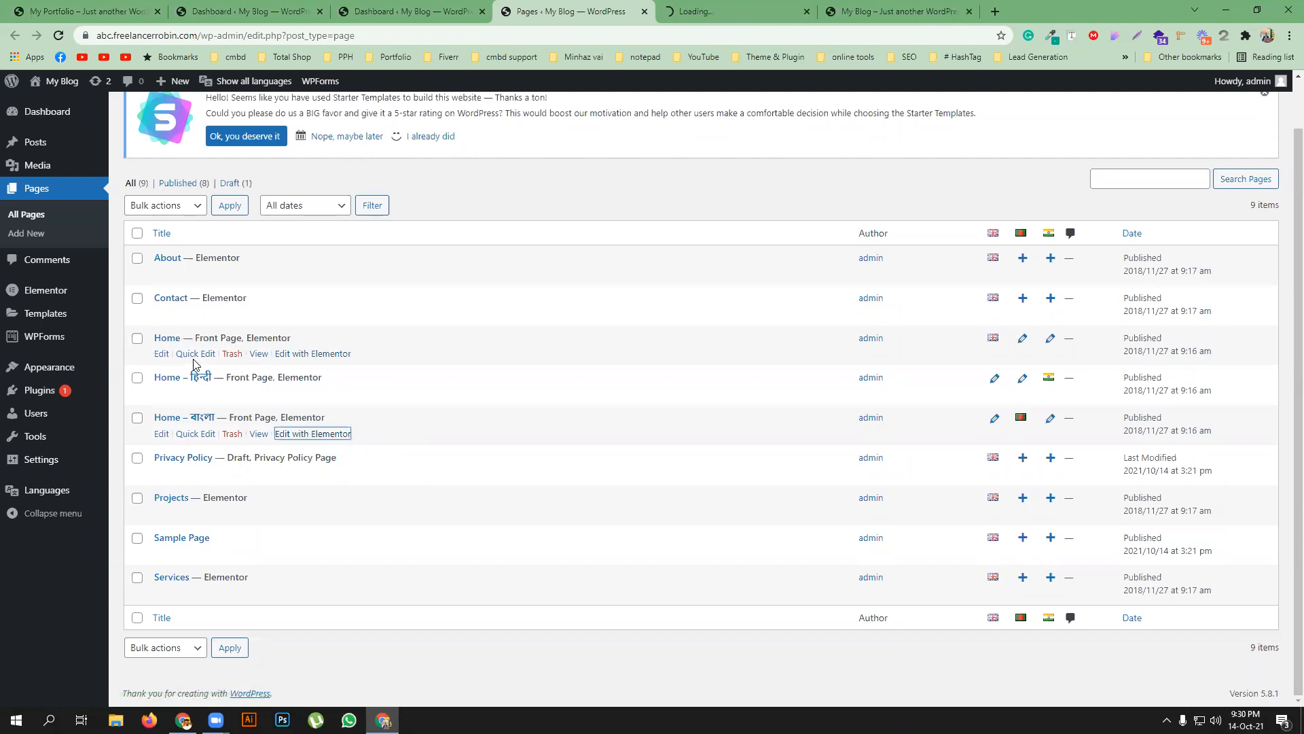
pyautogui.click(766, 9)
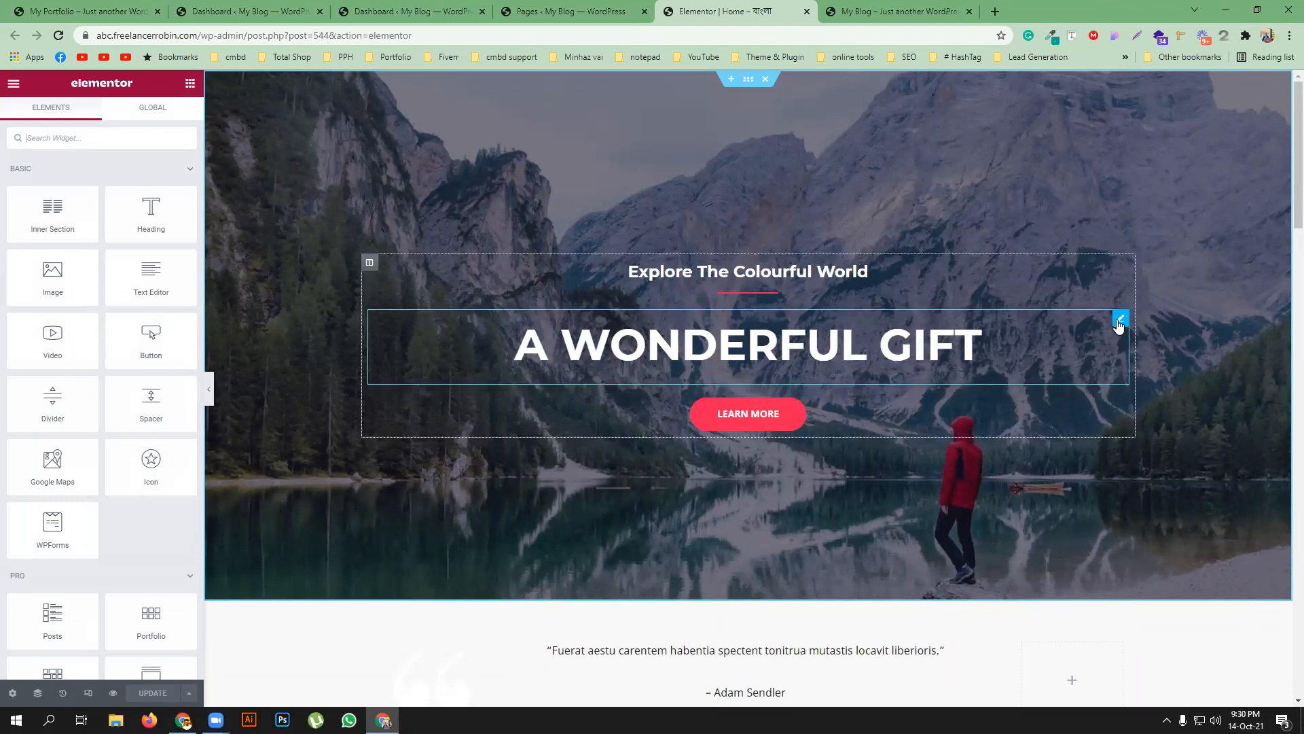
# - Copy the title text of the large "A Wonderful Gift" heading and return to the pages list
pyautogui.click(1122, 318)
pyautogui.click(90, 199)
pyautogui.hotkey('ctrl', 'a')
pyautogui.hotkey('ctrl', 'c')
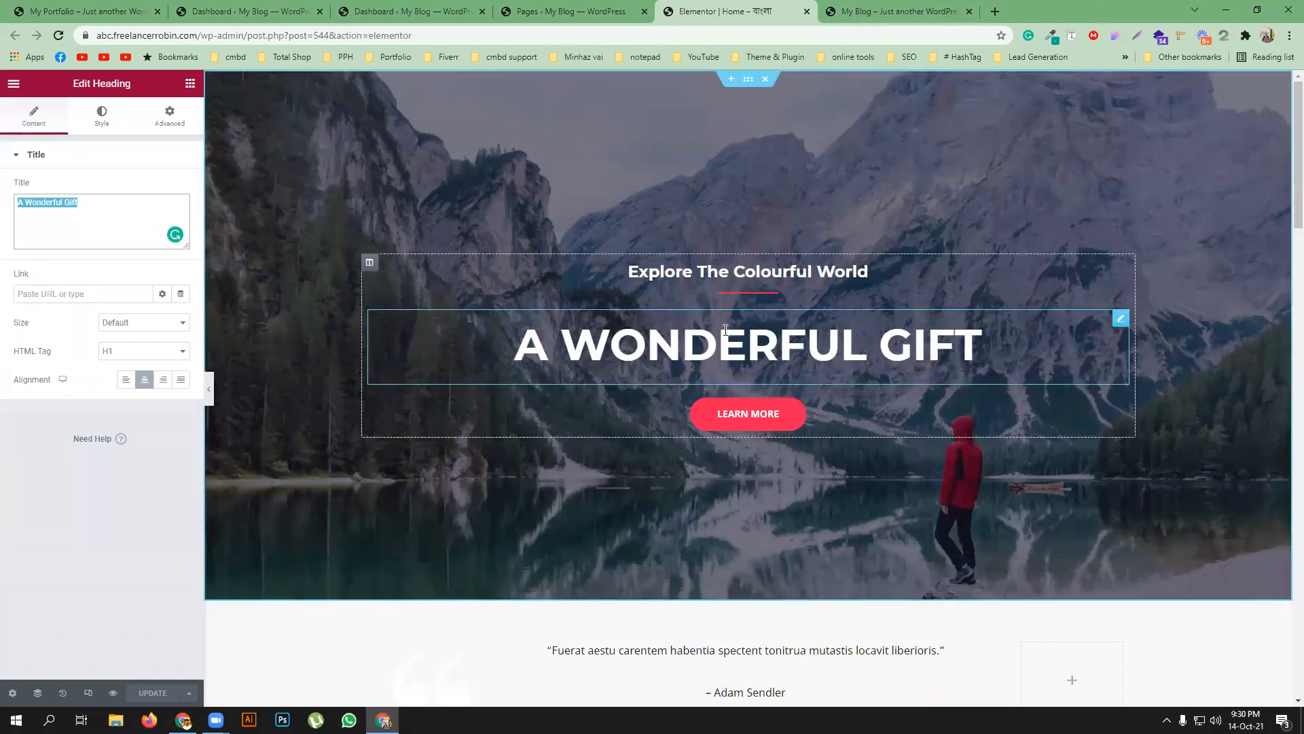
pyautogui.click(593, 9)
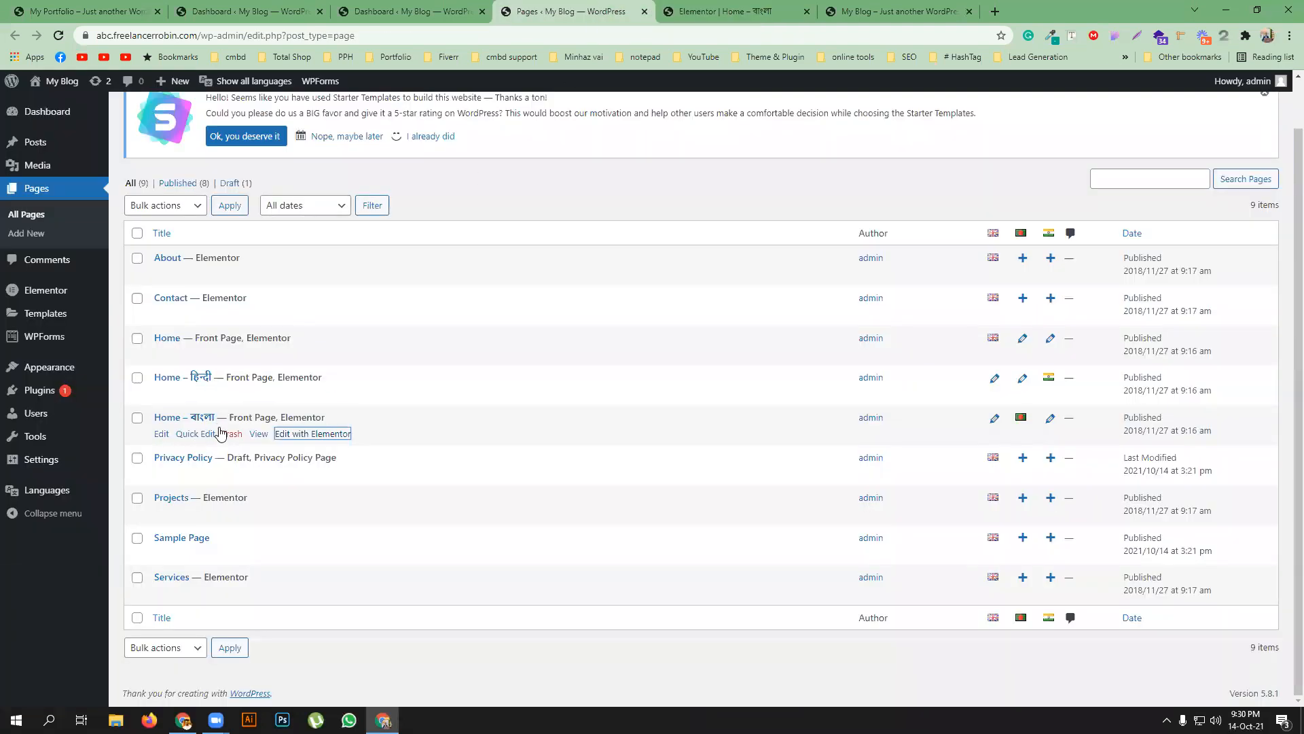
# - Switch to Google Translate and translate "A Wonderful Gift" and "home" from English to Bengali, copying the translation of the heading
pyautogui.click(996, 12)
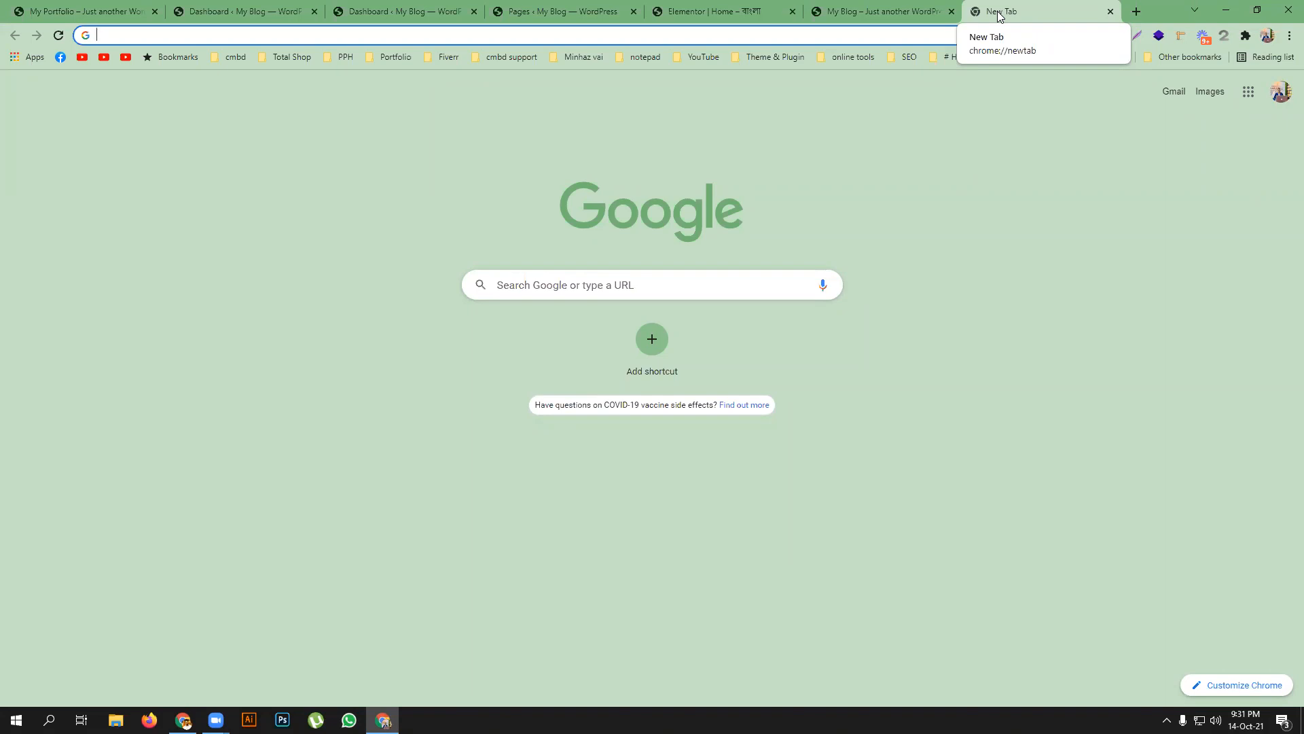
pyautogui.write('tra')
pyautogui.press('Return')
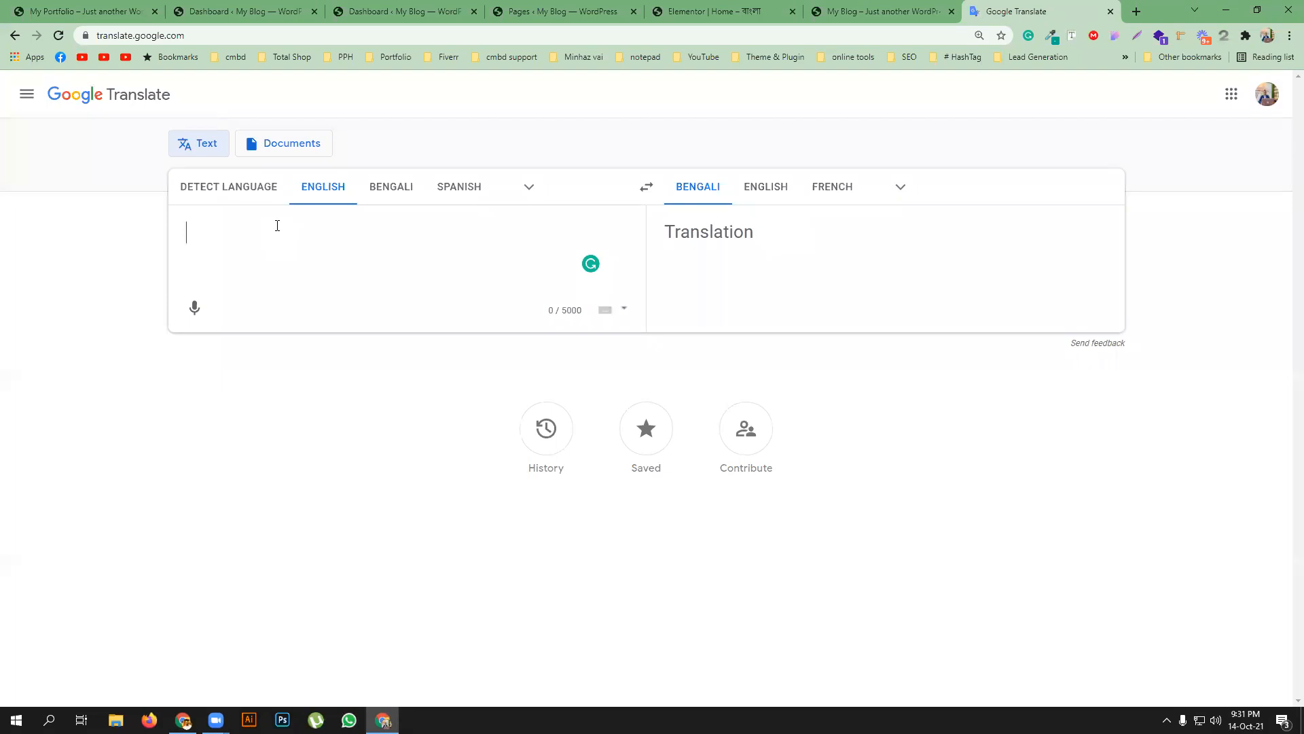
pyautogui.hotkey('ctrl', 'v')
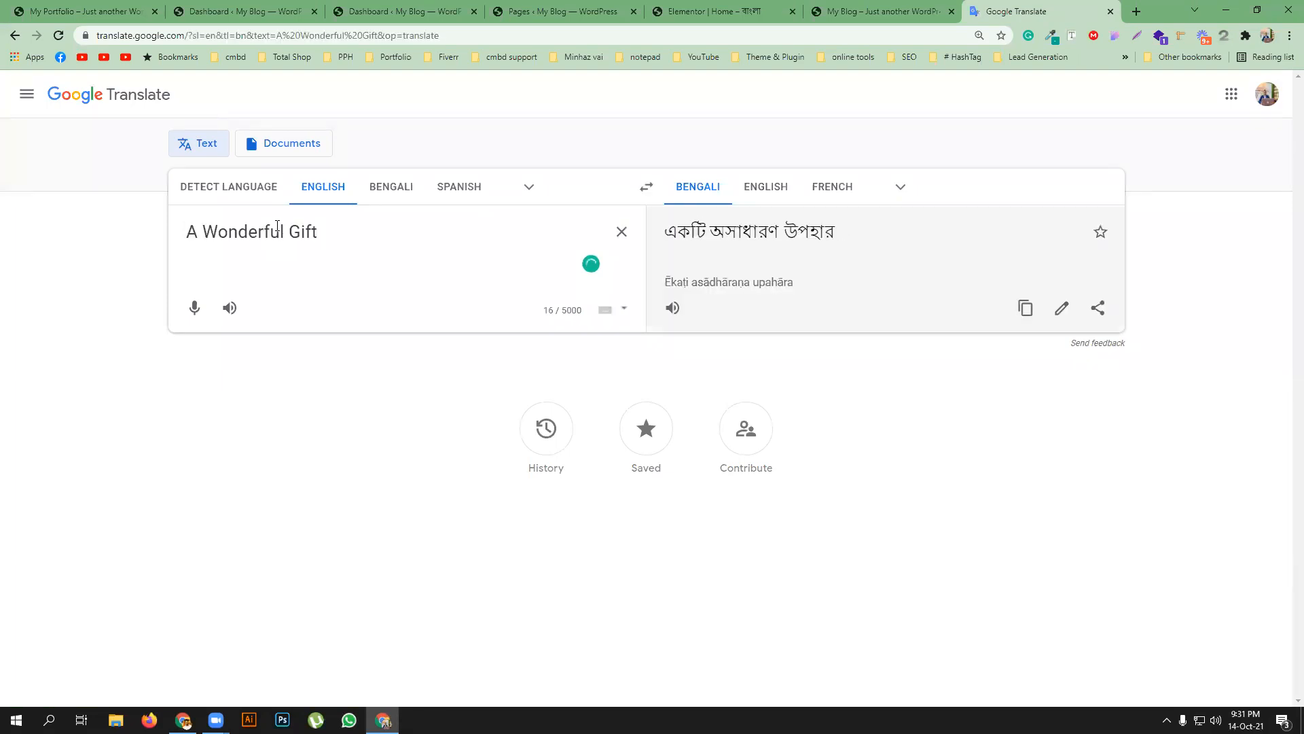
pyautogui.rightClick(769, 235)
pyautogui.click(784, 239)
pyautogui.moveTo(339, 233); pyautogui.dragTo(182, 232)
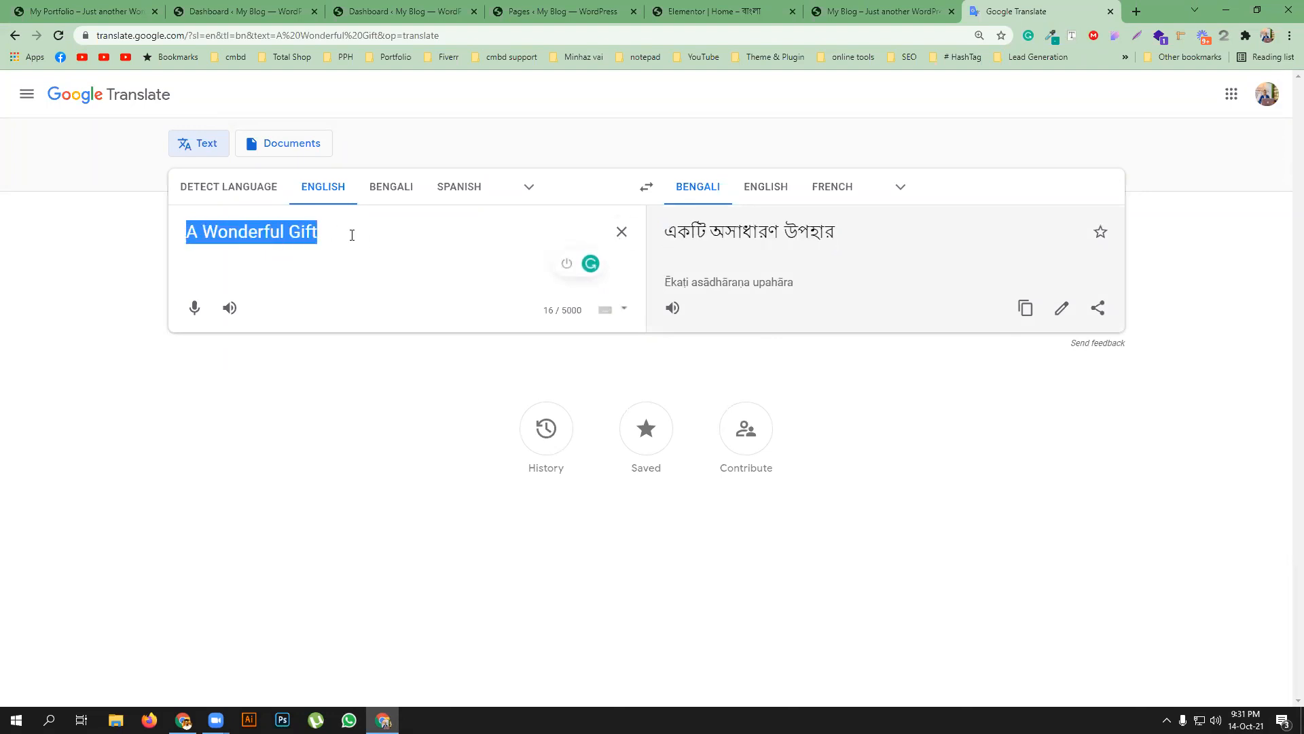
pyautogui.write('home')
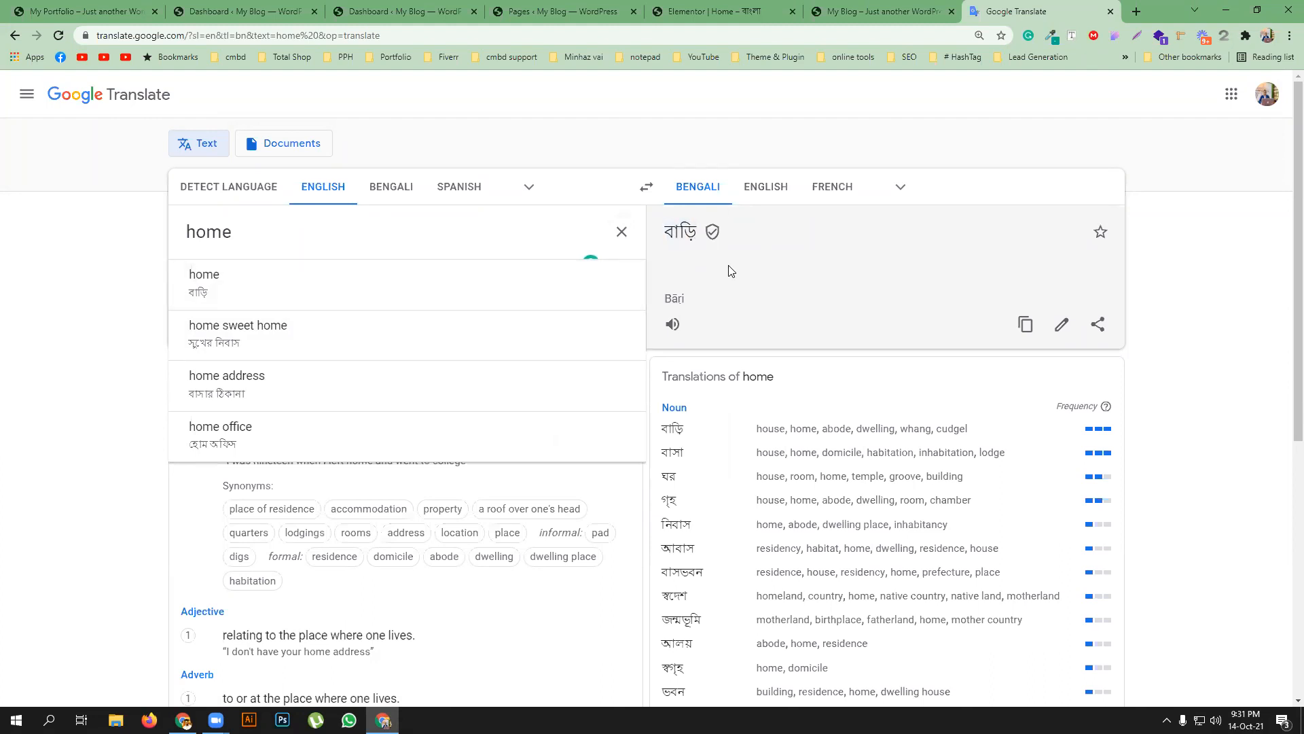
# - Switch back to the Bangla home page in Elementor and set the large heading's title to "একটি অসাধারণ উপহার"
pyautogui.click(737, 11)
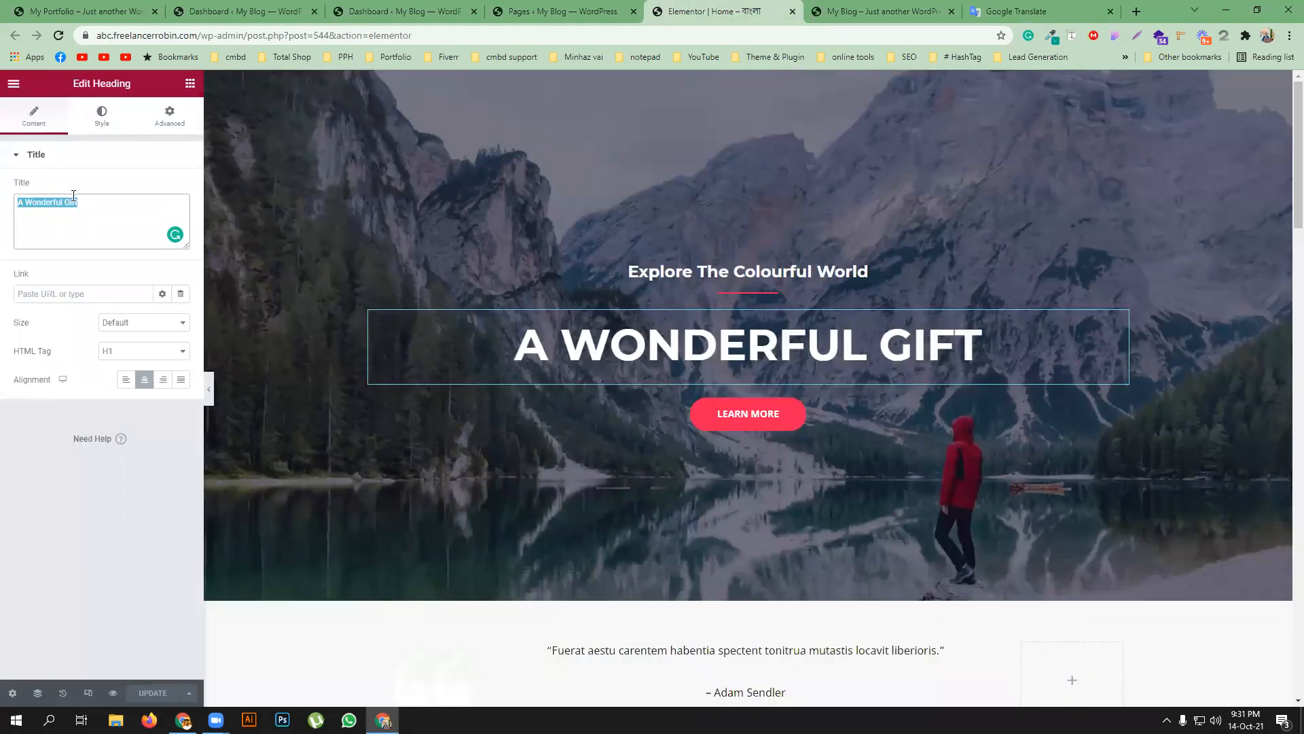
pyautogui.hotkey('ctrl', 'v')
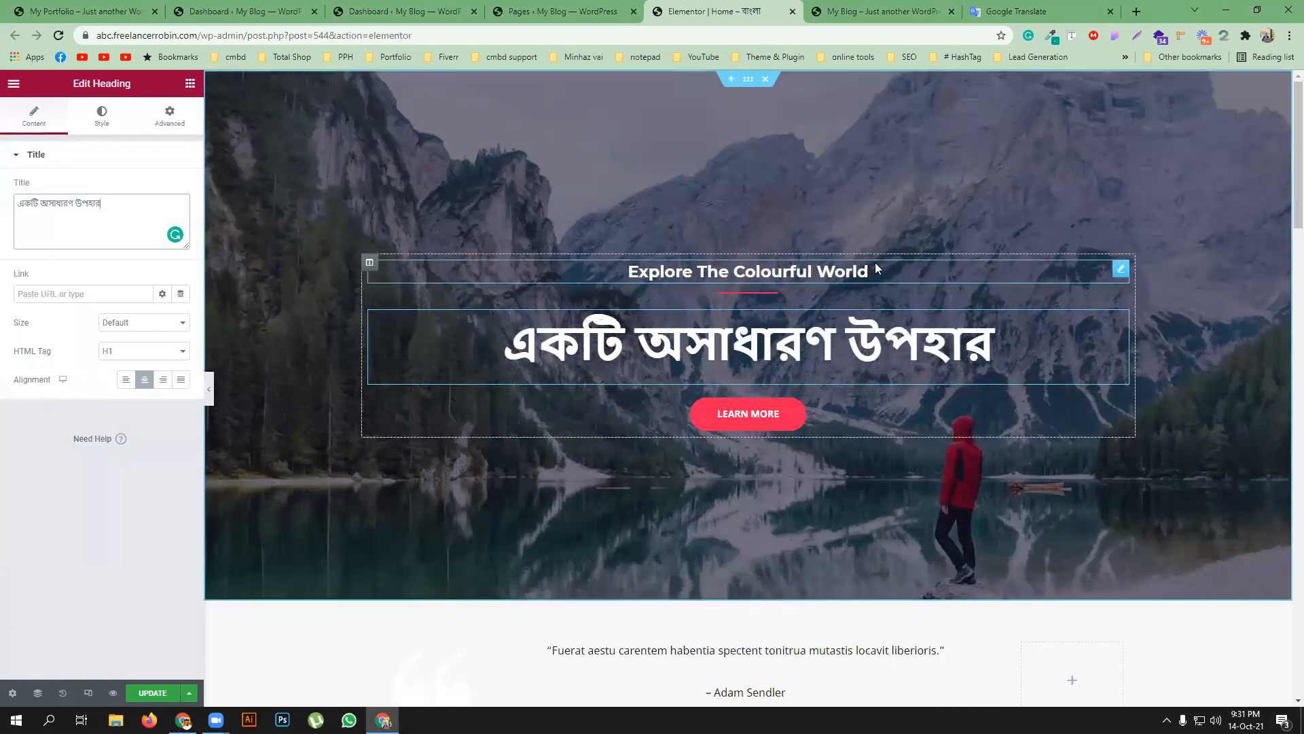
# - Copy the title of the small "Explore The Colourful World" heading and translate it from English to Bengali in Google Translate
pyautogui.click(1118, 268)
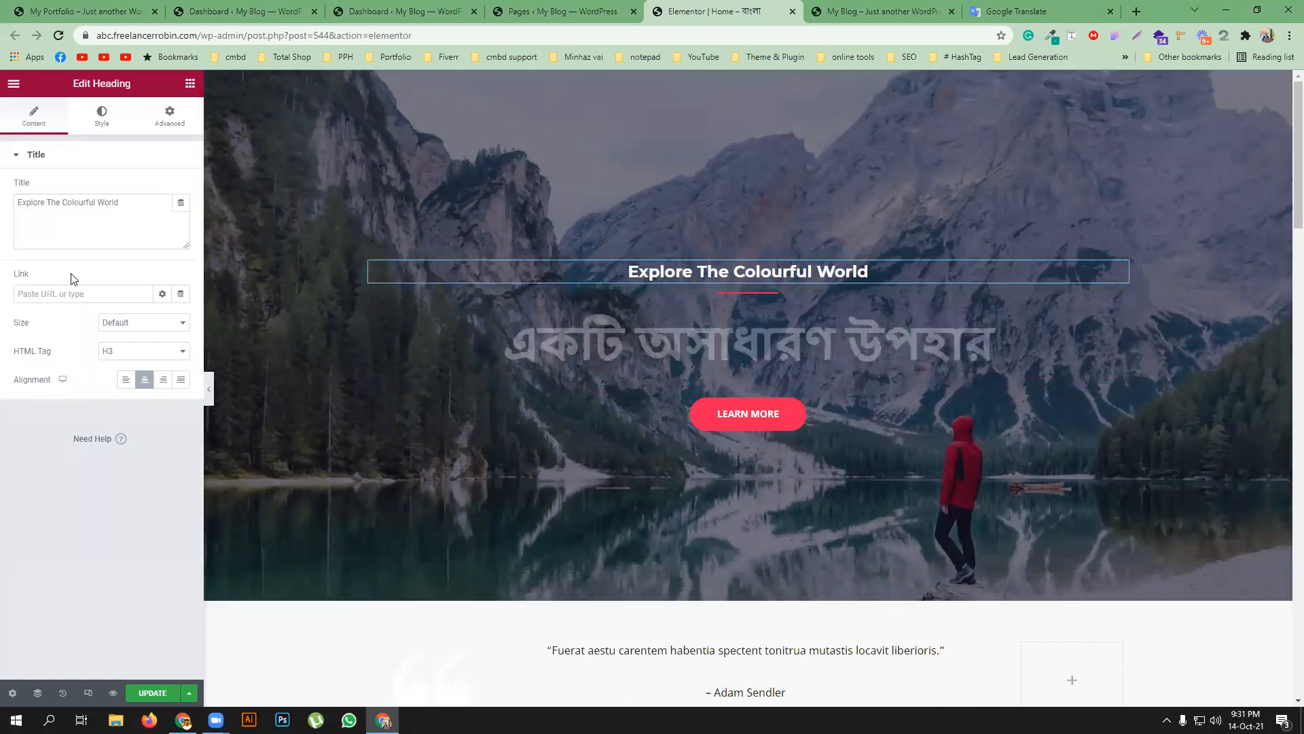
pyautogui.click(95, 211)
pyautogui.hotkey('ctrl', 'a')
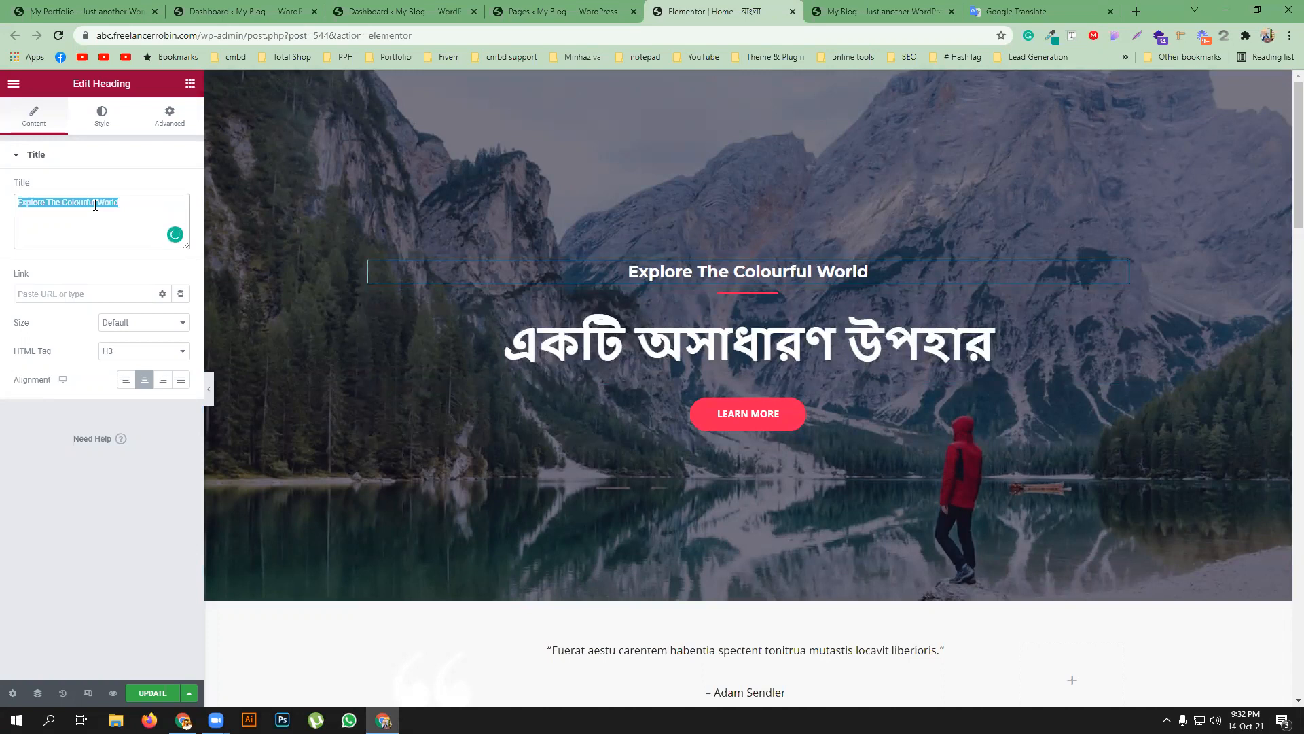
pyautogui.click(1015, 11)
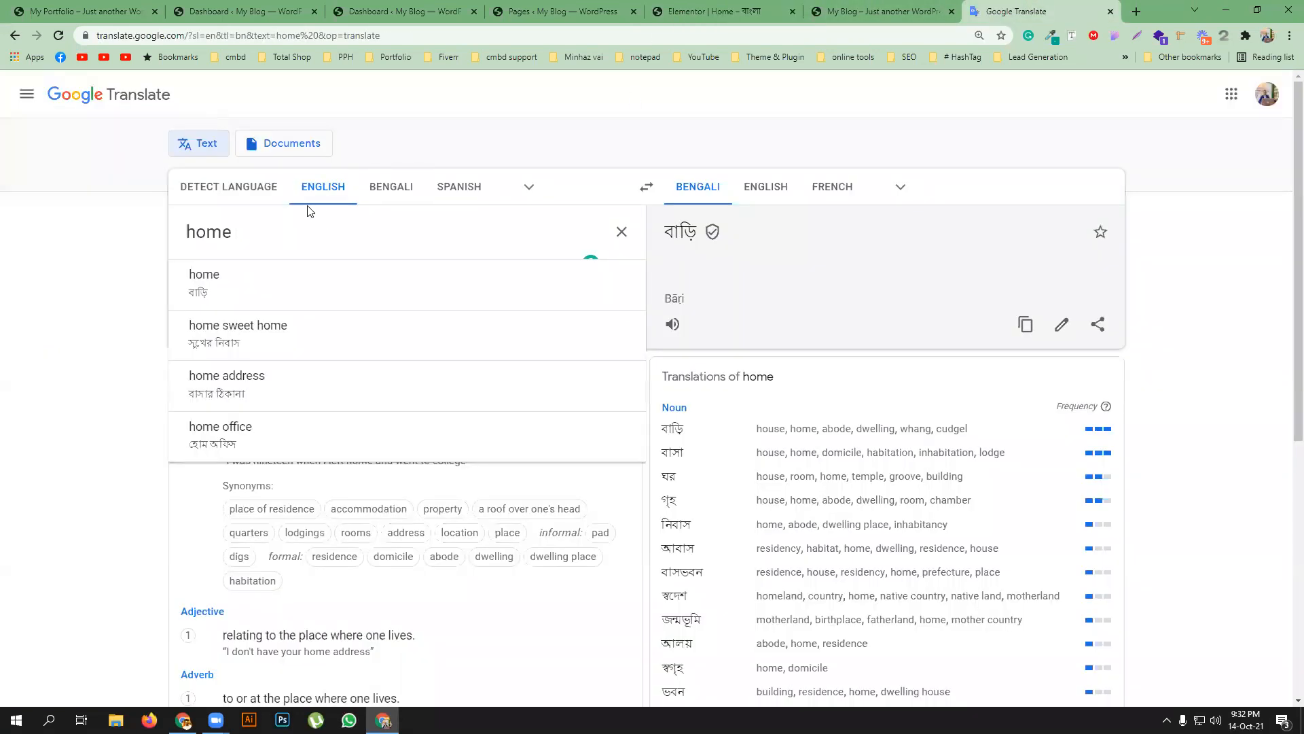
pyautogui.hotkey('ctrl', 'a')
pyautogui.hotkey('ctrl', 'v')
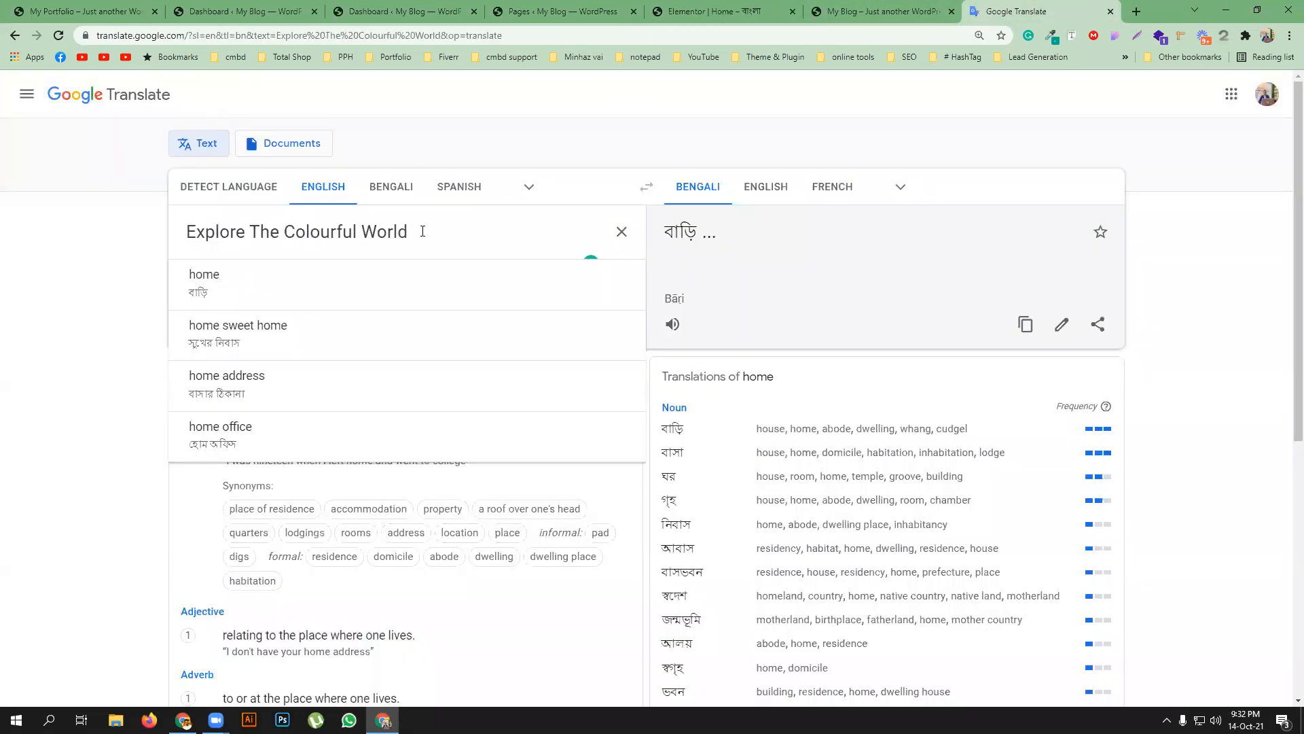
# - Copy the Bengali translation, switch back to Elementor and set the small heading's title to "রঙিন পৃথিবী ঘুরে দেখুন"
pyautogui.tripleClick(684, 235)
pyautogui.rightClick(689, 233)
pyautogui.click(720, 243)
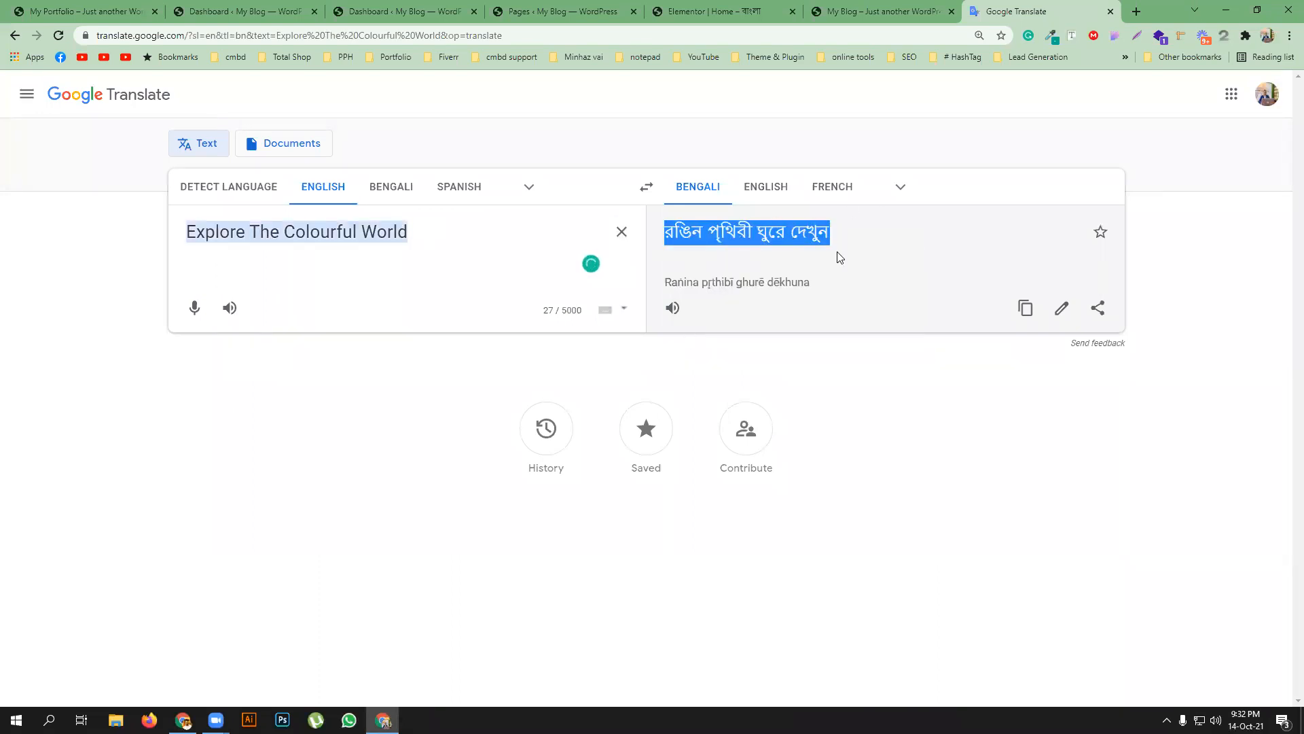
pyautogui.click(714, 11)
pyautogui.hotkey('ctrl', 'v')
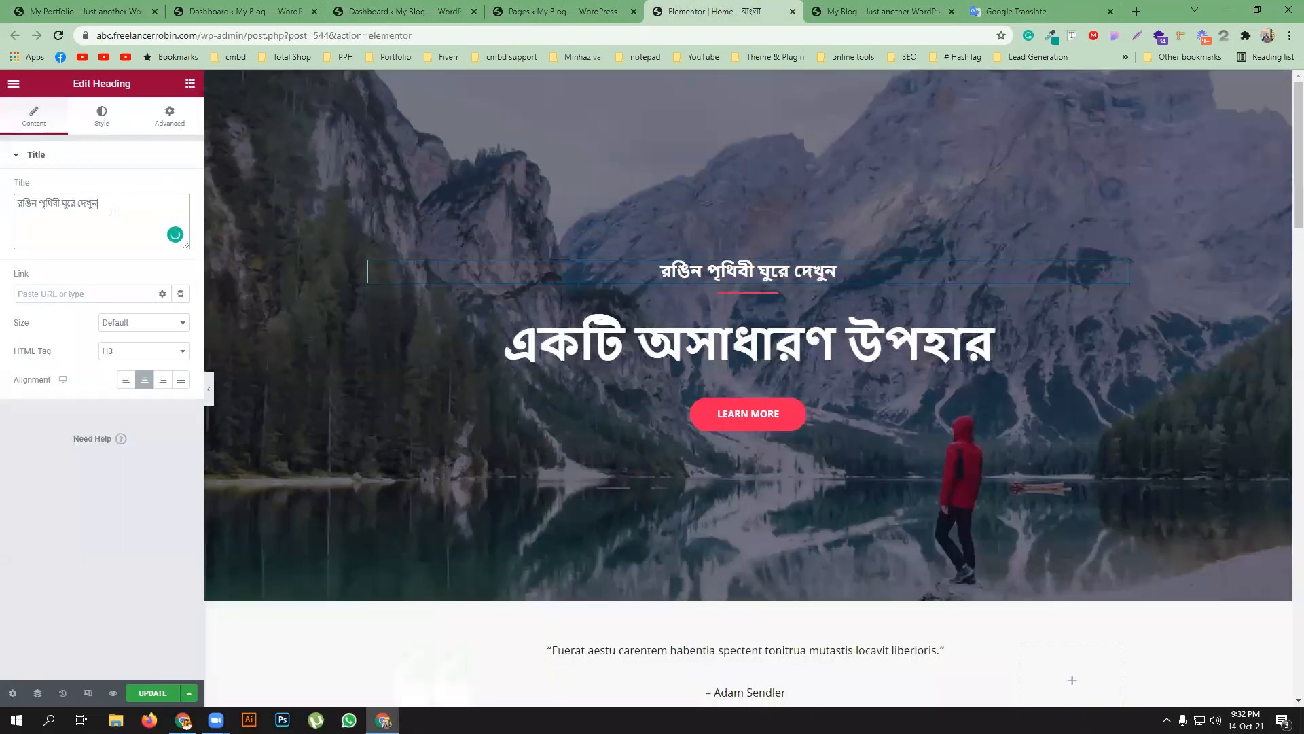
# - Copy the quote paragraph below the hero section and translate it from English to Bengali in Google Translate
pyautogui.scroll(-4, 815, 378)
pyautogui.click(783, 380)
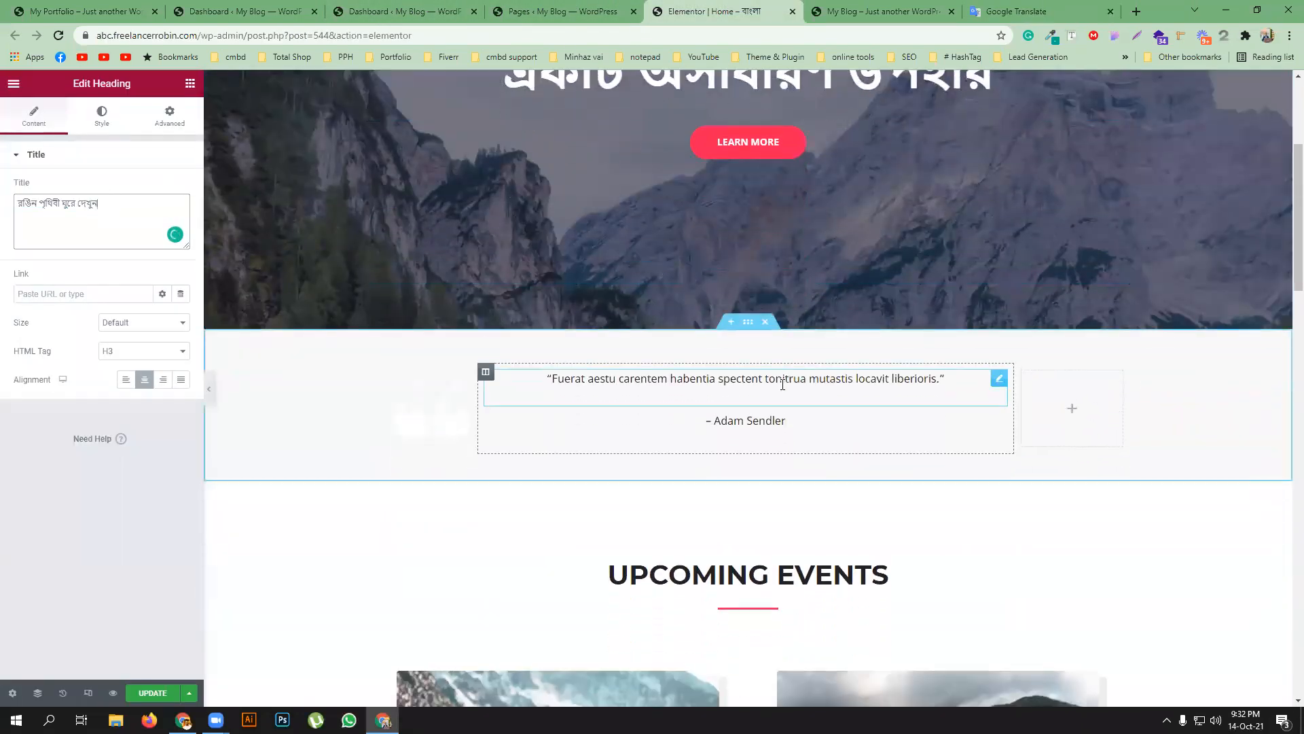
pyautogui.tripleClick(77, 301)
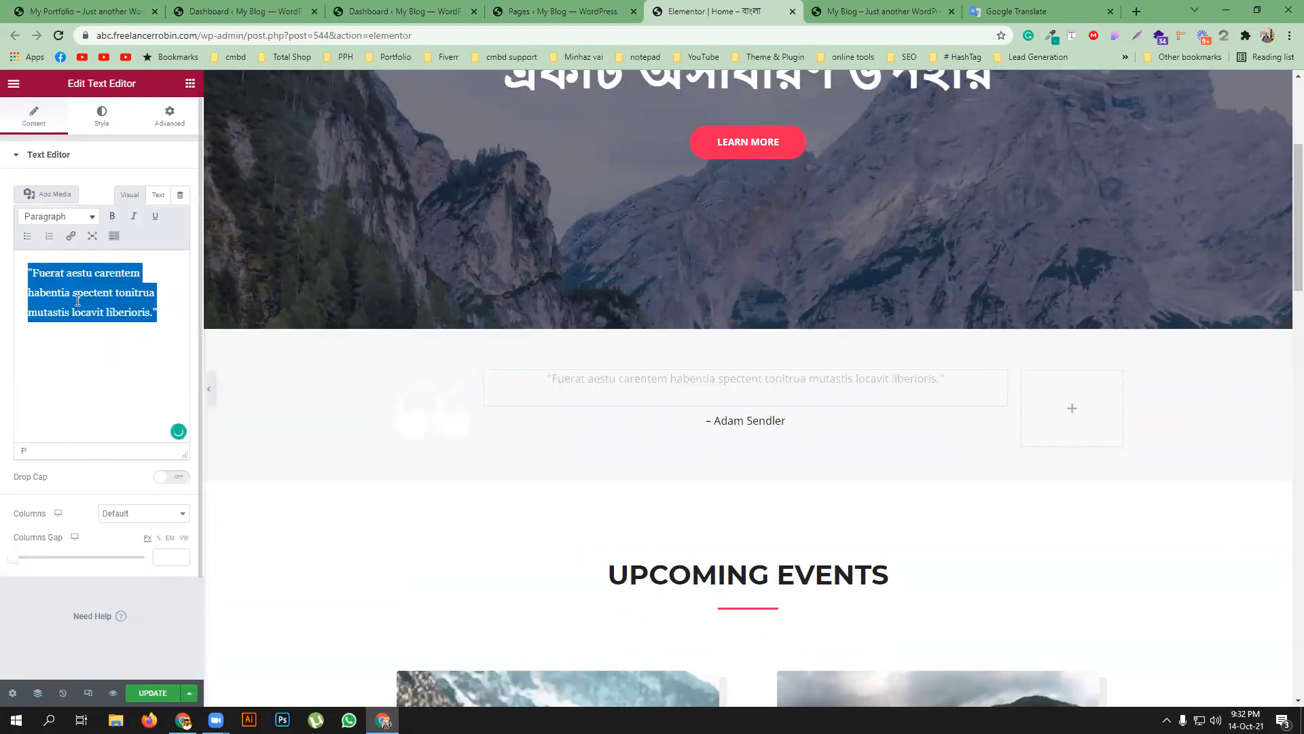
pyautogui.click(1016, 11)
pyautogui.moveTo(362, 235); pyautogui.dragTo(369, 239)
pyautogui.doubleClick(369, 234)
pyautogui.hotkey('ctrl', 'a')
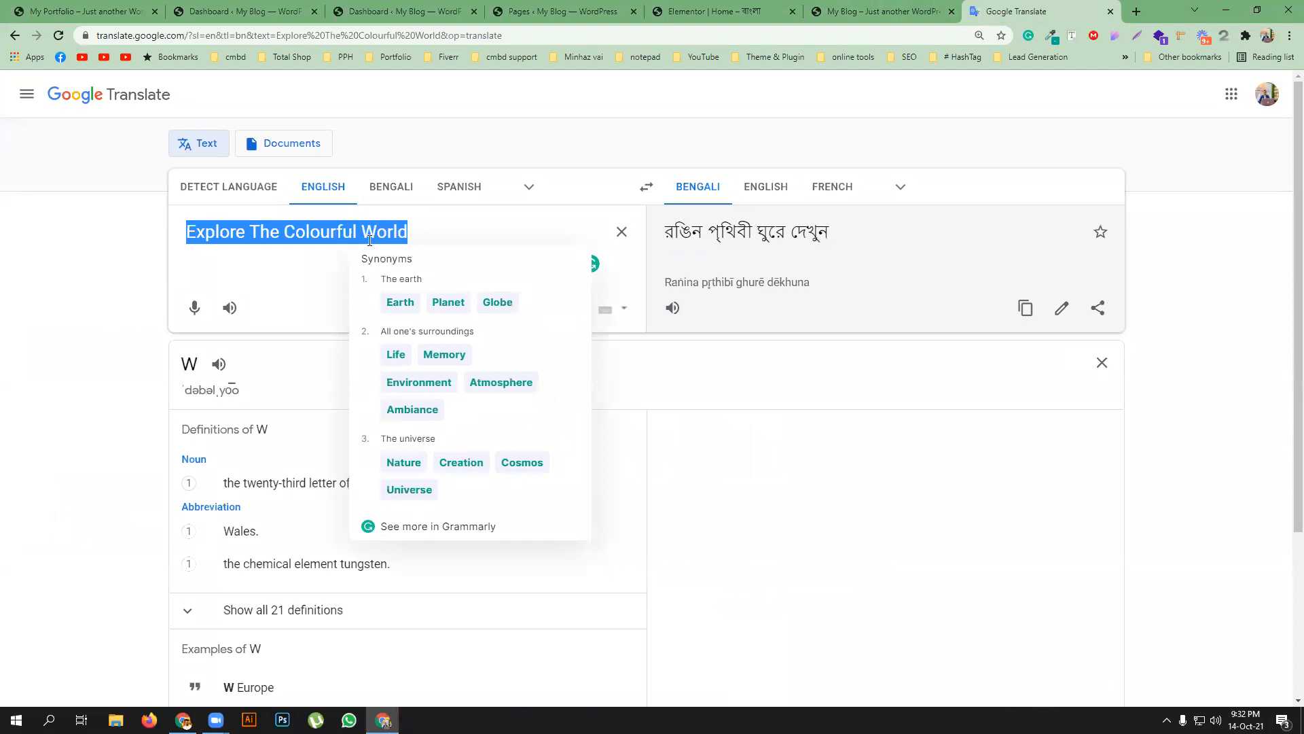
pyautogui.hotkey('ctrl', 'v')
# - Copy the Bengali translation and replace the quote text in Elementor with "ফিউরাত এস্তু কেয়ারেন্টেম হাবেন্টিয়া স্পেকটেন্ট টোনিট্রুয়া মিউটাস্টিস লোকাভিট লিবারিওরিস।"
pyautogui.tripleClick(740, 248)
pyautogui.rightClick(747, 243)
pyautogui.click(765, 253)
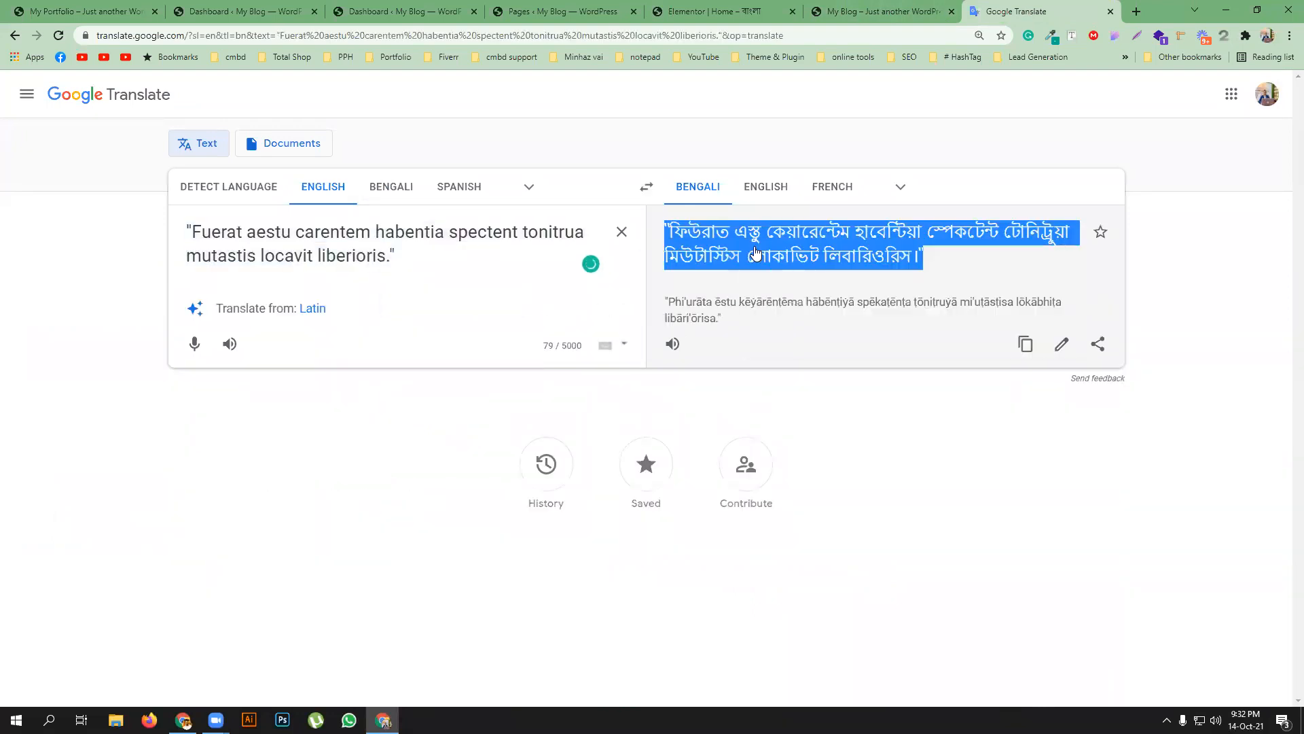
pyautogui.click(734, 11)
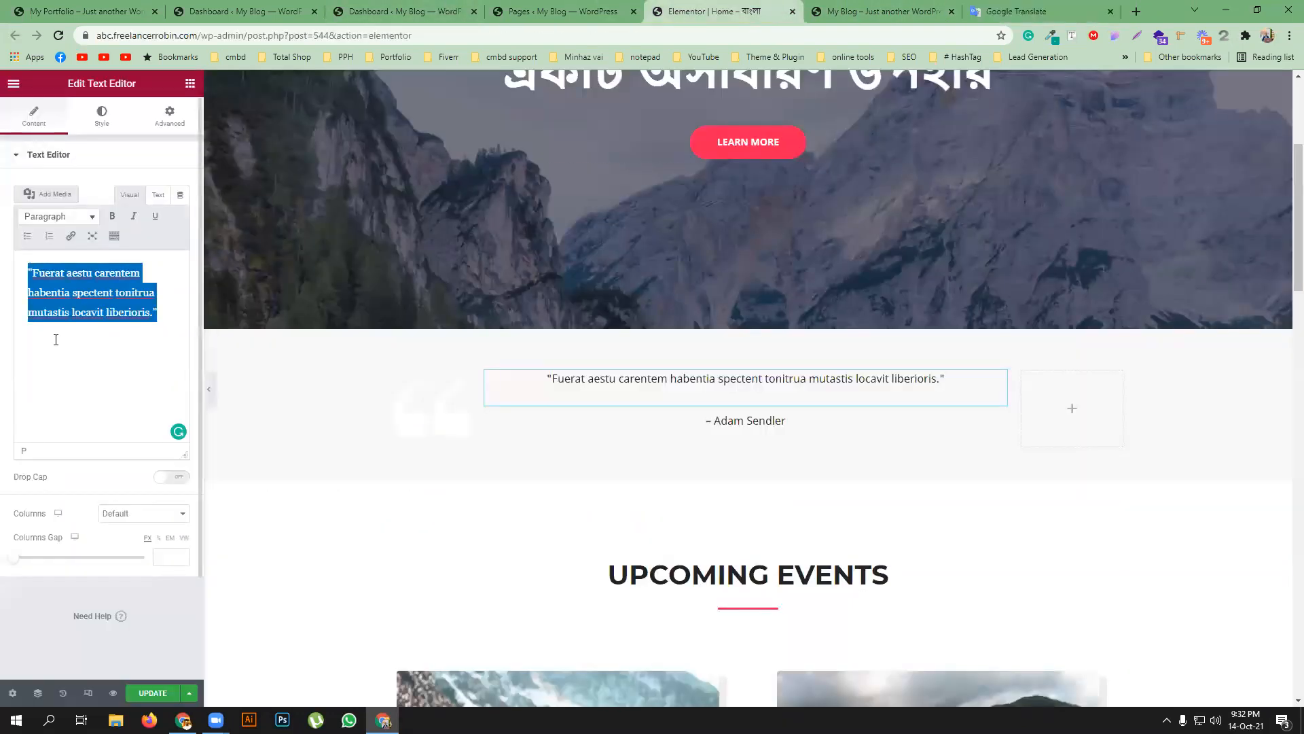
pyautogui.hotkey('ctrl', 'v')
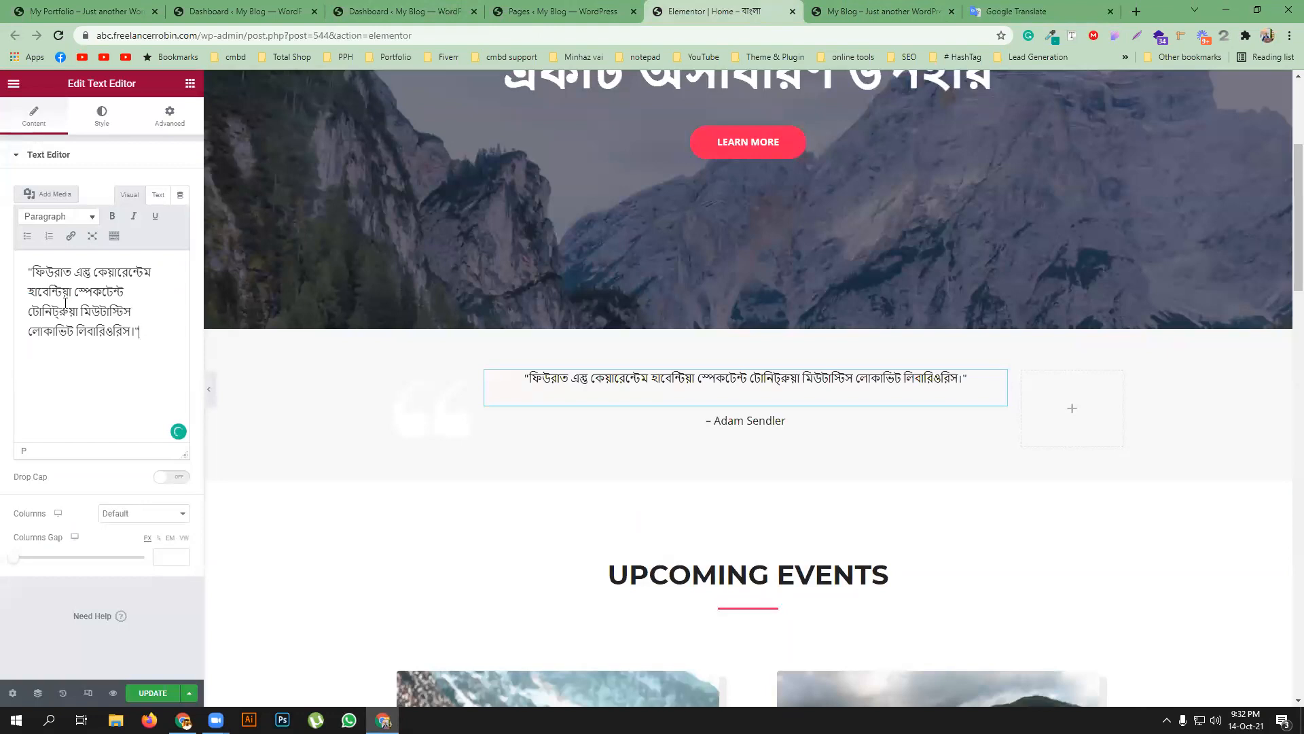
# - Delete the skier-in-blue image from the Upcoming Tours & Destination section and update the Bangla home page
pyautogui.scroll(-3, 530, 564)
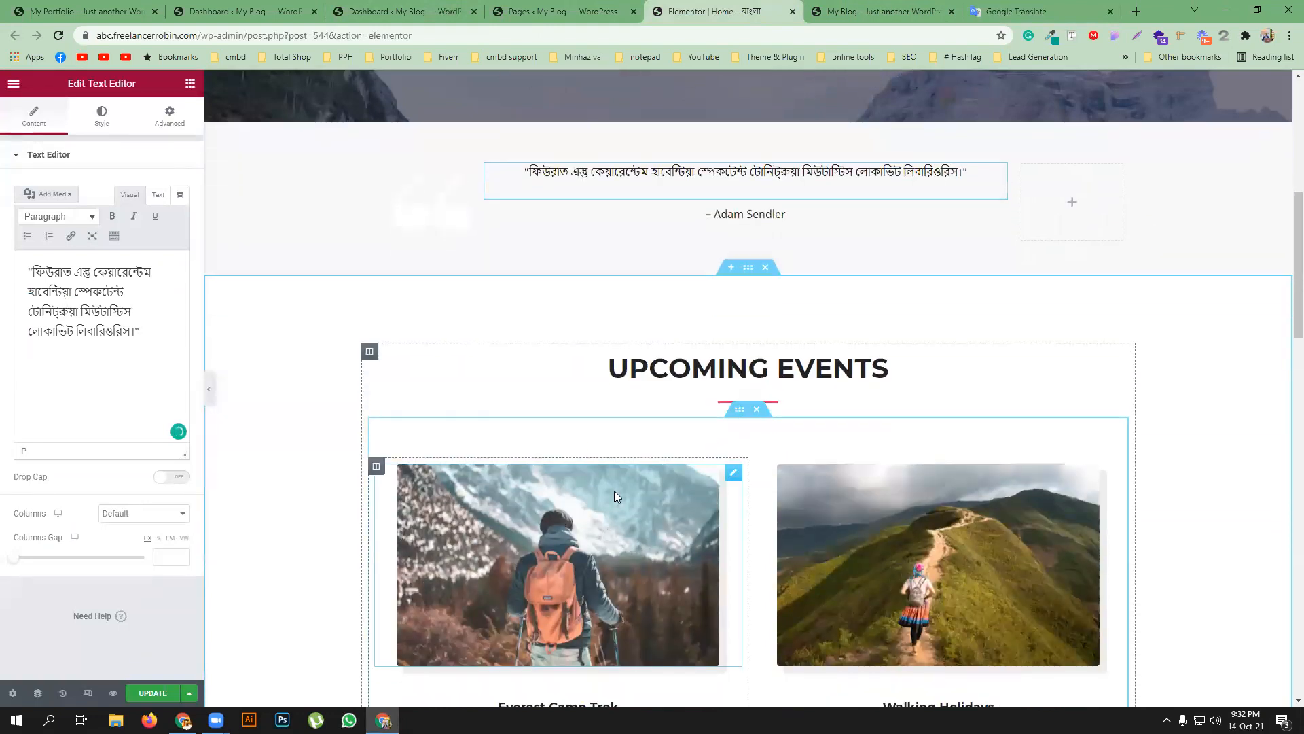
pyautogui.scroll(-5, 632, 475)
pyautogui.scroll(2, 600, 457)
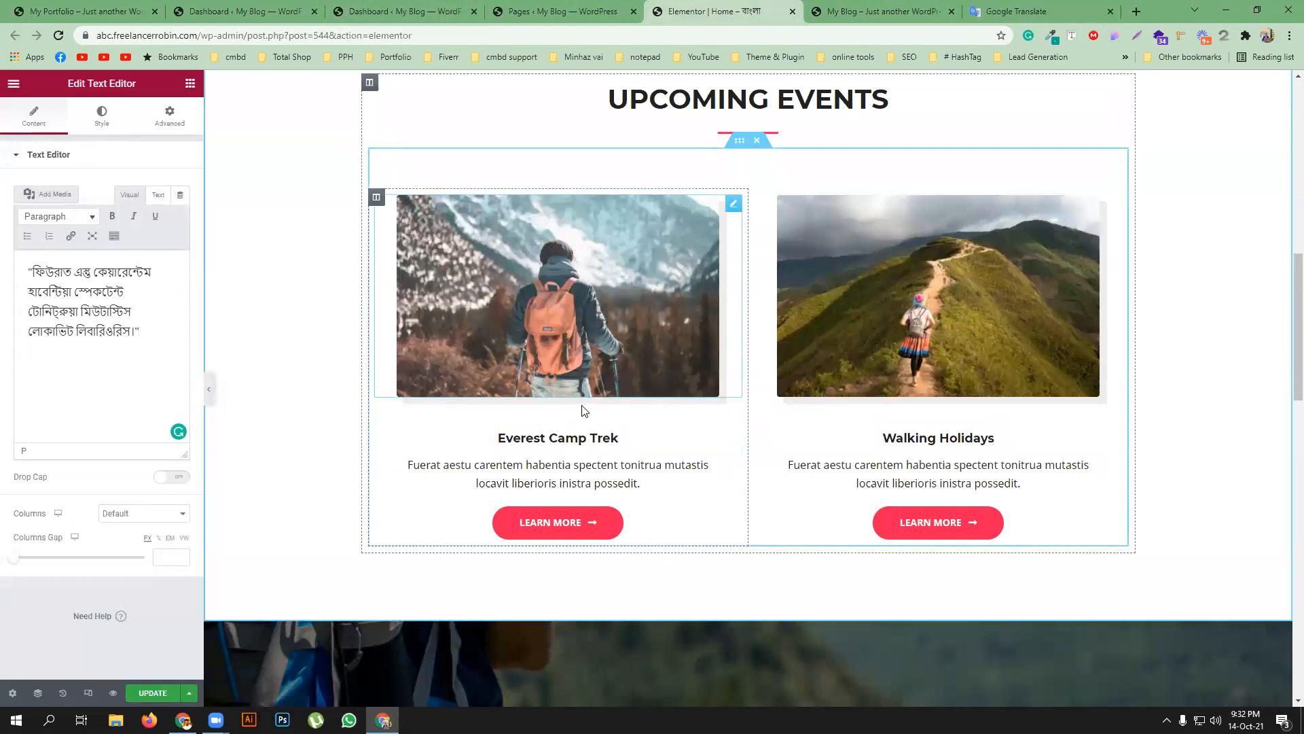
pyautogui.scroll(-10, 653, 422)
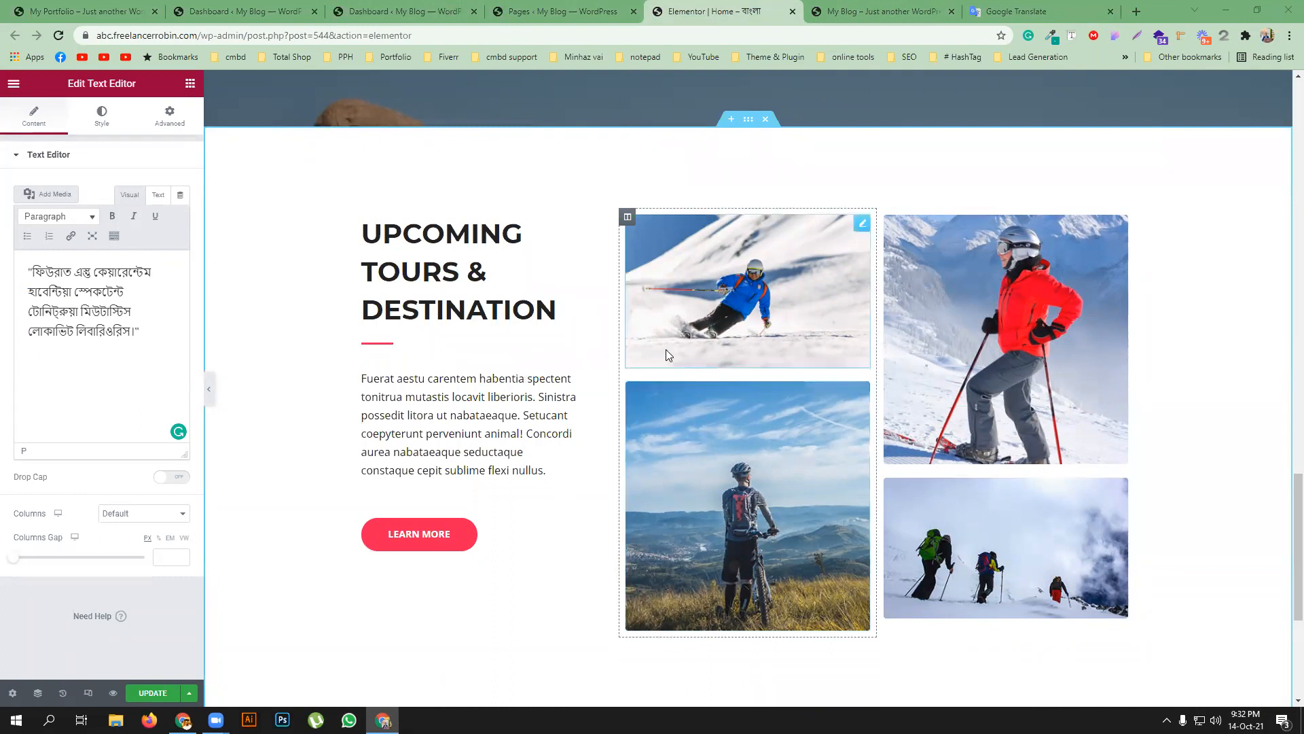
pyautogui.scroll(3, 666, 349)
pyautogui.scroll(-3, 732, 455)
pyautogui.rightClick(868, 227)
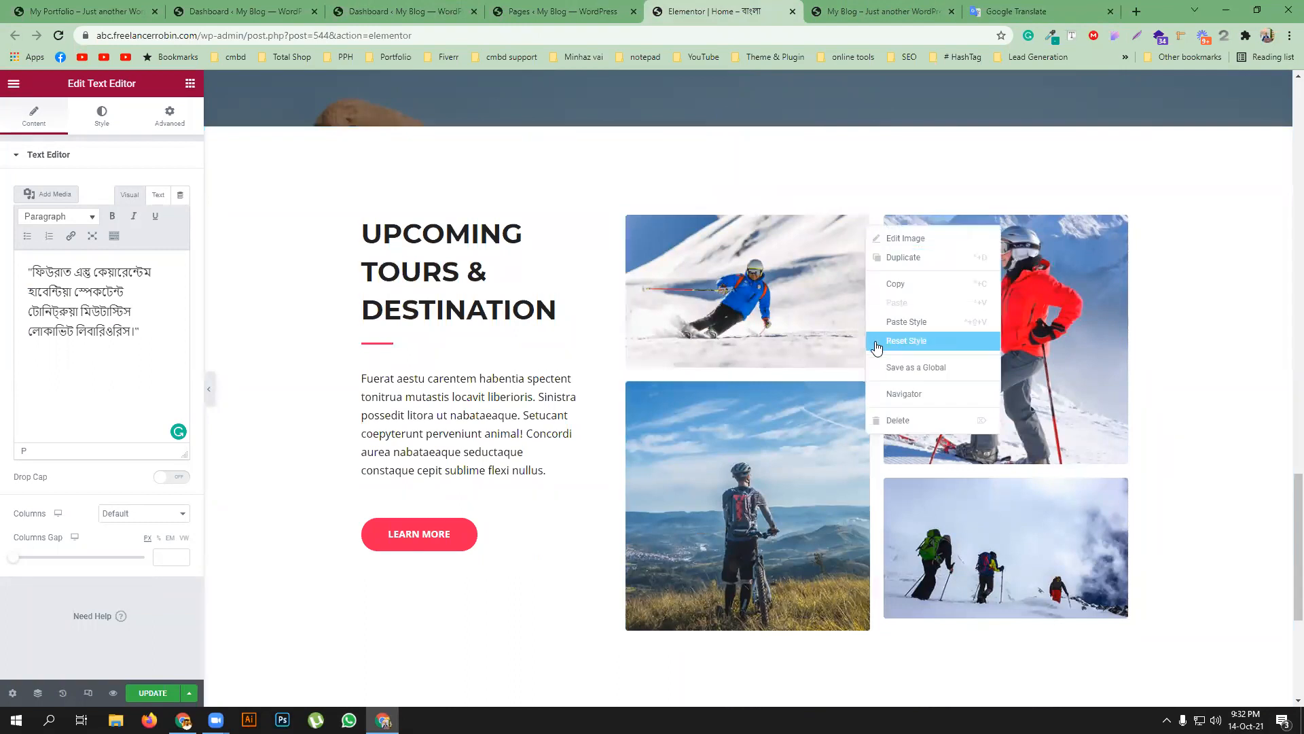
pyautogui.click(889, 421)
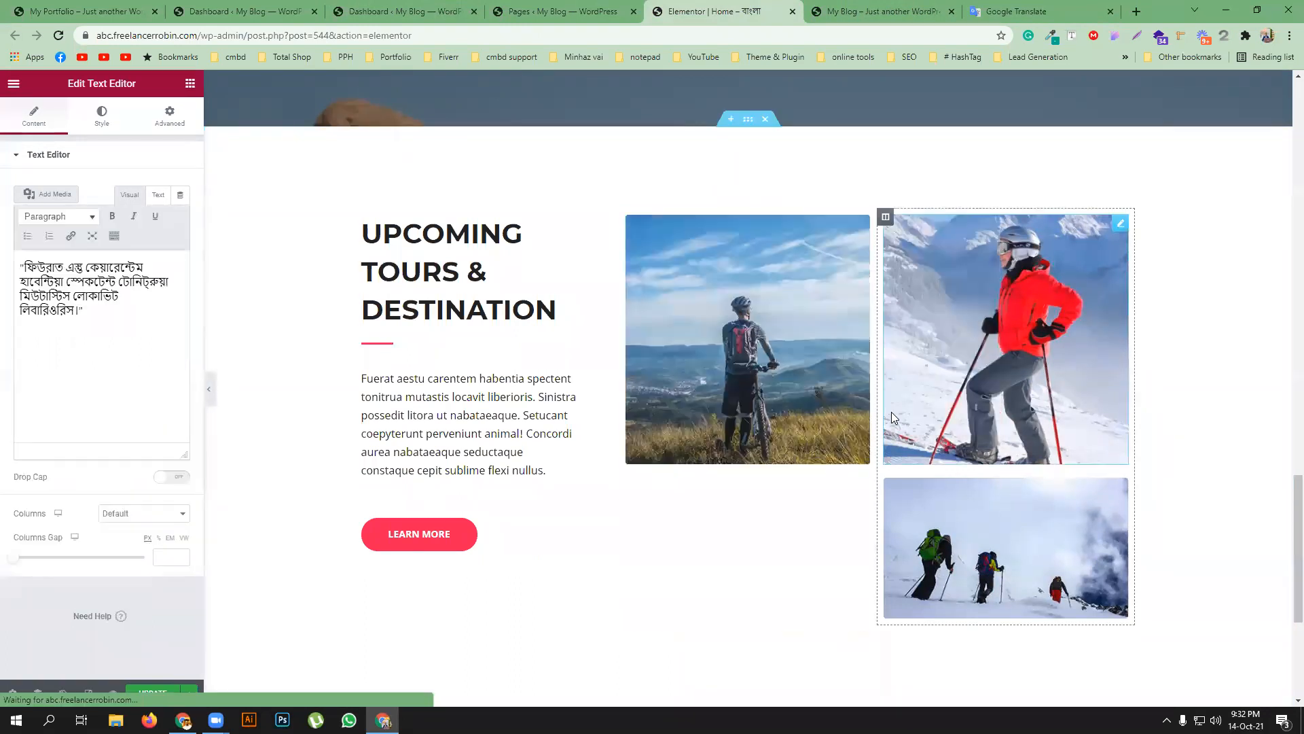
pyautogui.click(153, 693)
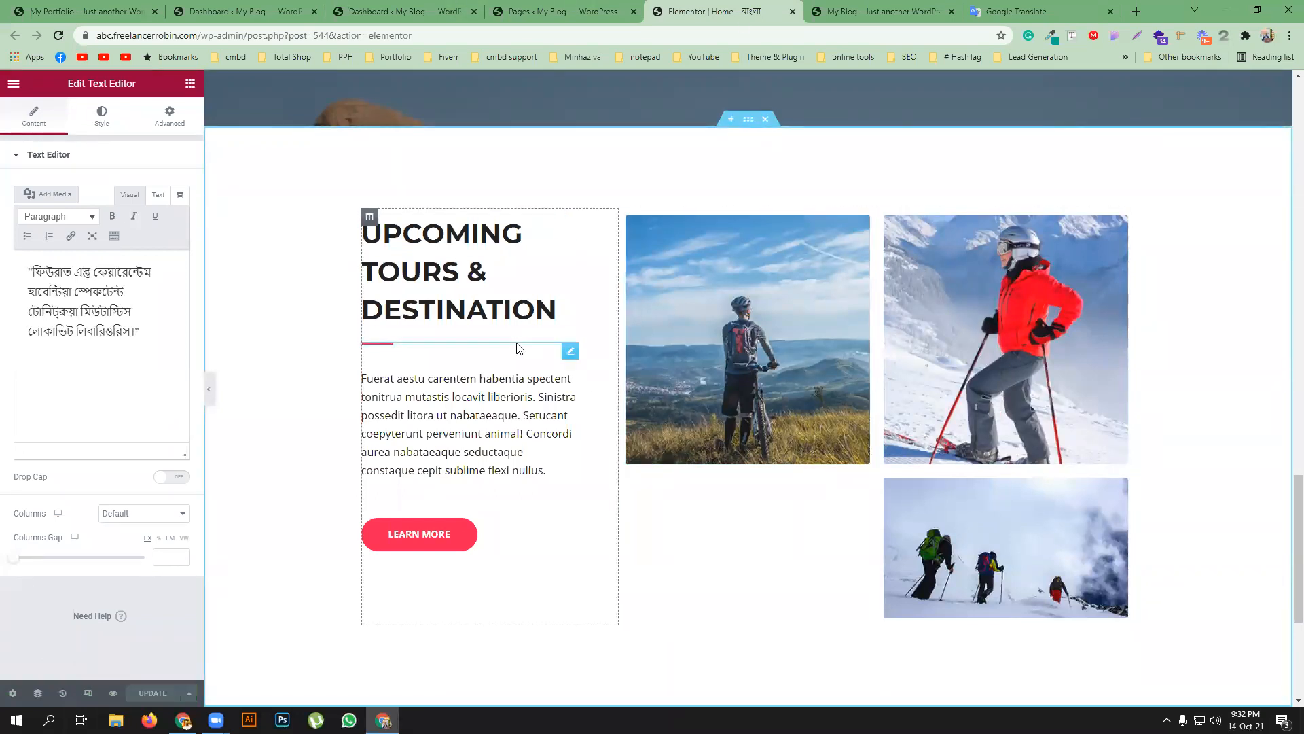
# - Look over the updated Bangla home page, preview its changes and follow the site logo link from the preview
pyautogui.scroll(4, 520, 349)
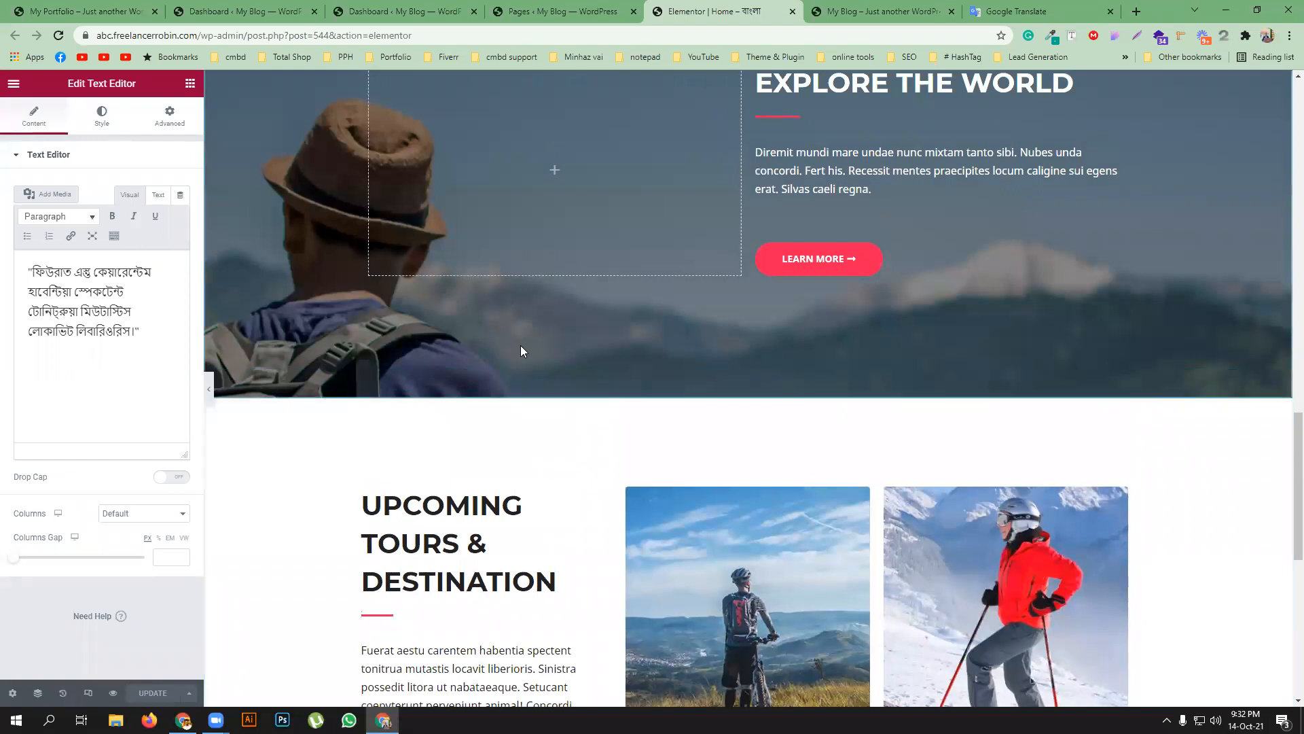
pyautogui.scroll(10, 521, 348)
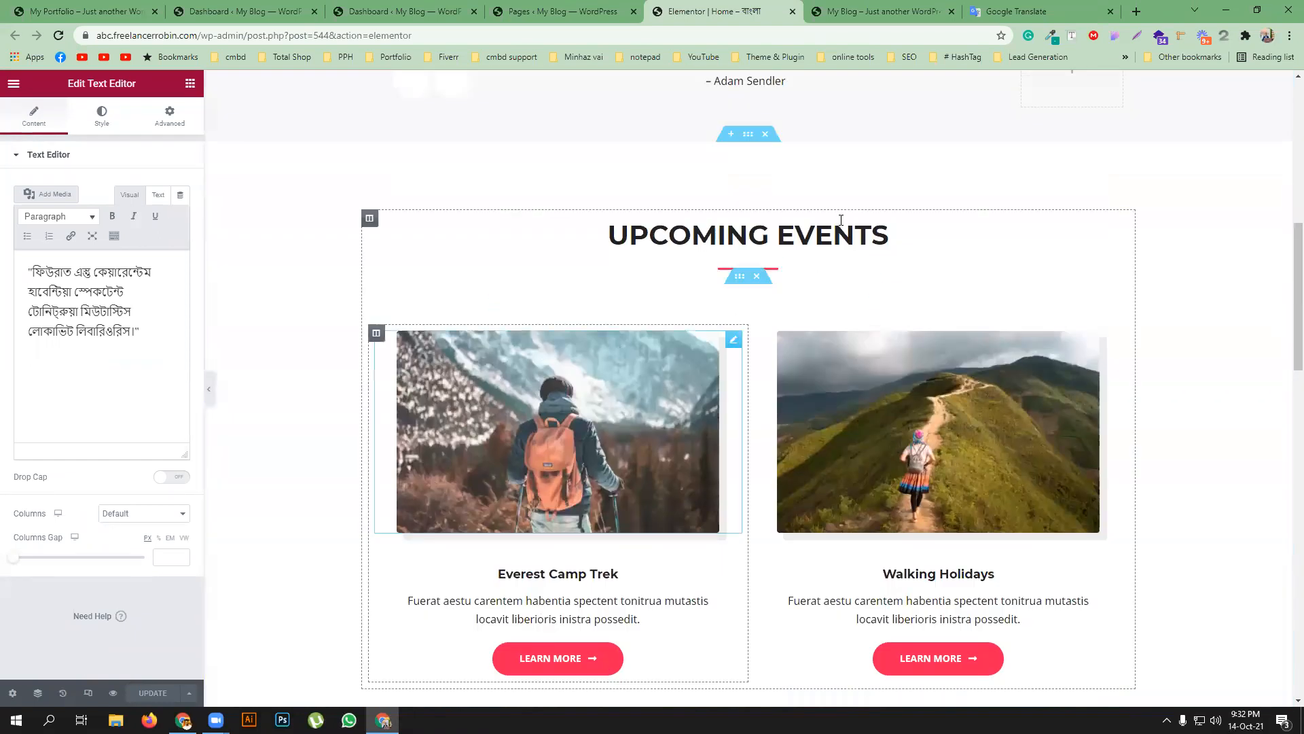
pyautogui.scroll(9, 841, 219)
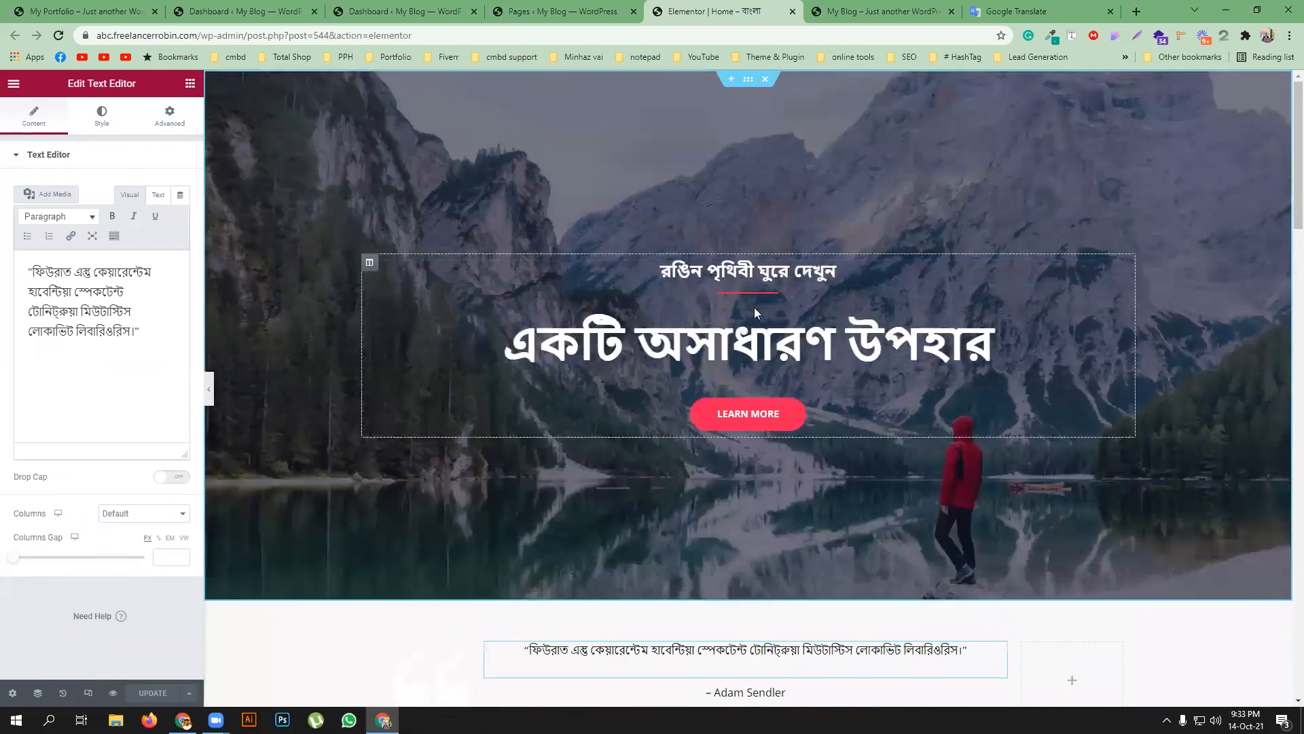
pyautogui.scroll(-16, 725, 340)
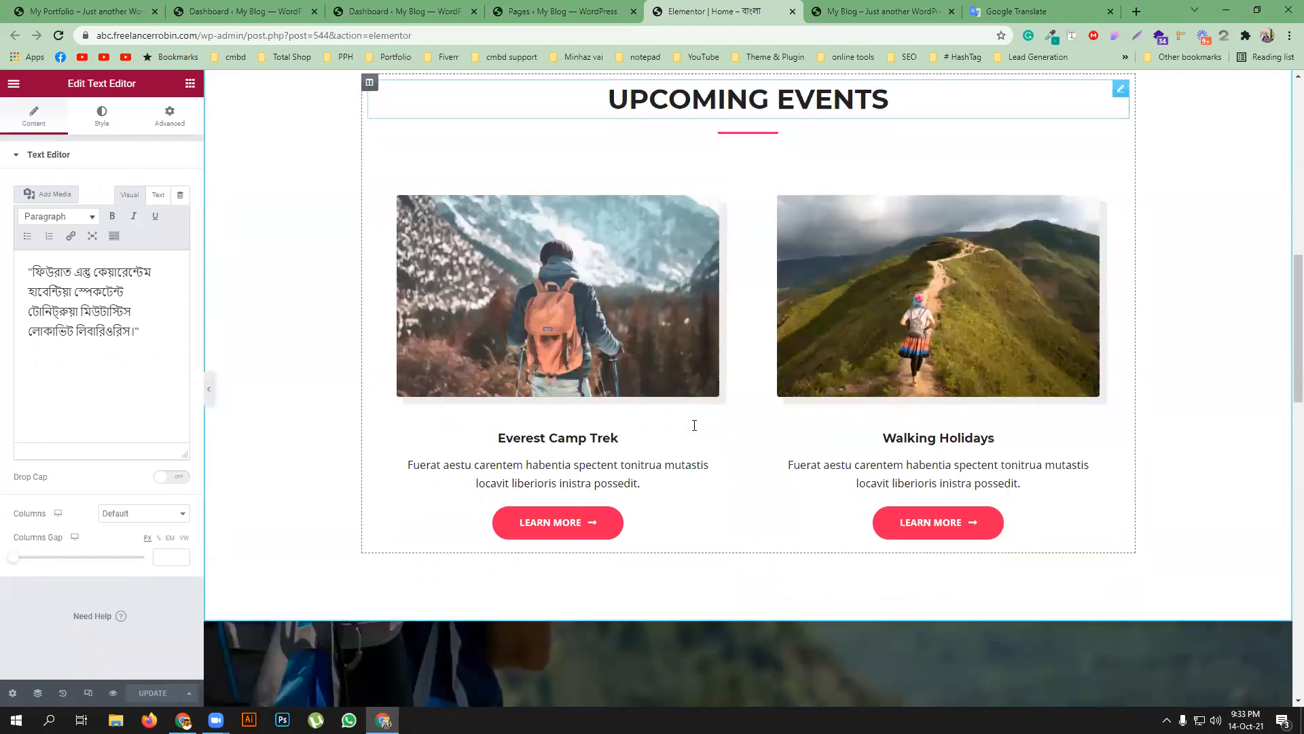
pyautogui.scroll(-7, 721, 408)
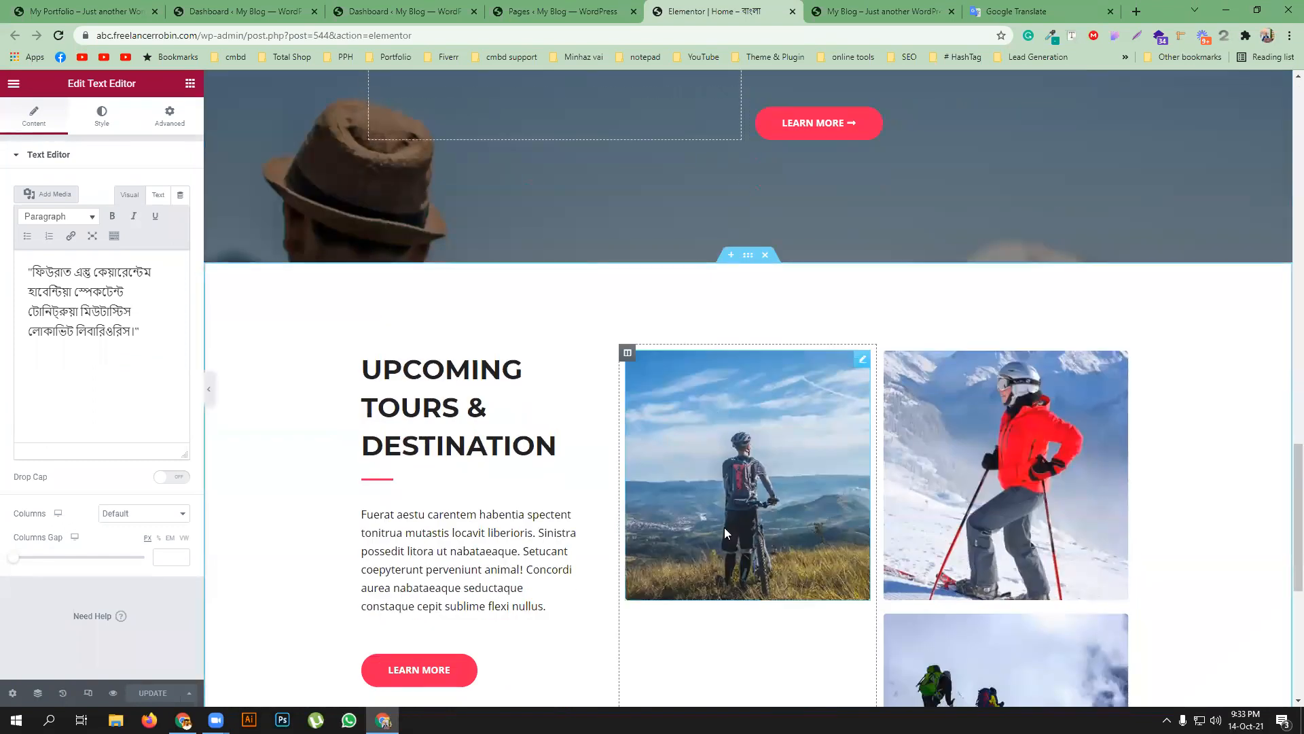
pyautogui.scroll(-2, 724, 527)
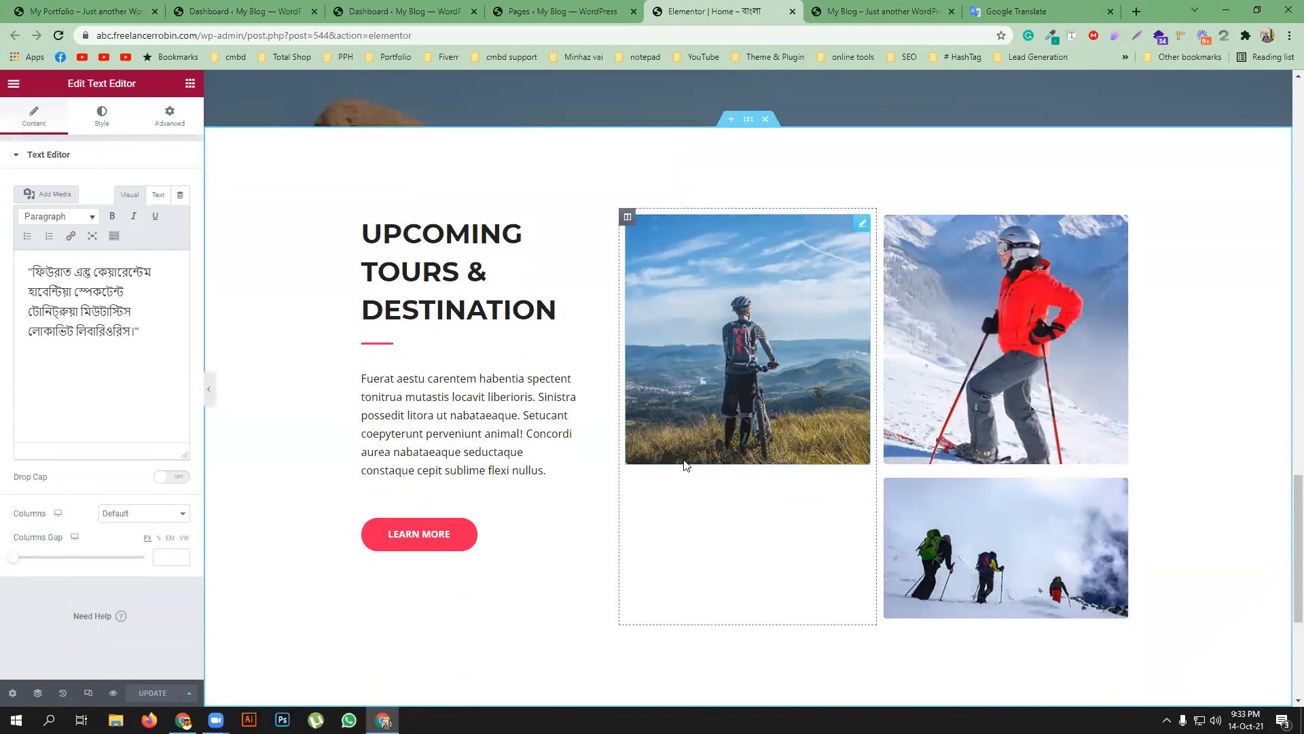
pyautogui.click(113, 693)
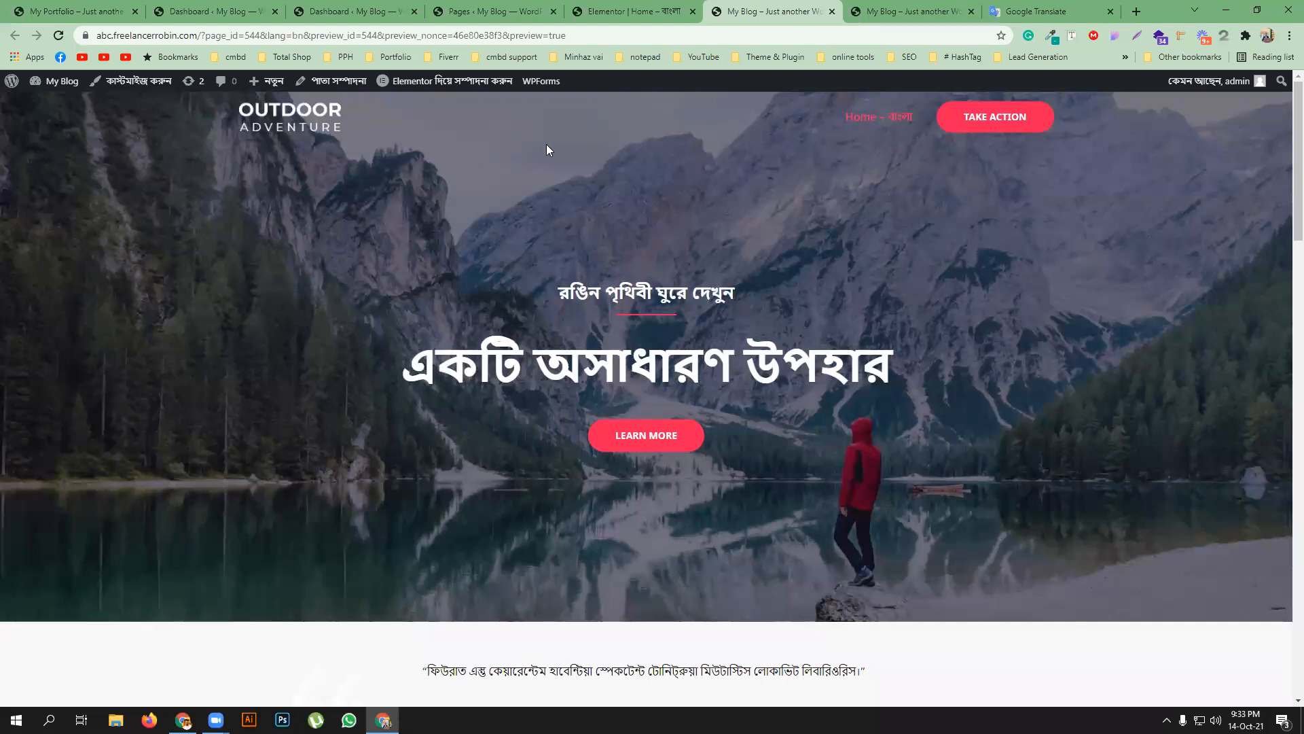
pyautogui.click(314, 121)
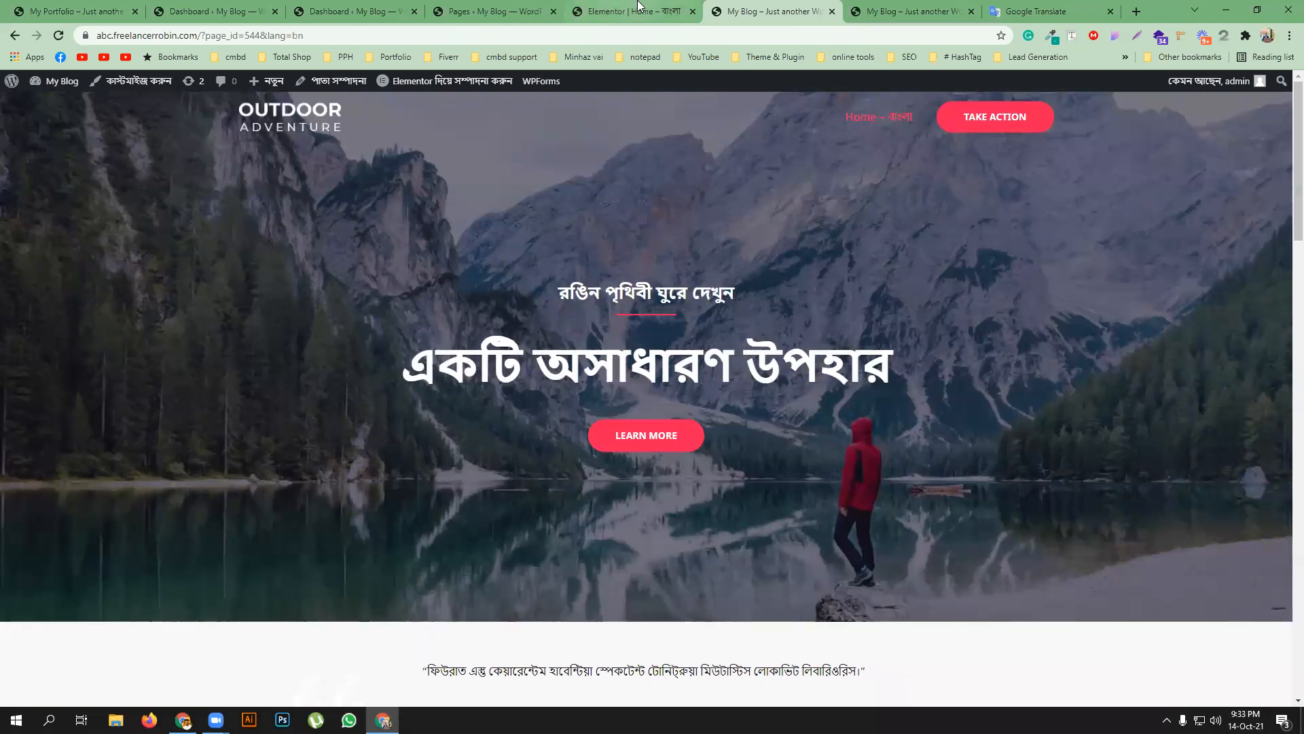
# - View the English home page and open the theme Customizer from the WordPress dashboard
pyautogui.click(367, 11)
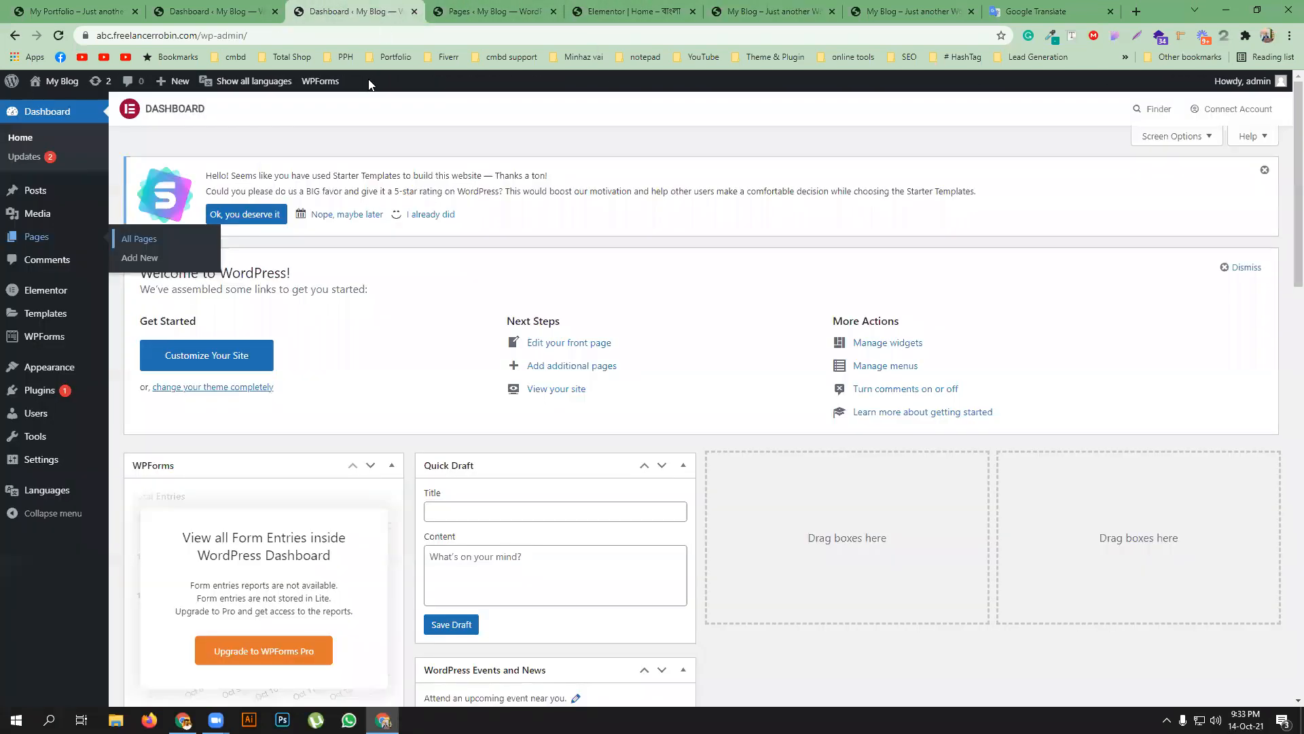
pyautogui.click(905, 14)
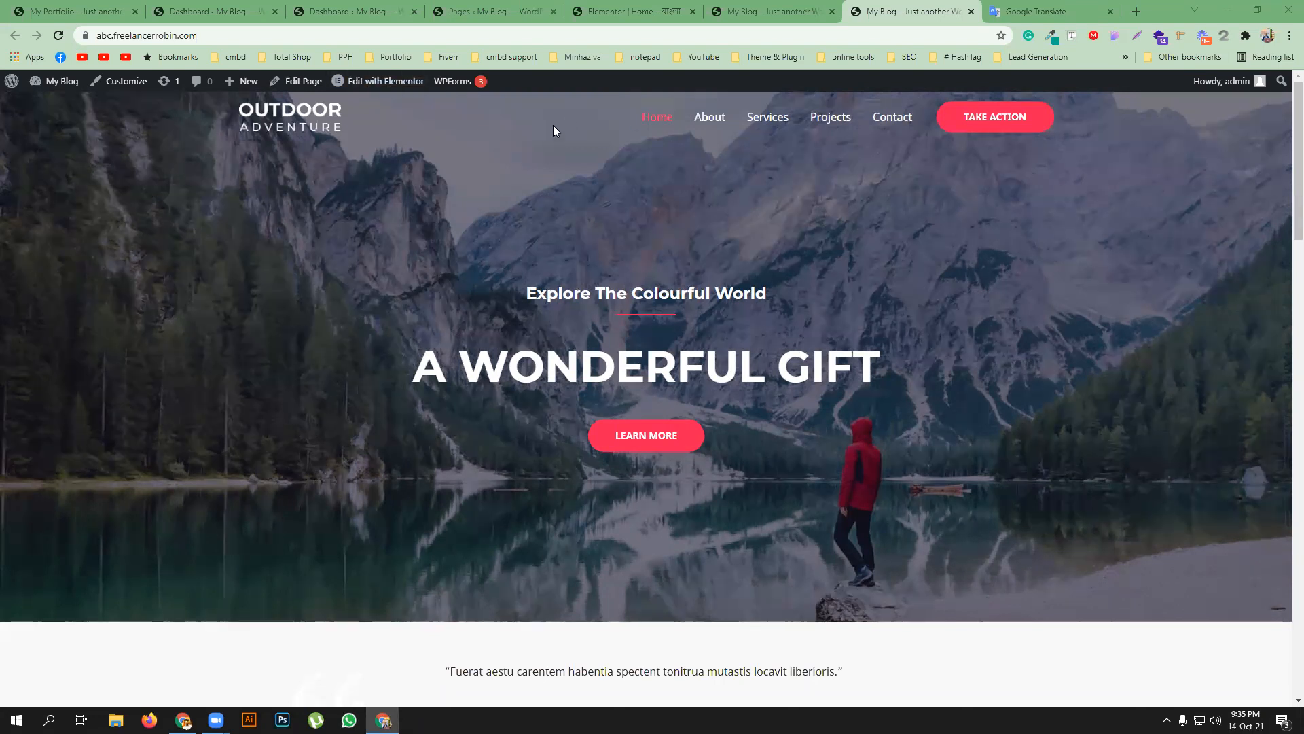
pyautogui.click(204, 11)
pyautogui.moveTo(54, 389)
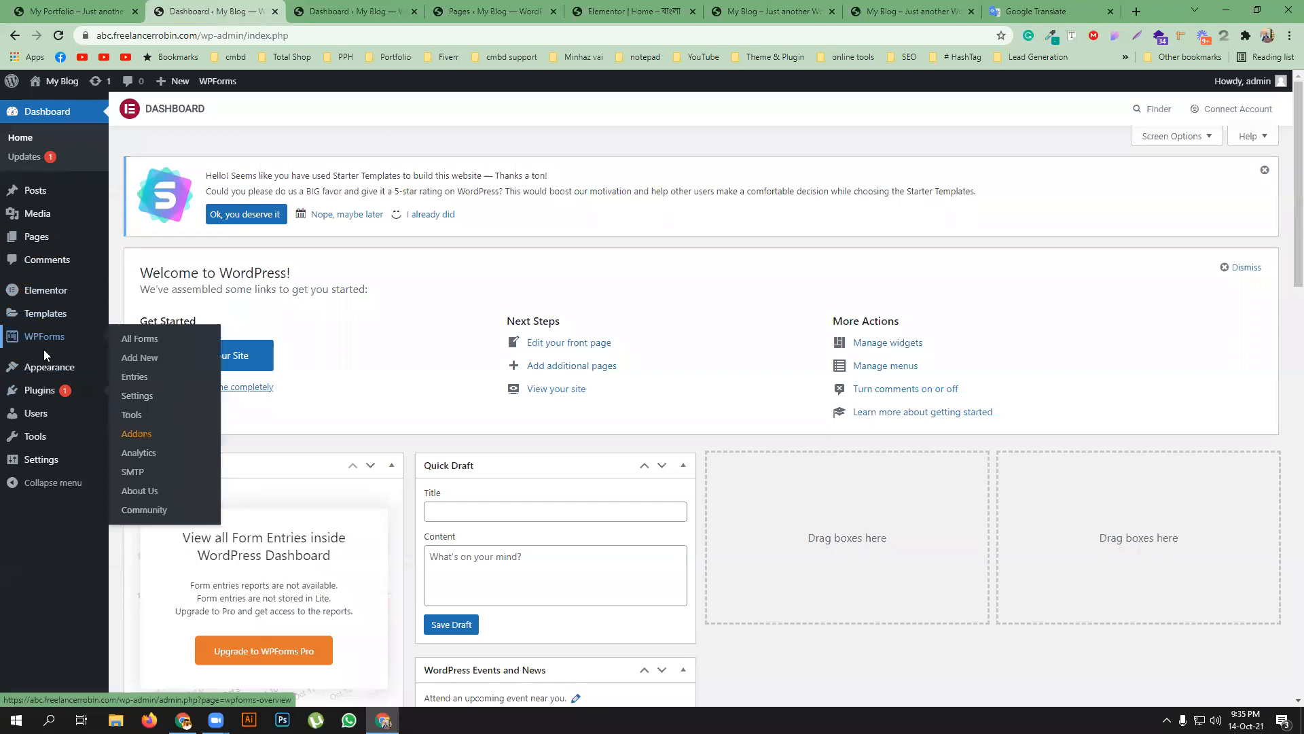
pyautogui.click(142, 388)
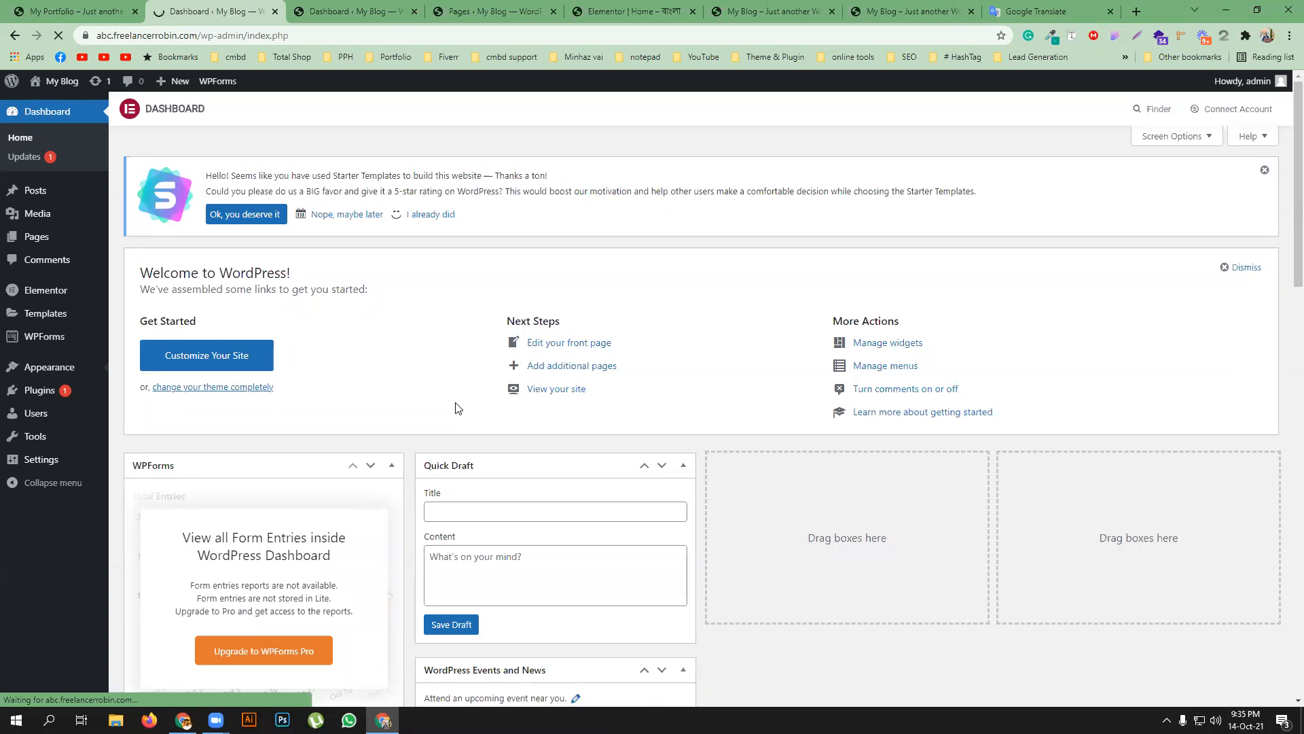
# - Compare the header menus of the Bangla and English home pages and return to the Customizer
pyautogui.click(599, 12)
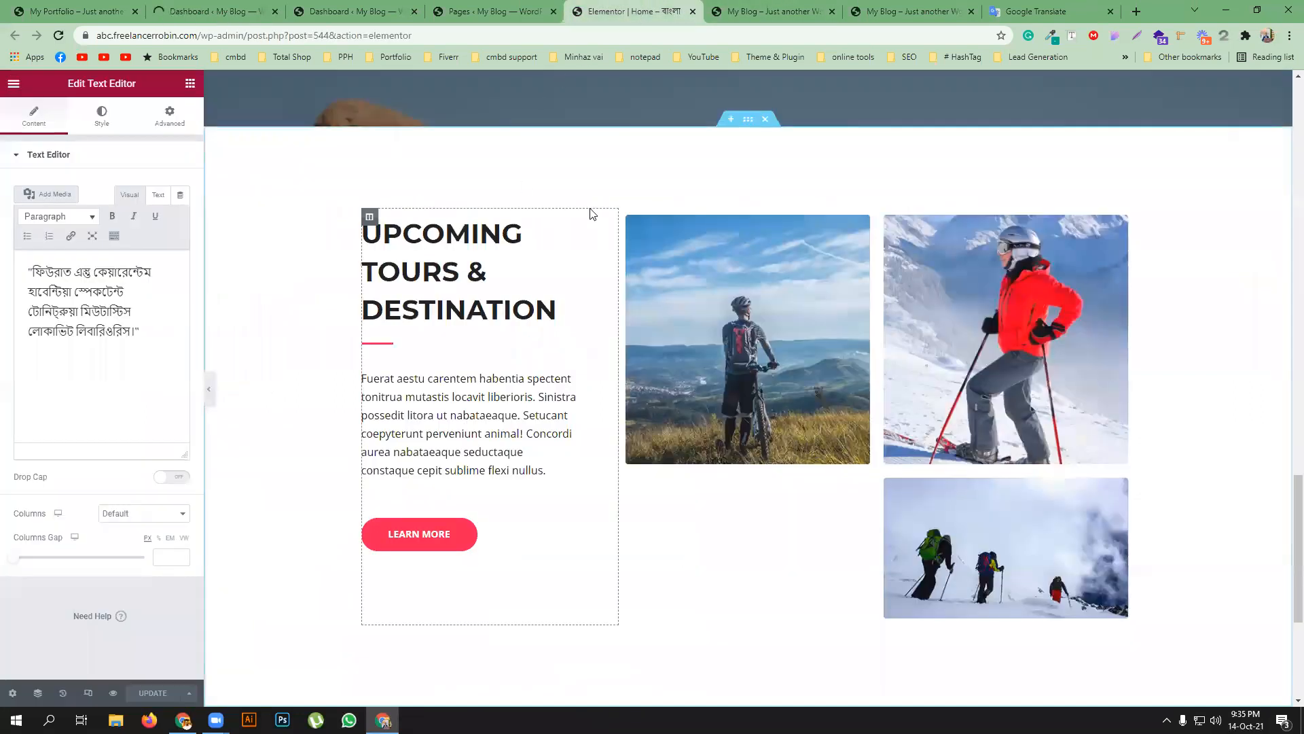
pyautogui.scroll(5, 593, 216)
pyautogui.click(722, 12)
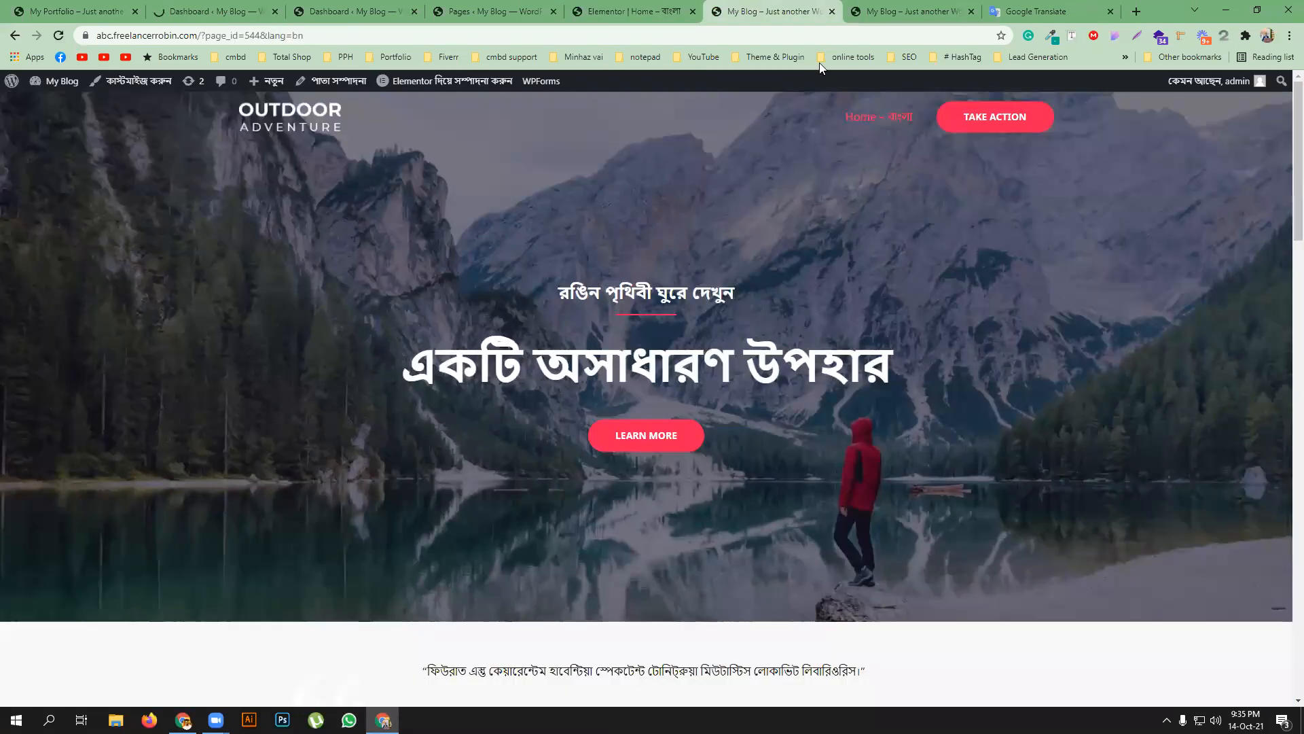
pyautogui.click(896, 12)
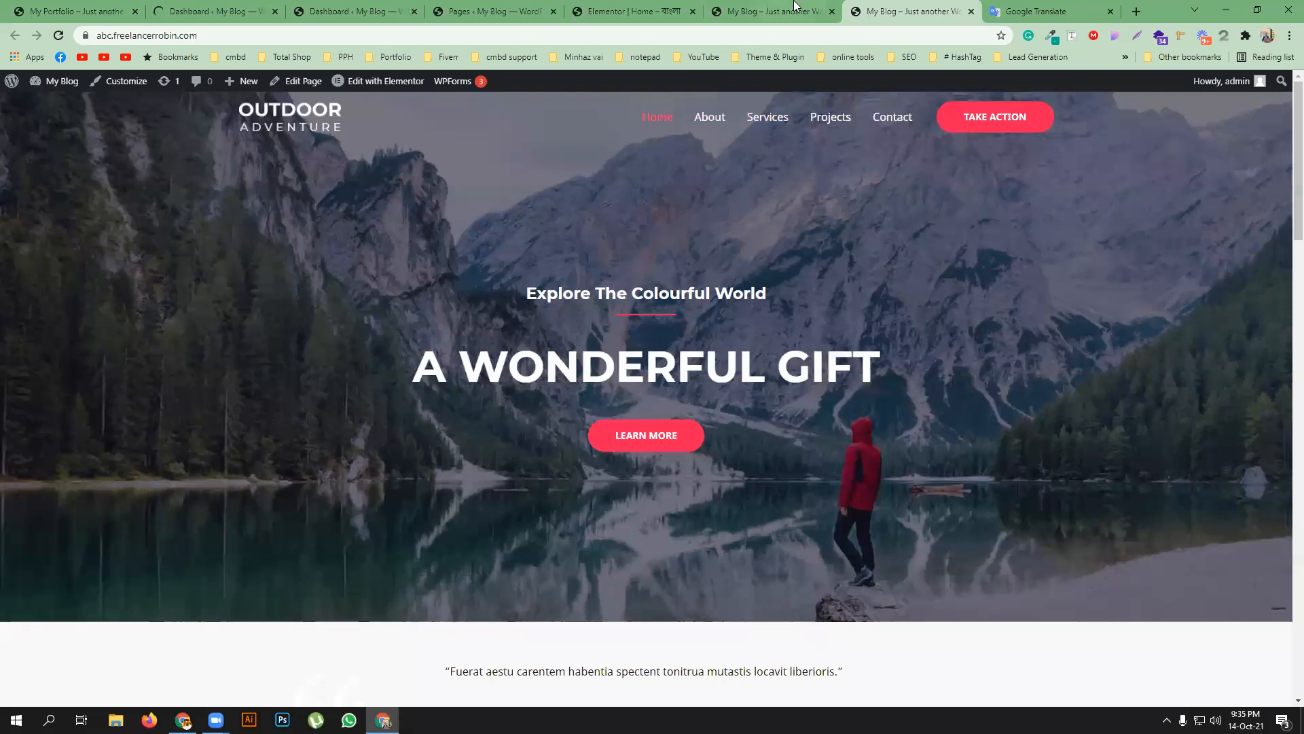
pyautogui.click(762, 5)
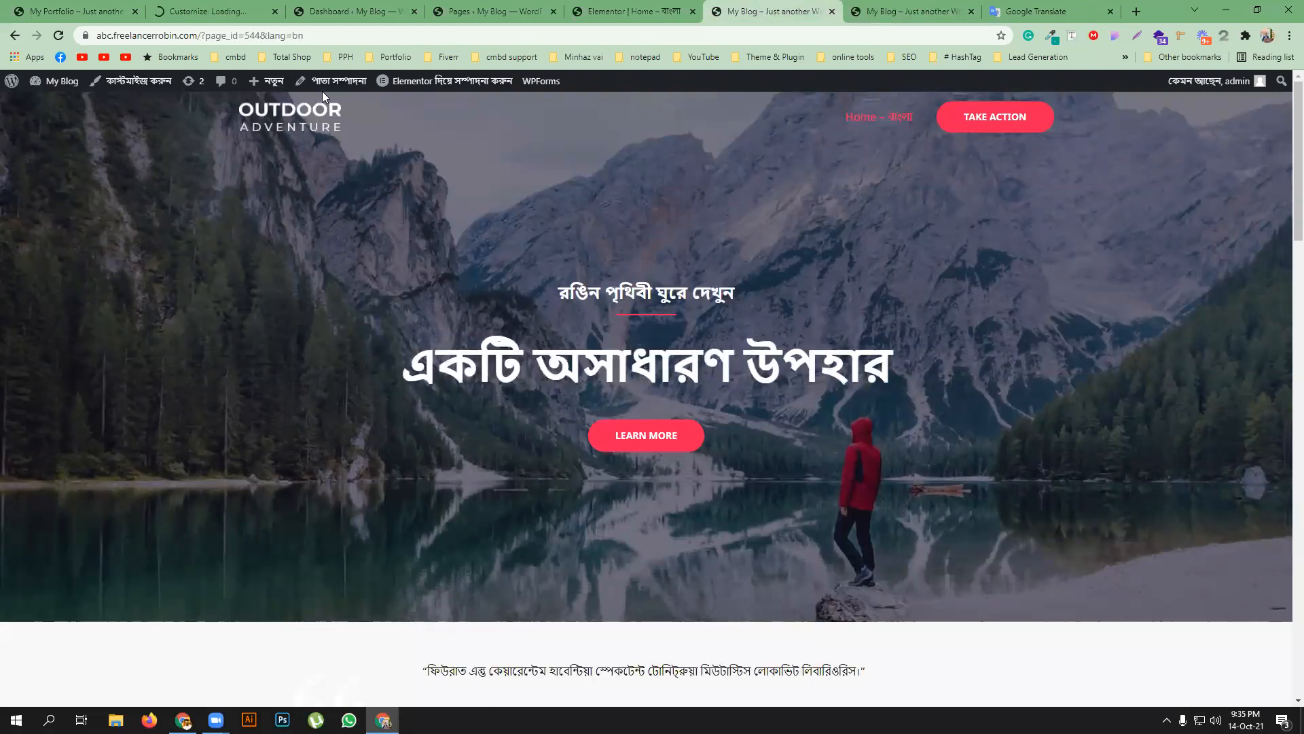
pyautogui.click(196, 5)
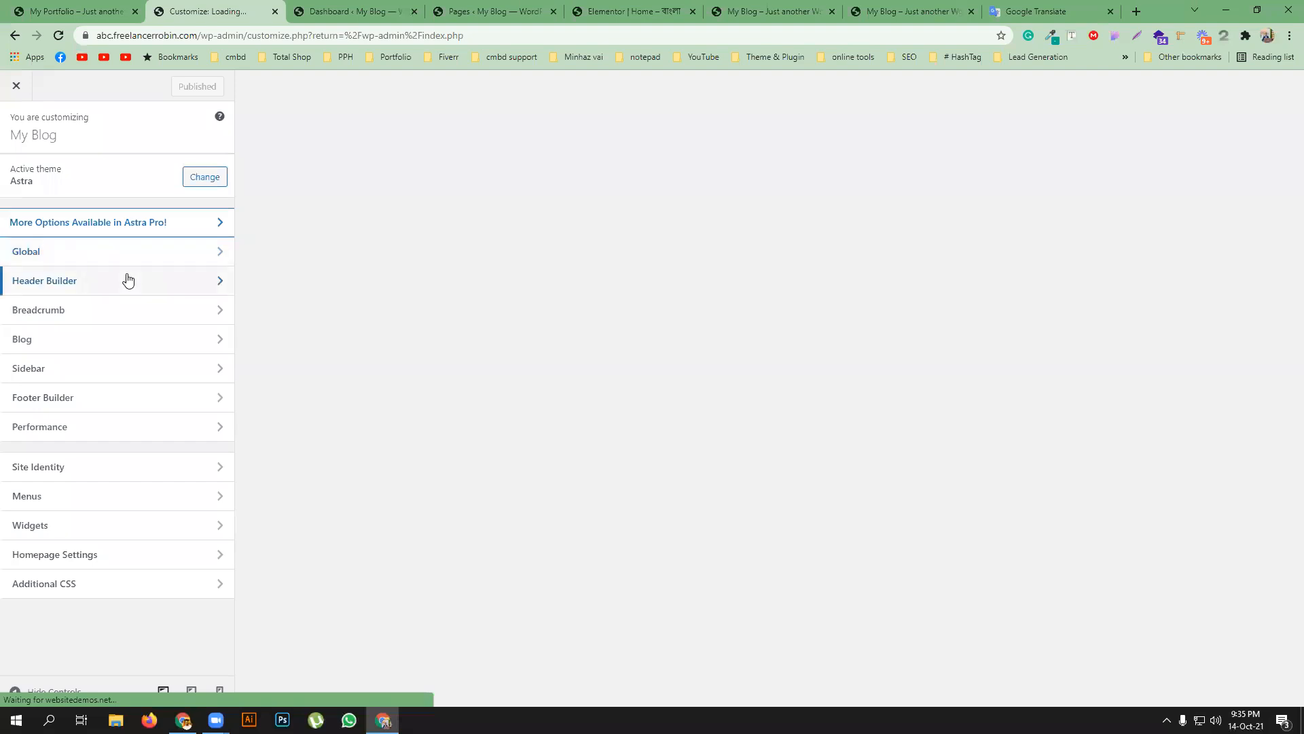
# - Assign the menu named Menu to the Bangla and Hindi Primary Menu locations and publish the change
pyautogui.click(128, 280)
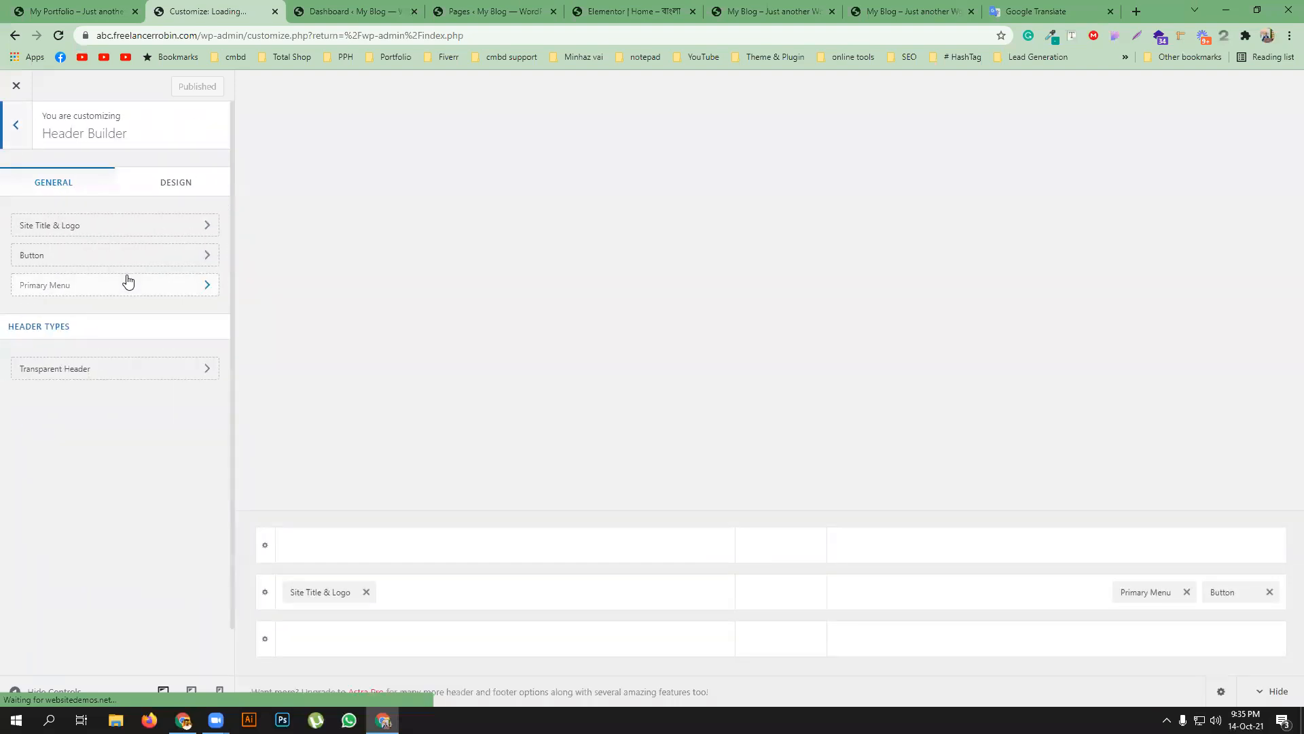
pyautogui.click(121, 286)
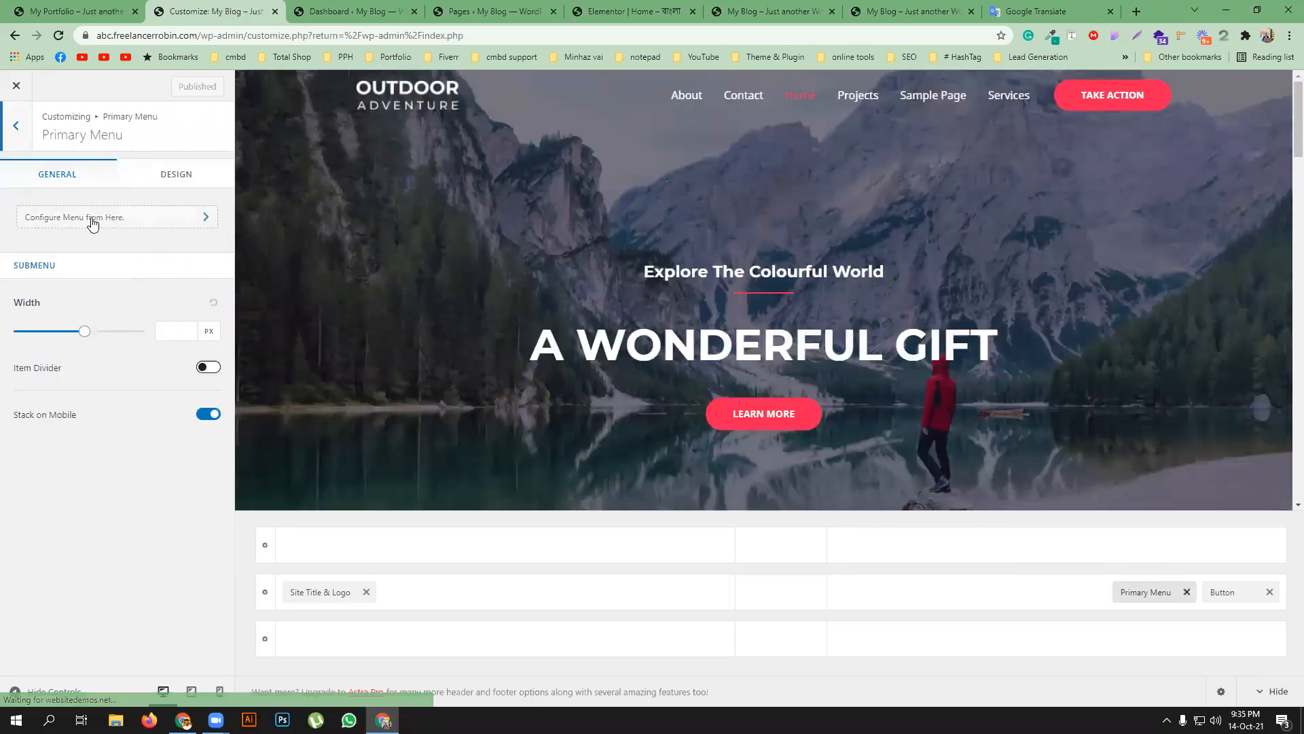
pyautogui.click(202, 226)
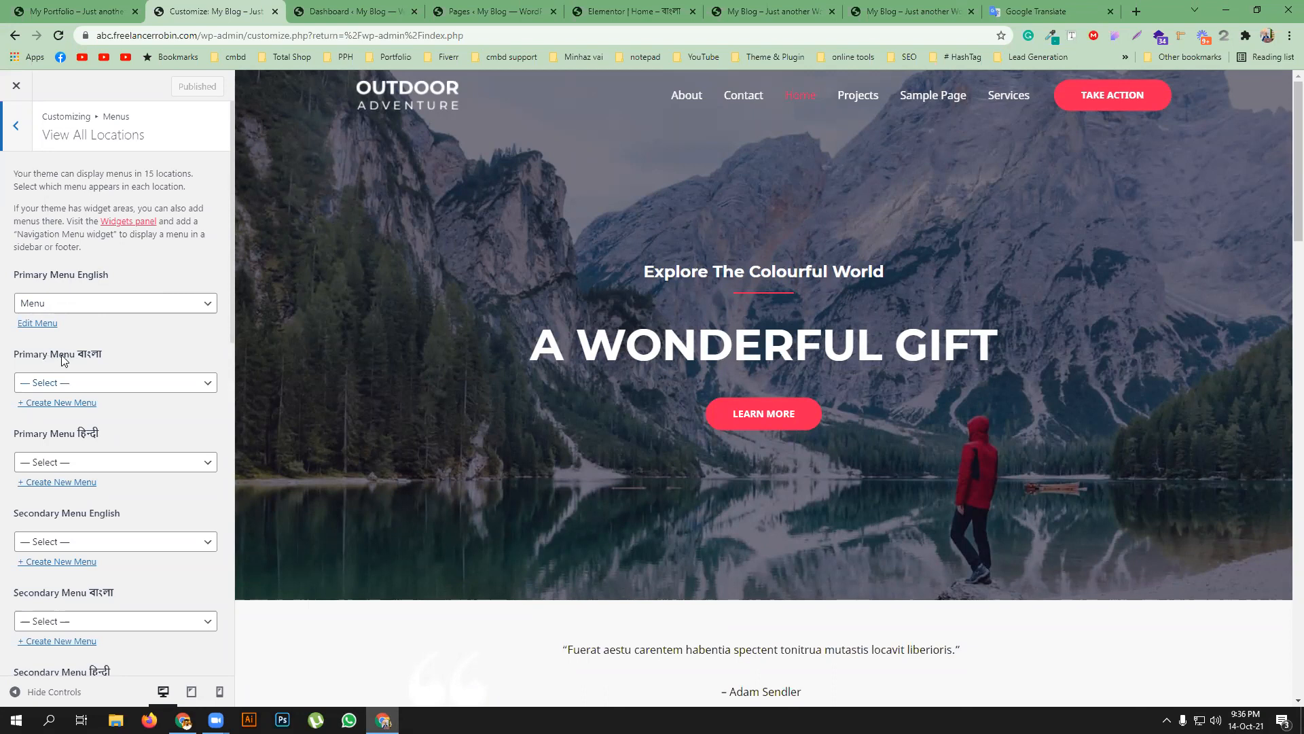
pyautogui.click(87, 382)
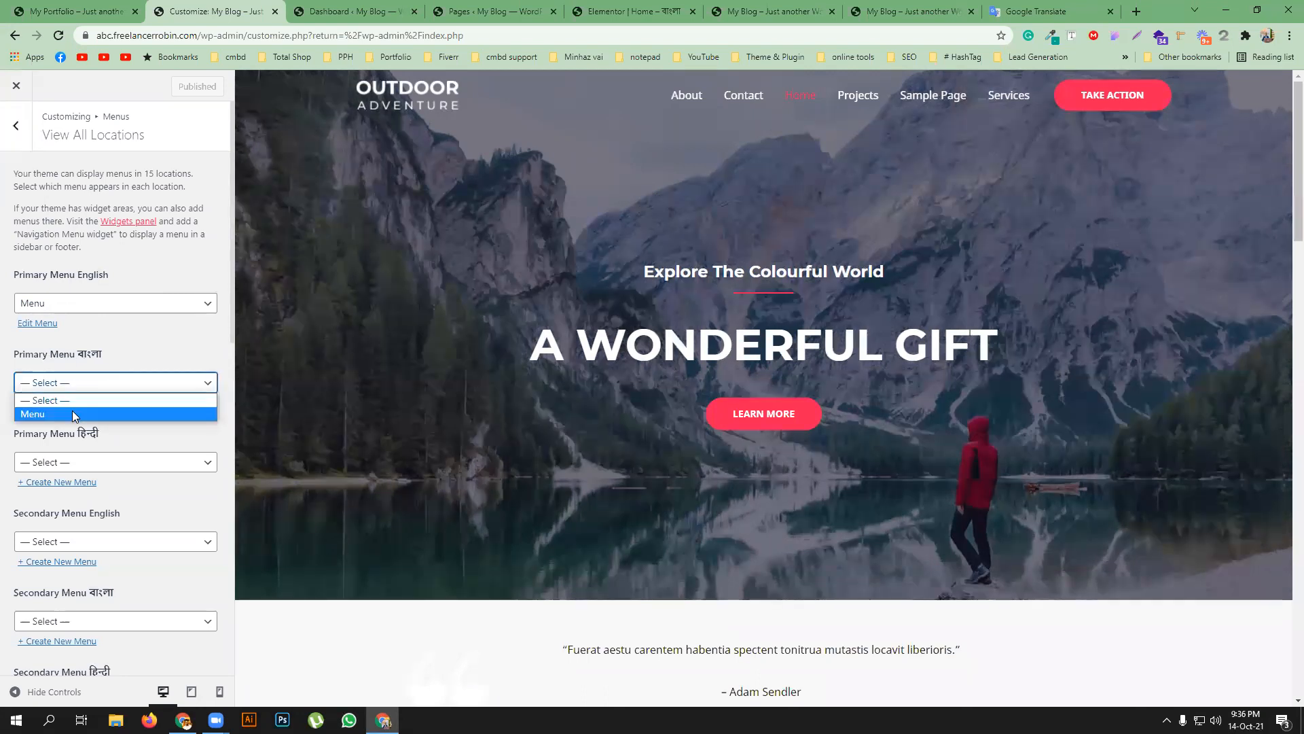
pyautogui.click(72, 413)
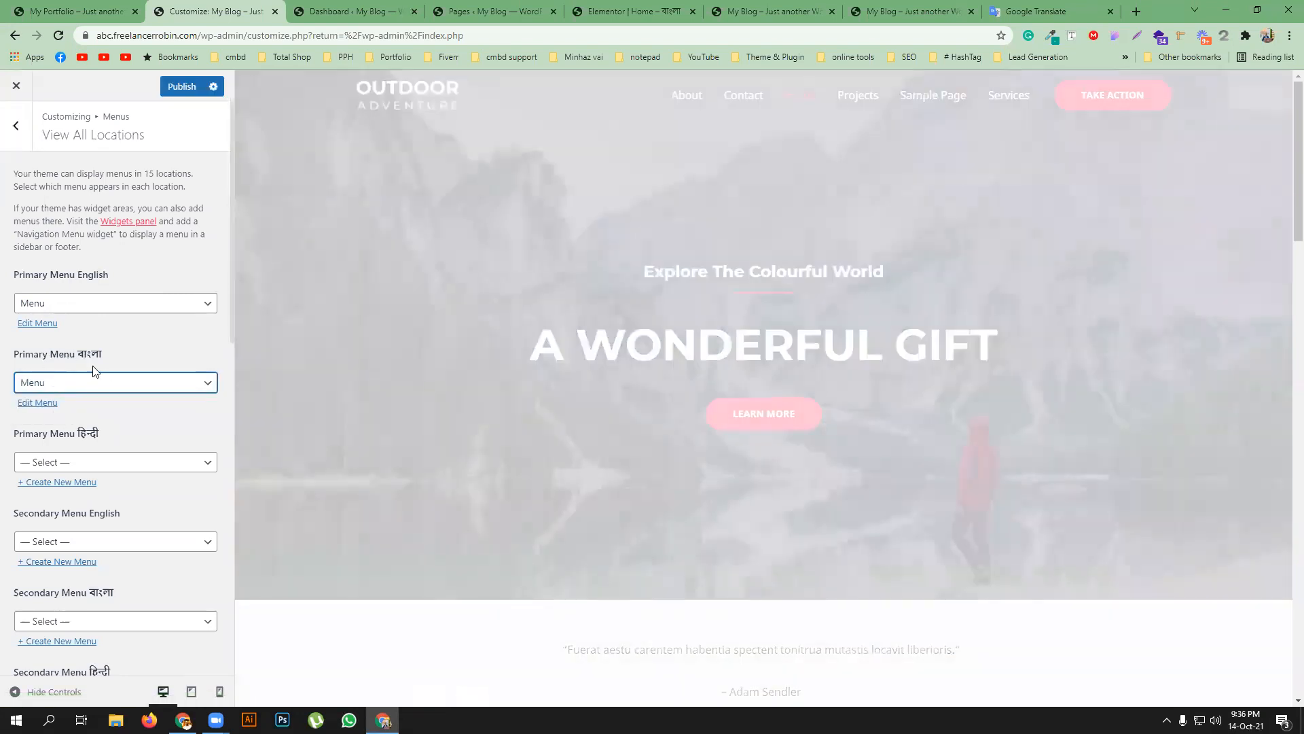
pyautogui.click(107, 461)
pyautogui.click(96, 493)
pyautogui.click(169, 87)
# - Reload the Bangla home page to check its header menu and return to the Customizer
pyautogui.click(747, 16)
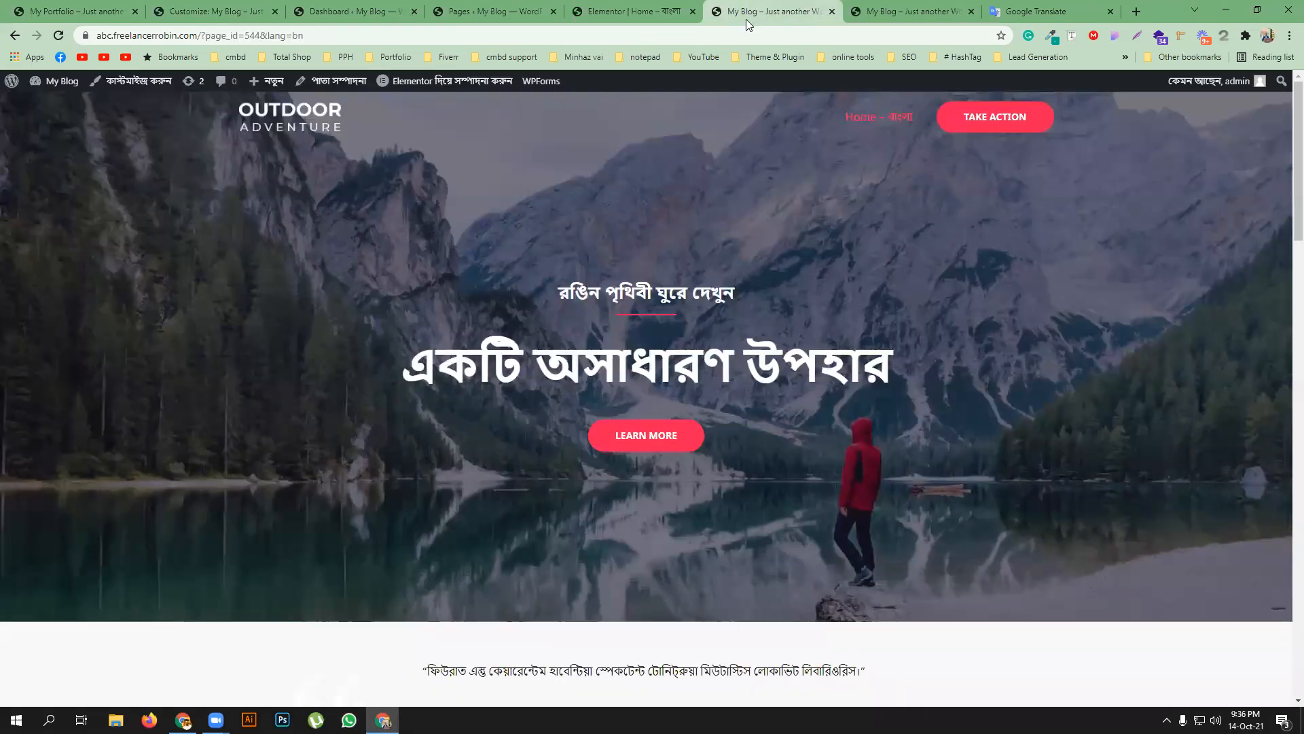
pyautogui.press('F5')
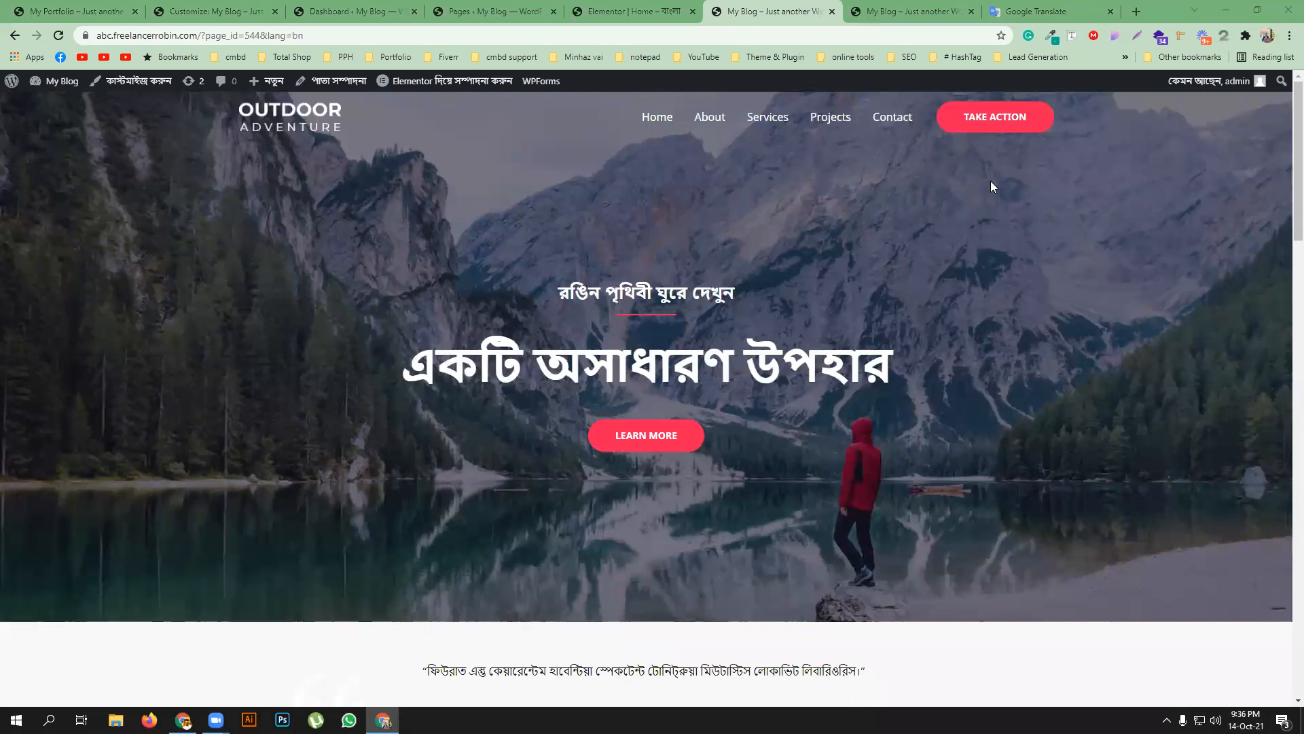
pyautogui.click(216, 11)
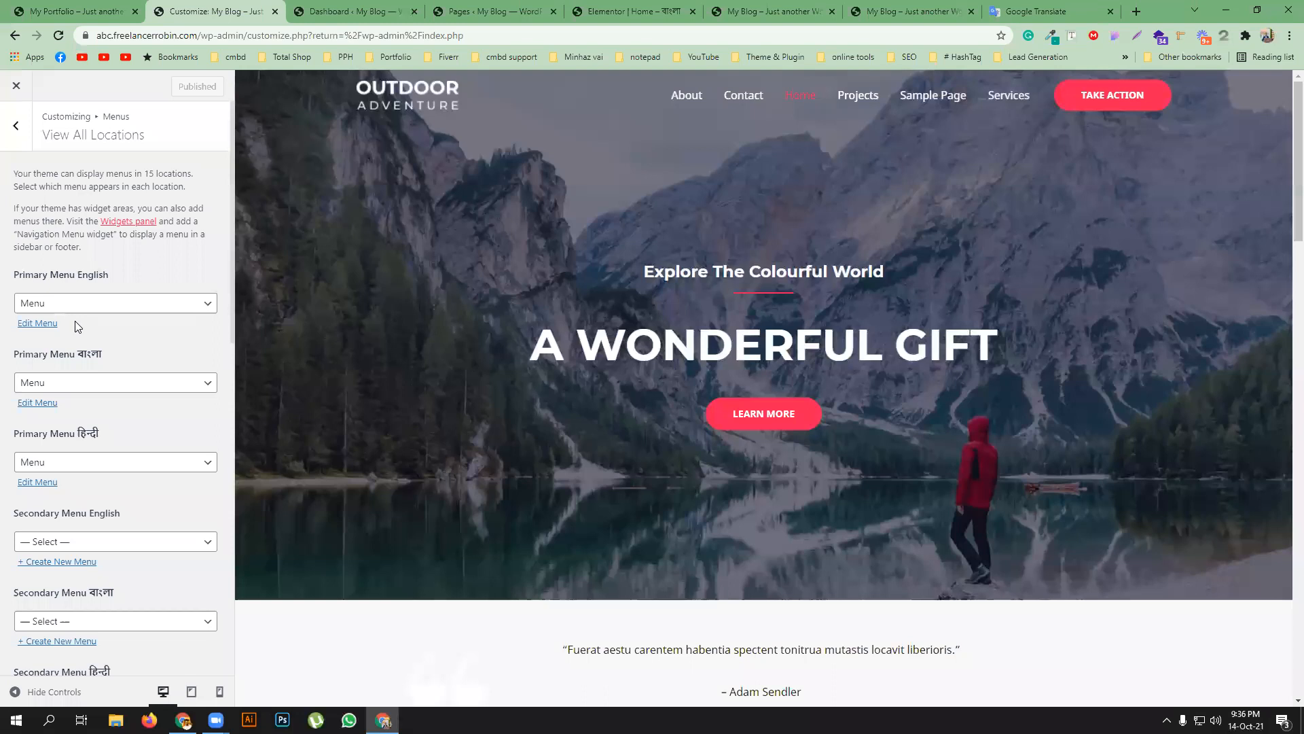
# - Move the Primary Menu next to Site Title & Logo in the main row of the Header Builder
pyautogui.click(17, 130)
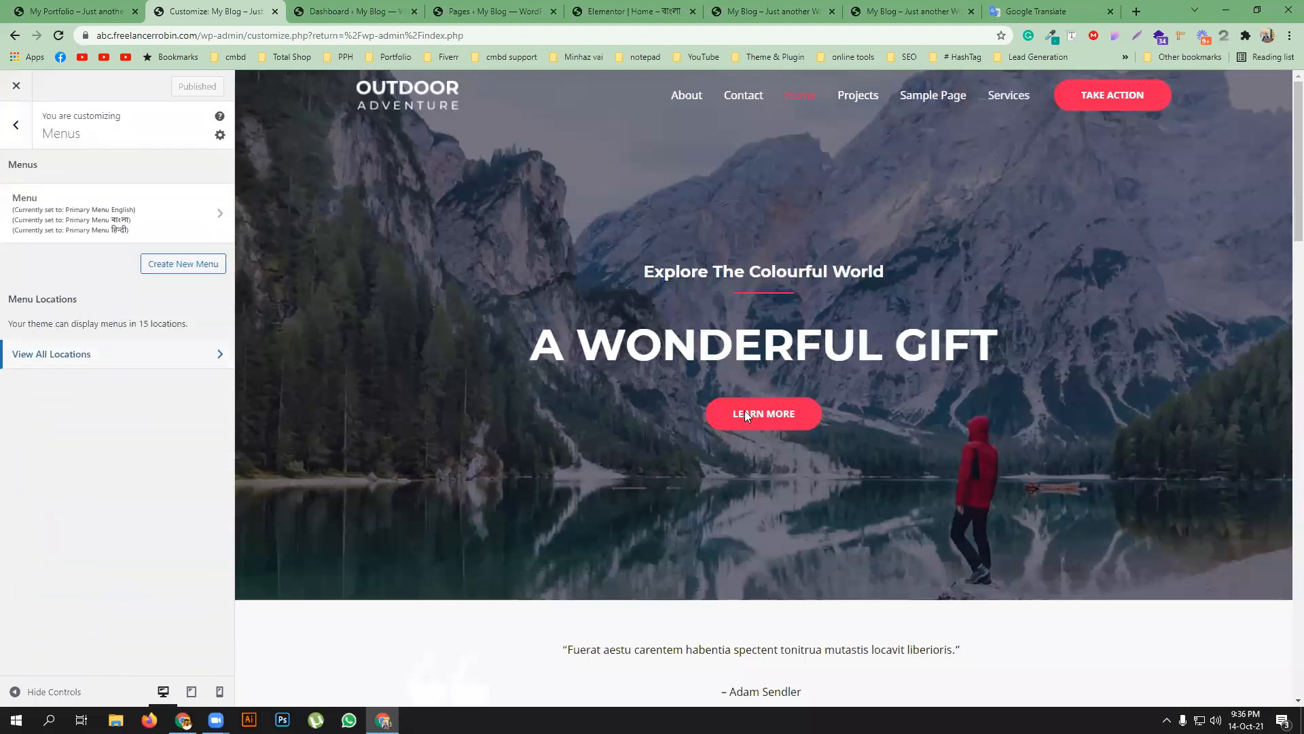
pyautogui.click(16, 131)
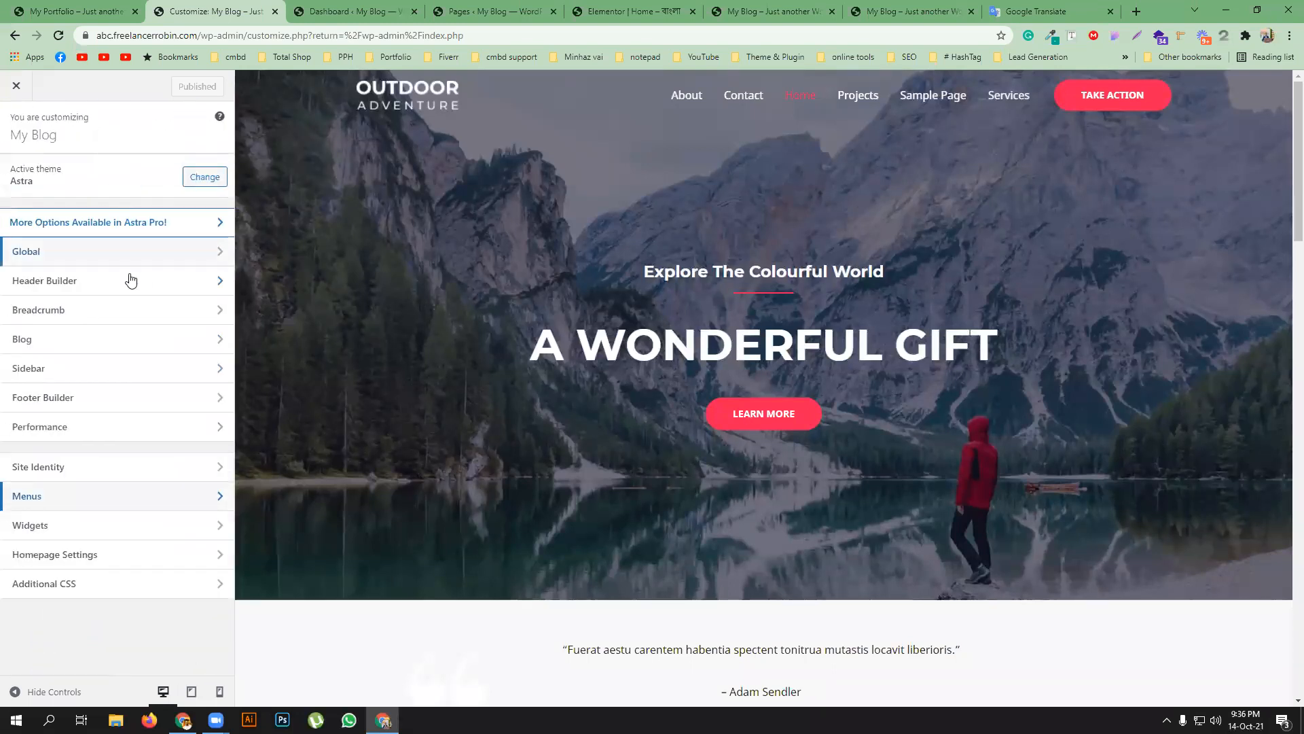
pyautogui.click(90, 284)
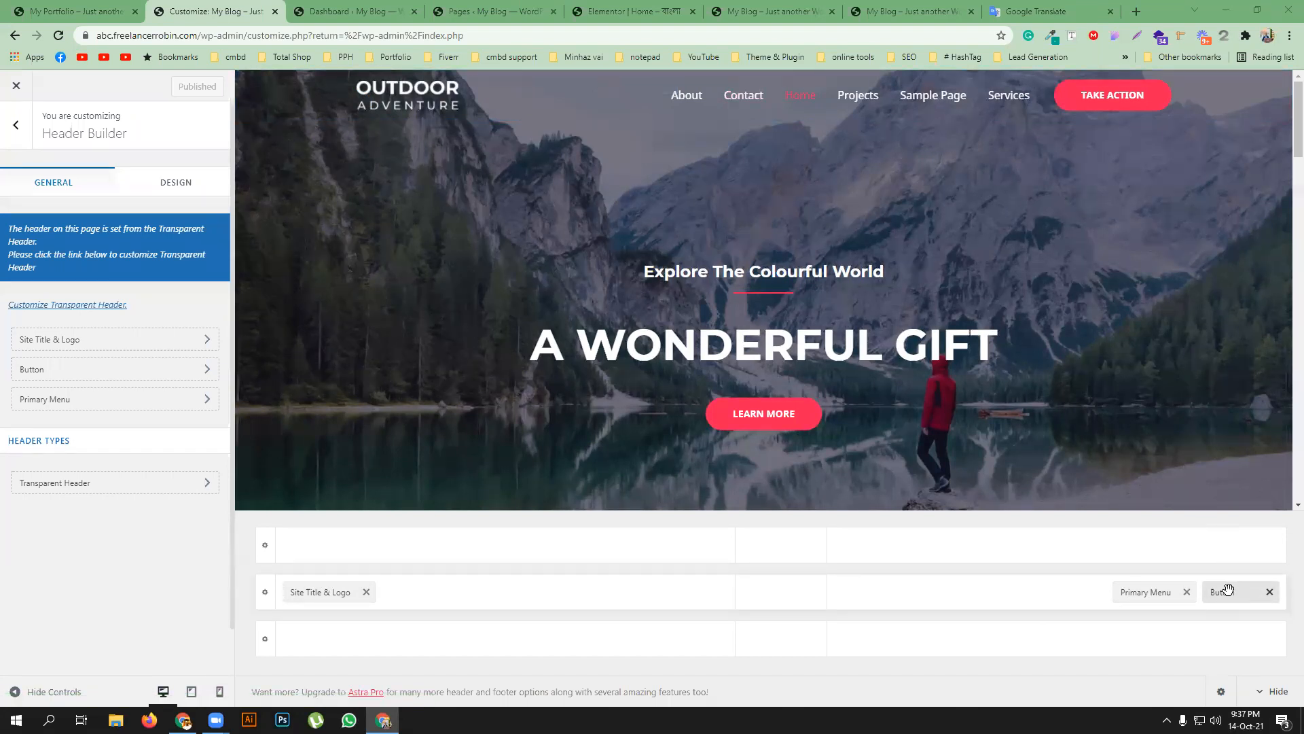
pyautogui.moveTo(1156, 590); pyautogui.dragTo(661, 609)
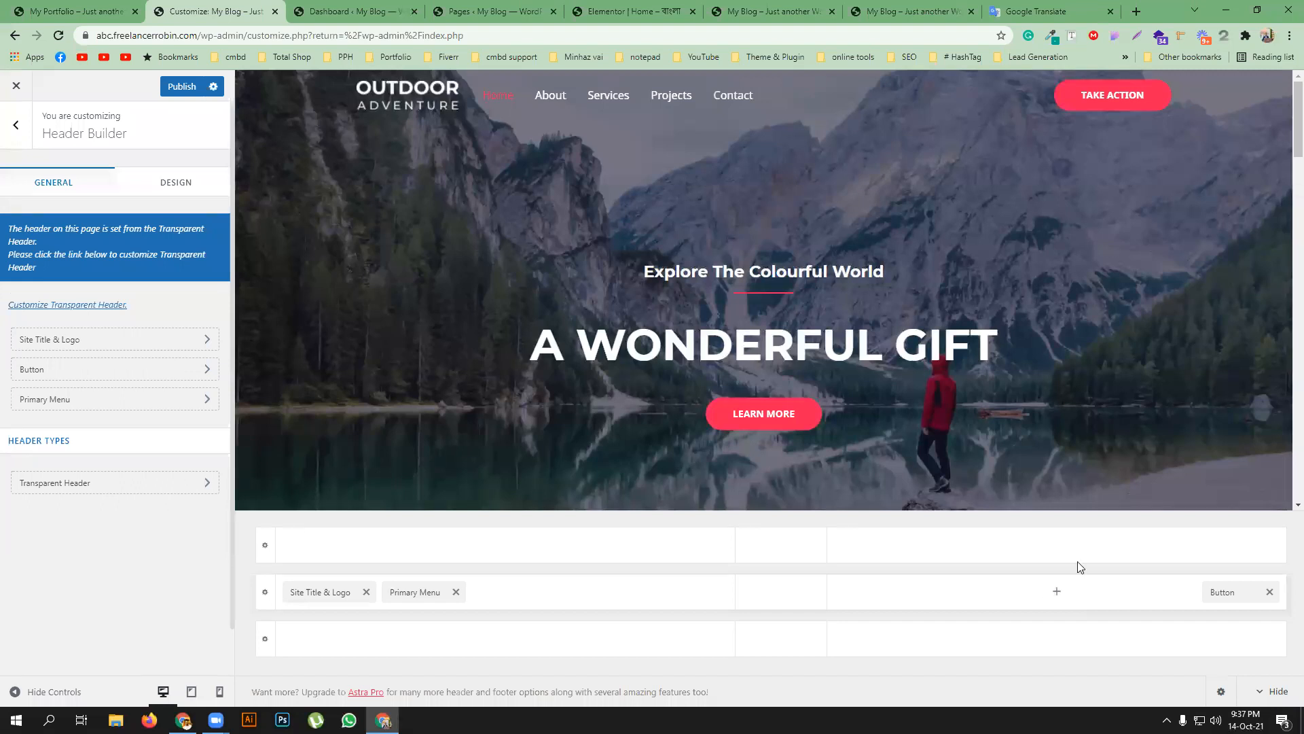
pyautogui.click(146, 182)
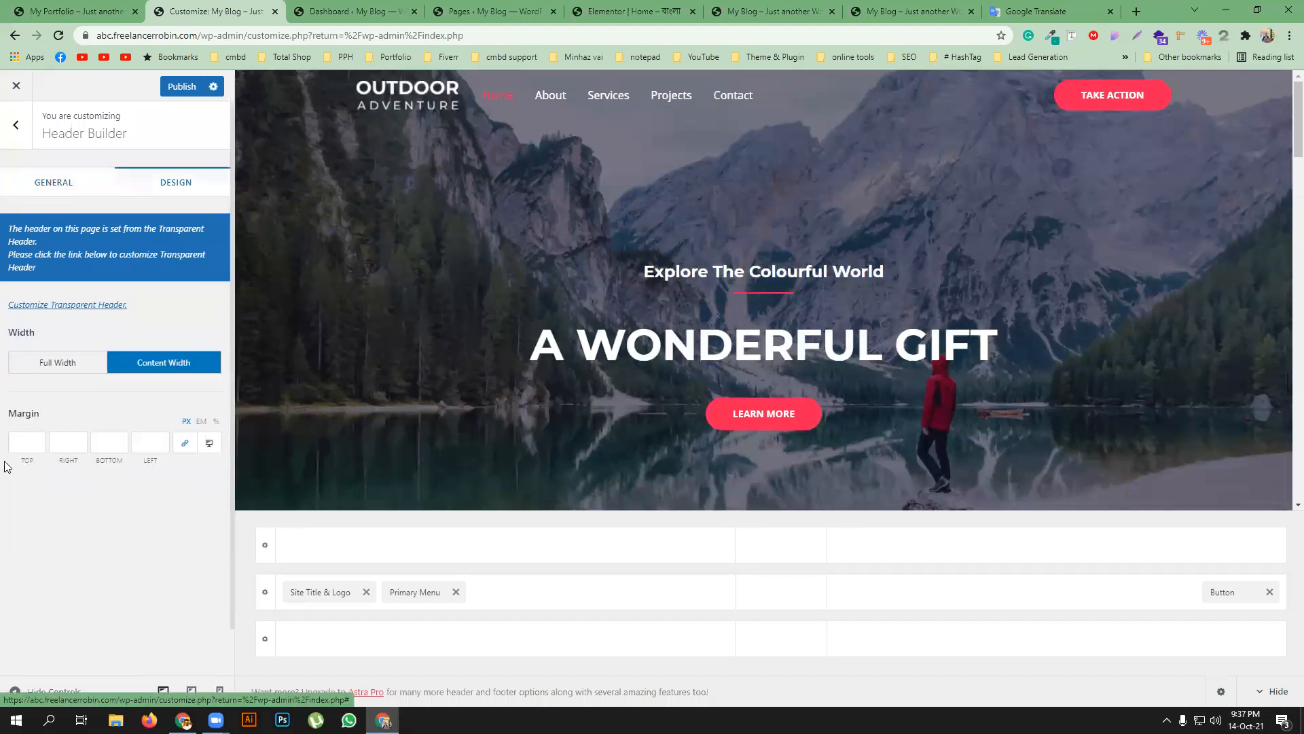
pyautogui.click(65, 446)
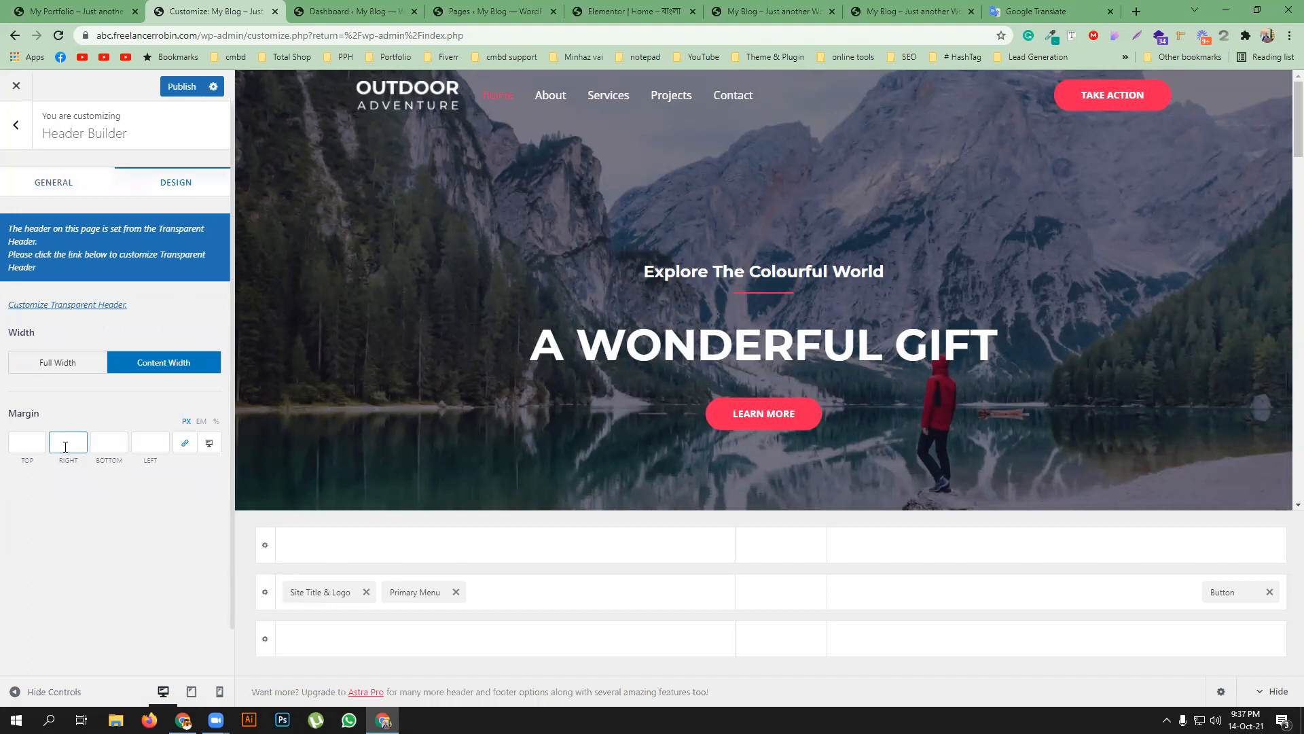
pyautogui.click(39, 184)
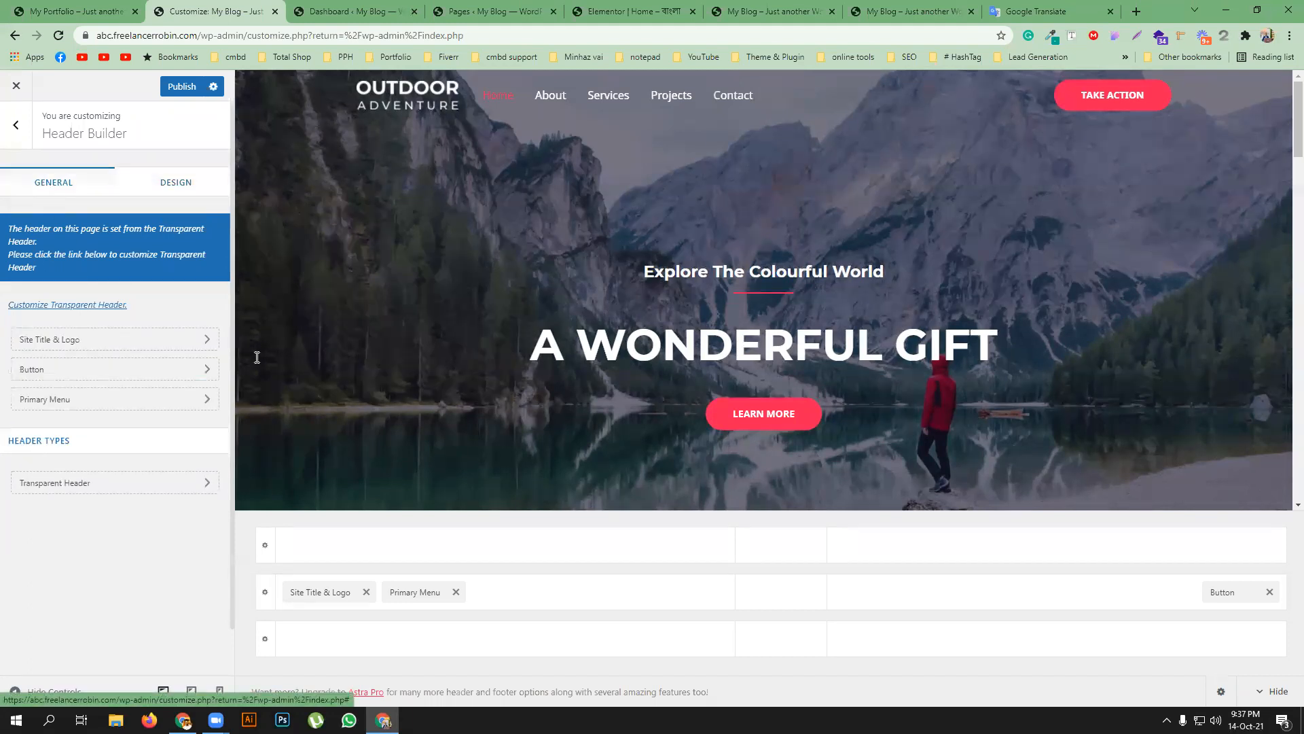
# - Add Widget 1 to the header's main row on the Button side and insert a Language switcher block in it
pyautogui.click(1054, 595)
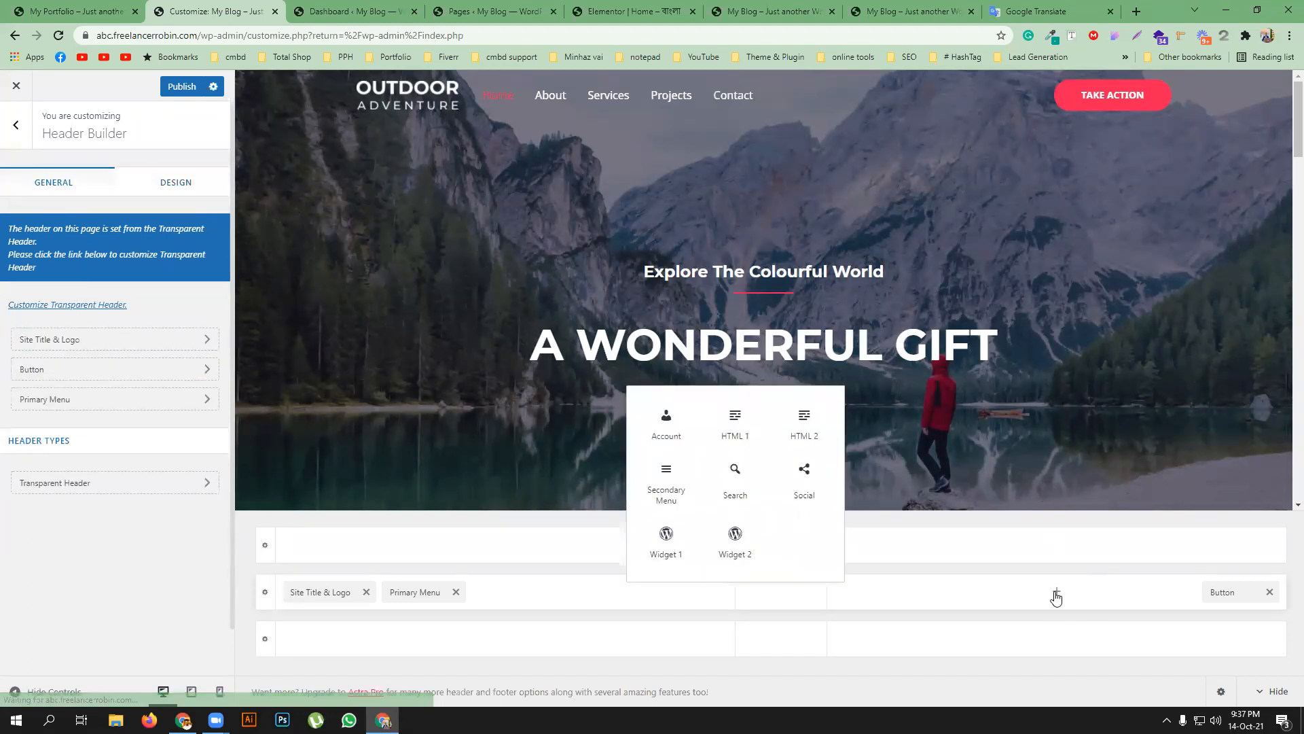
pyautogui.click(657, 540)
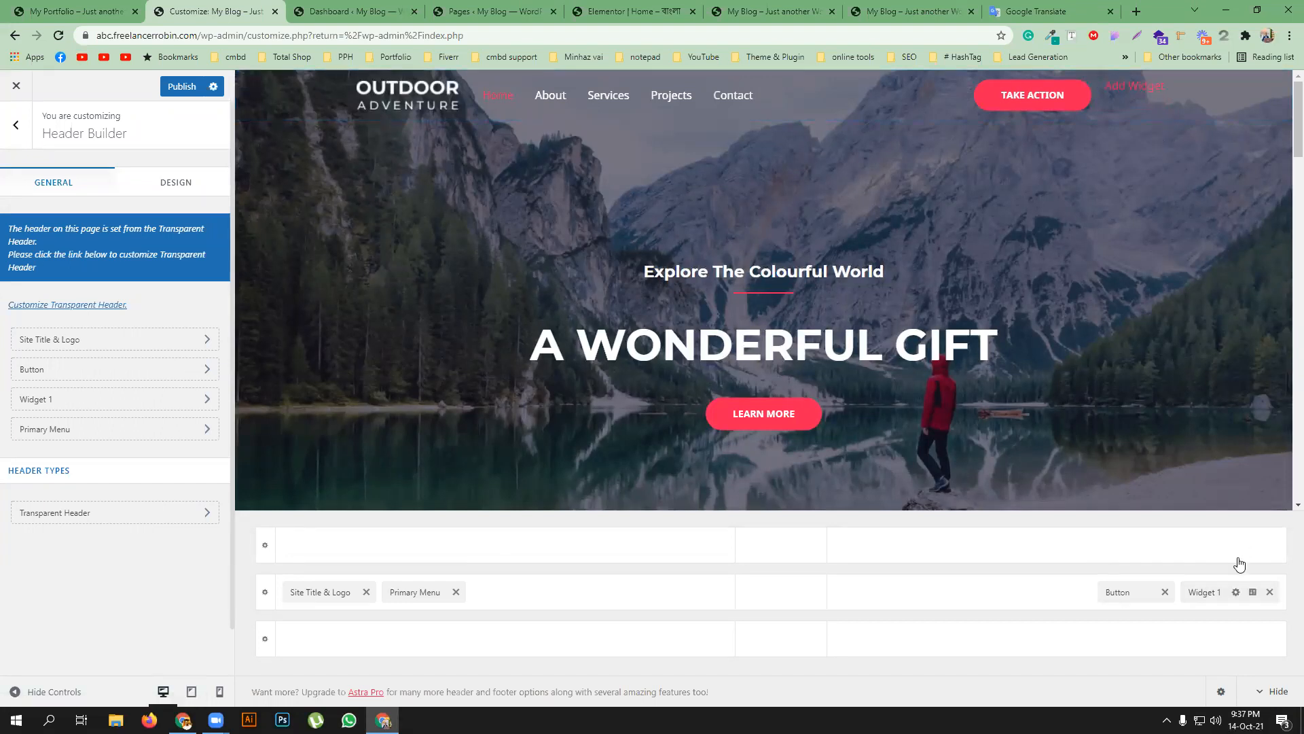
pyautogui.click(1233, 592)
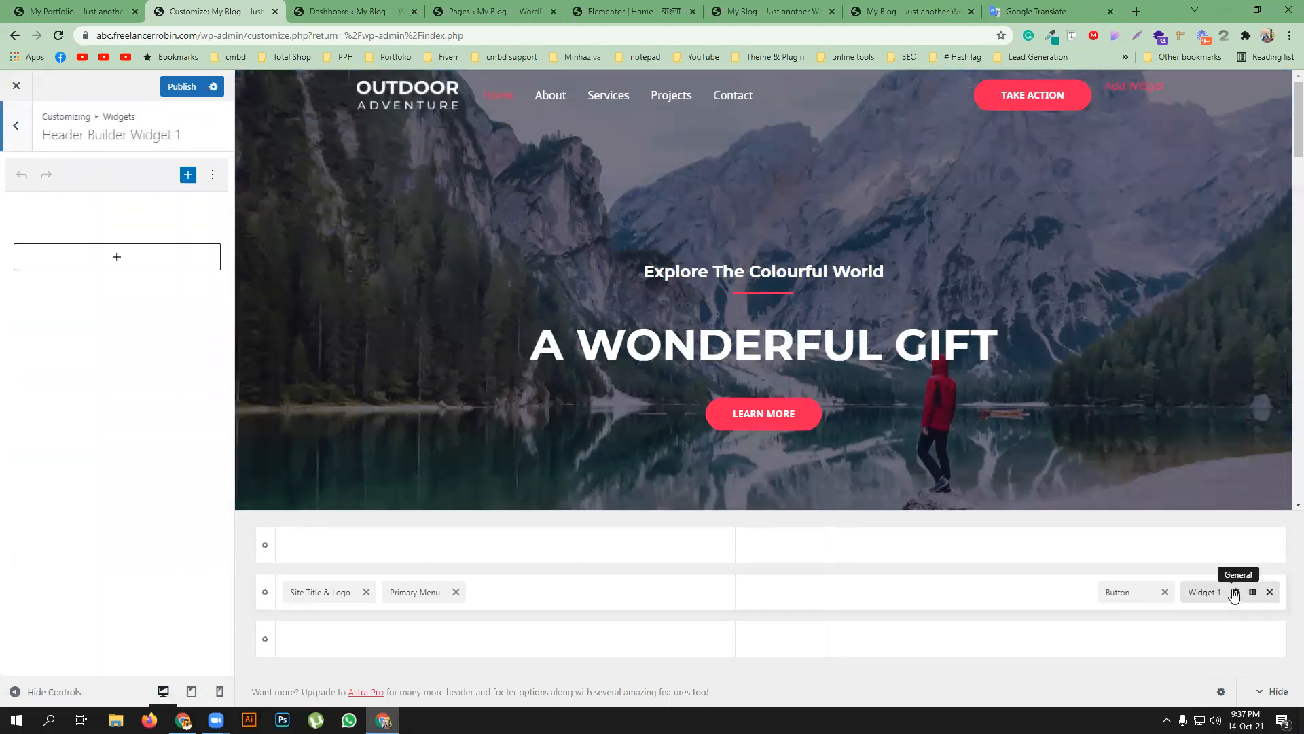
pyautogui.click(109, 262)
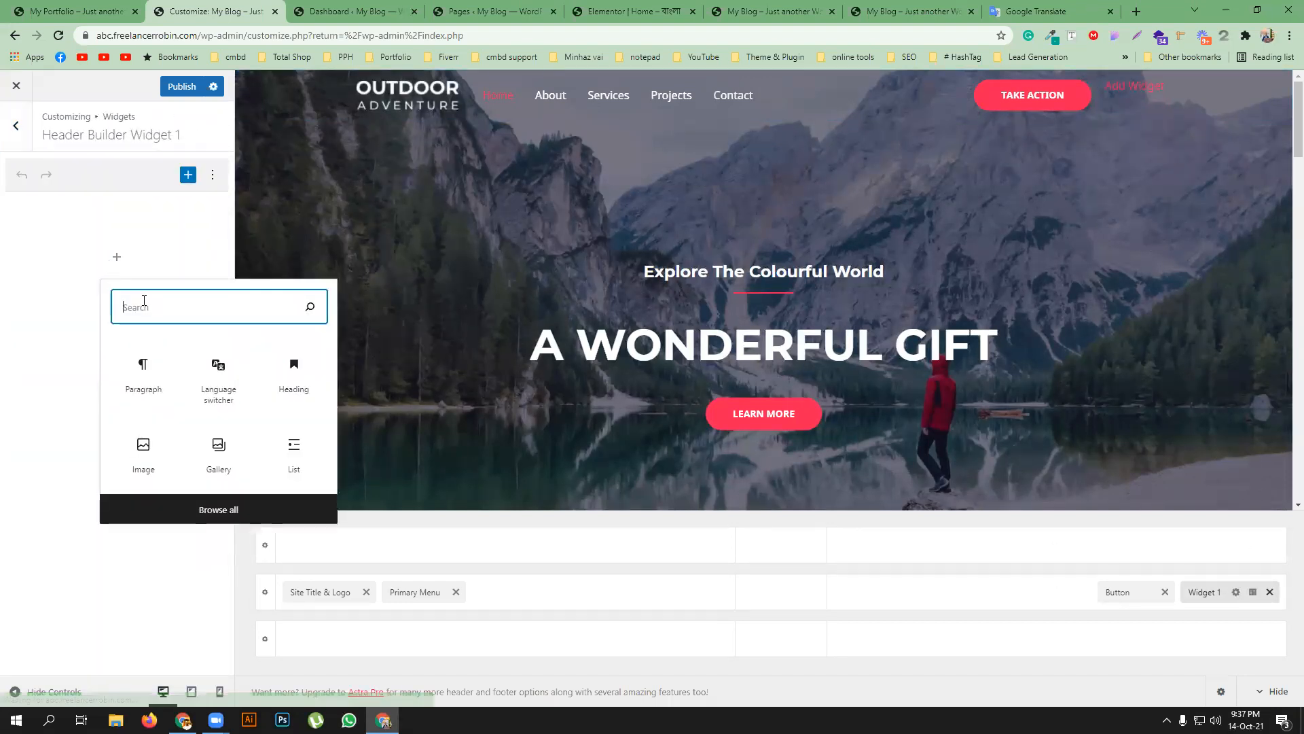
pyautogui.write('pol')
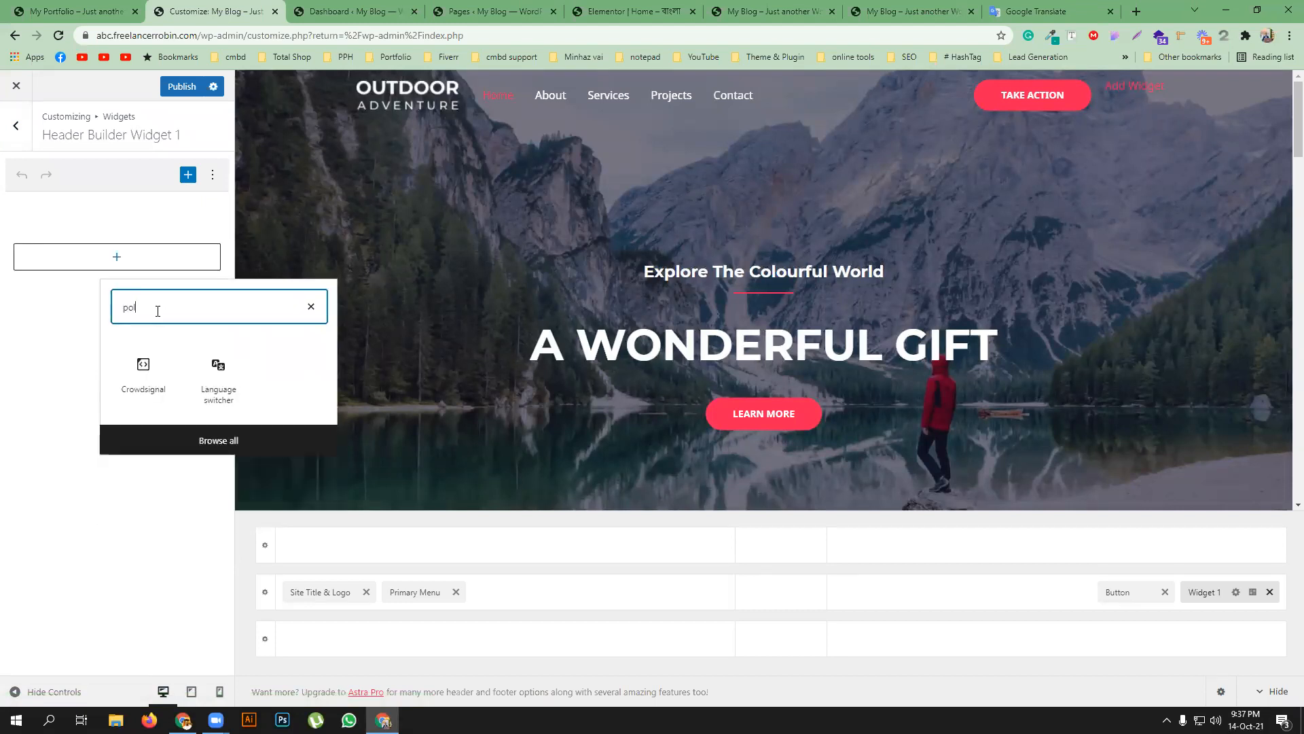
pyautogui.click(224, 378)
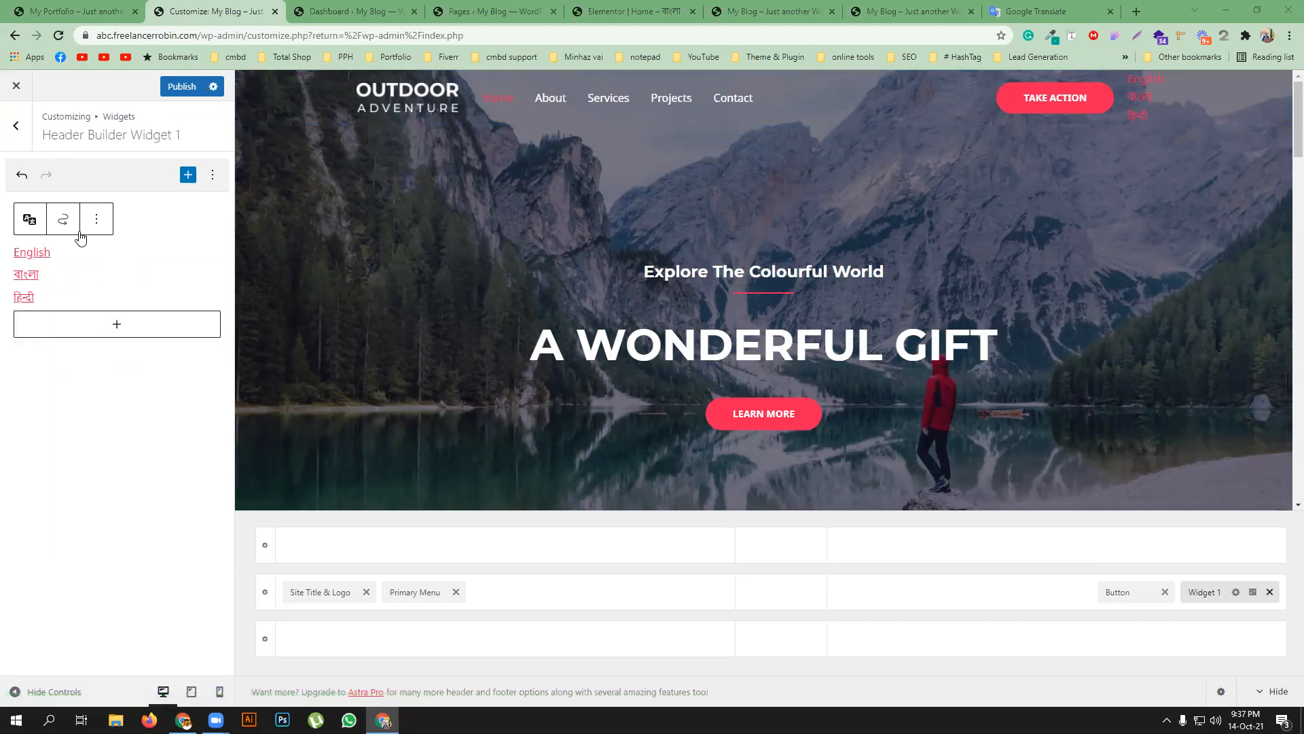
# - Examine the Header Builder design settings and the options of the Language switcher block in Header Builder Widget 1
pyautogui.click(24, 139)
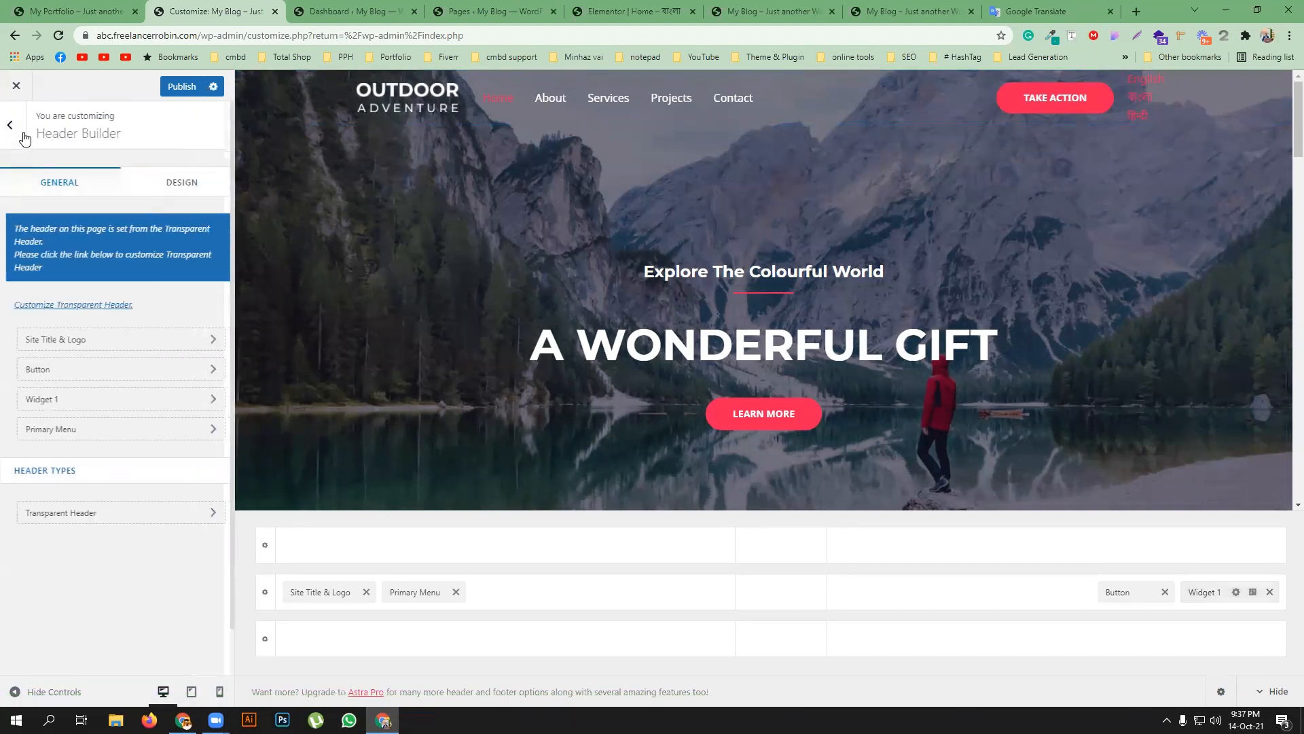
pyautogui.click(163, 187)
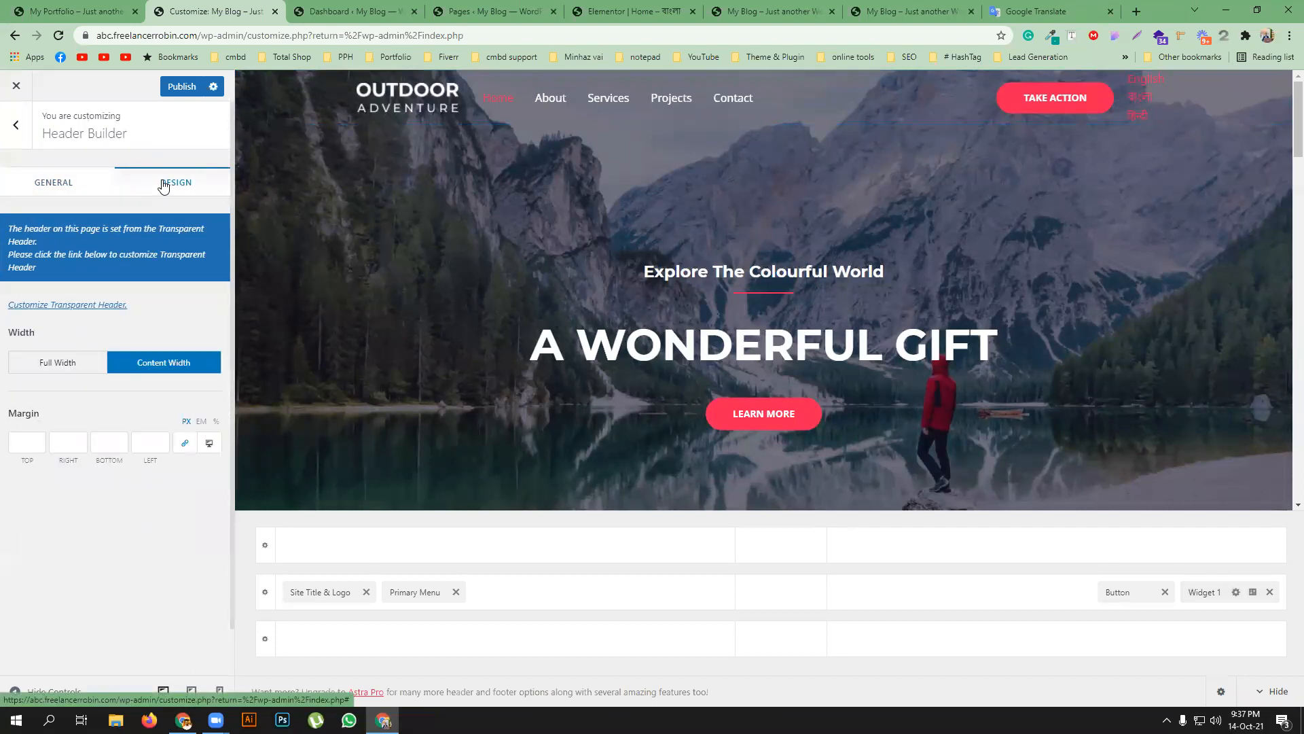
pyautogui.click(42, 181)
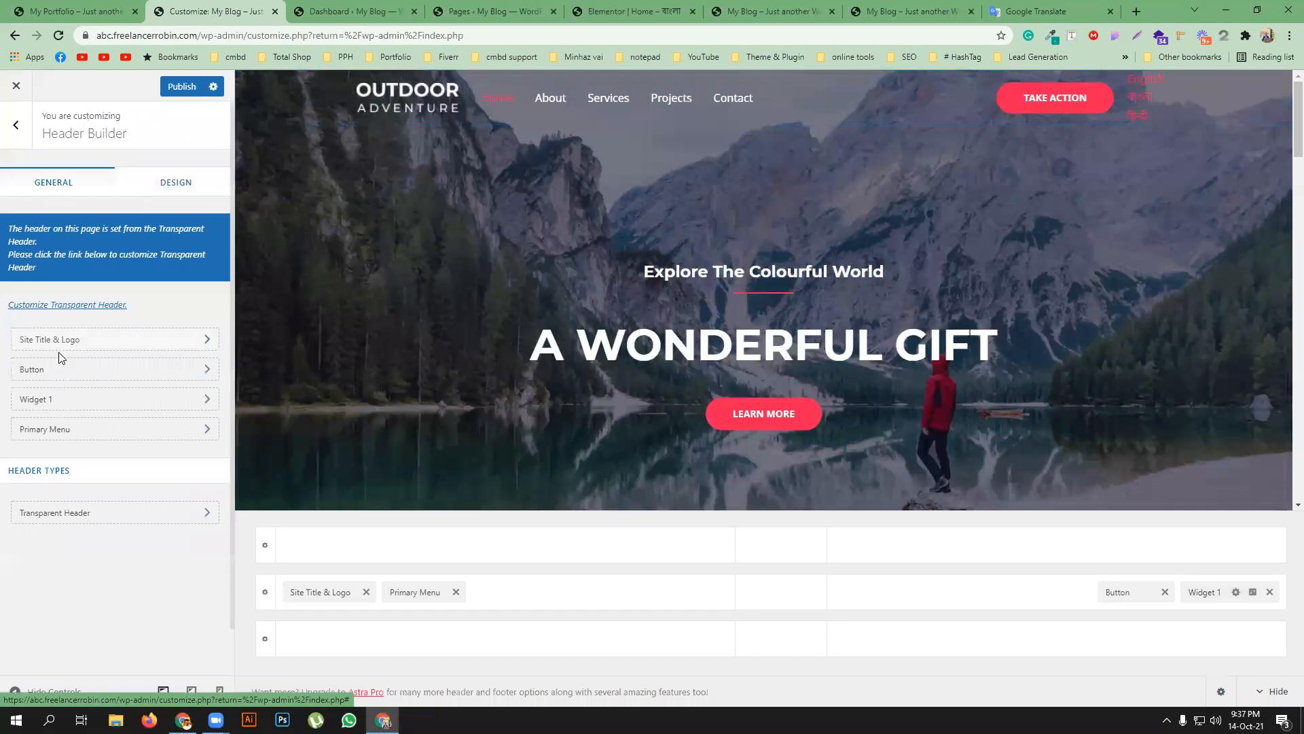
pyautogui.click(208, 400)
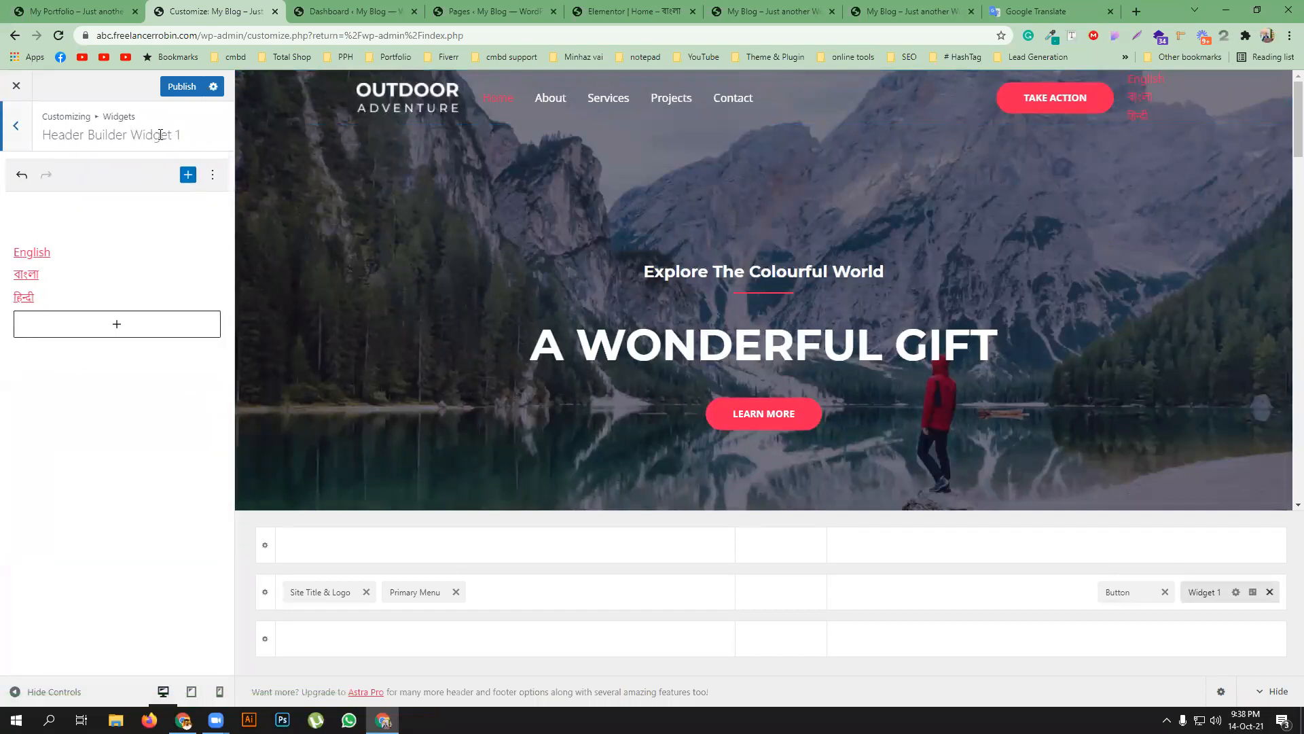
pyautogui.click(82, 282)
pyautogui.click(98, 222)
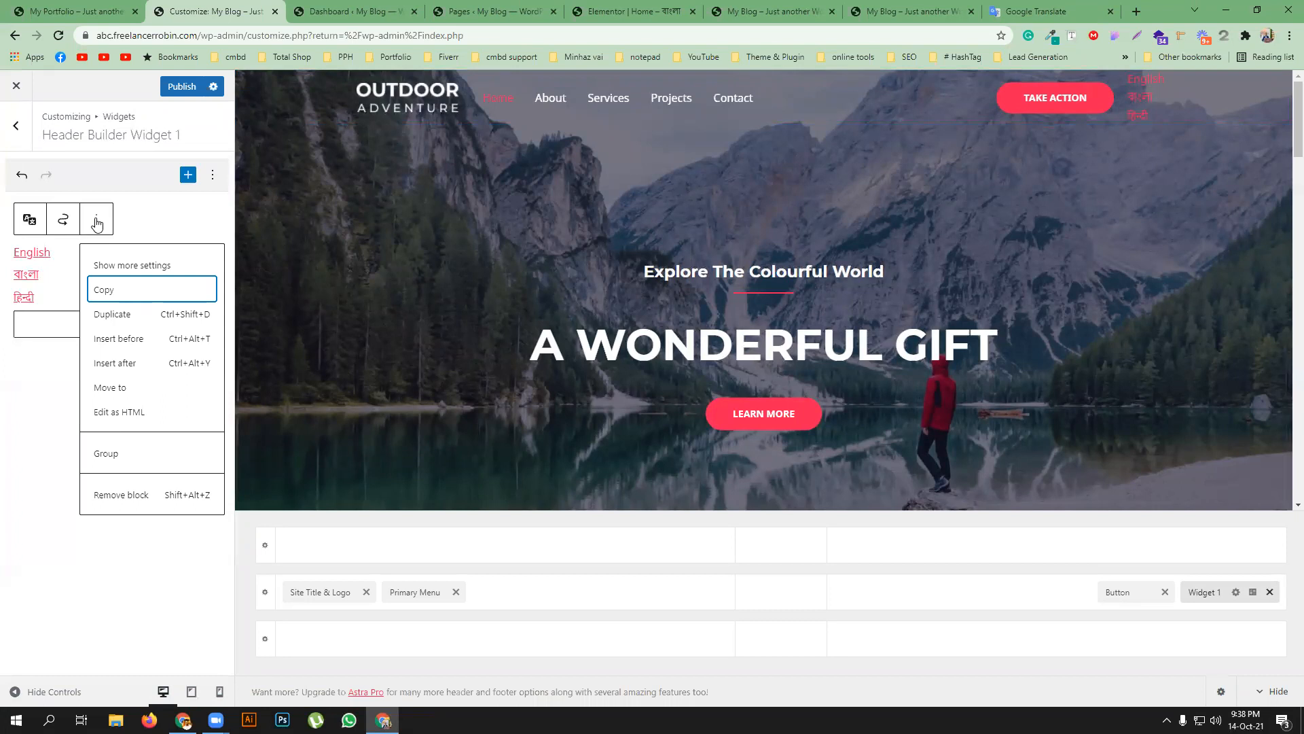
pyautogui.click(28, 224)
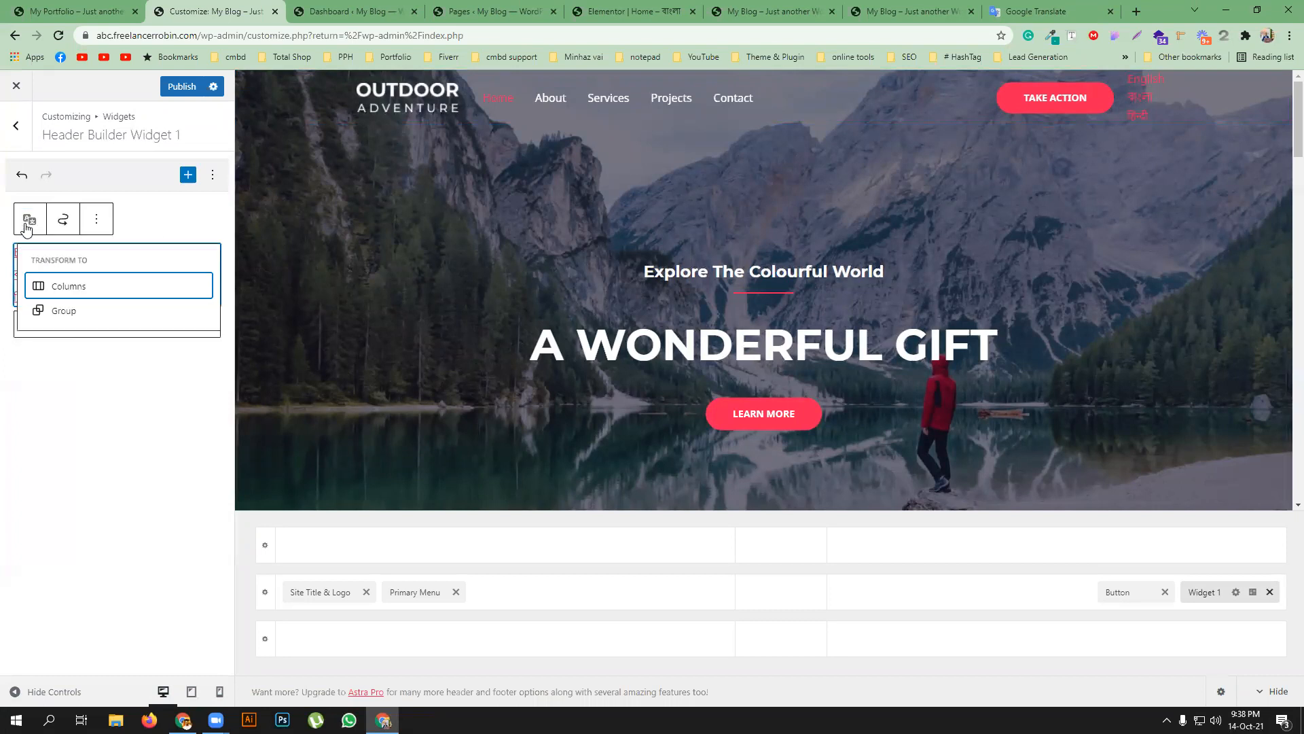
pyautogui.click(68, 219)
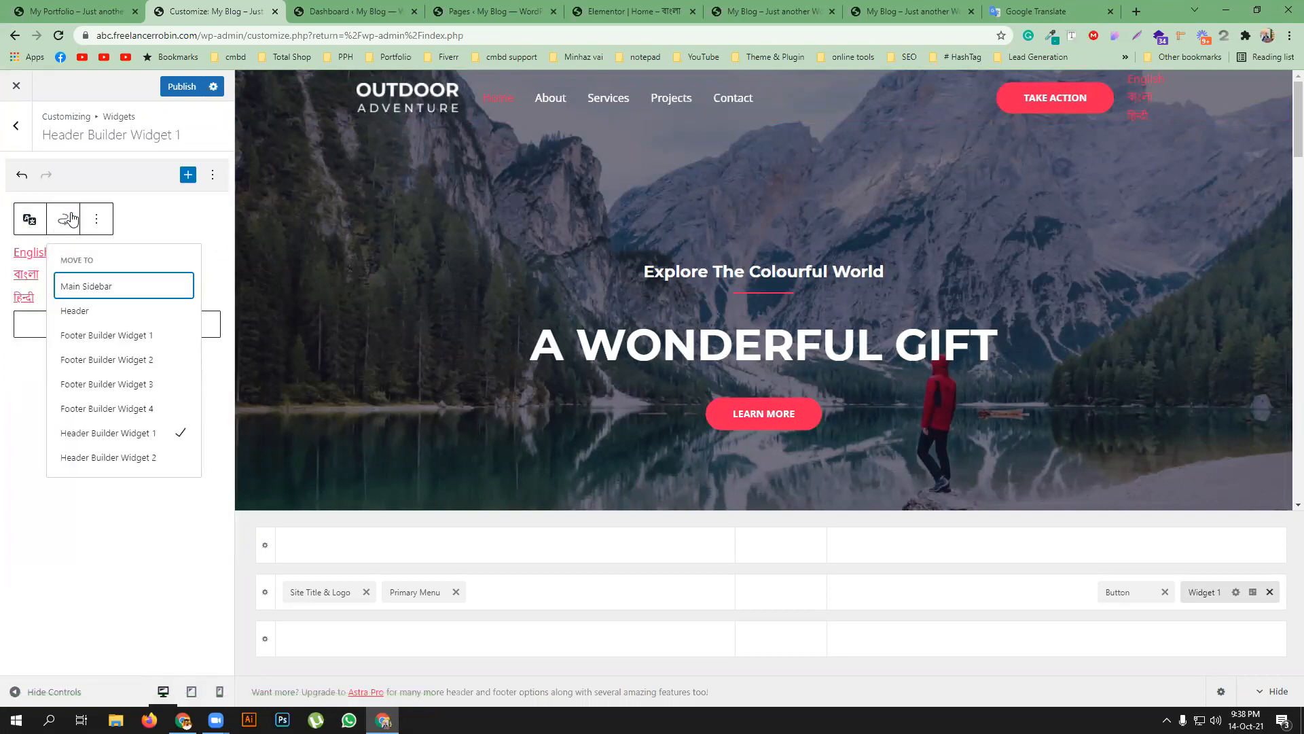
pyautogui.click(174, 218)
pyautogui.click(213, 178)
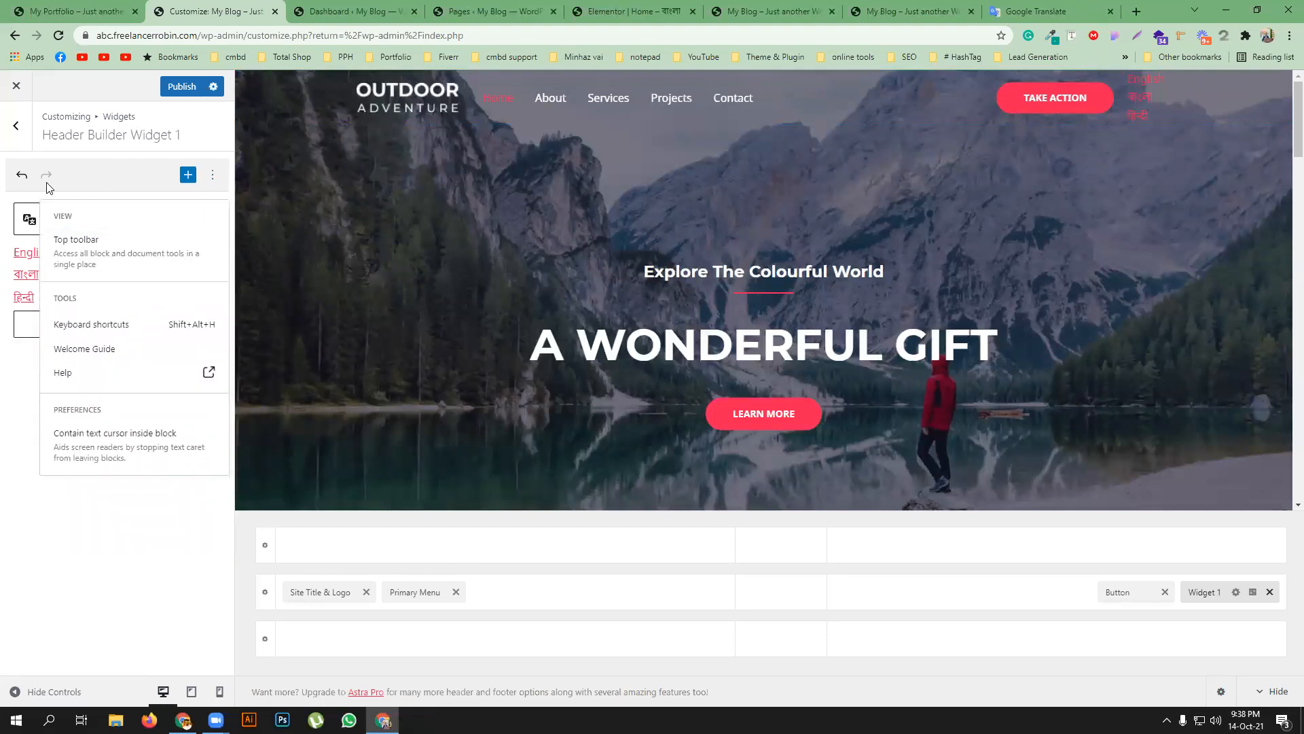
# - Try Full Width for the header and restore Content Width
pyautogui.click(16, 125)
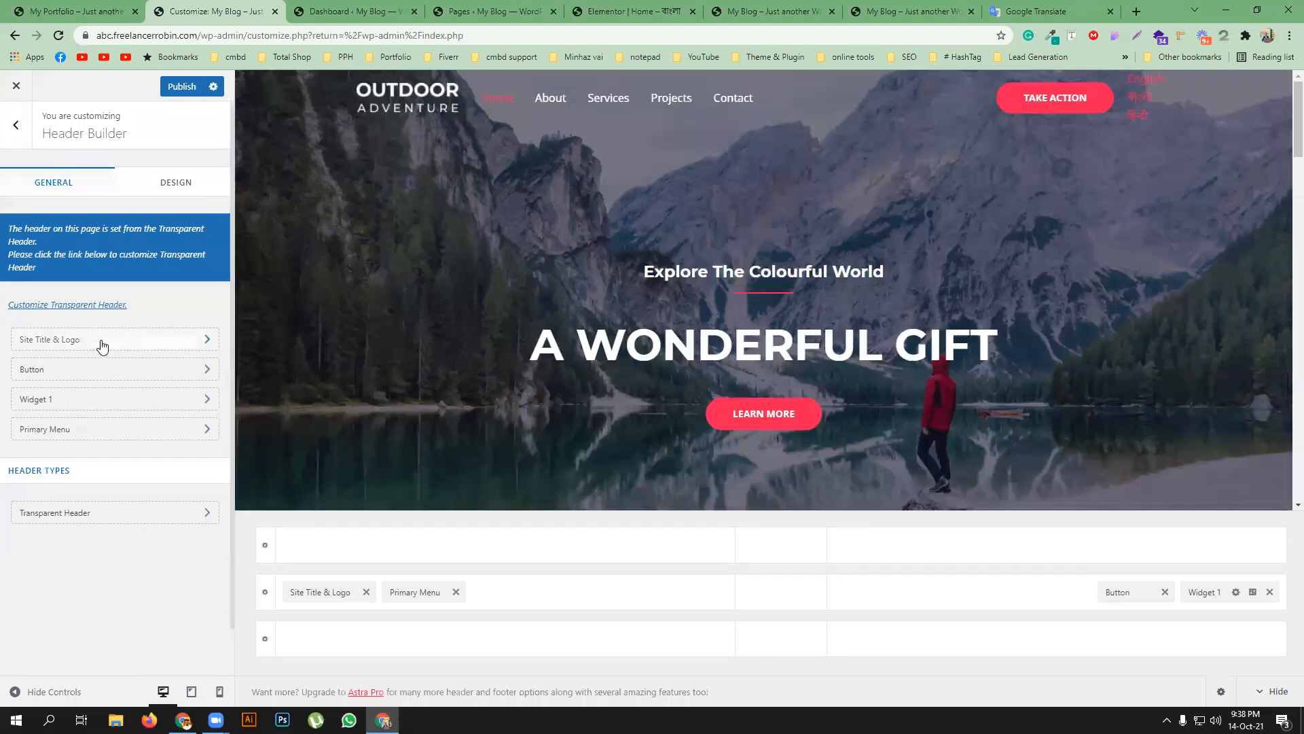
pyautogui.click(158, 182)
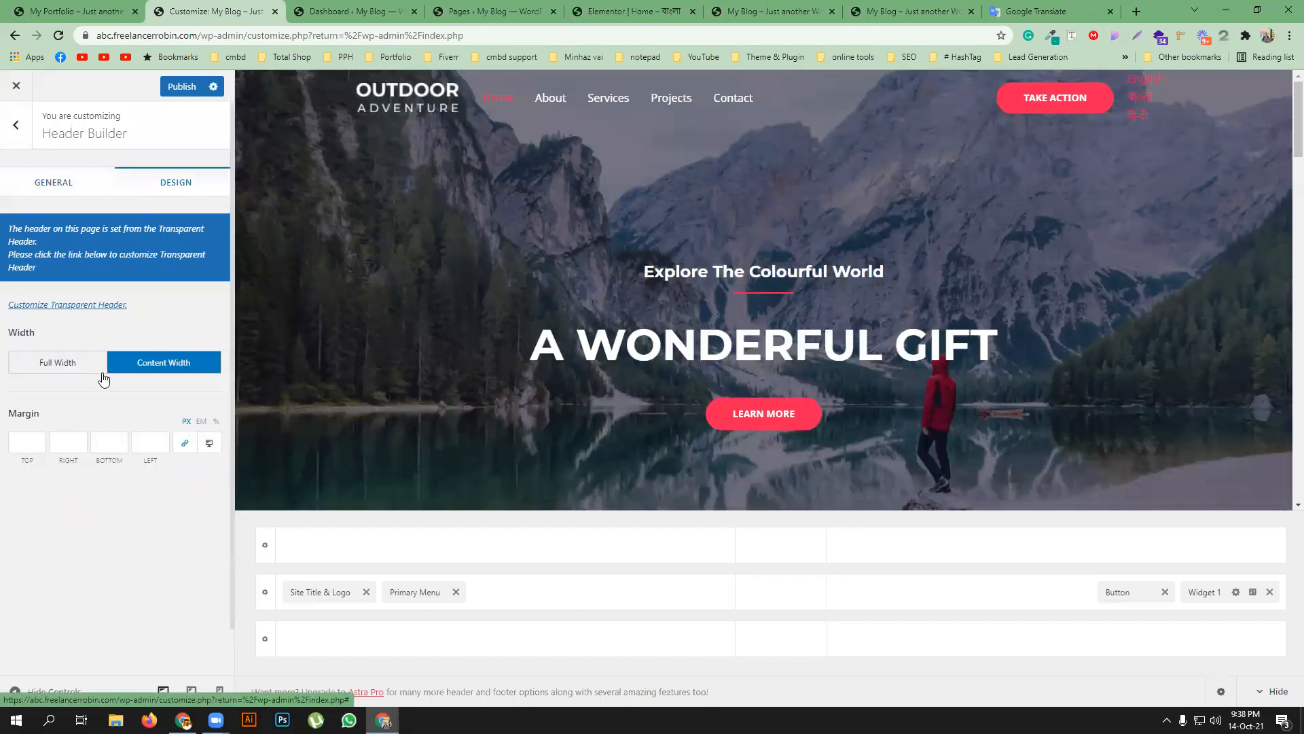
pyautogui.click(68, 364)
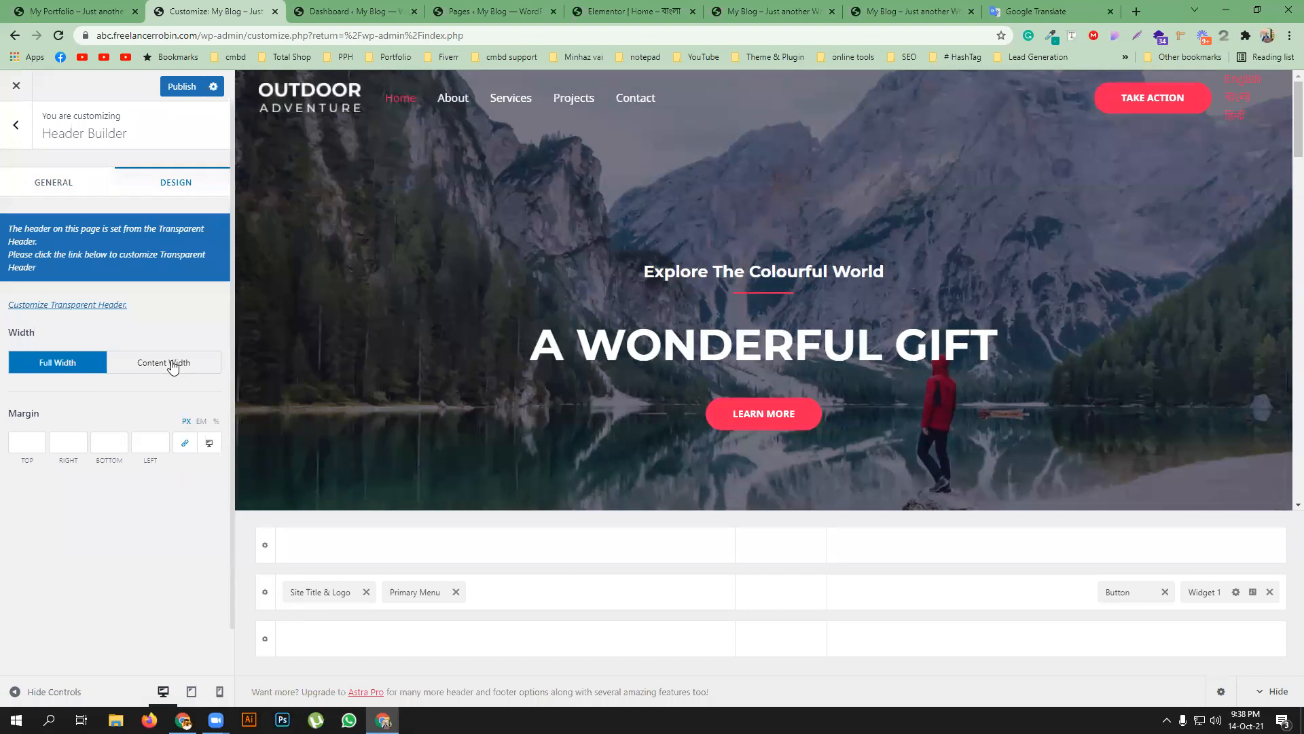
pyautogui.click(172, 365)
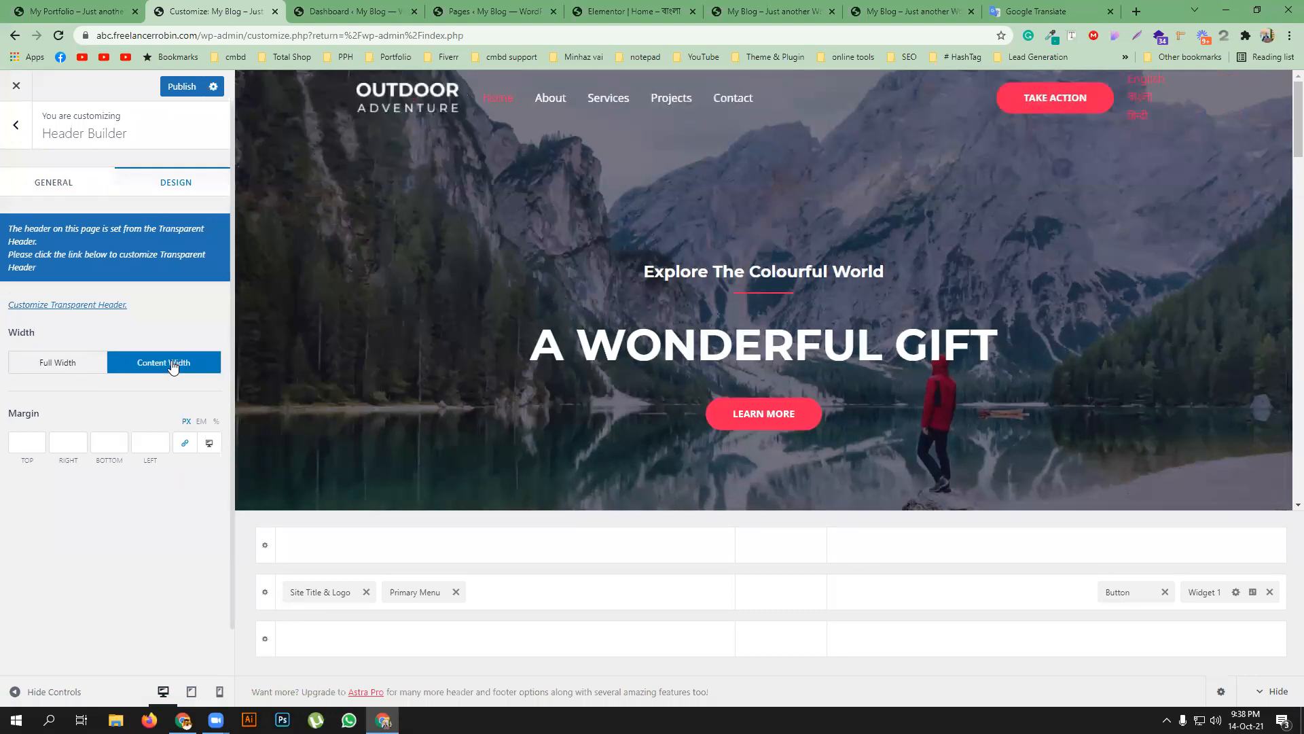
# - Examine the general and design settings of the header's Primary Menu and its menu configuration
pyautogui.click(76, 183)
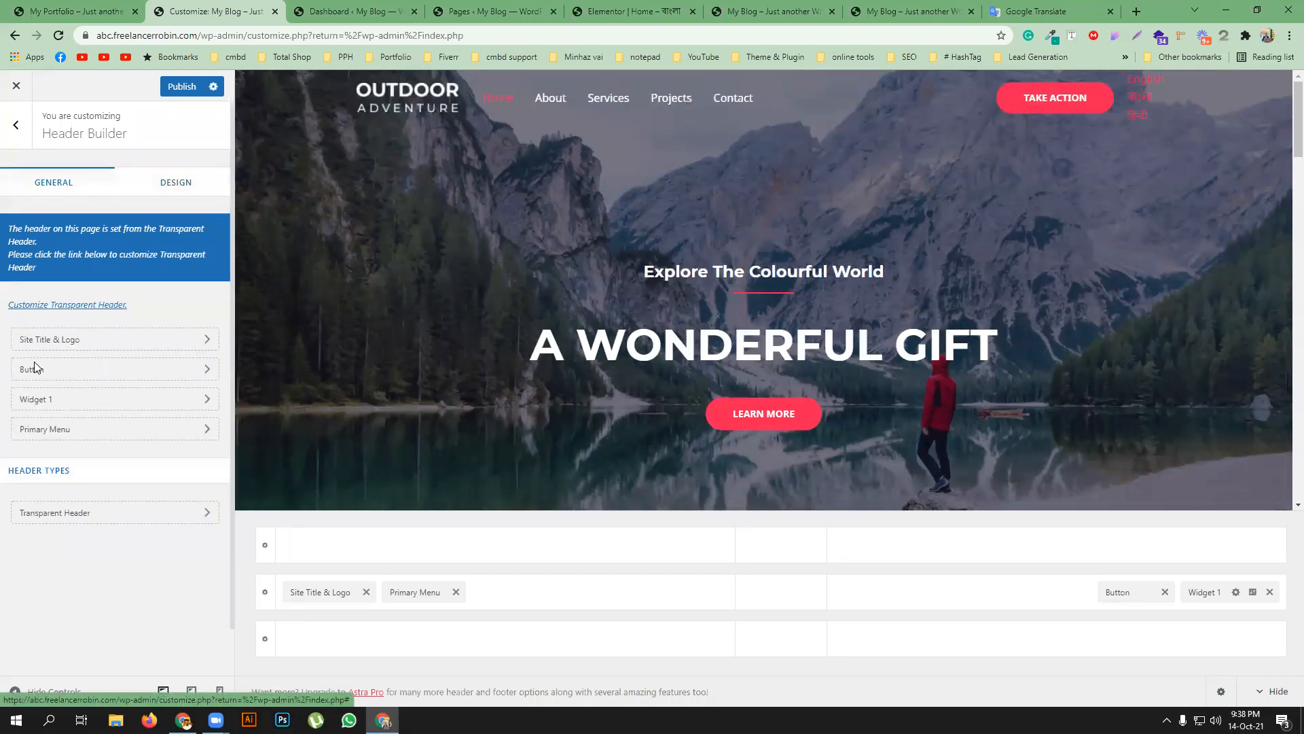
pyautogui.click(103, 429)
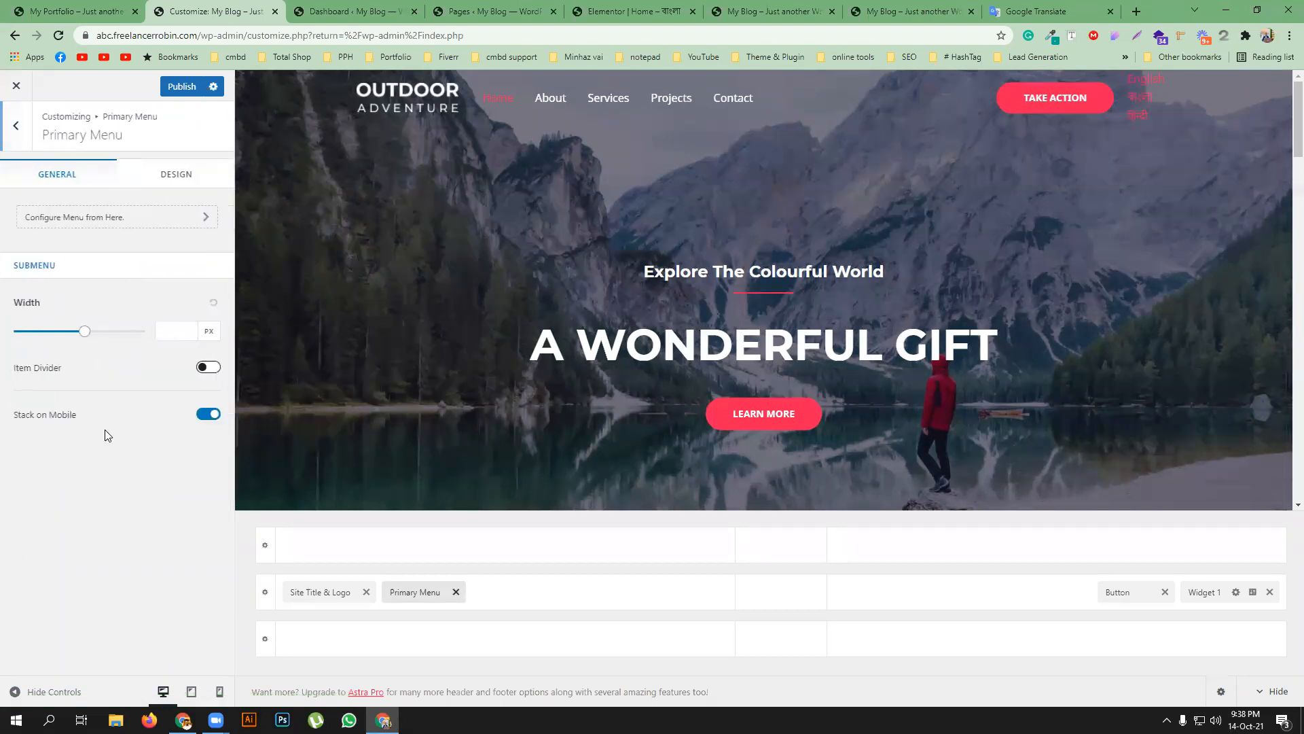
pyautogui.click(161, 178)
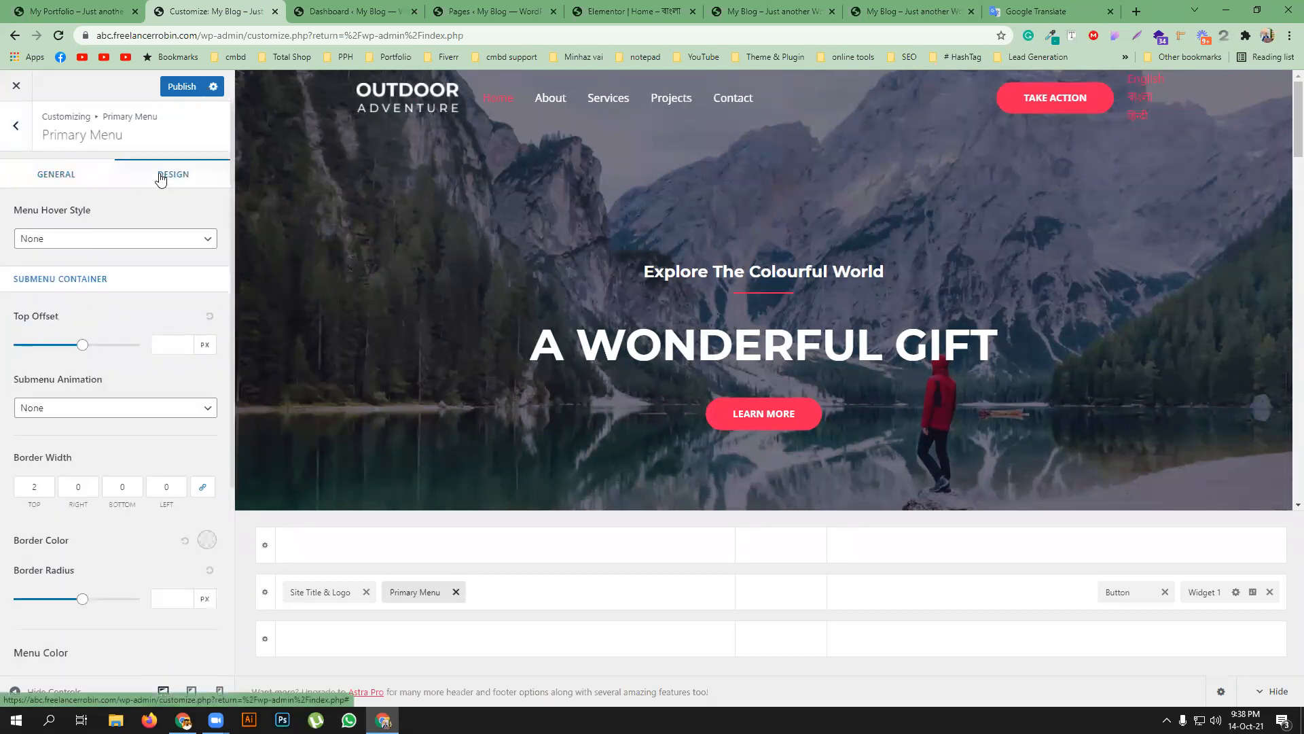
pyautogui.scroll(-4, 95, 377)
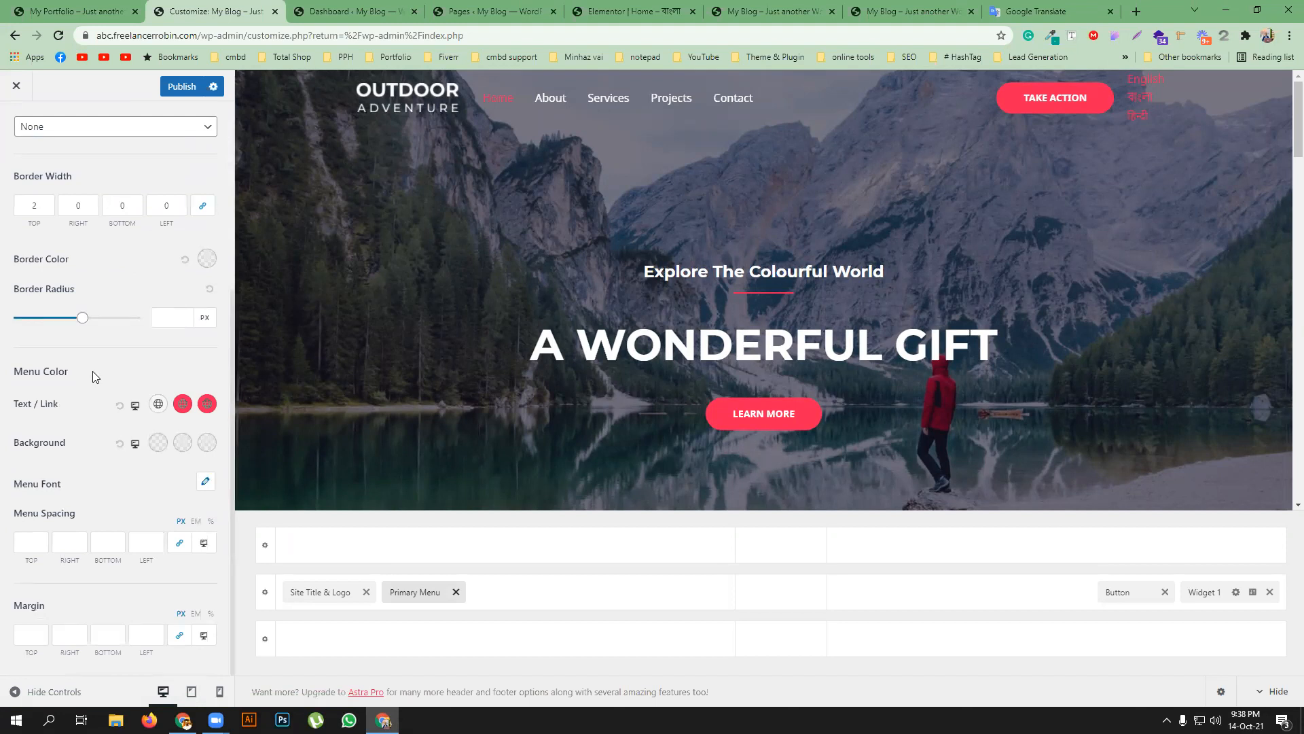
pyautogui.scroll(4, 95, 403)
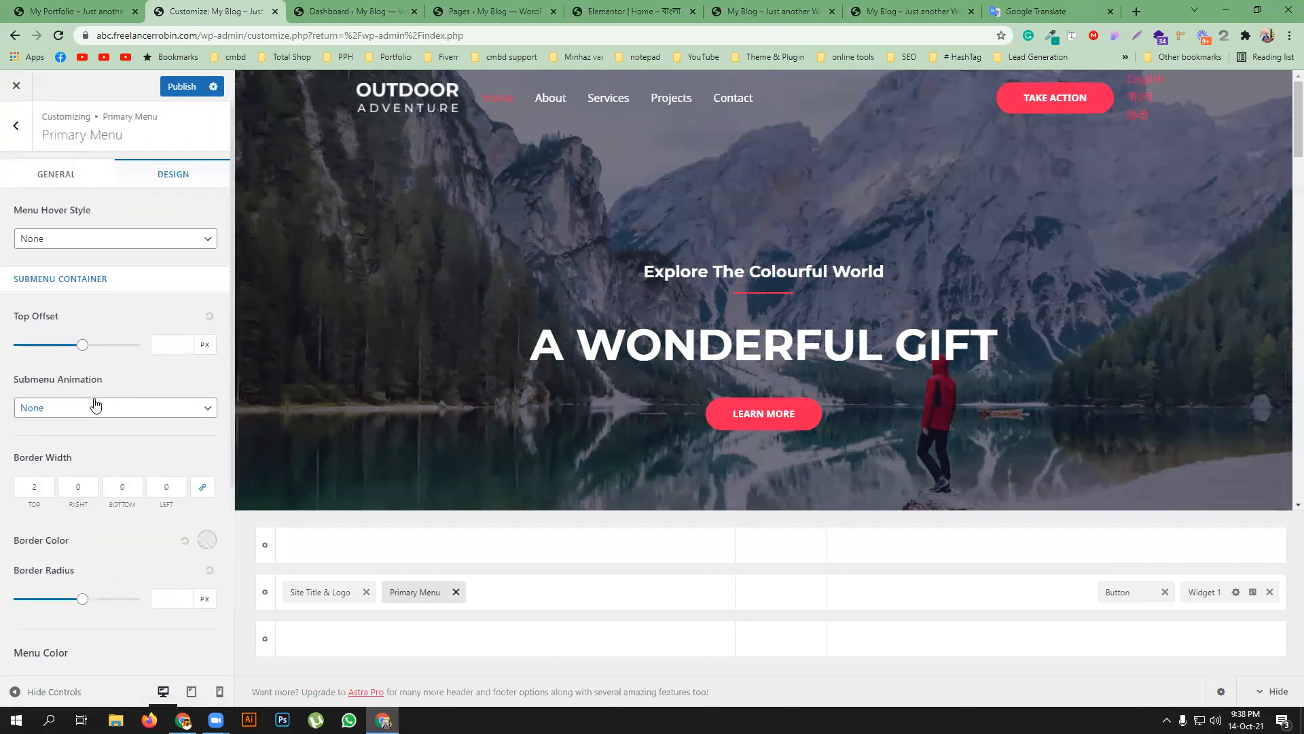
pyautogui.click(46, 175)
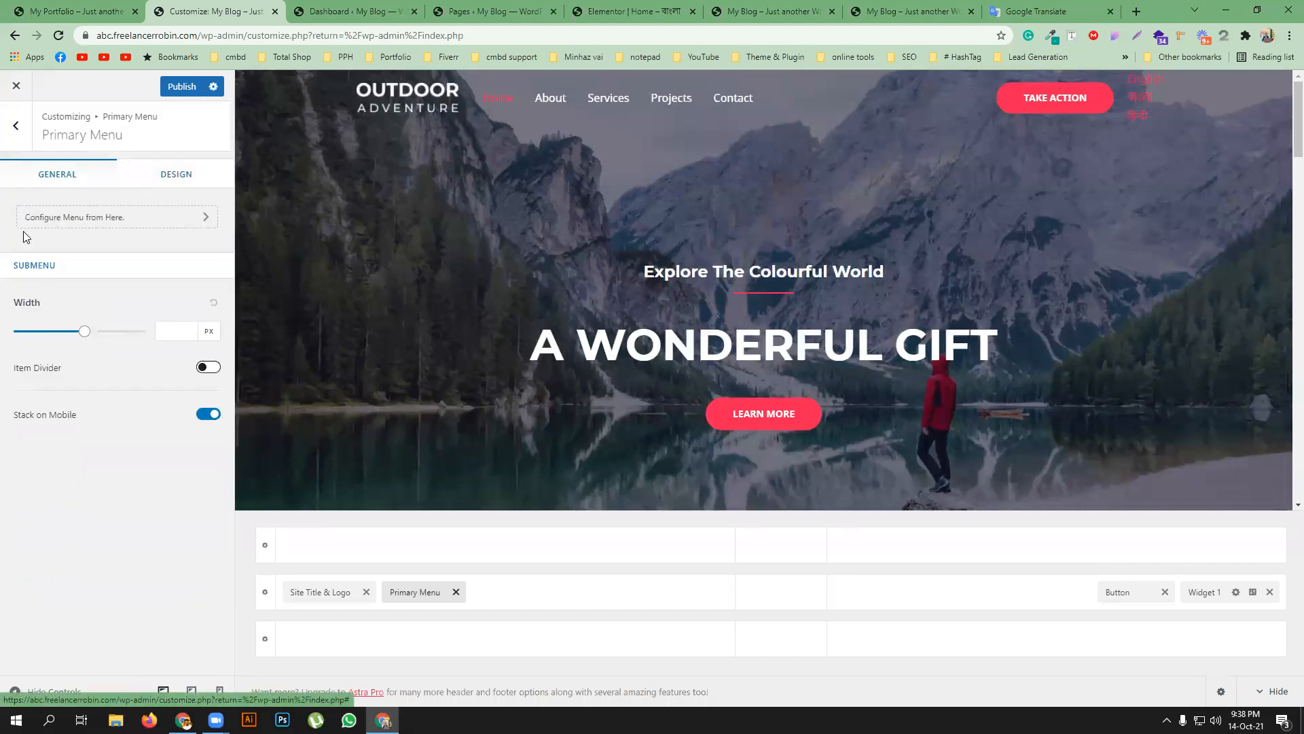
pyautogui.click(166, 223)
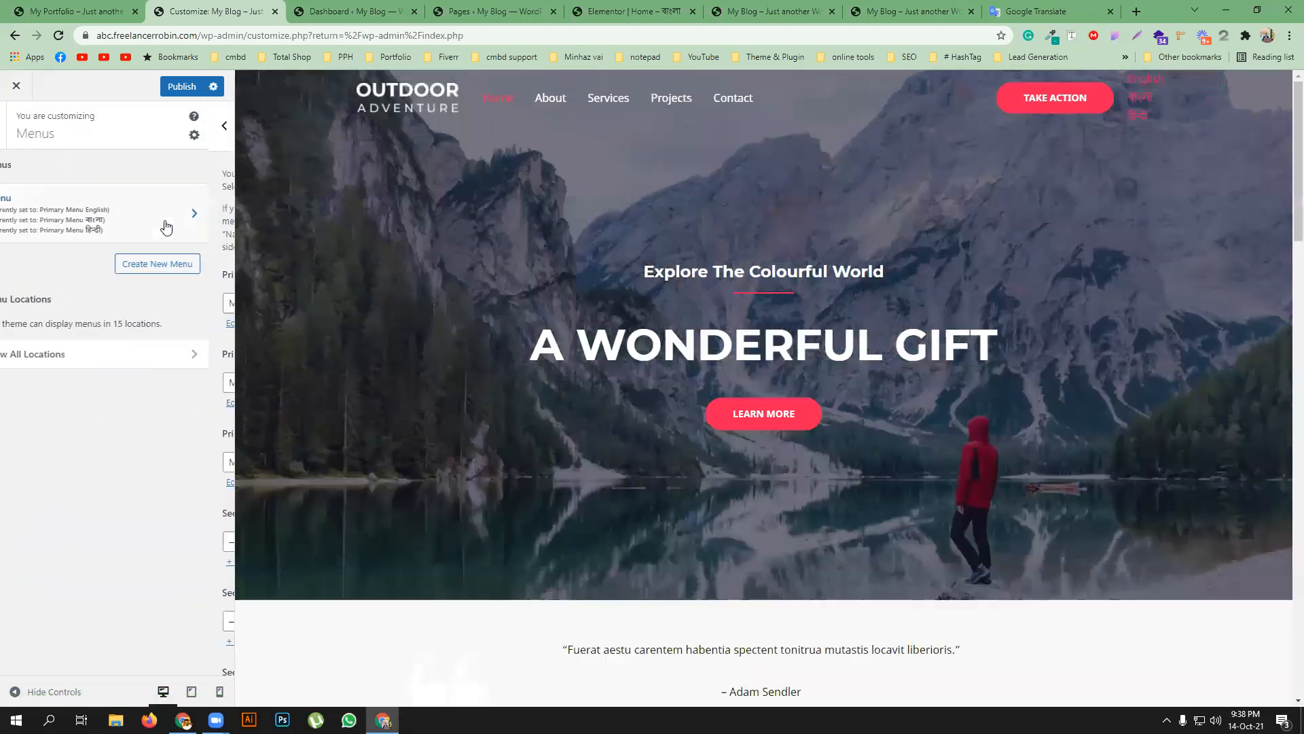
pyautogui.click(13, 133)
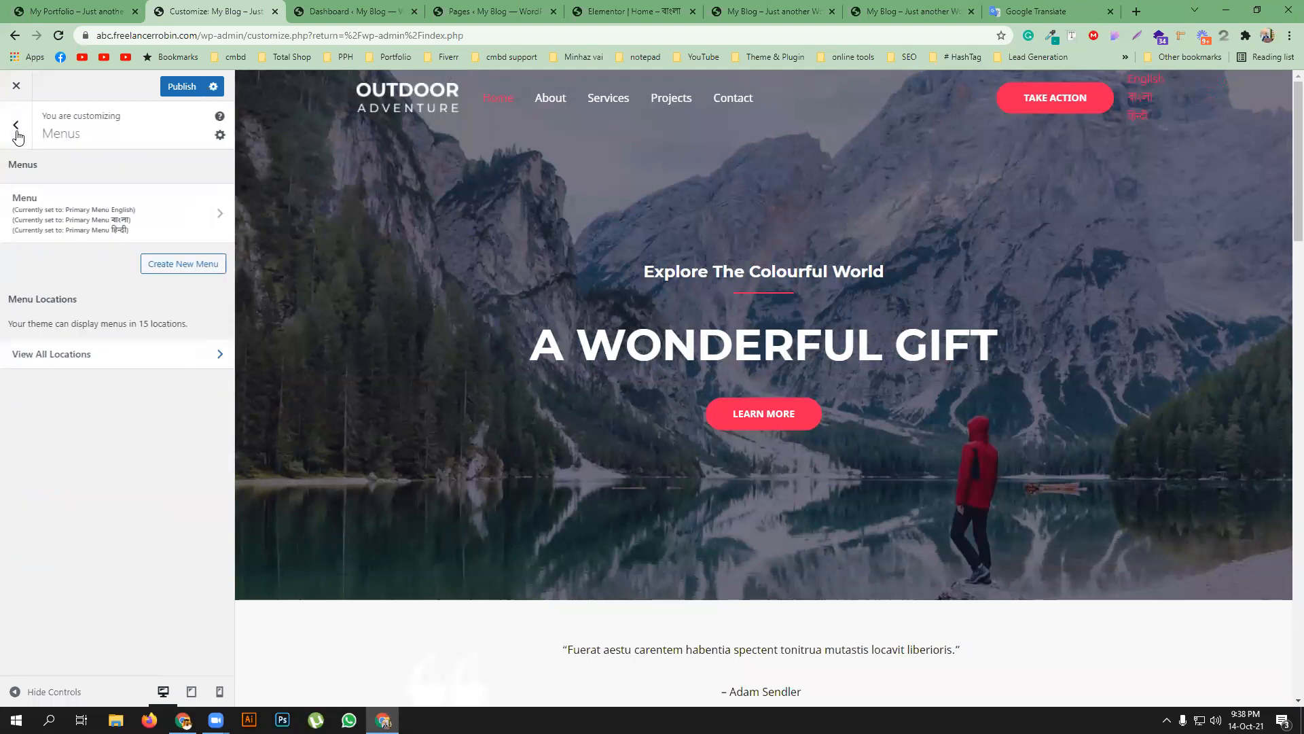
pyautogui.click(17, 134)
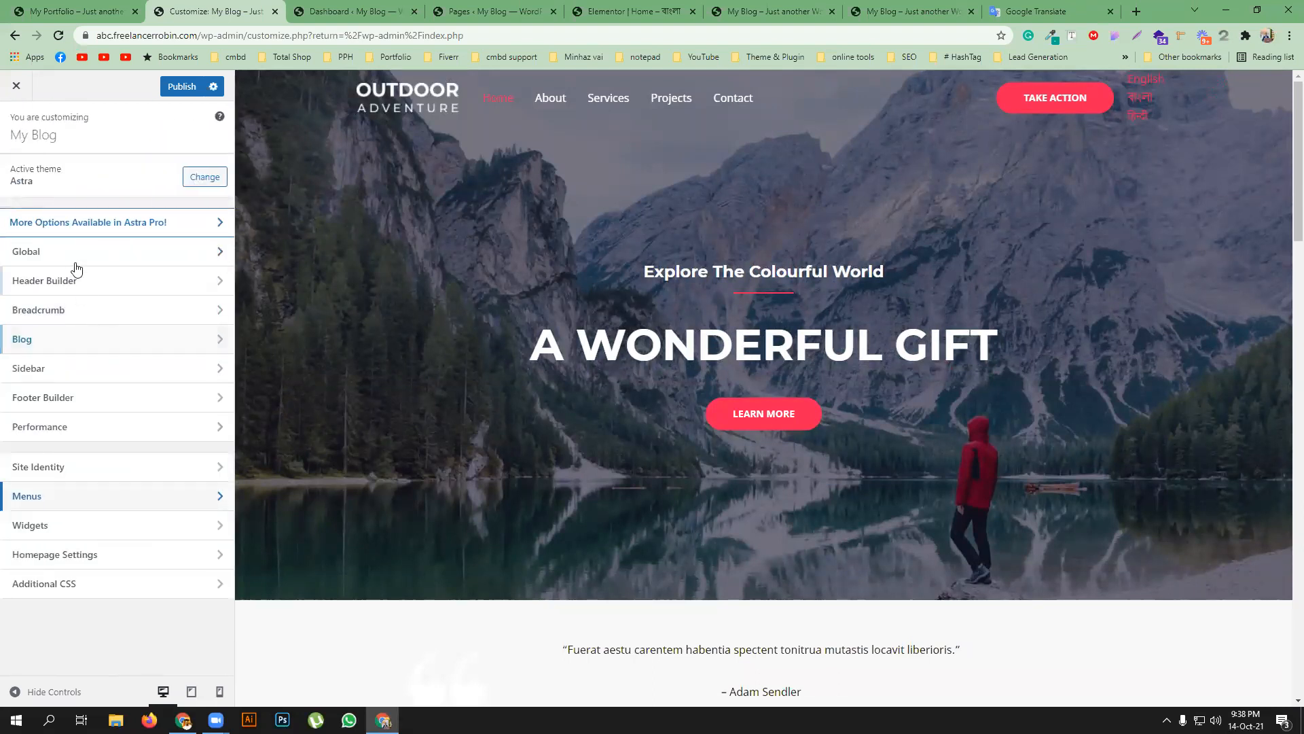
# - Look through the Header Builder design options and the settings of the header's Button and Site Title & Logo elements
pyautogui.click(108, 283)
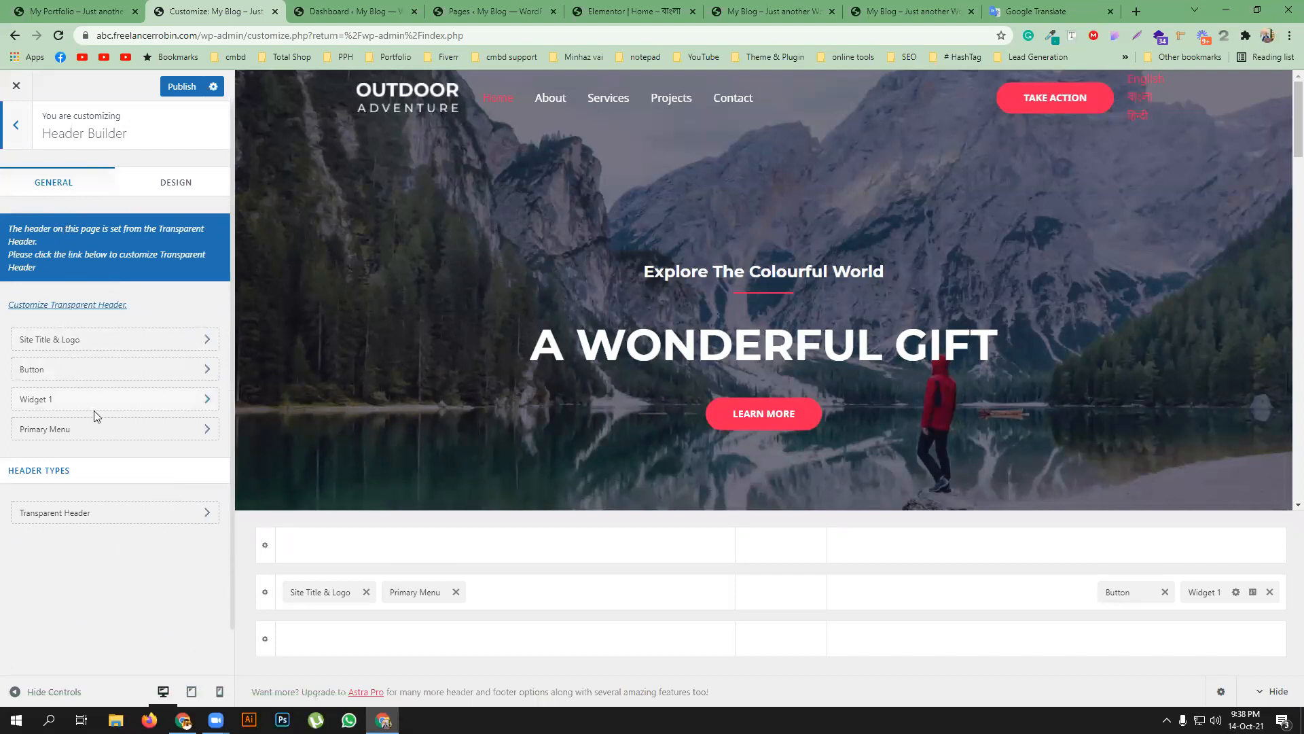
pyautogui.click(177, 193)
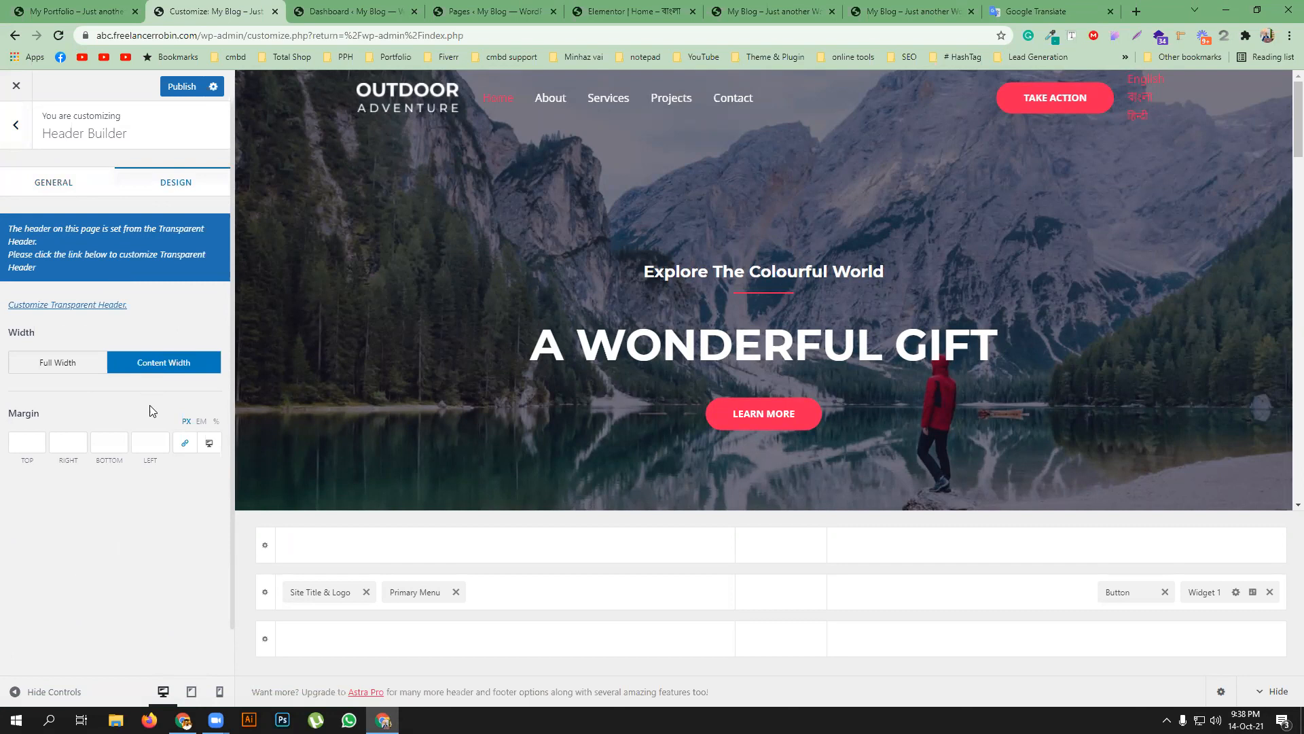
pyautogui.click(39, 182)
pyautogui.click(192, 371)
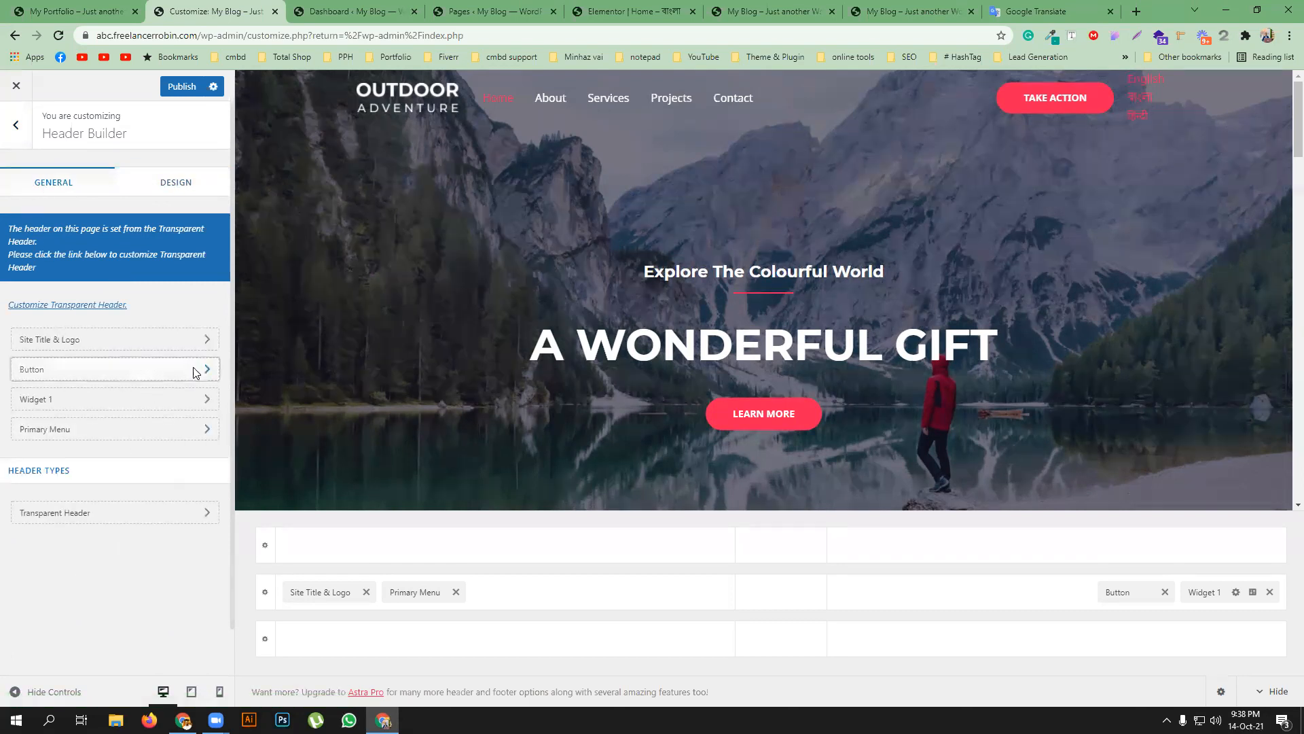
pyautogui.click(184, 176)
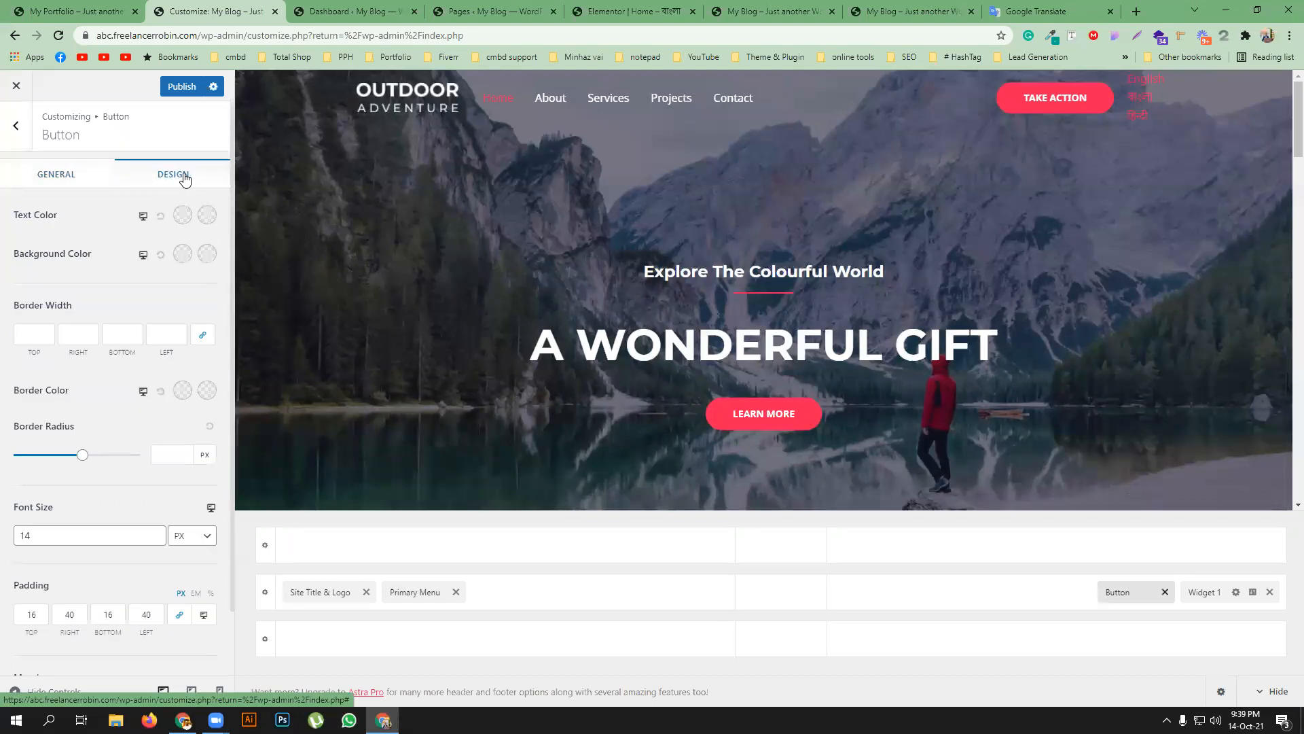
pyautogui.click(17, 140)
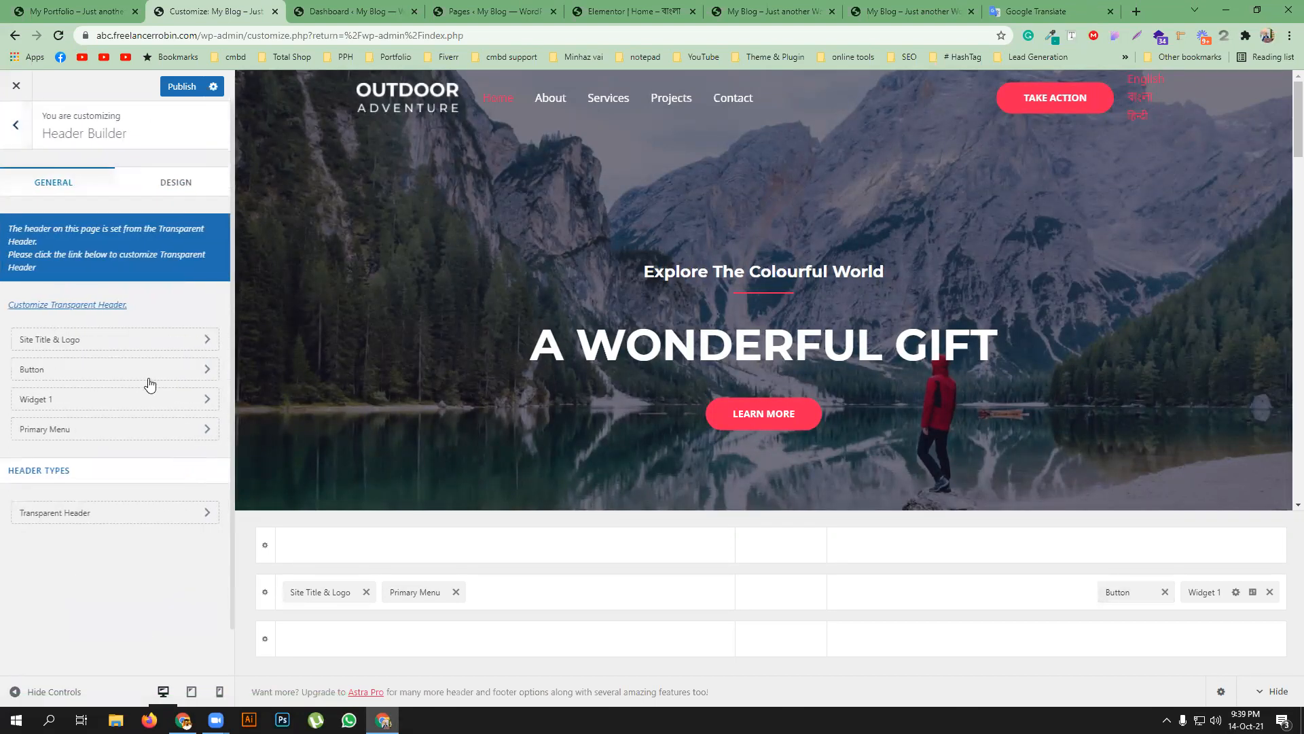
pyautogui.click(190, 339)
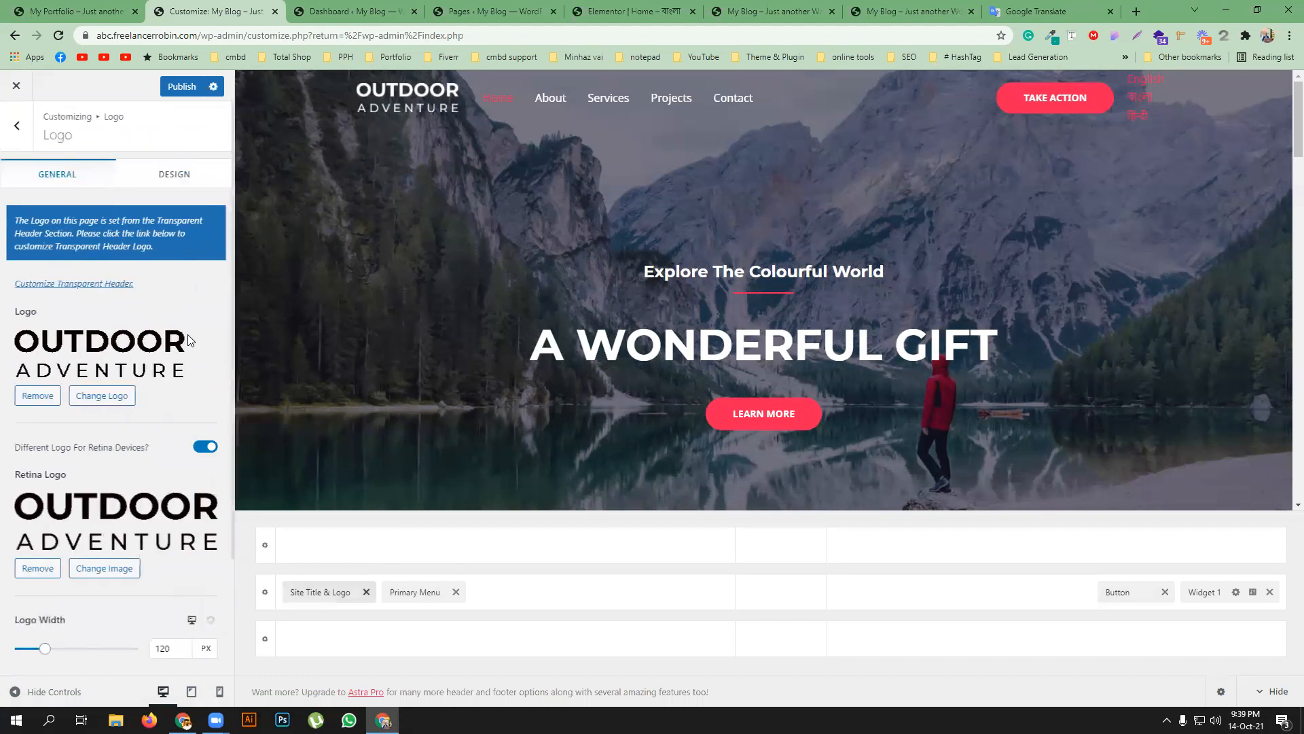
pyautogui.click(188, 186)
pyautogui.click(15, 141)
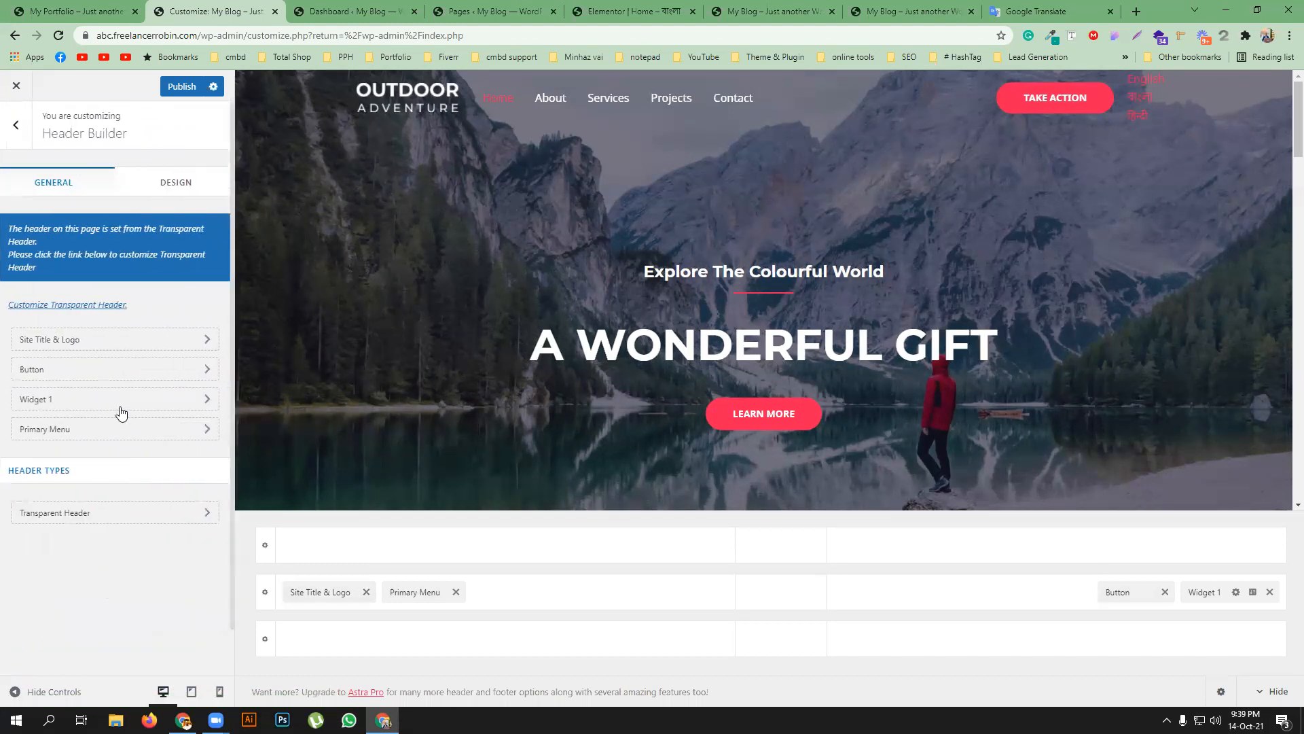
# - Examine the block inserter and the move and more options of the Language switcher block in Header Builder Widget 1
pyautogui.click(201, 402)
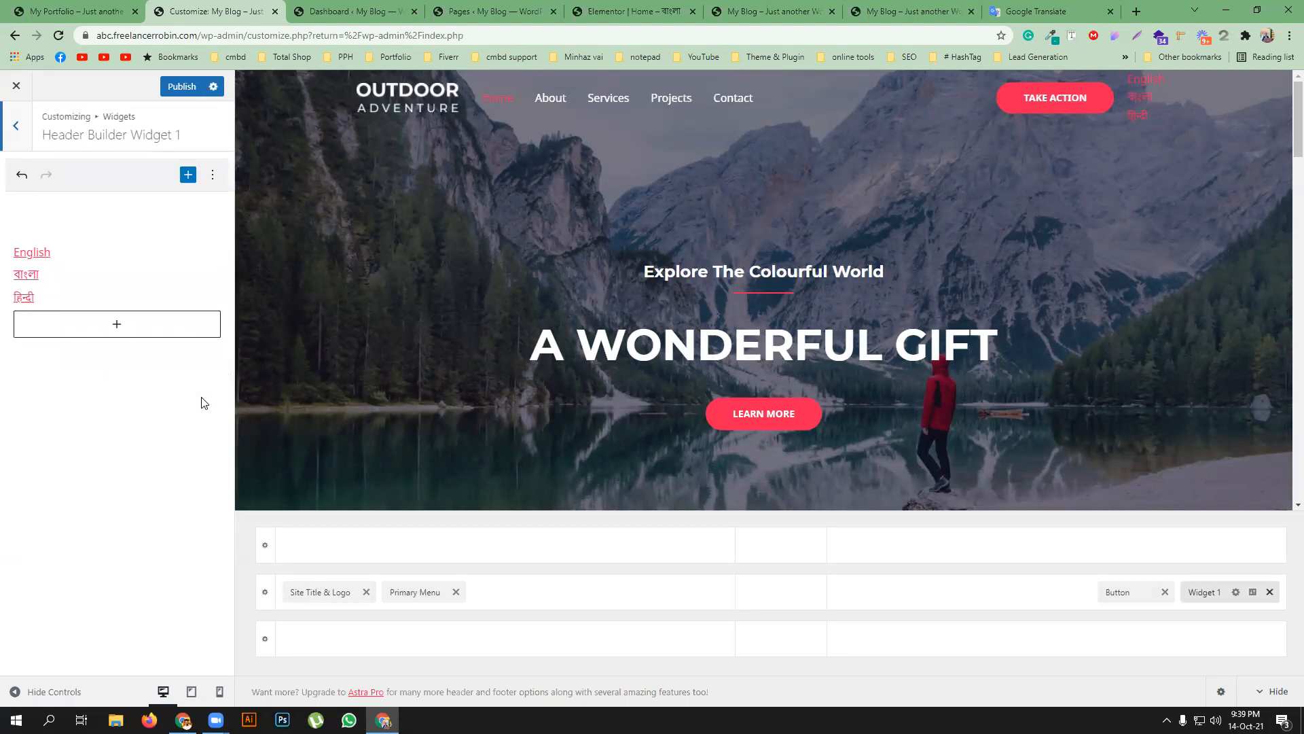
pyautogui.click(189, 176)
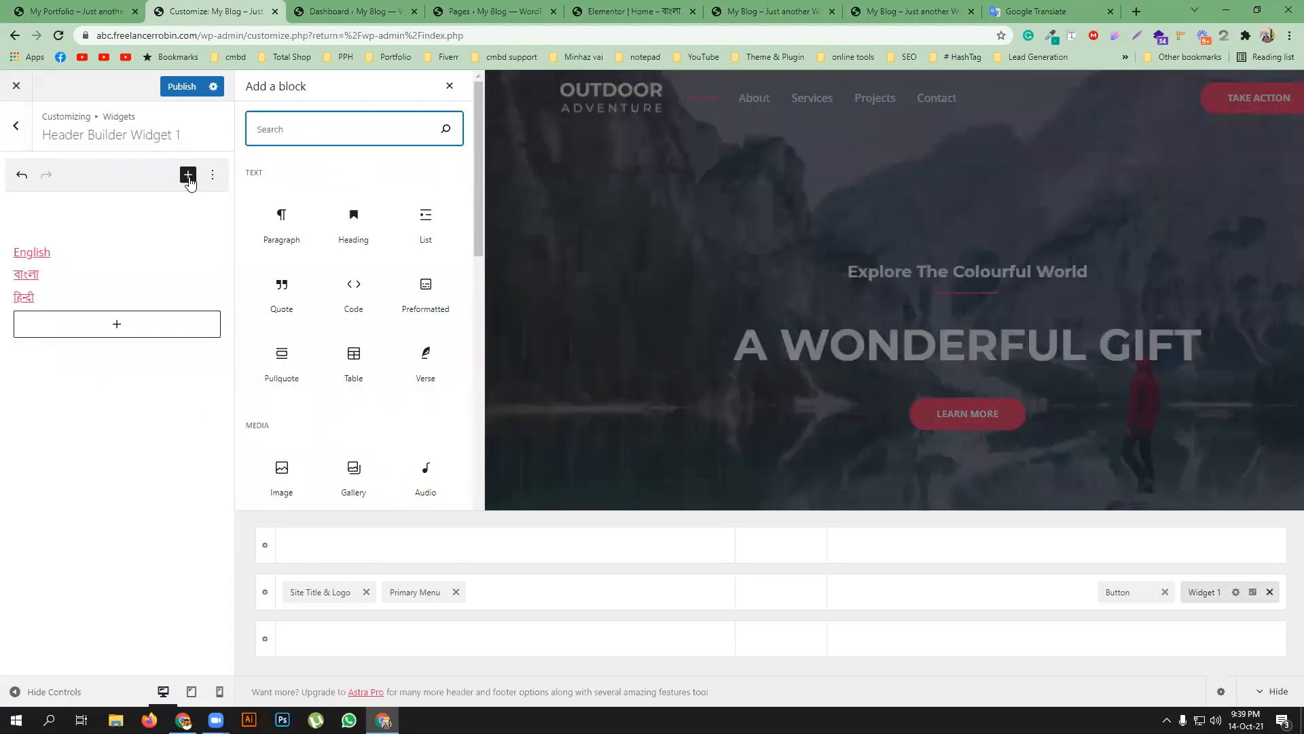
pyautogui.click(213, 178)
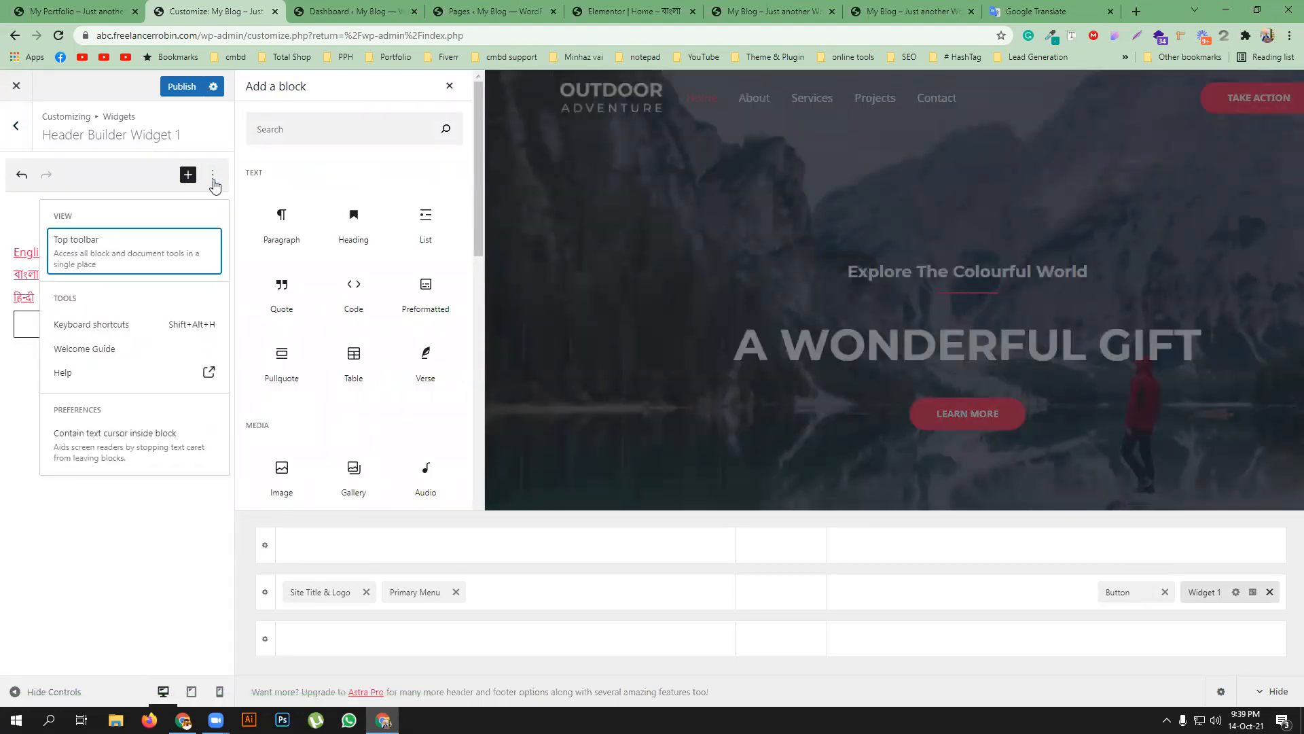
pyautogui.click(3, 420)
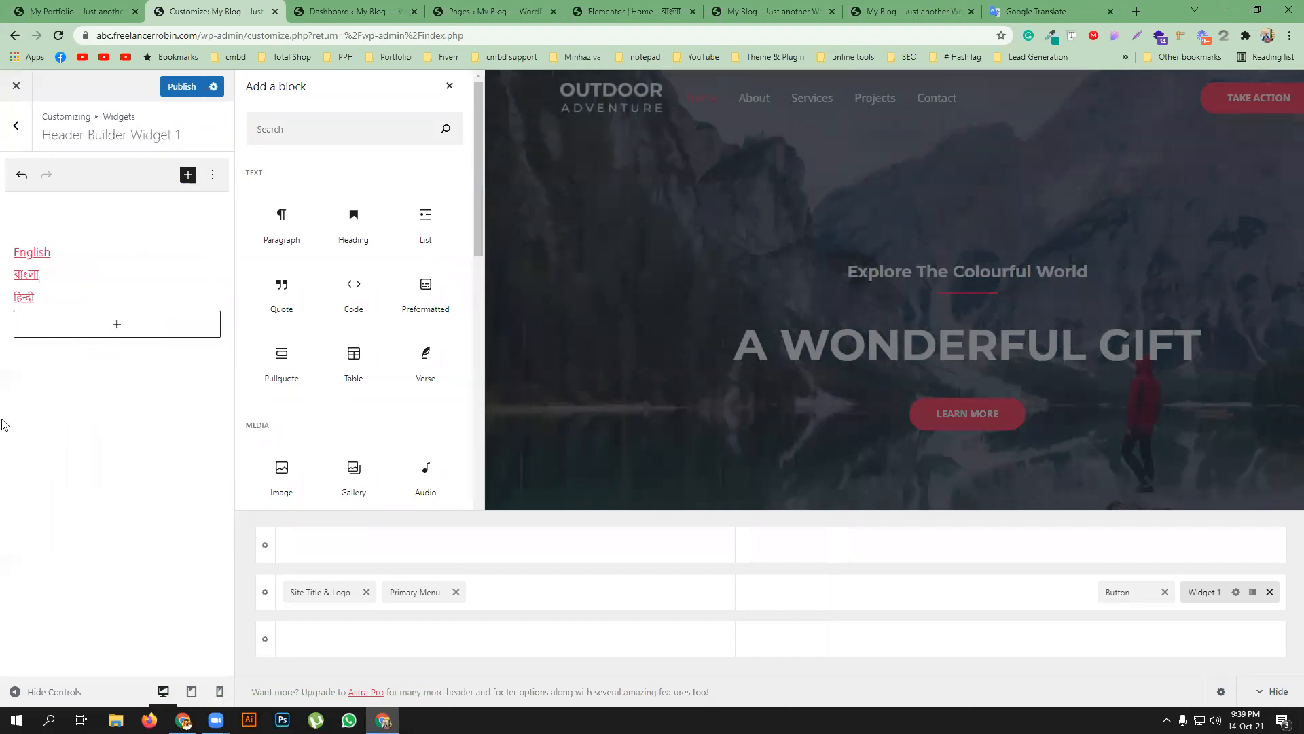
pyautogui.click(53, 275)
pyautogui.click(65, 221)
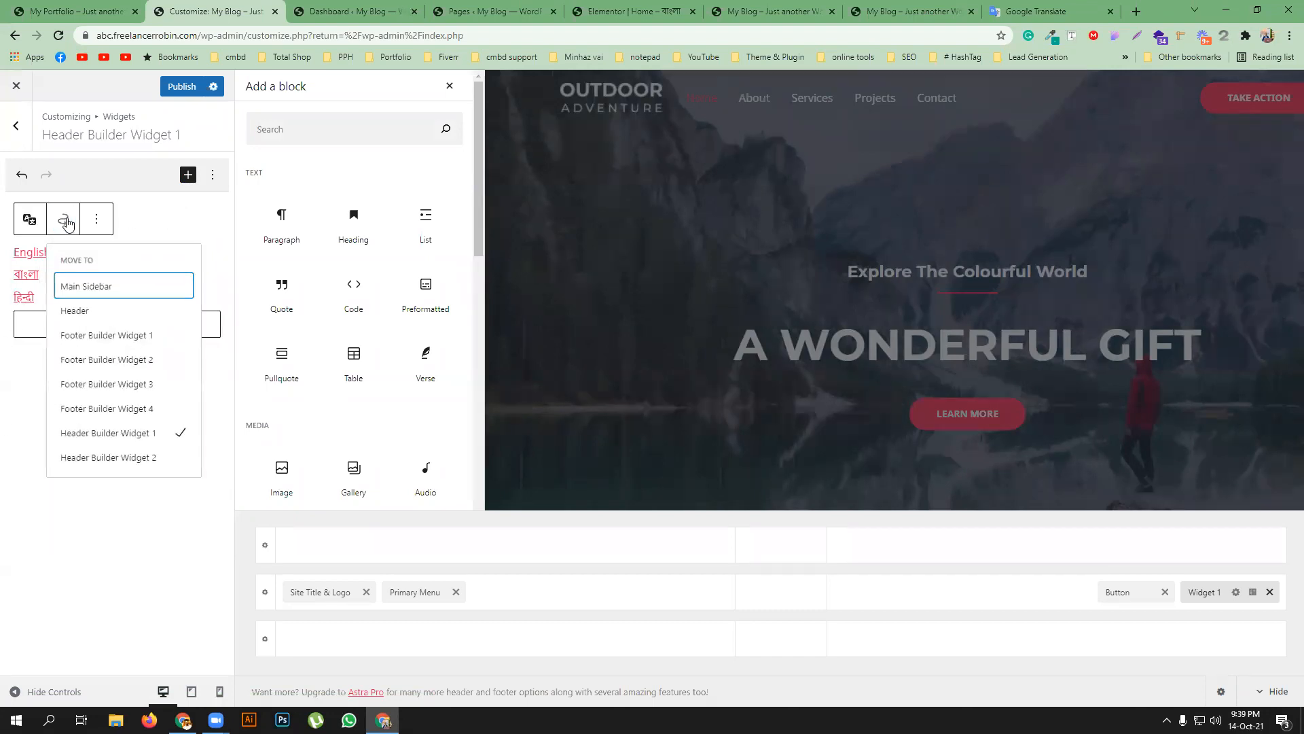
pyautogui.click(99, 220)
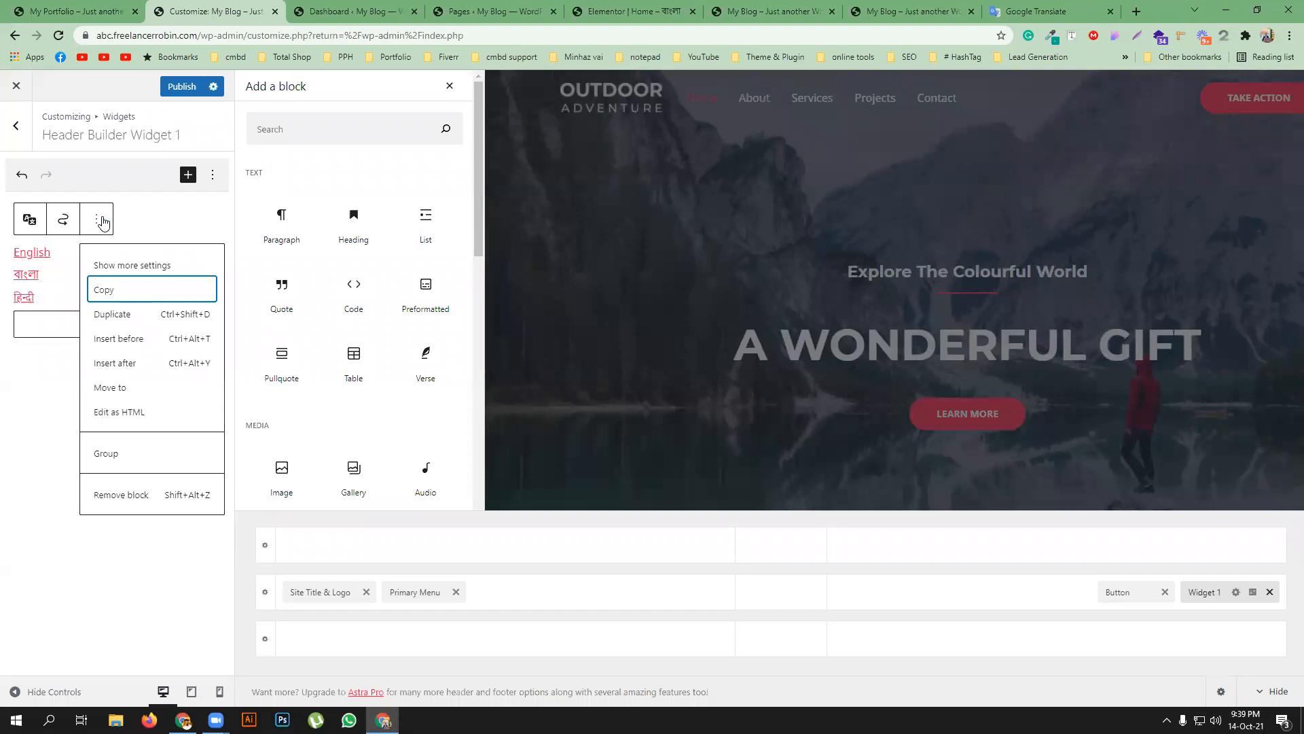
# - Try transforming the Language switcher block into a Group and the Group into Columns, and undo the changes
pyautogui.click(31, 220)
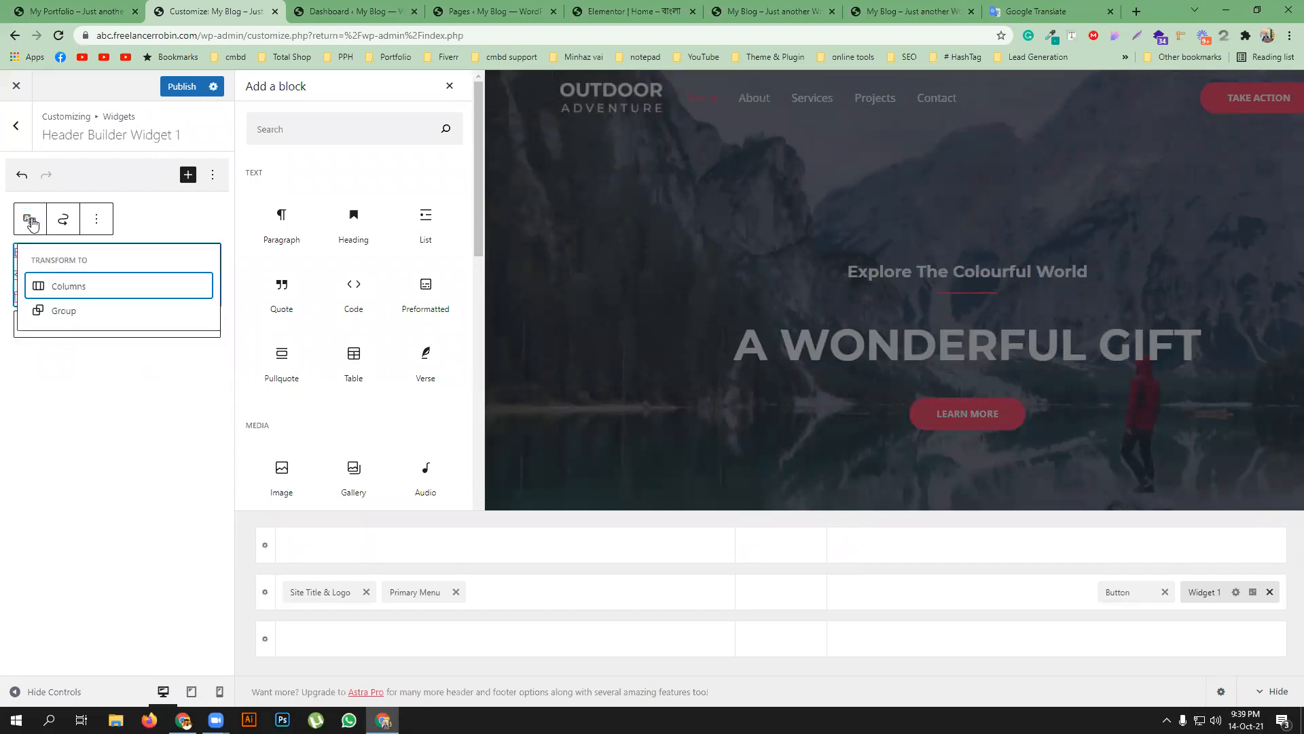
pyautogui.click(67, 312)
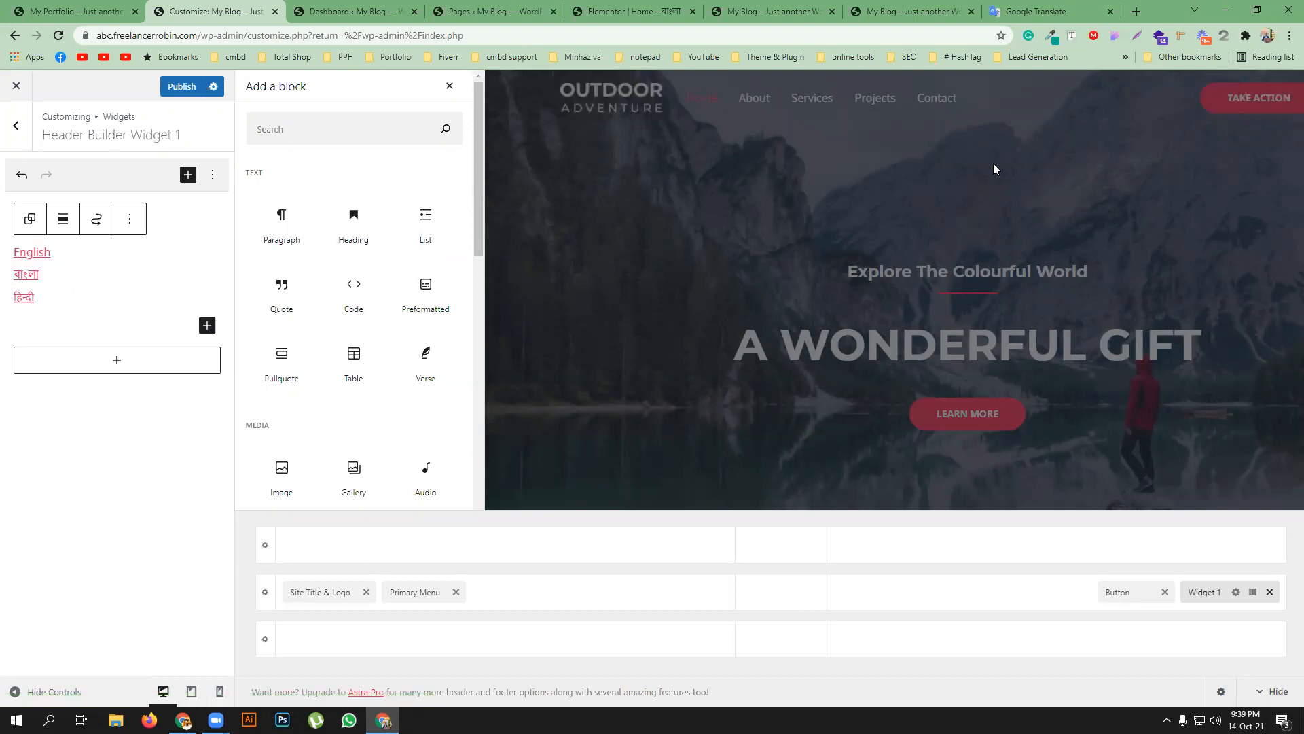
pyautogui.click(30, 218)
pyautogui.click(86, 290)
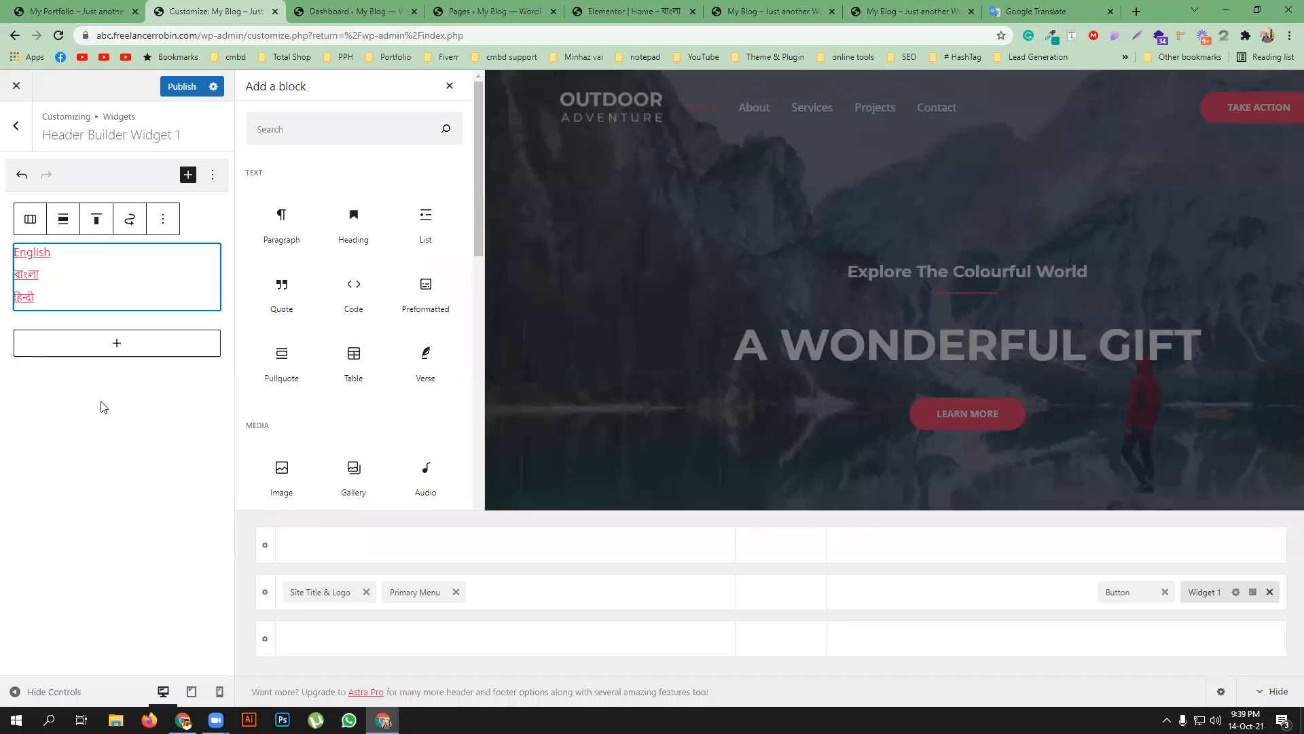
pyautogui.click(21, 175)
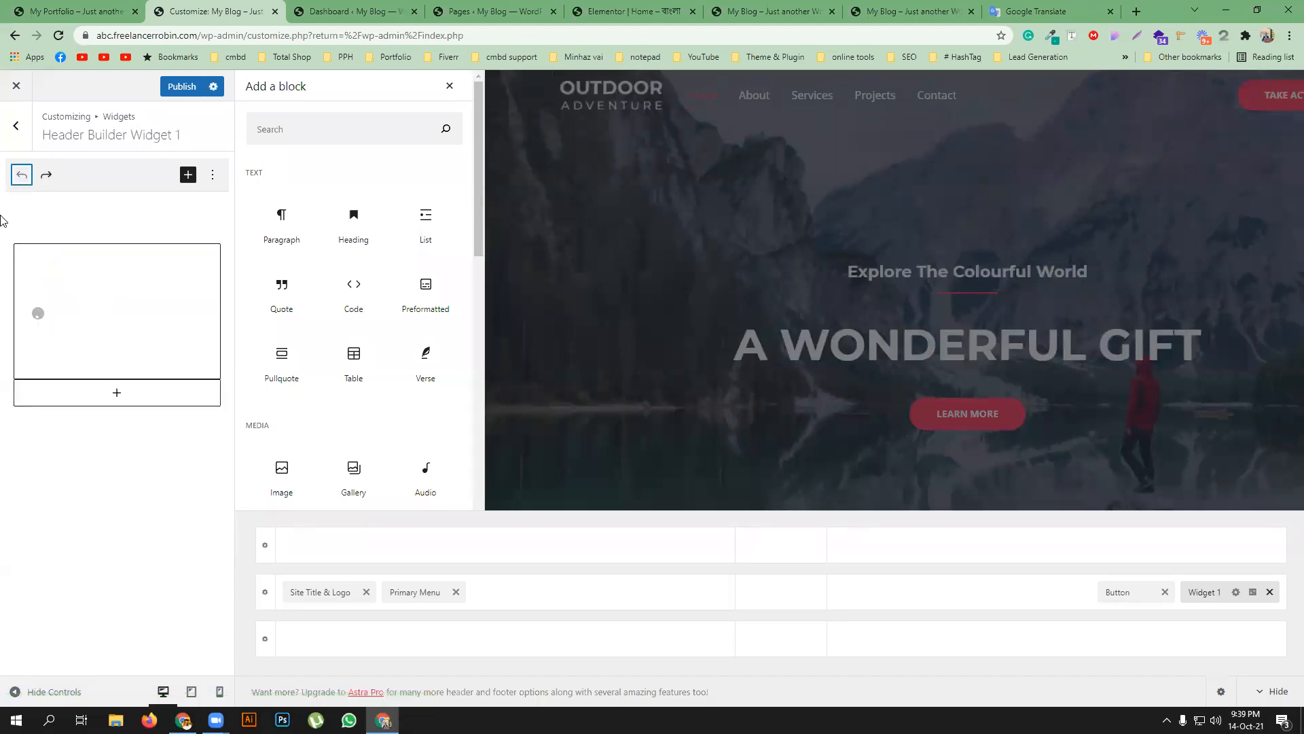
pyautogui.click(21, 174)
pyautogui.click(22, 175)
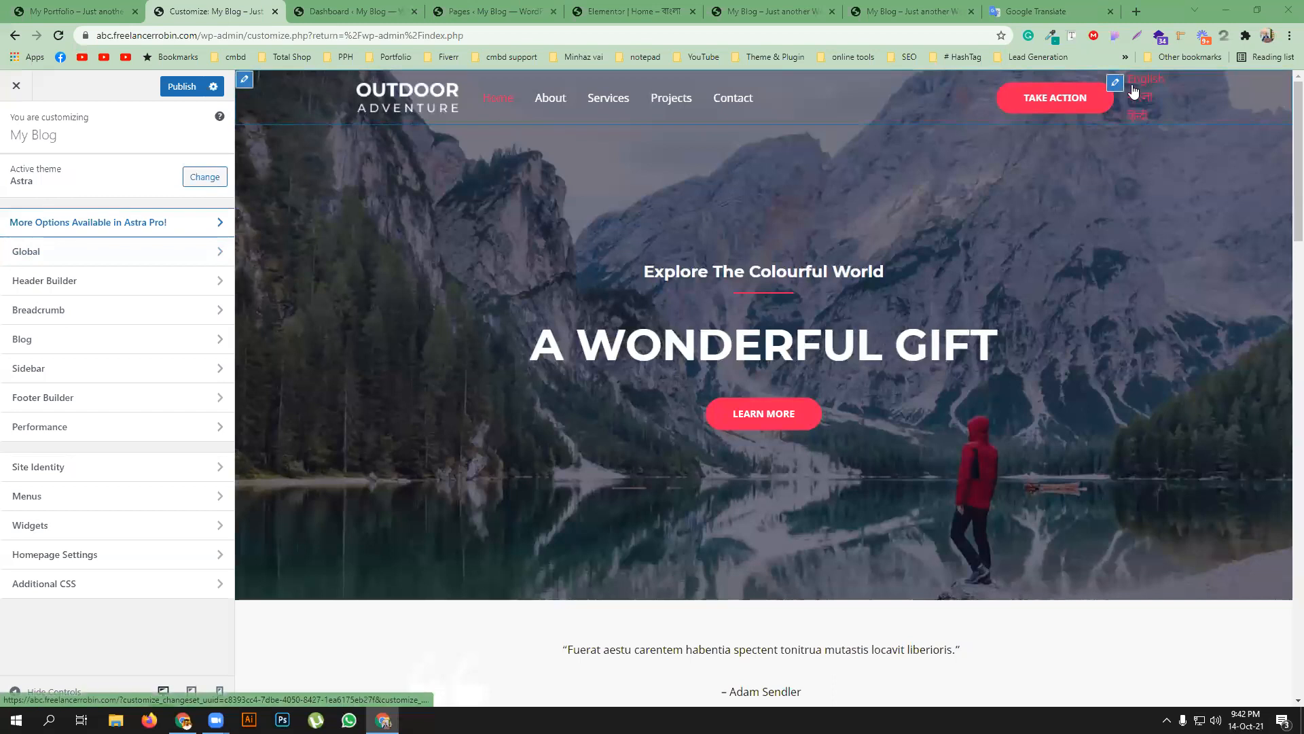
# - Set the global Link Color to near-white #fdfdfd and return to the main customizer sections
pyautogui.click(75, 266)
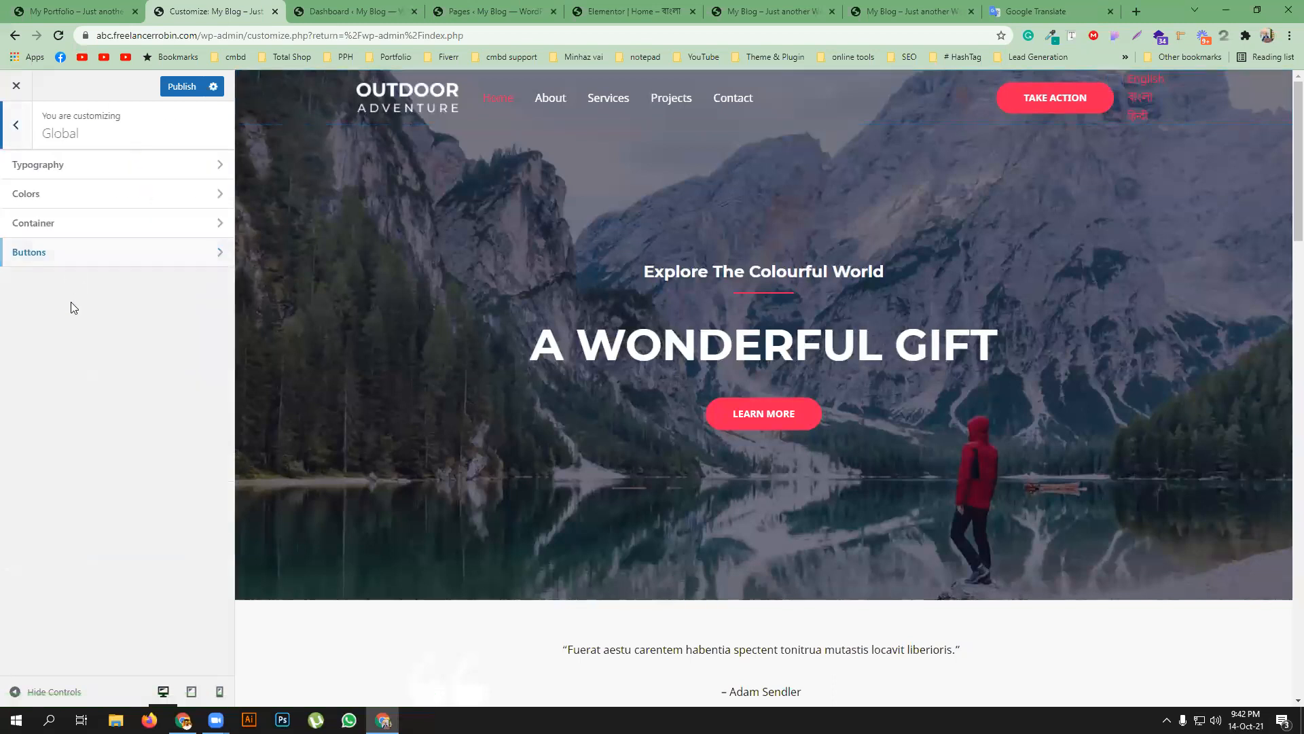
pyautogui.click(96, 197)
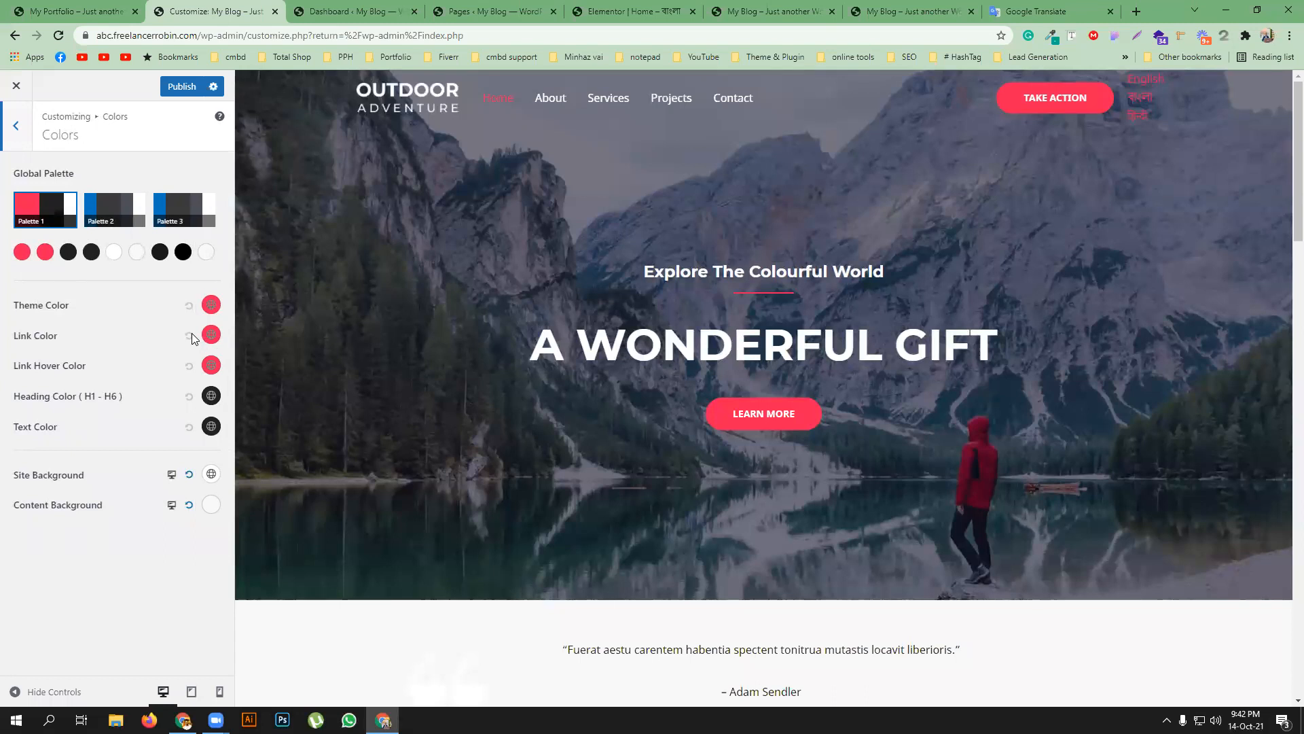
pyautogui.click(212, 334)
pyautogui.moveTo(59, 375); pyautogui.dragTo(1, 357)
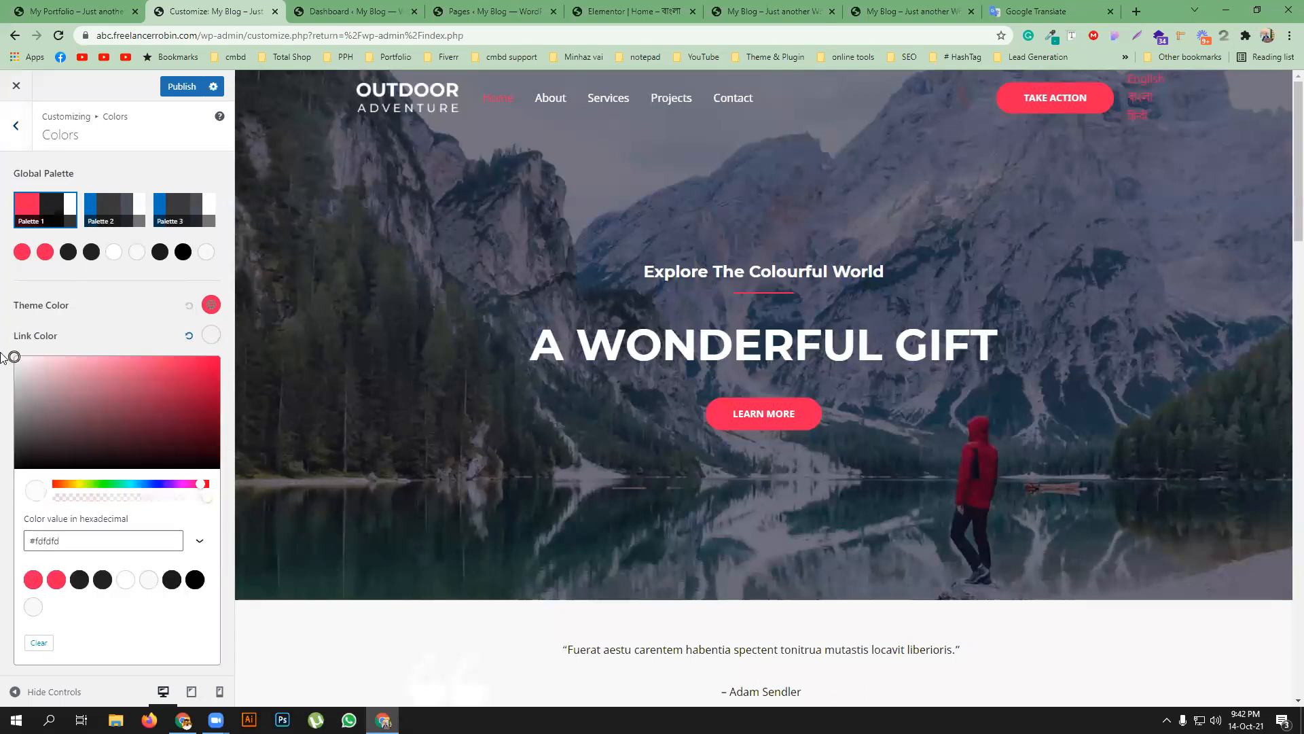
pyautogui.click(121, 309)
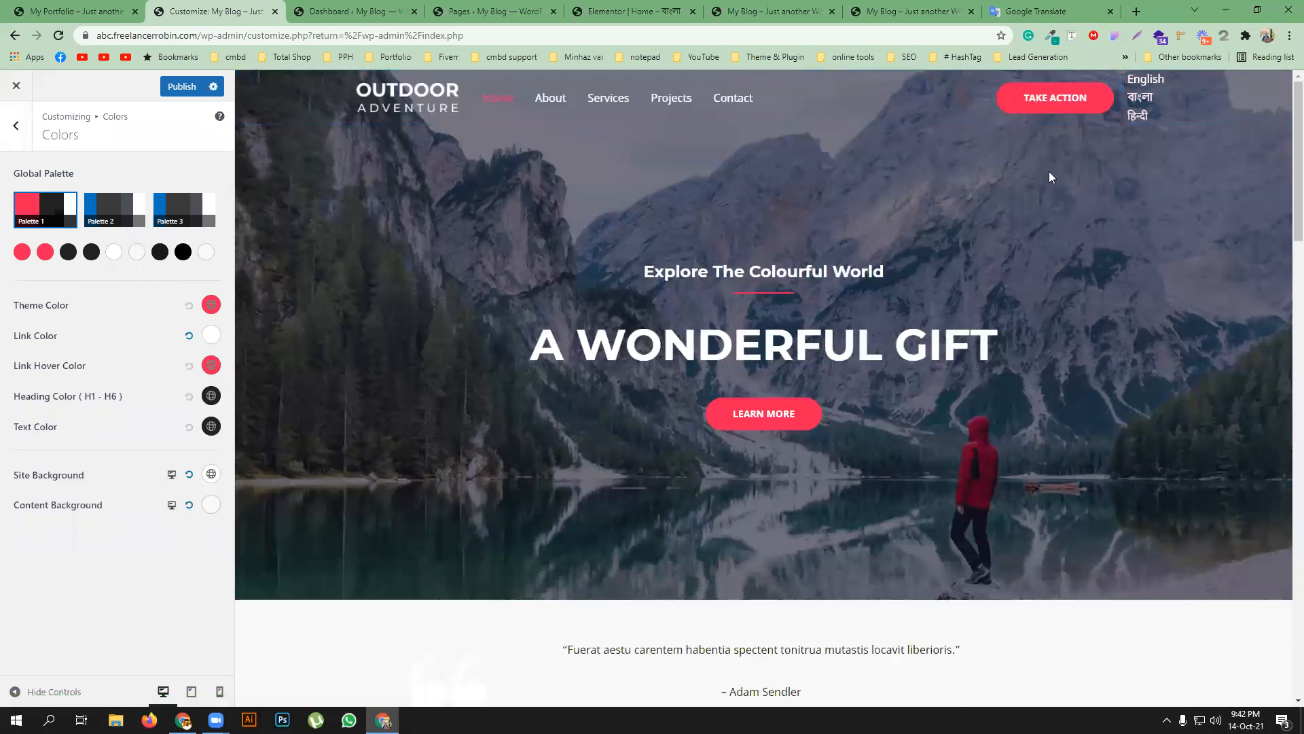
pyautogui.click(27, 135)
pyautogui.click(24, 136)
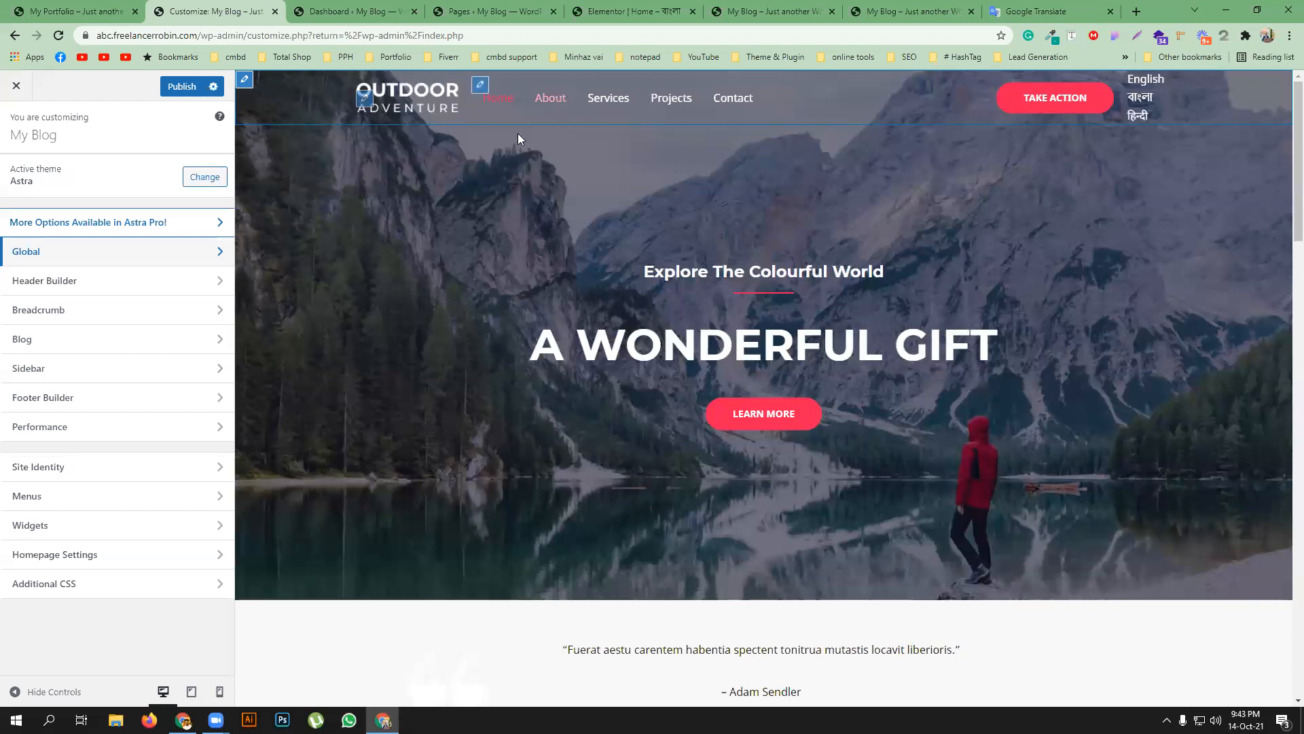
# - Set the submenu width of the header's Primary Menu to 812 px
pyautogui.click(100, 289)
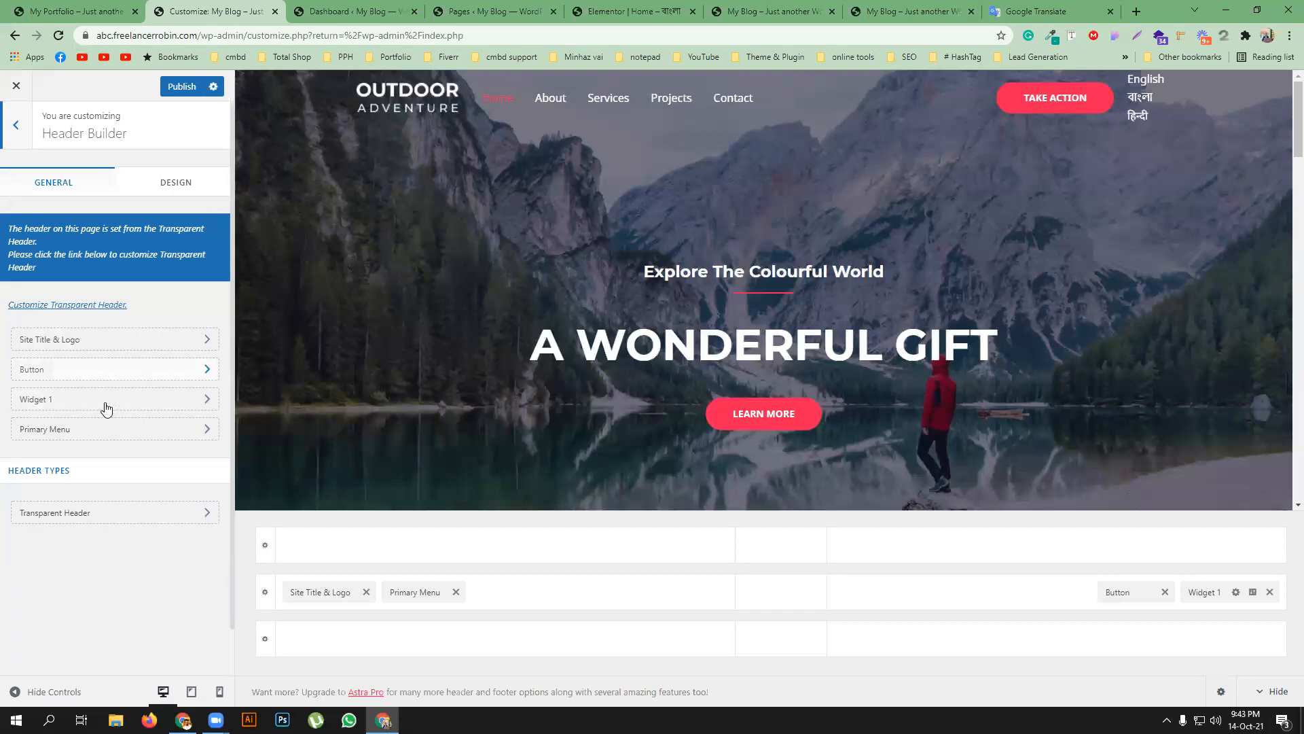
pyautogui.click(131, 436)
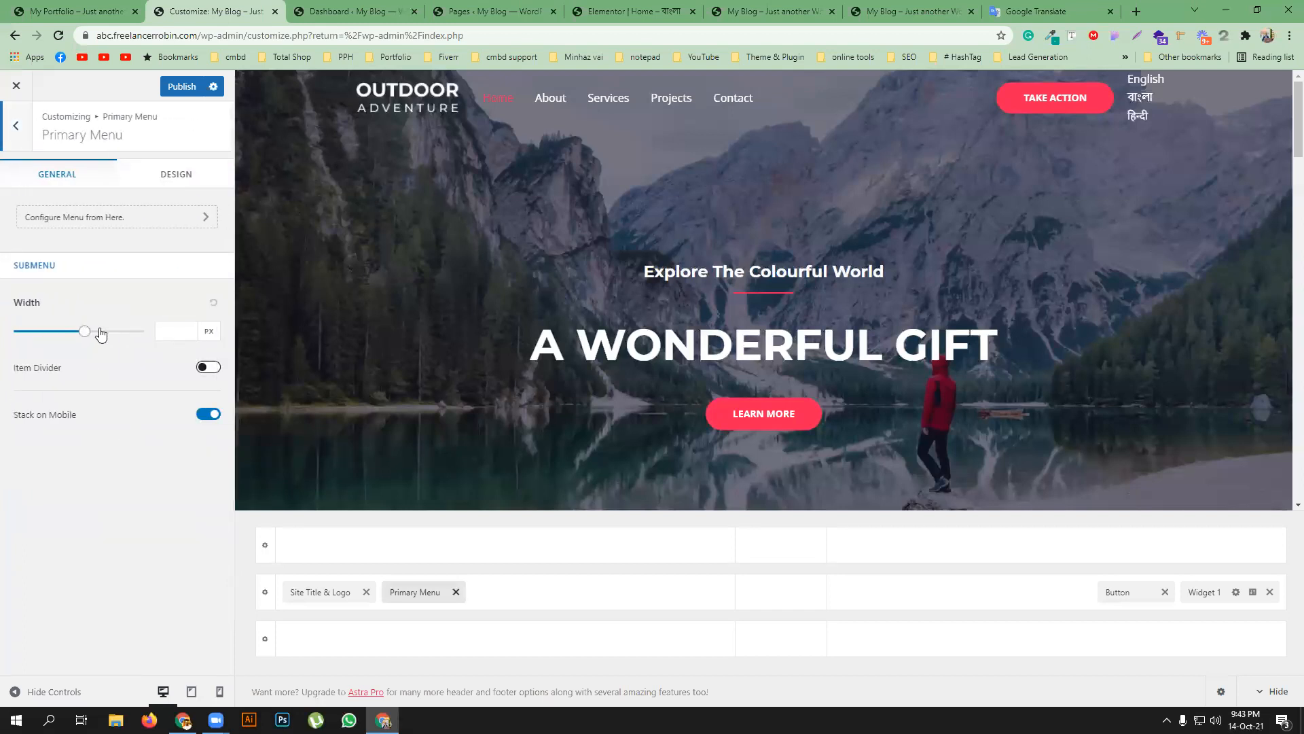
pyautogui.moveTo(81, 337); pyautogui.dragTo(70, 339)
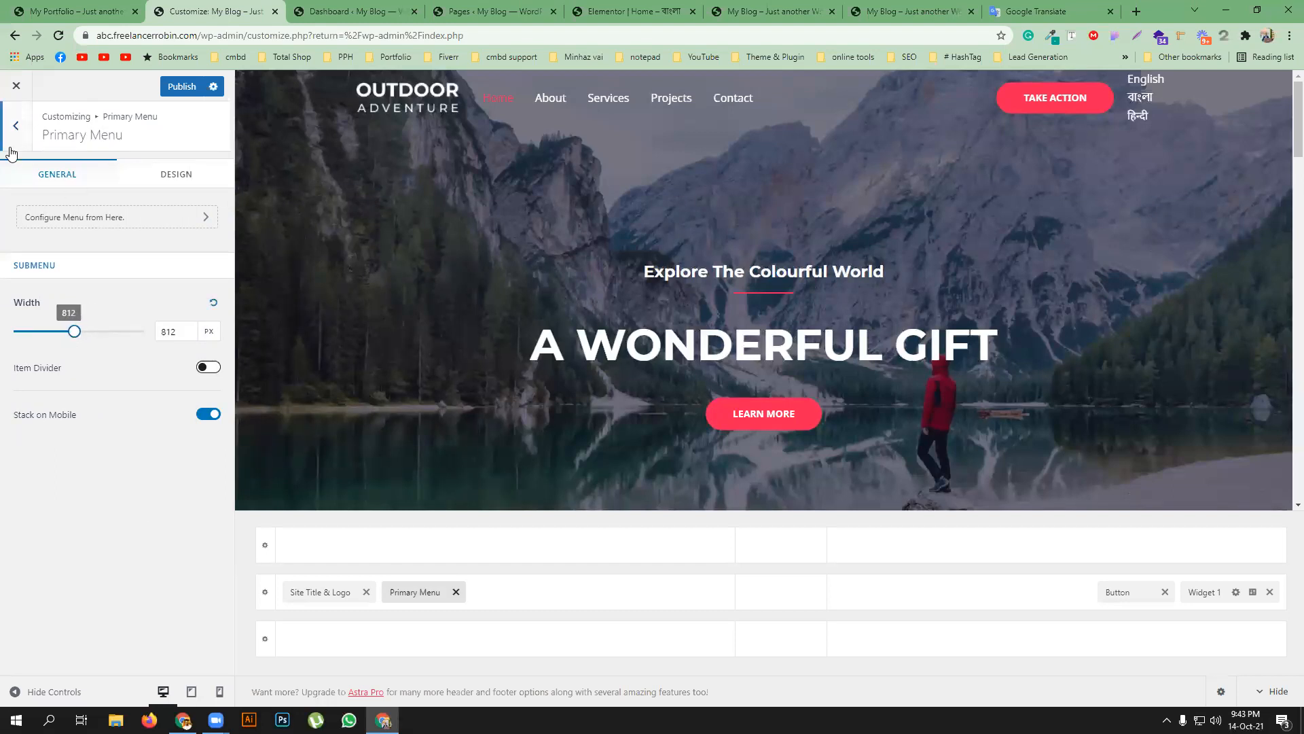
# - Unlink the border widths of the Primary Menu's submenu container and set the right width to 5 and the left to 10
pyautogui.click(179, 194)
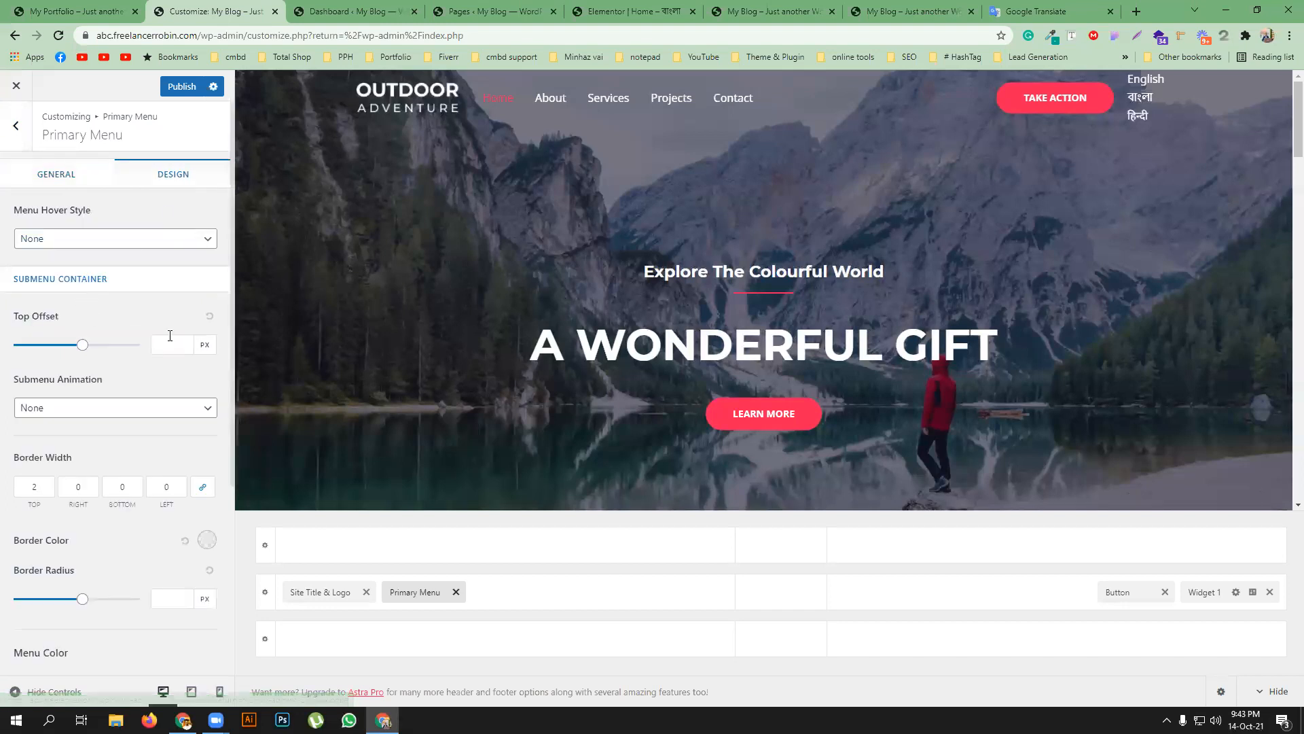
pyautogui.click(202, 487)
pyautogui.click(92, 485)
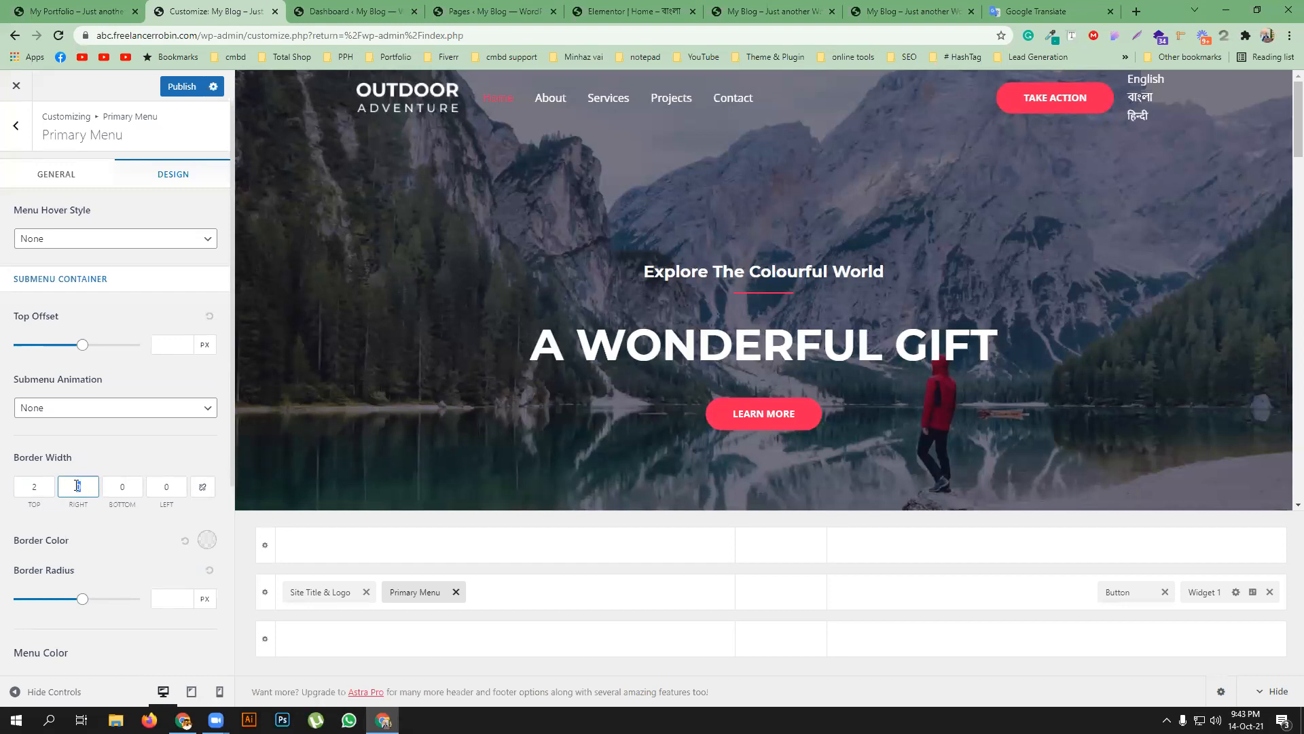
pyautogui.write('5')
pyautogui.doubleClick(167, 487)
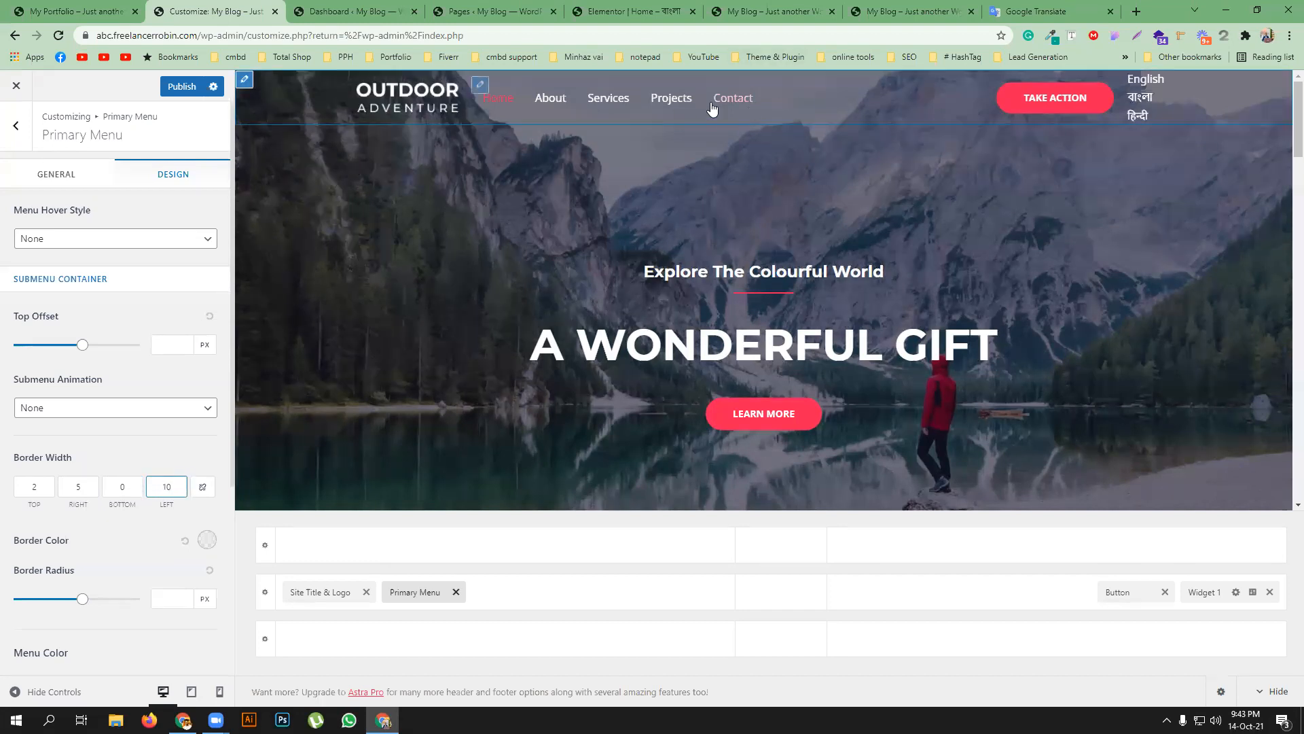
pyautogui.click(479, 89)
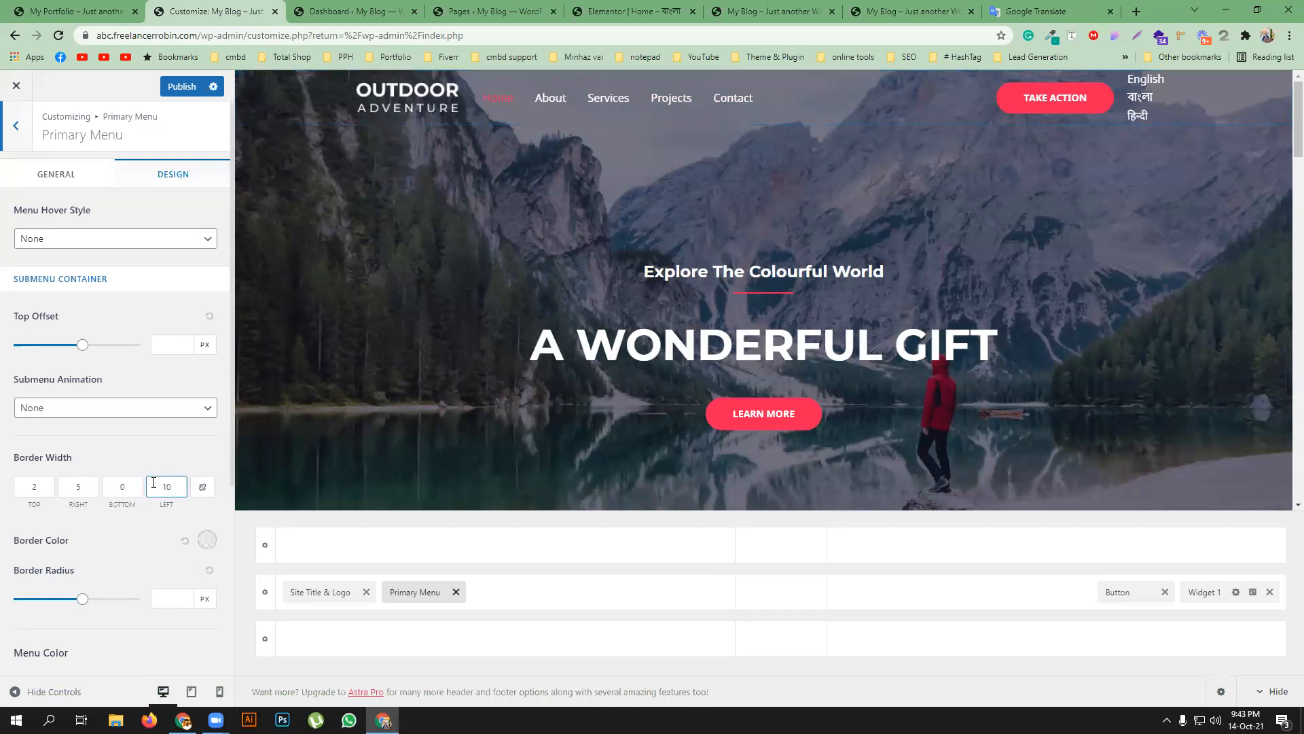
pyautogui.click(33, 175)
pyautogui.click(16, 125)
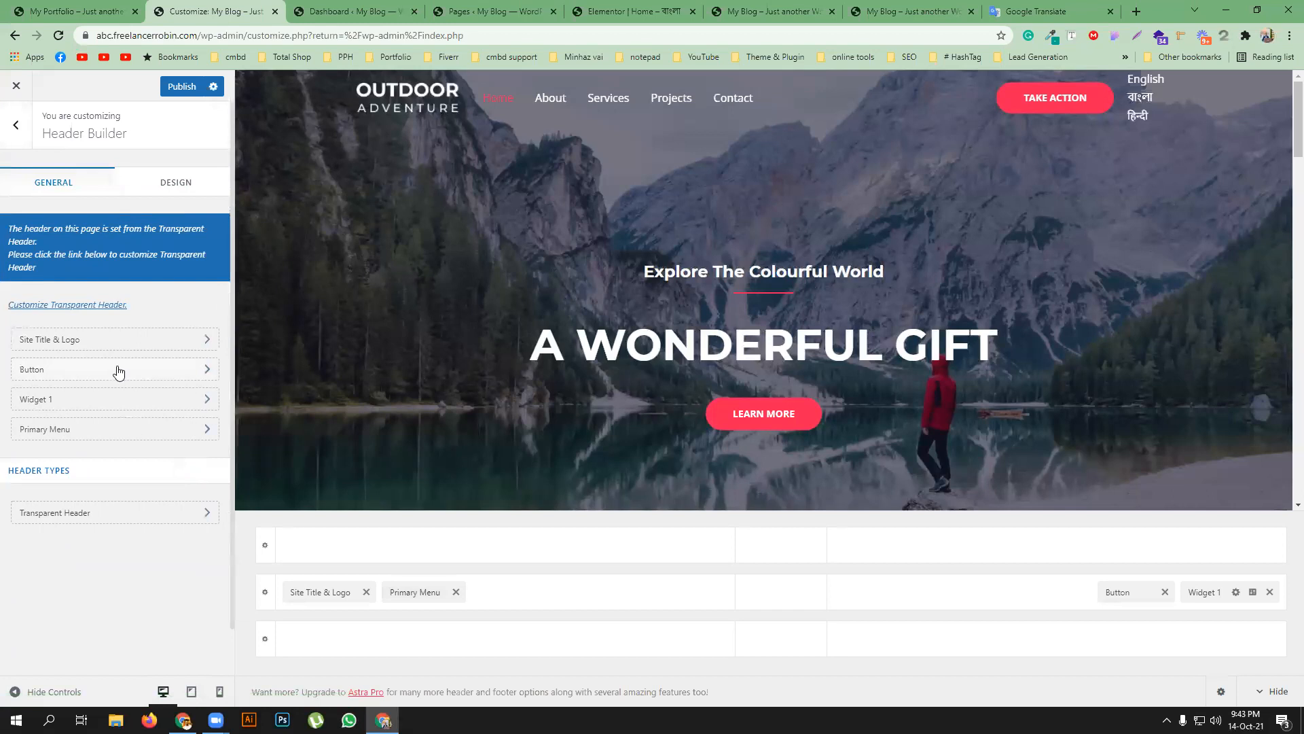
# - Unlink the header button's margins and set its right margin to 30 px
pyautogui.click(151, 369)
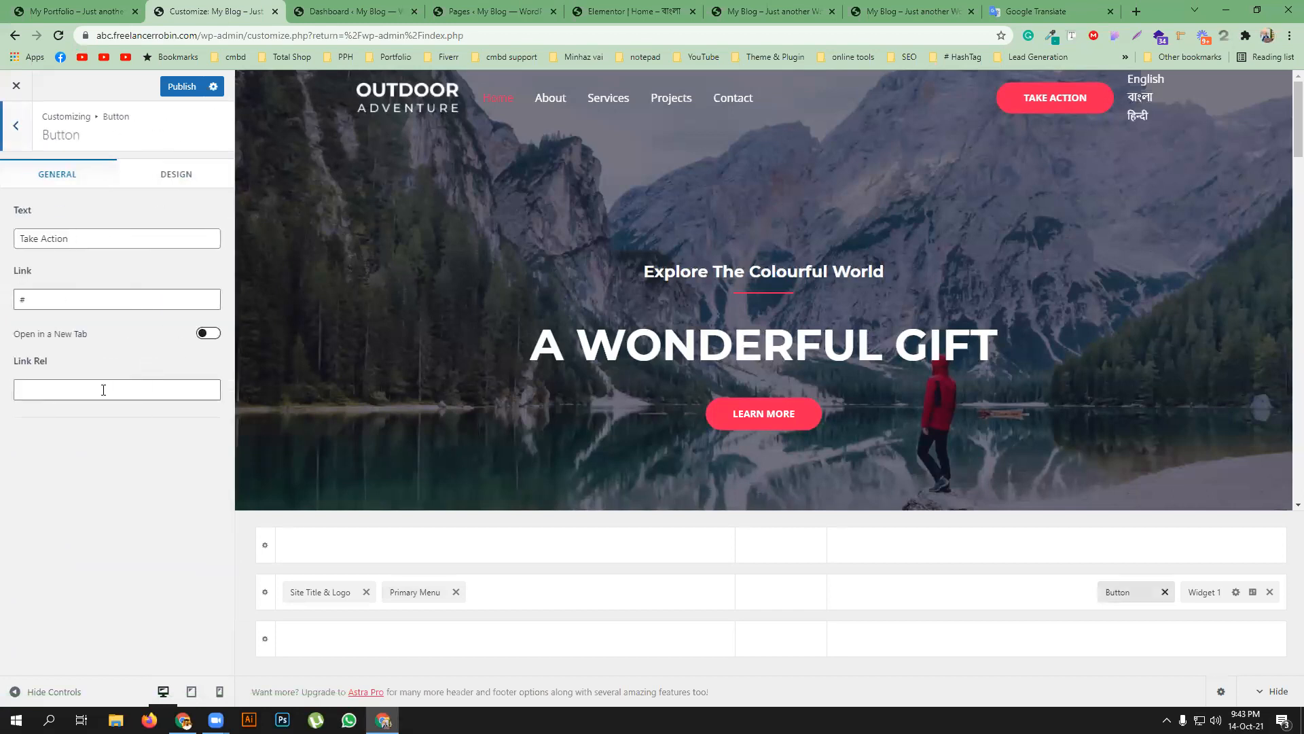
pyautogui.click(178, 175)
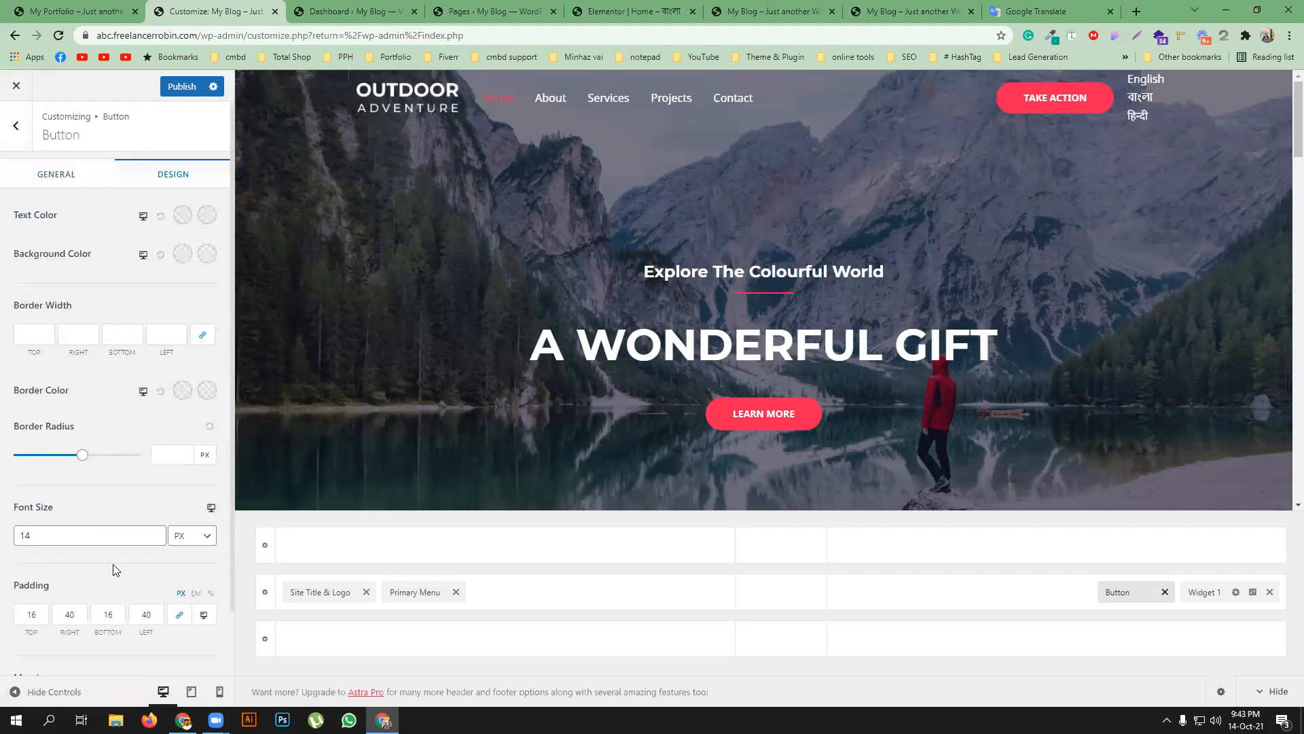
pyautogui.scroll(-1, 113, 570)
pyautogui.click(180, 634)
pyautogui.click(96, 639)
pyautogui.click(78, 637)
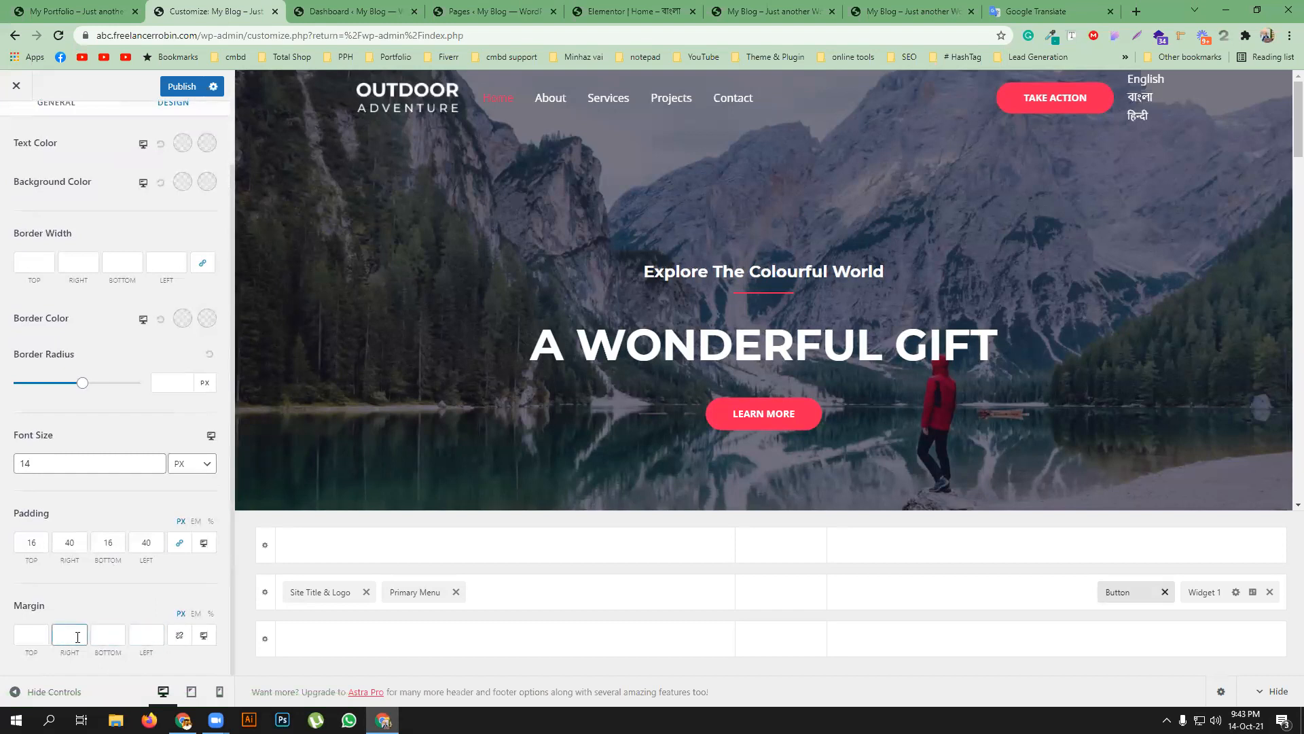
pyautogui.write('10')
pyautogui.doubleClick(76, 633)
pyautogui.write('30')
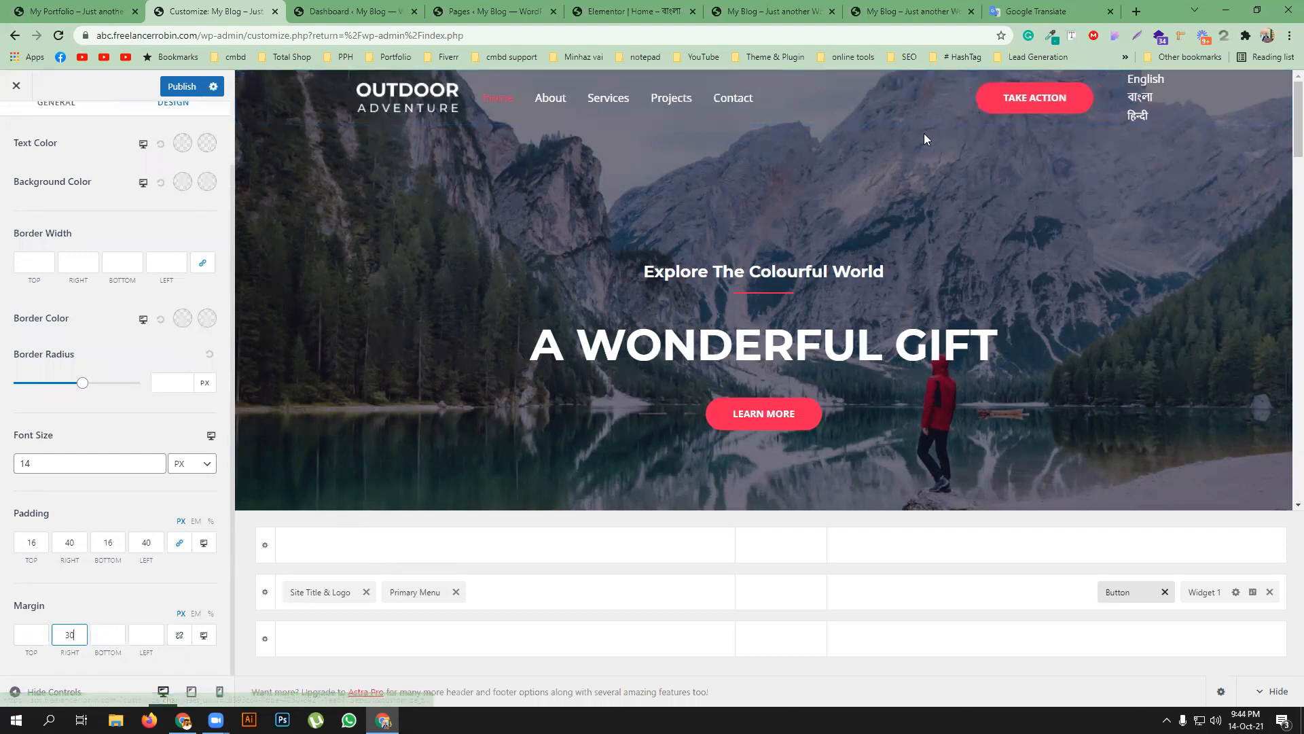
pyautogui.scroll(2, 80, 217)
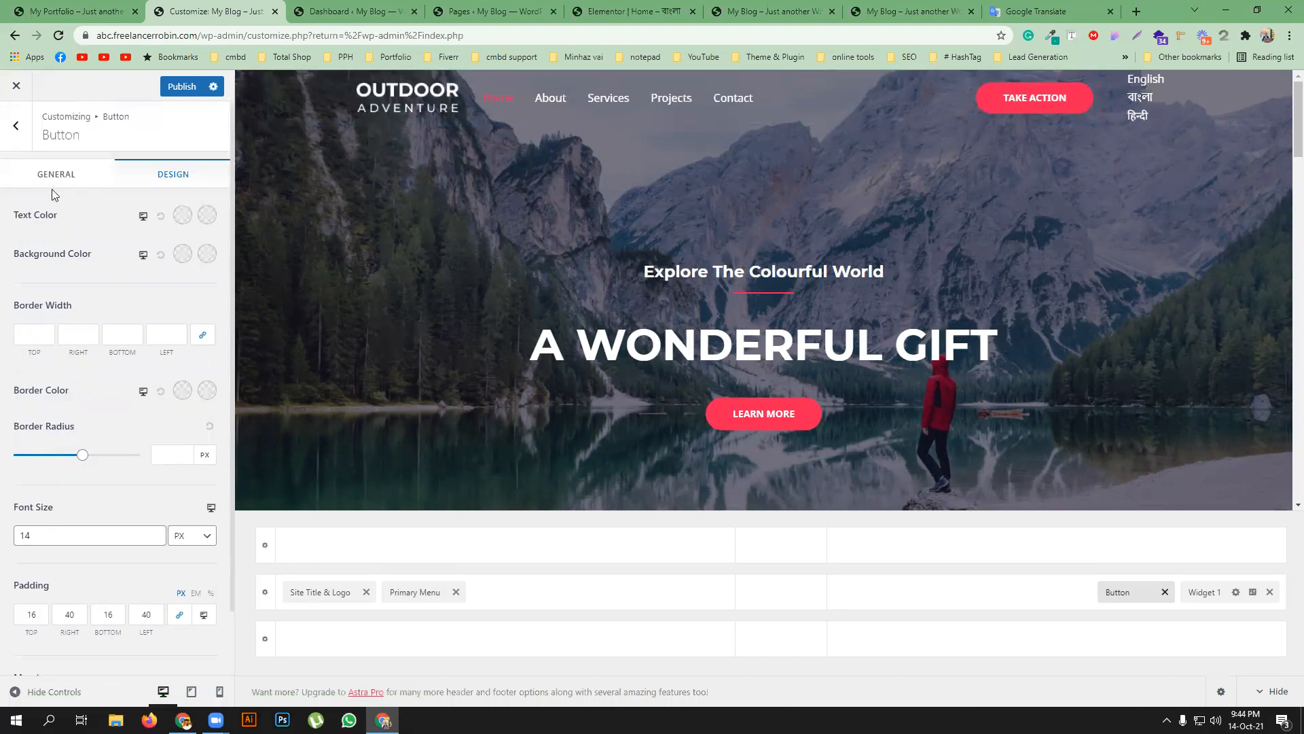
pyautogui.click(17, 140)
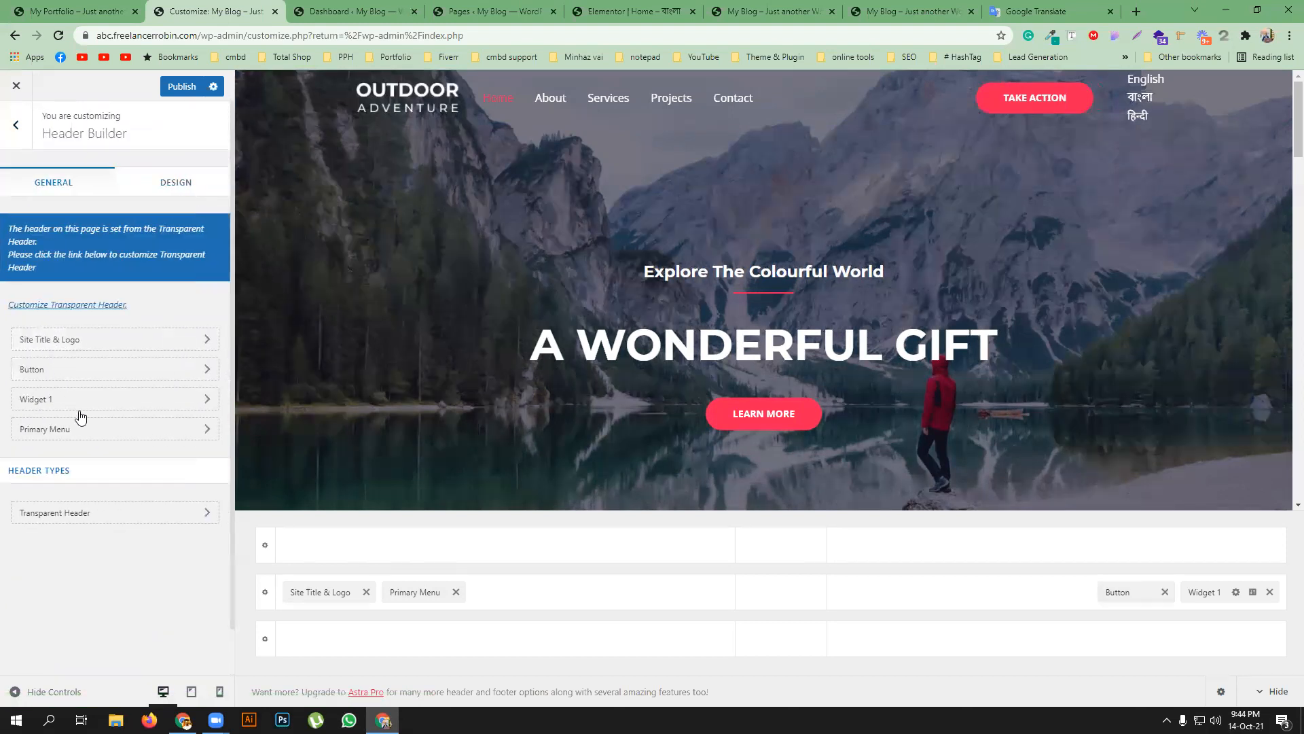
# - Unlink the header logo's margins and set its left margin to 10 px and right margin to 40 px
pyautogui.click(107, 345)
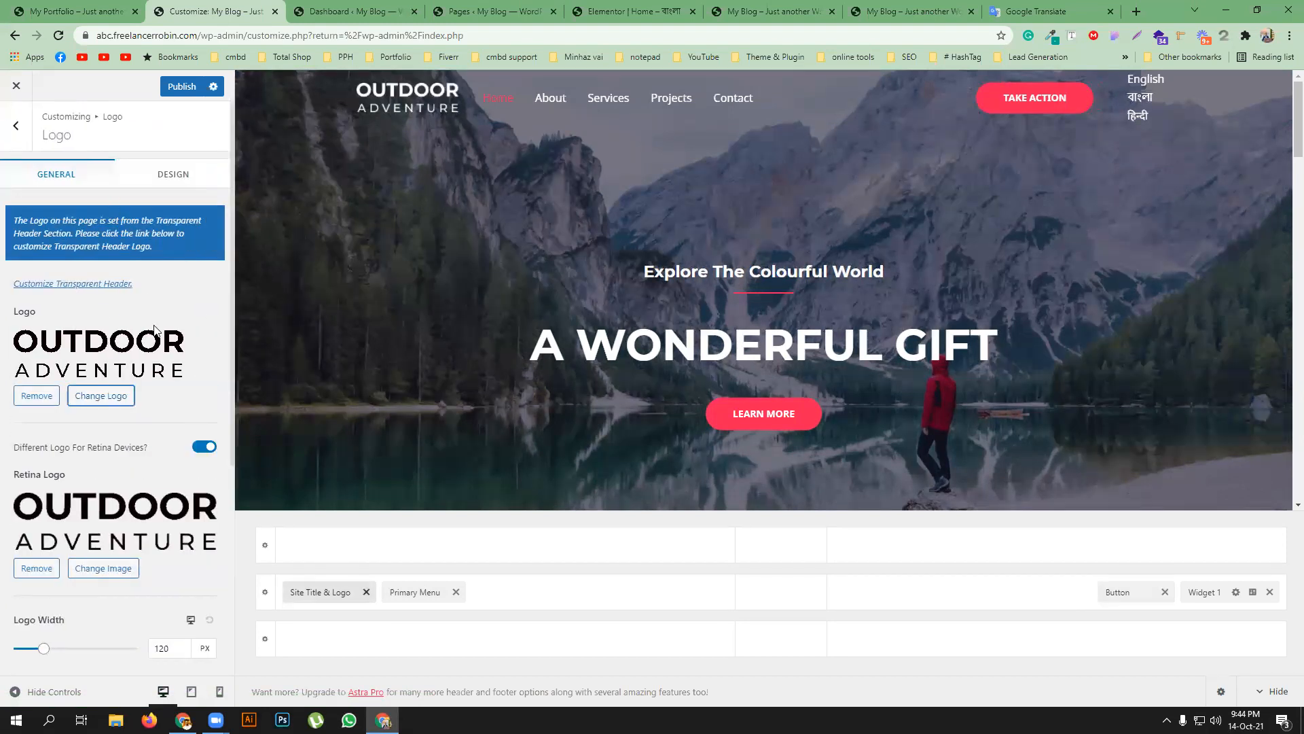
pyautogui.scroll(-5, 156, 331)
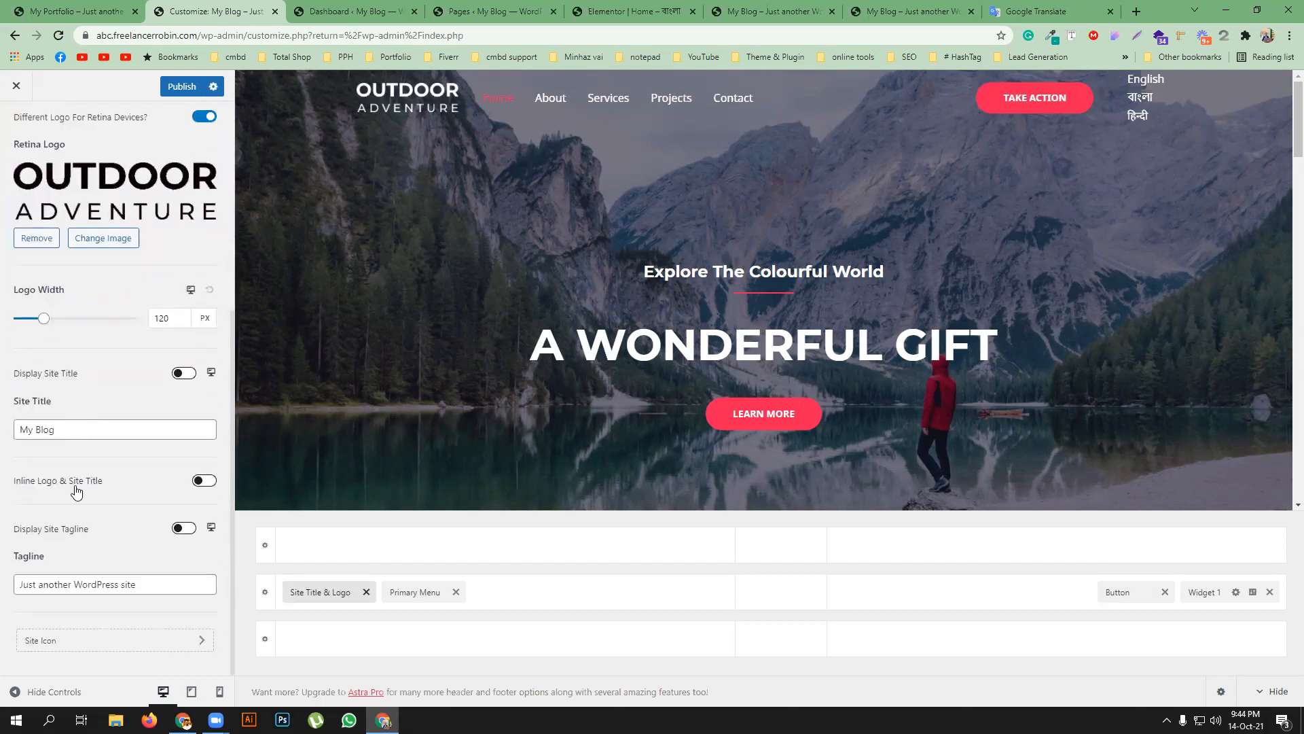
pyautogui.scroll(5, 81, 509)
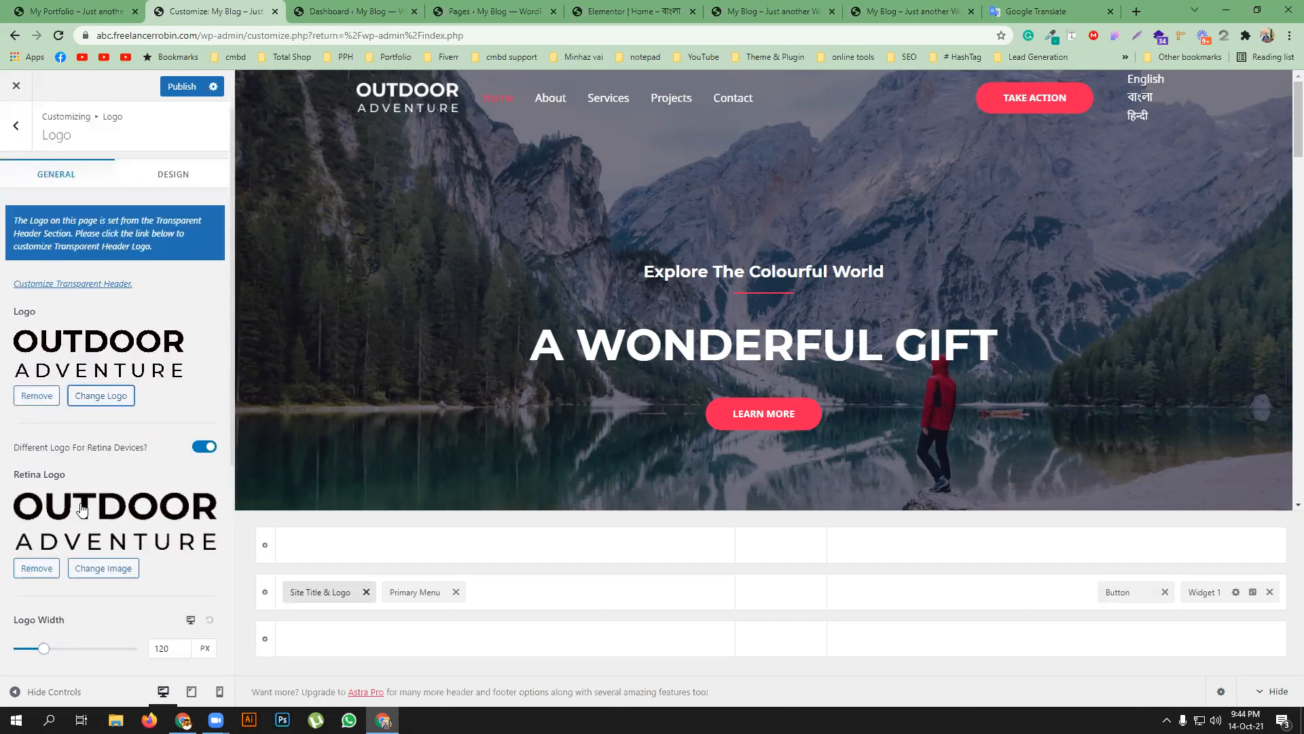
pyautogui.click(166, 172)
pyautogui.click(148, 342)
pyautogui.click(182, 344)
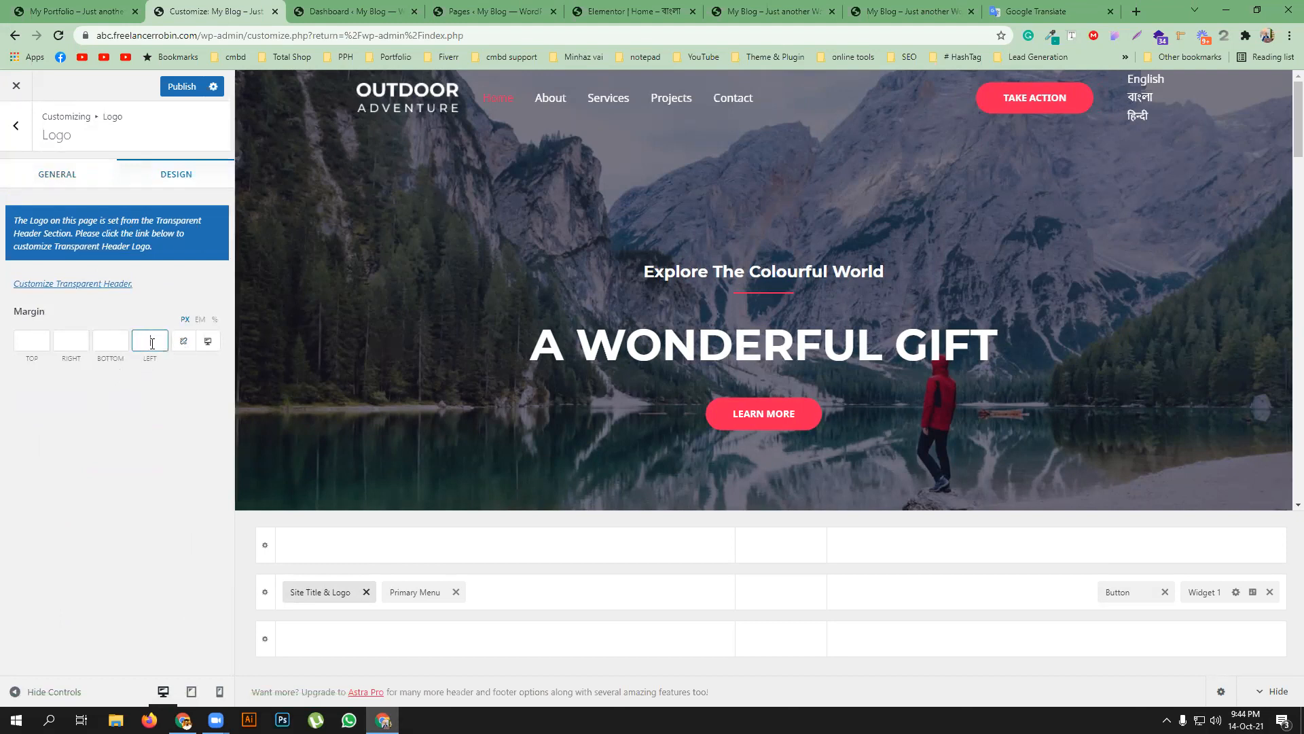
pyautogui.write('10')
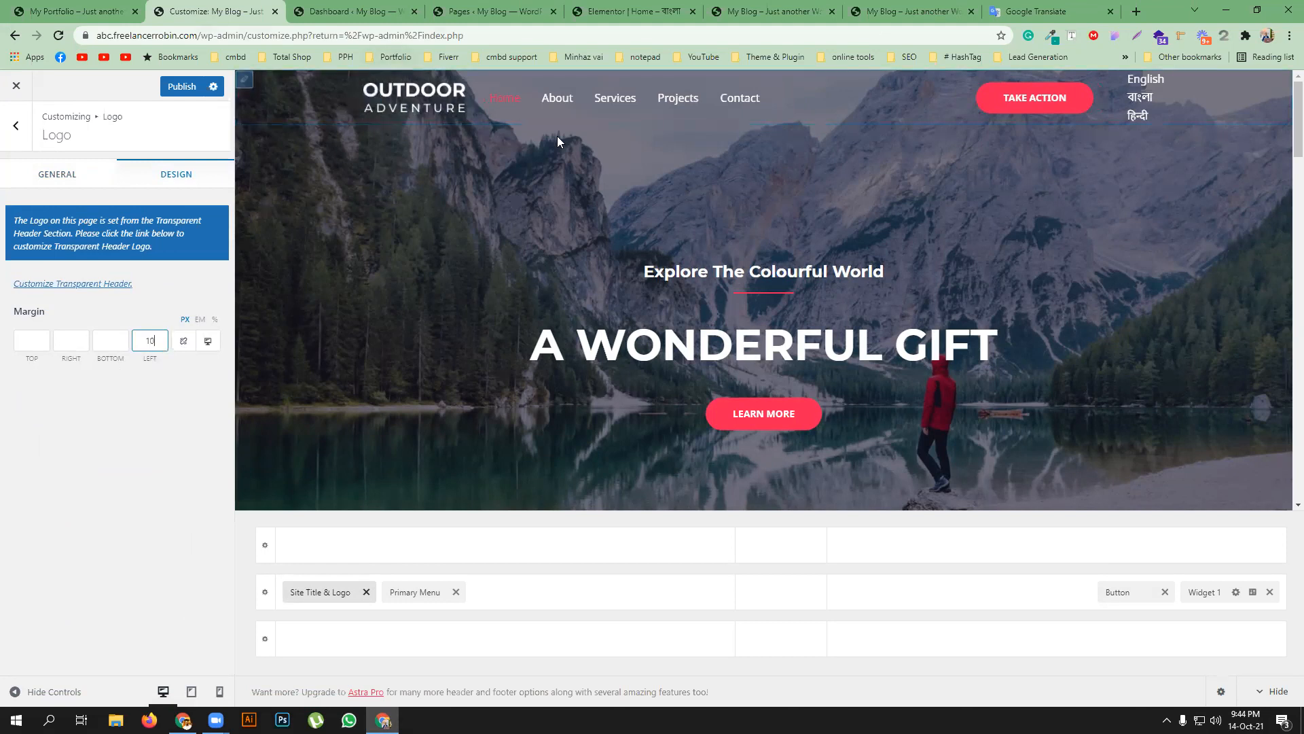
pyautogui.click(75, 345)
pyautogui.write('20')
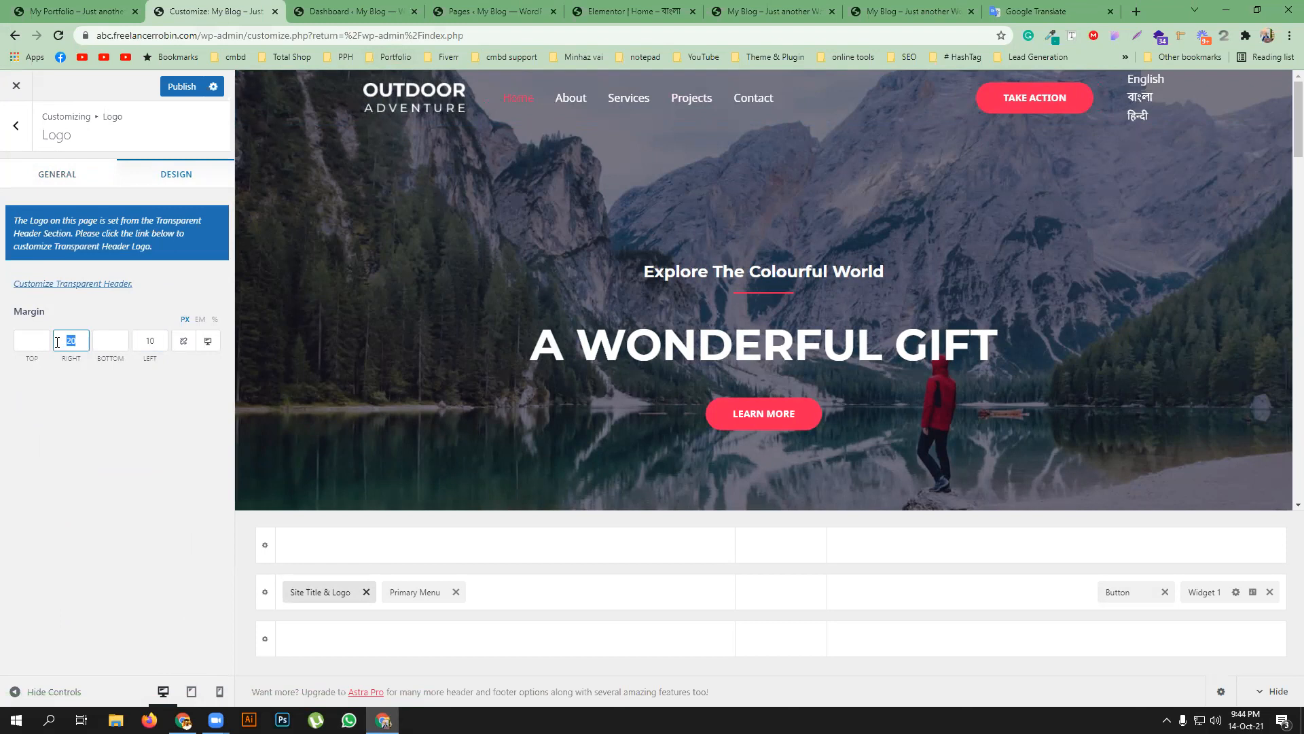
pyautogui.write('40')
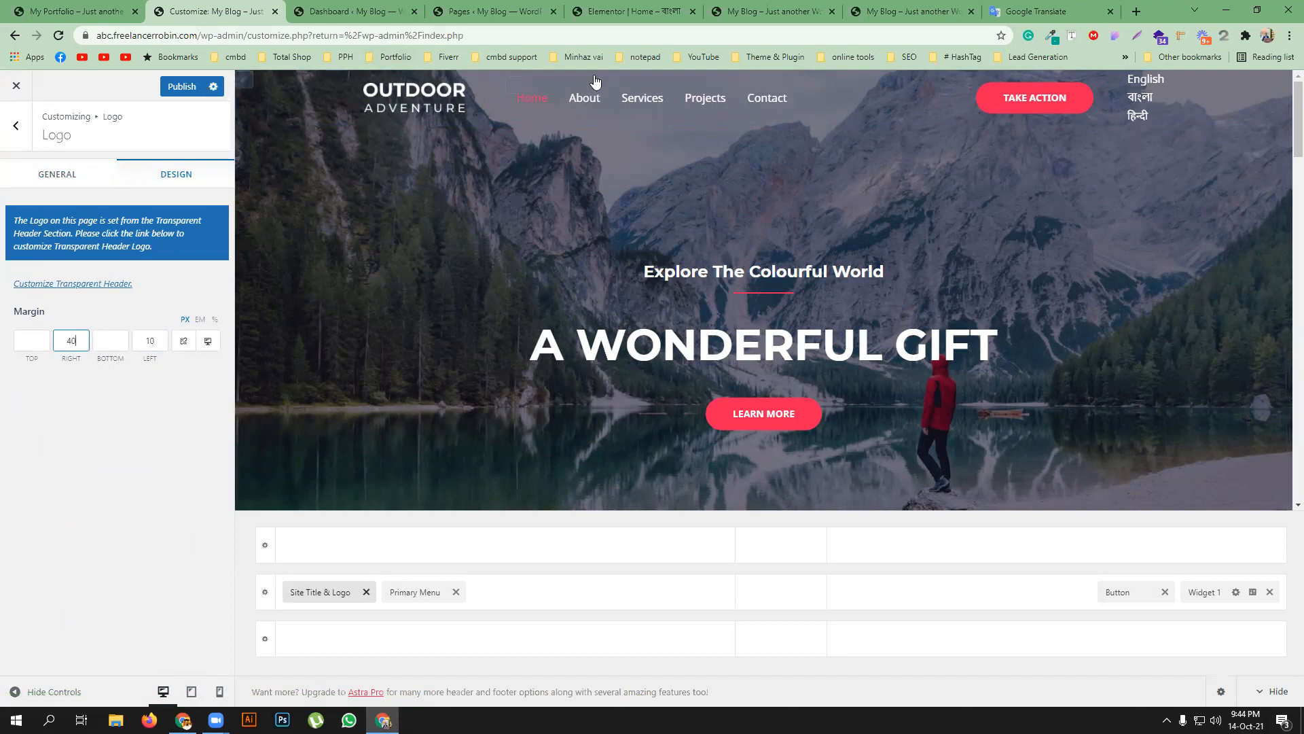
# - Publish the header changes and open the live site's home page in a separate tab
pyautogui.click(180, 89)
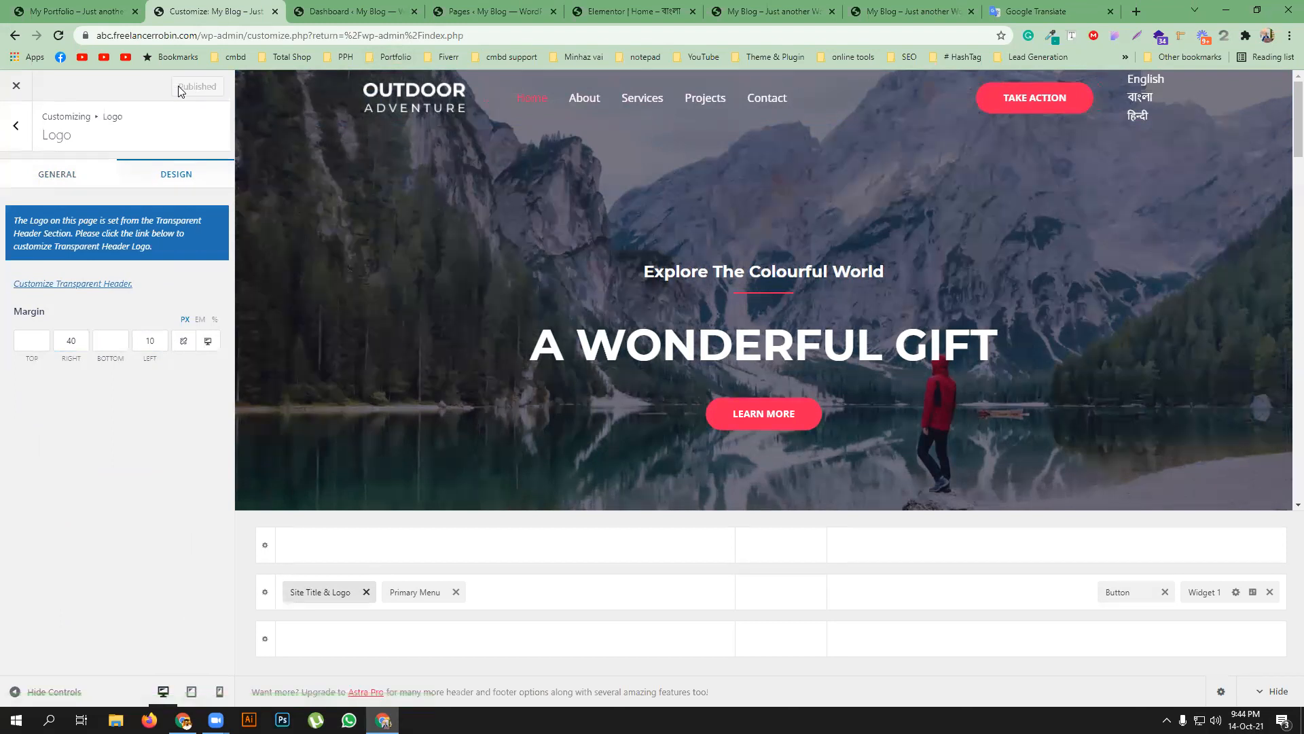
pyautogui.click(18, 88)
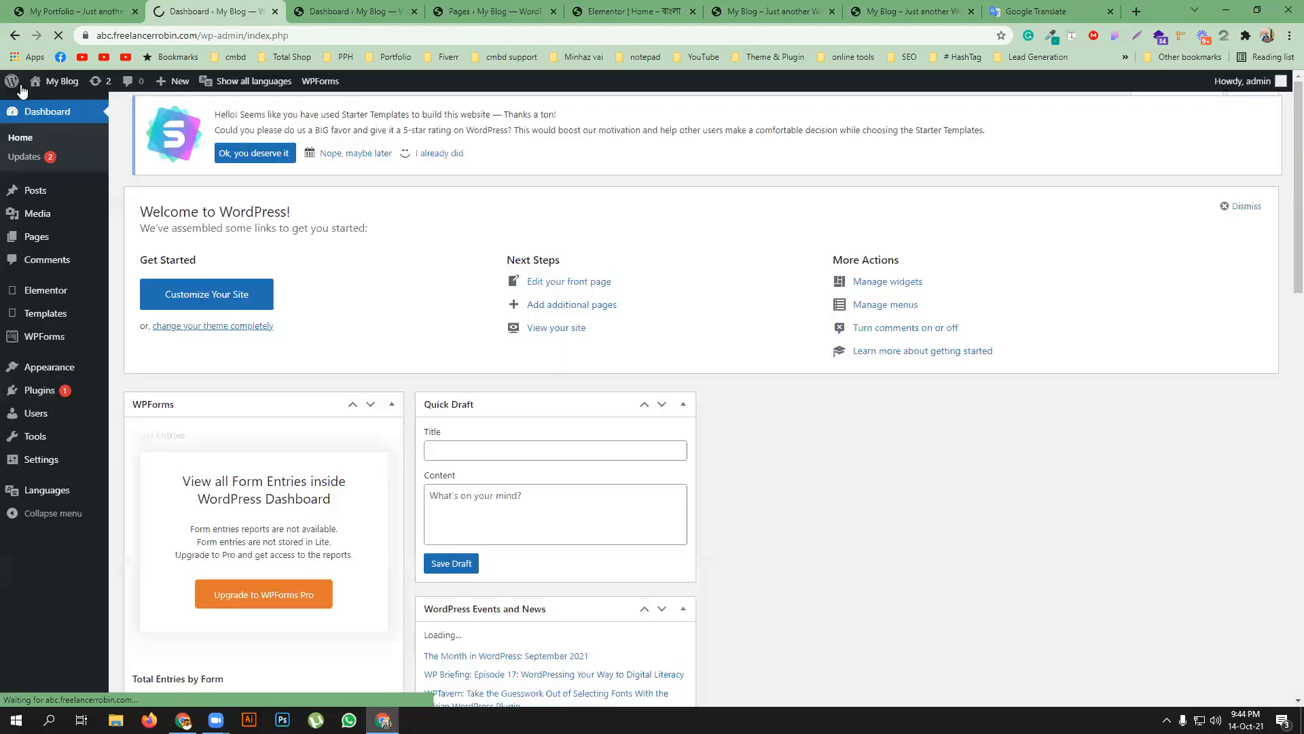
pyautogui.click(55, 109)
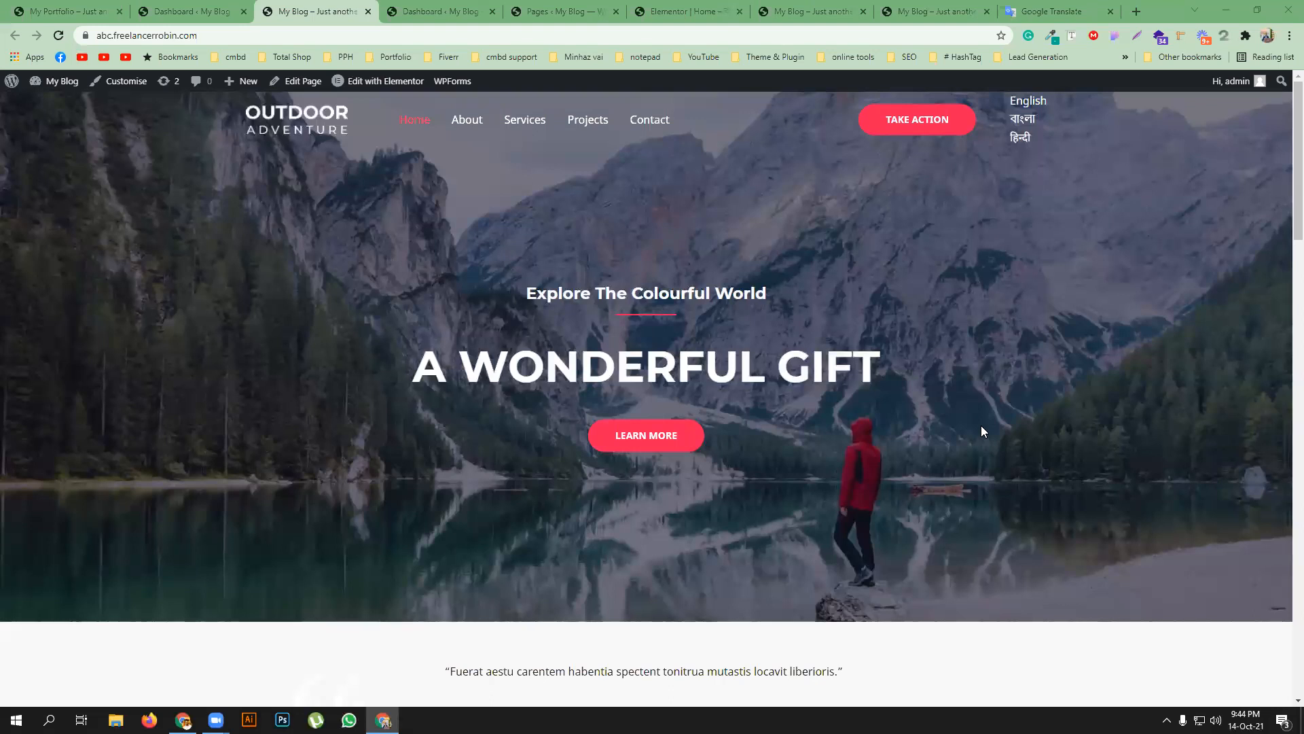
# - Switch the live home page to Bengali and review its content down to the footer
pyautogui.click(1030, 121)
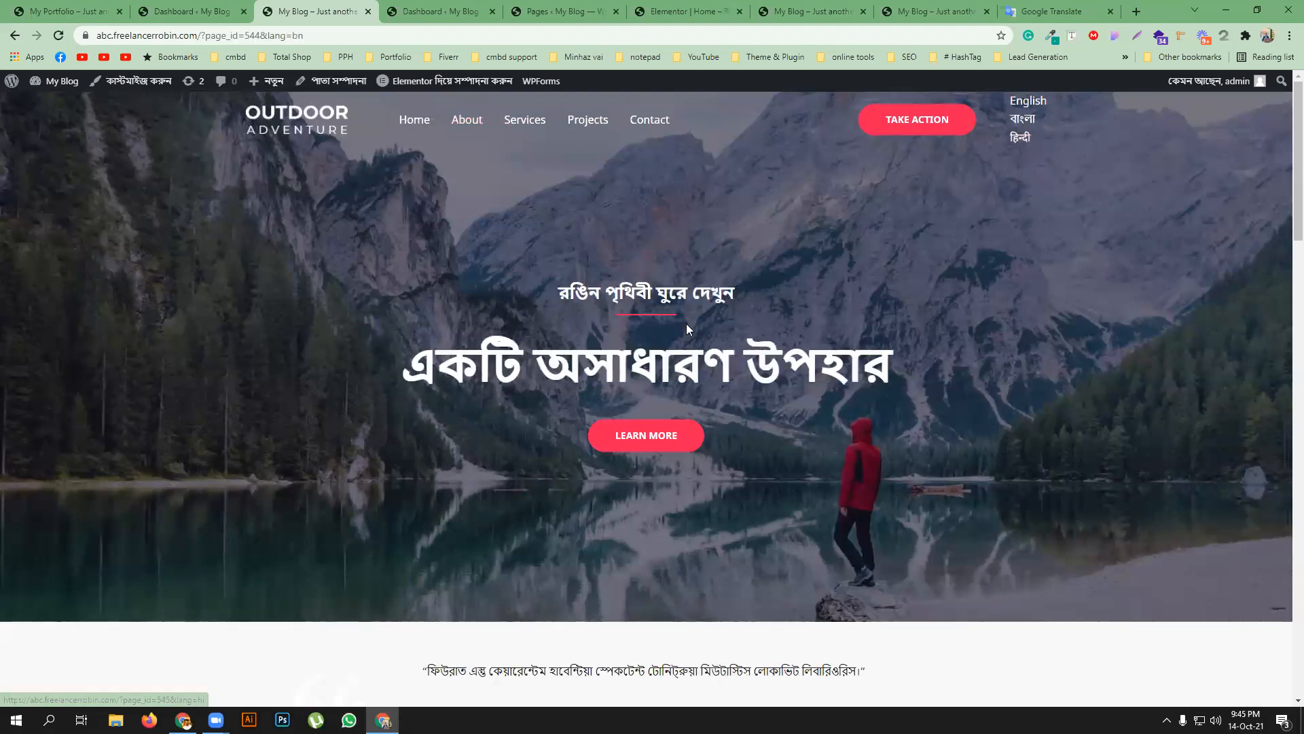
pyautogui.scroll(-15, 708, 347)
pyautogui.scroll(-8, 707, 347)
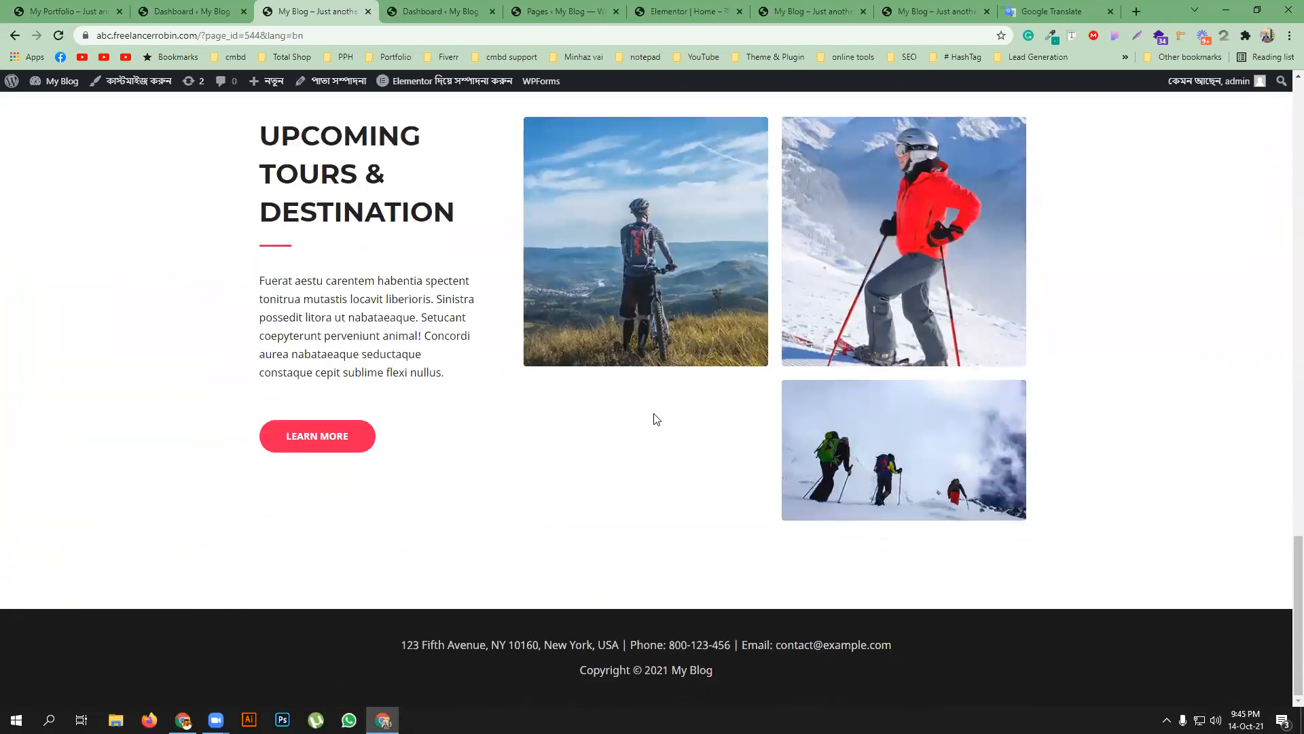
pyautogui.scroll(7, 646, 434)
pyautogui.scroll(10, 650, 437)
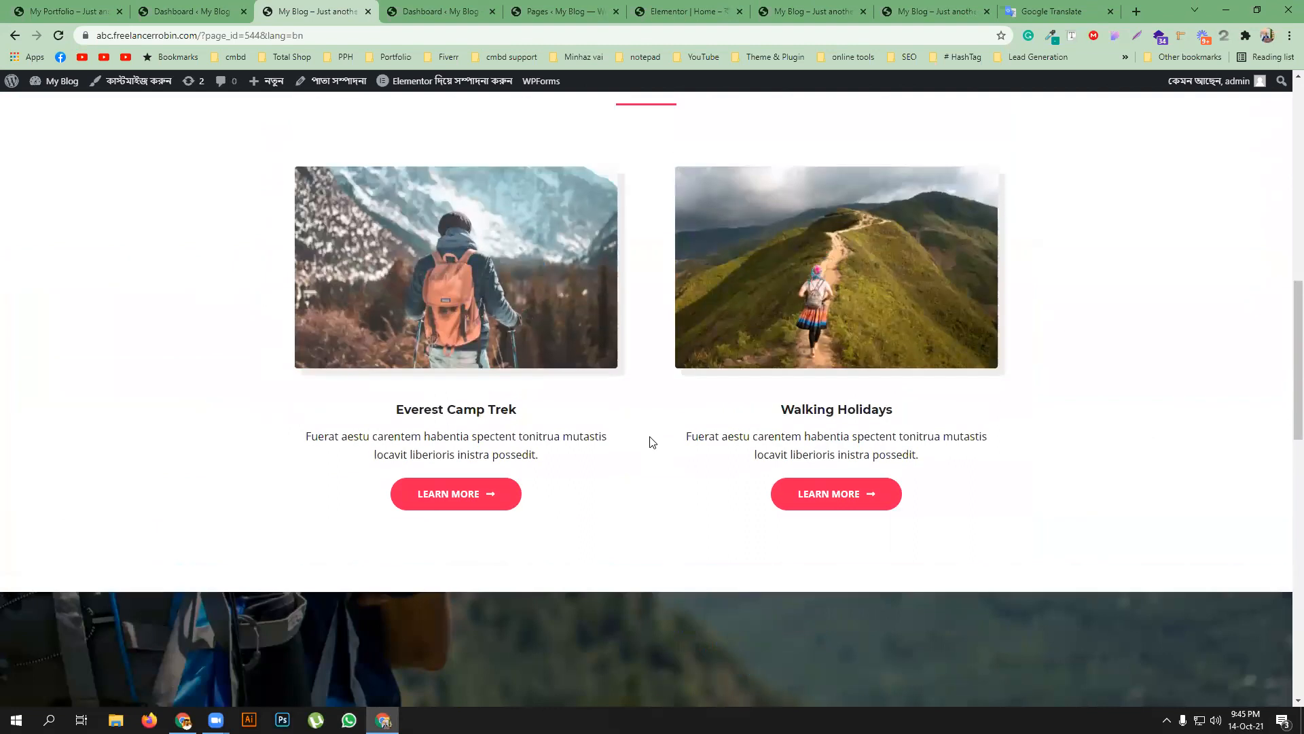
pyautogui.scroll(1, 712, 293)
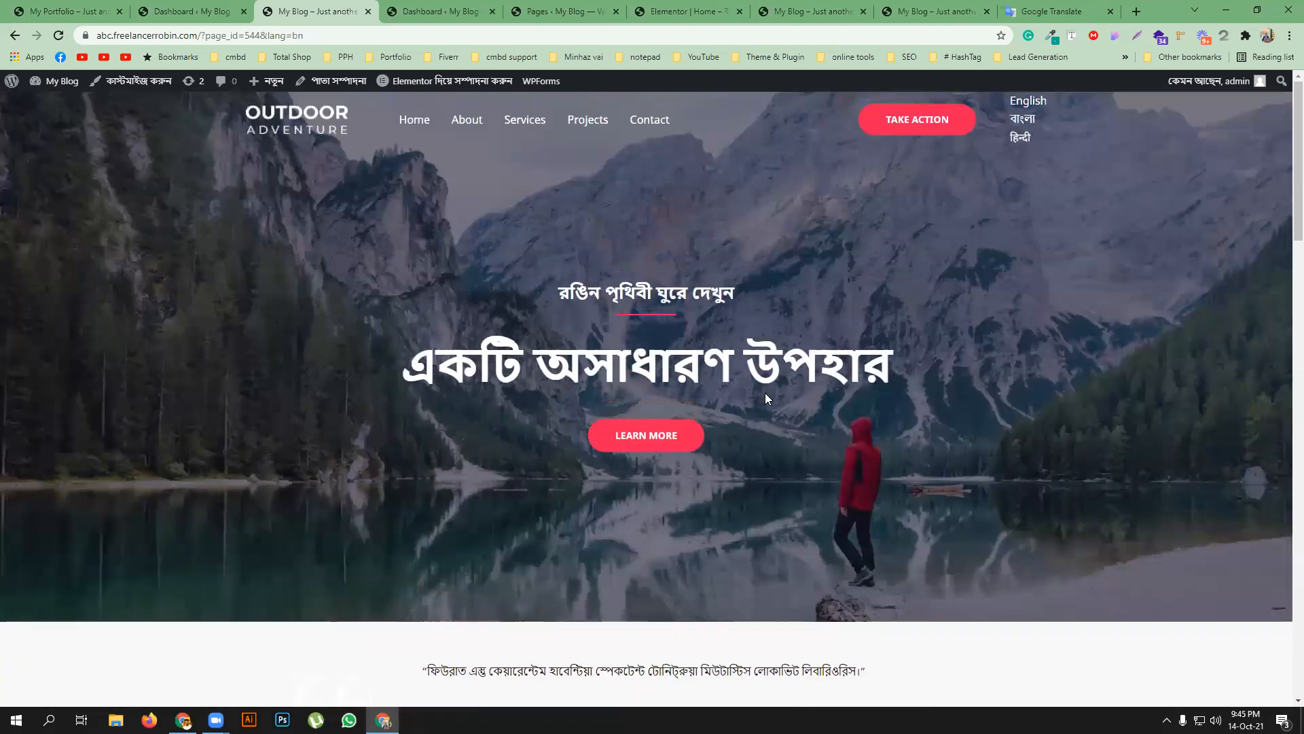
# - Switch the live home page back to English and review its sections down to the footer
pyautogui.click(1035, 104)
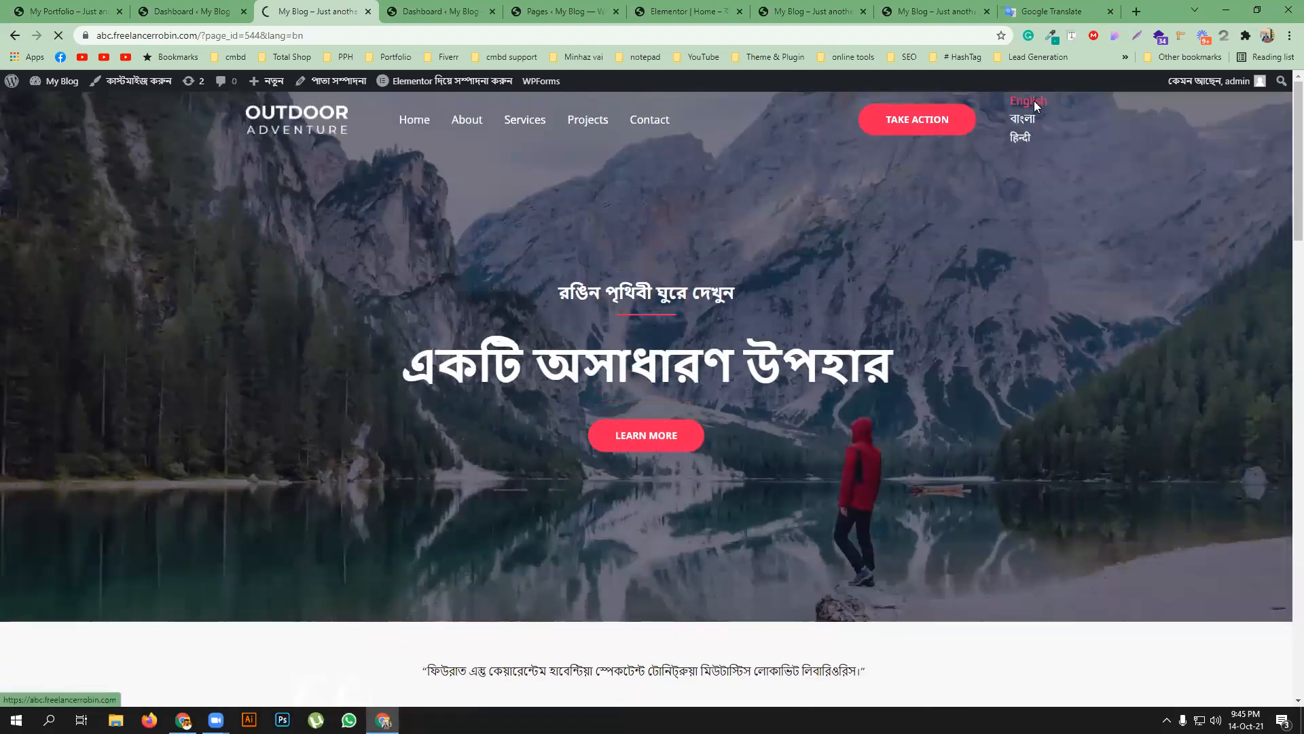
pyautogui.scroll(-6, 641, 315)
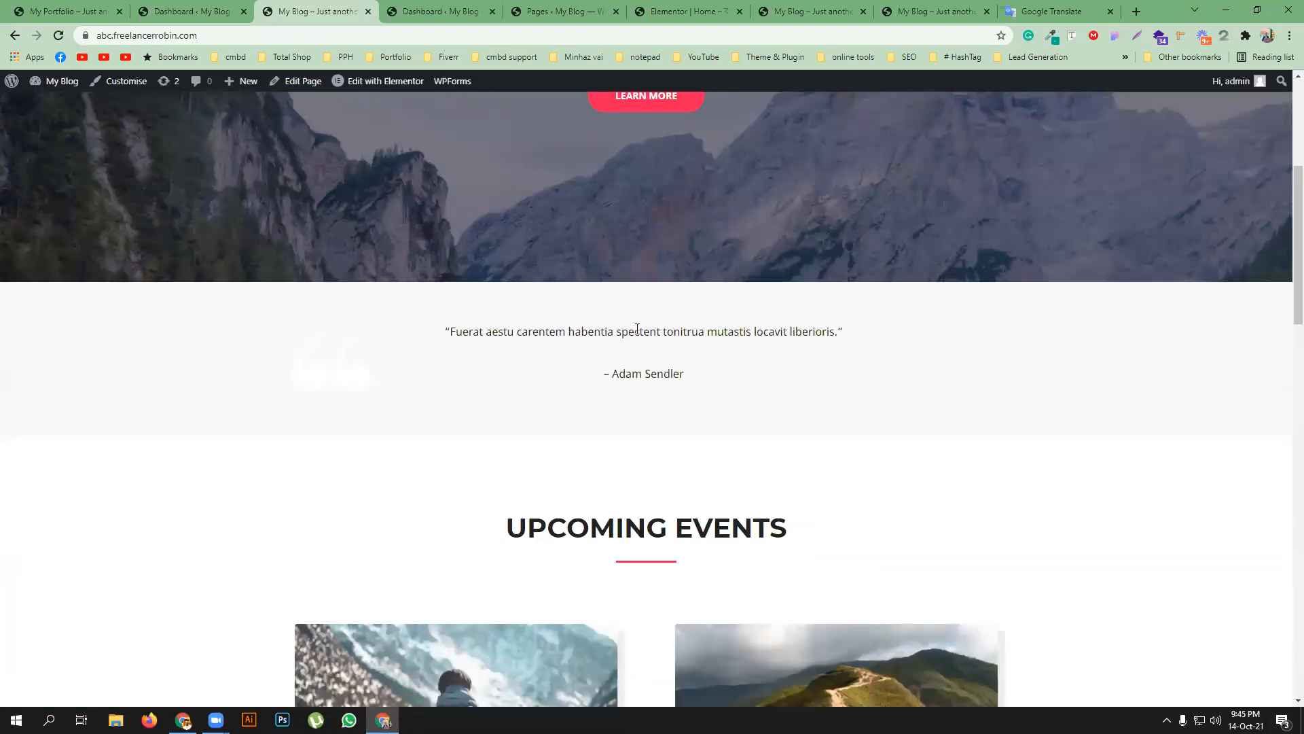
pyautogui.scroll(-10, 638, 334)
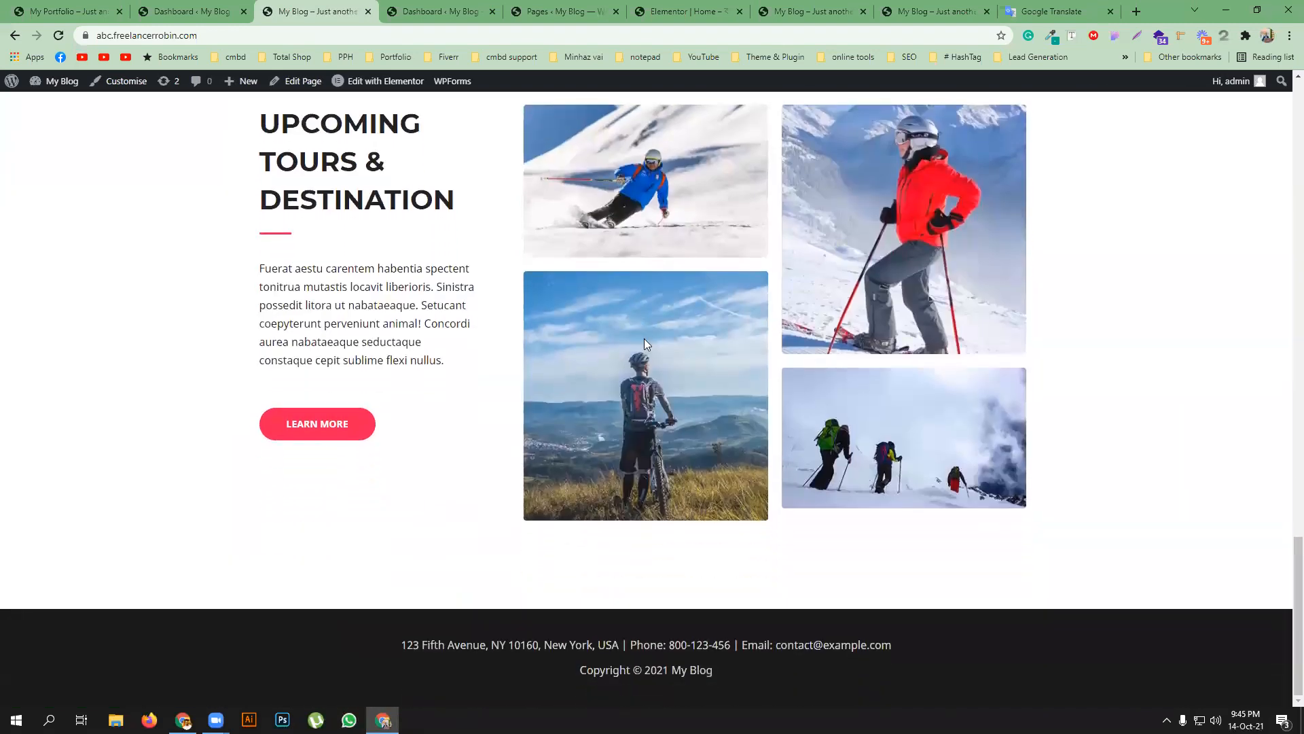
pyautogui.scroll(10, 647, 335)
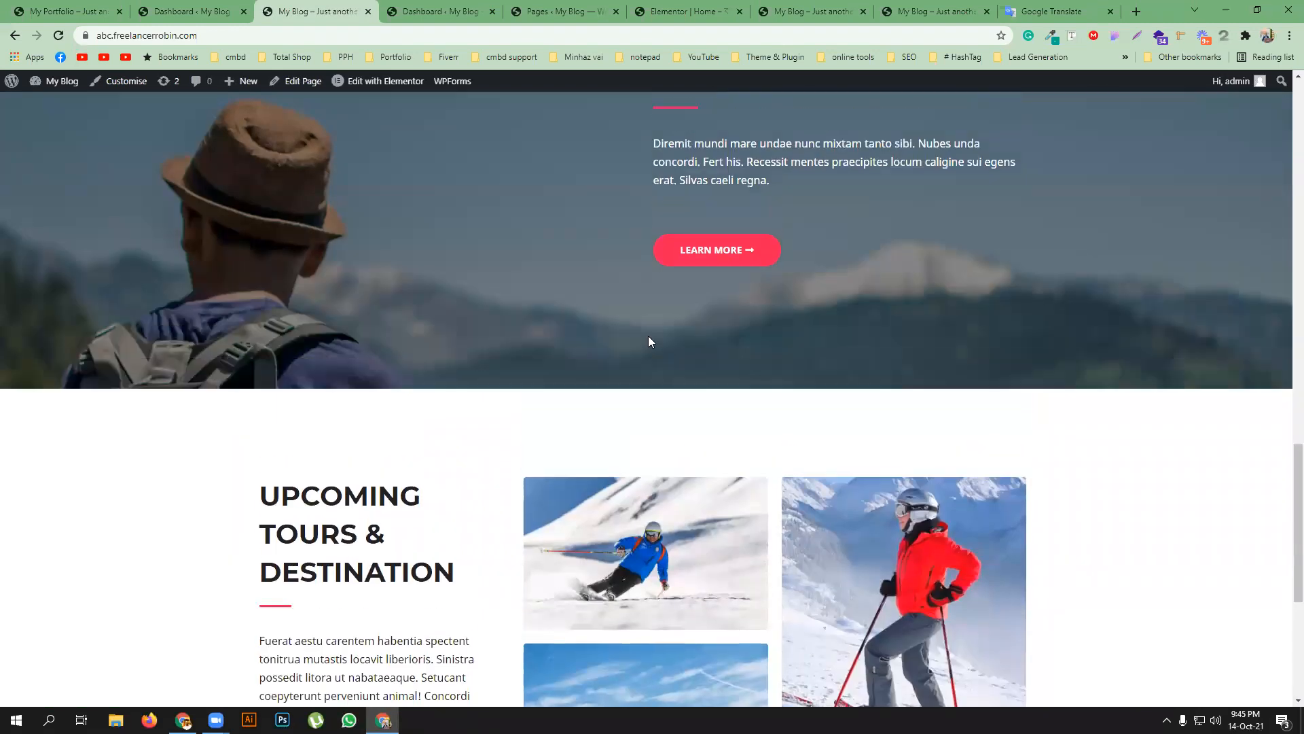
pyautogui.scroll(5, 646, 333)
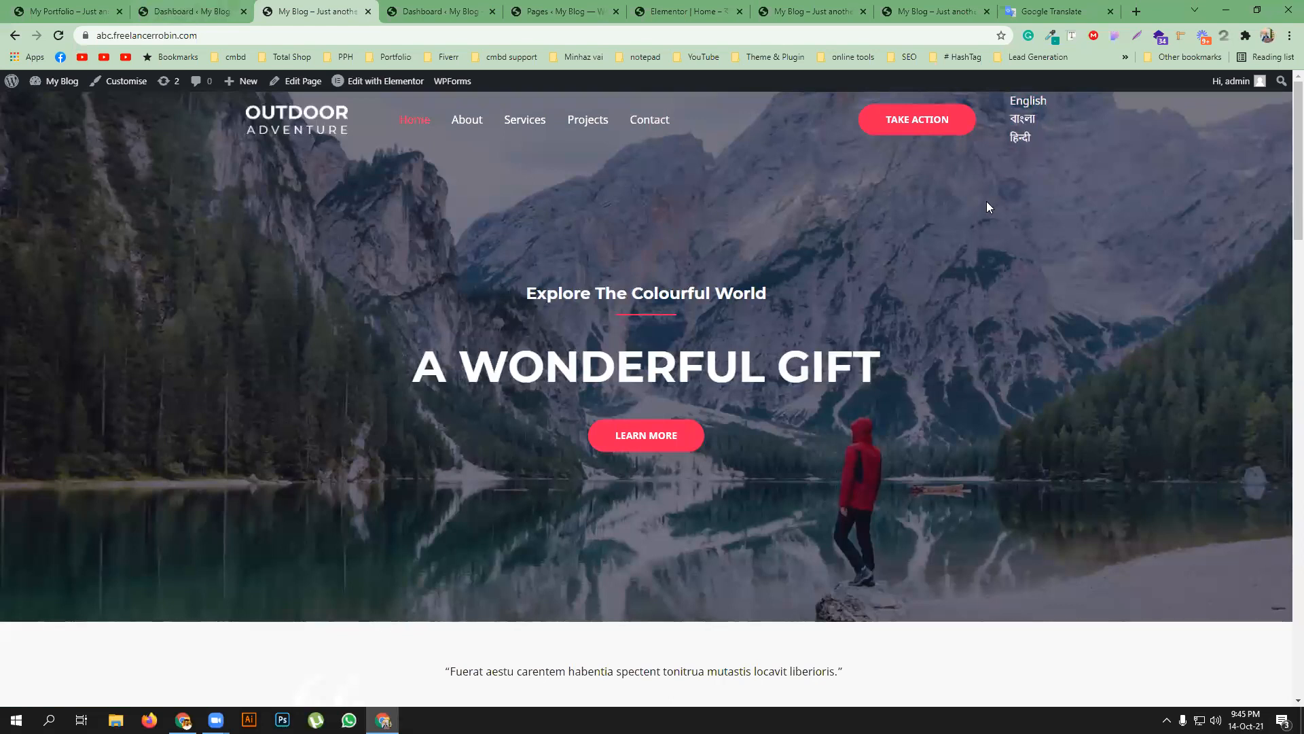
# - Add a Polylang Switcher widget above the hero heading of the Bengali home page in Elementor and align it to the center
pyautogui.middleClick(393, 83)
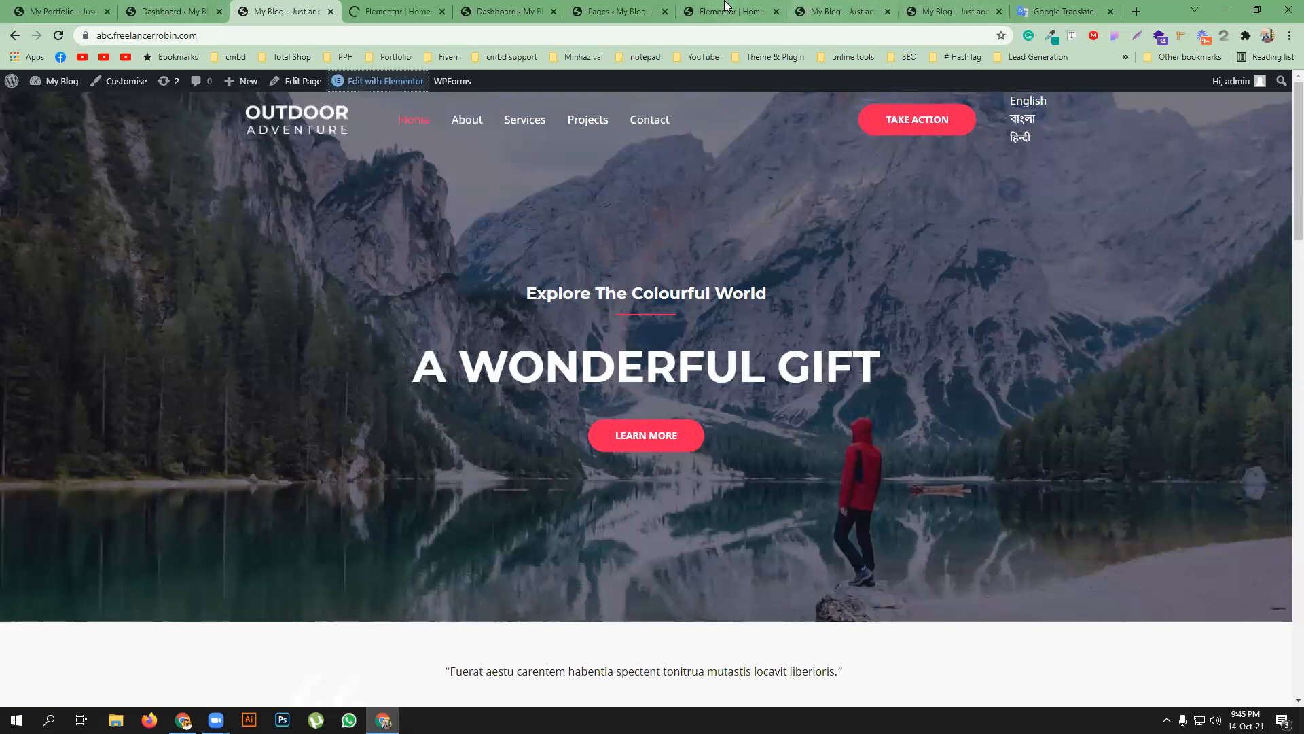
pyautogui.click(725, 6)
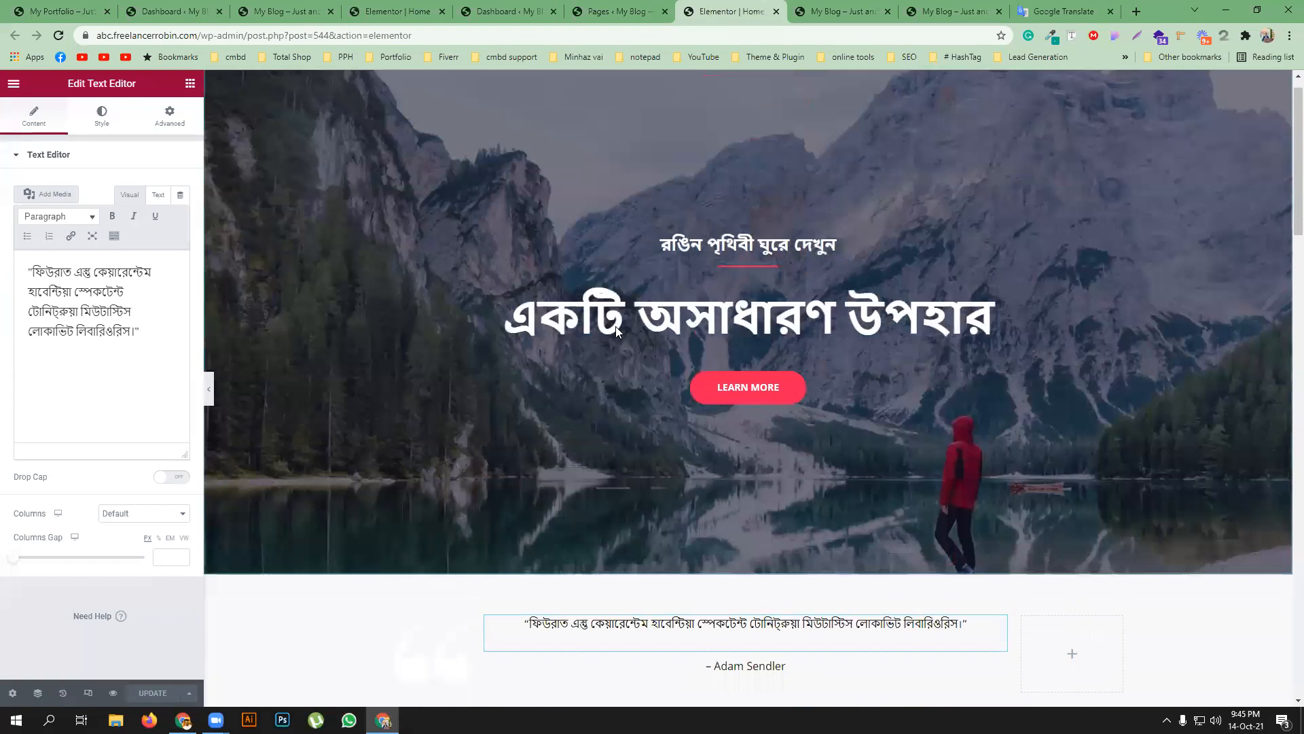
pyautogui.click(191, 85)
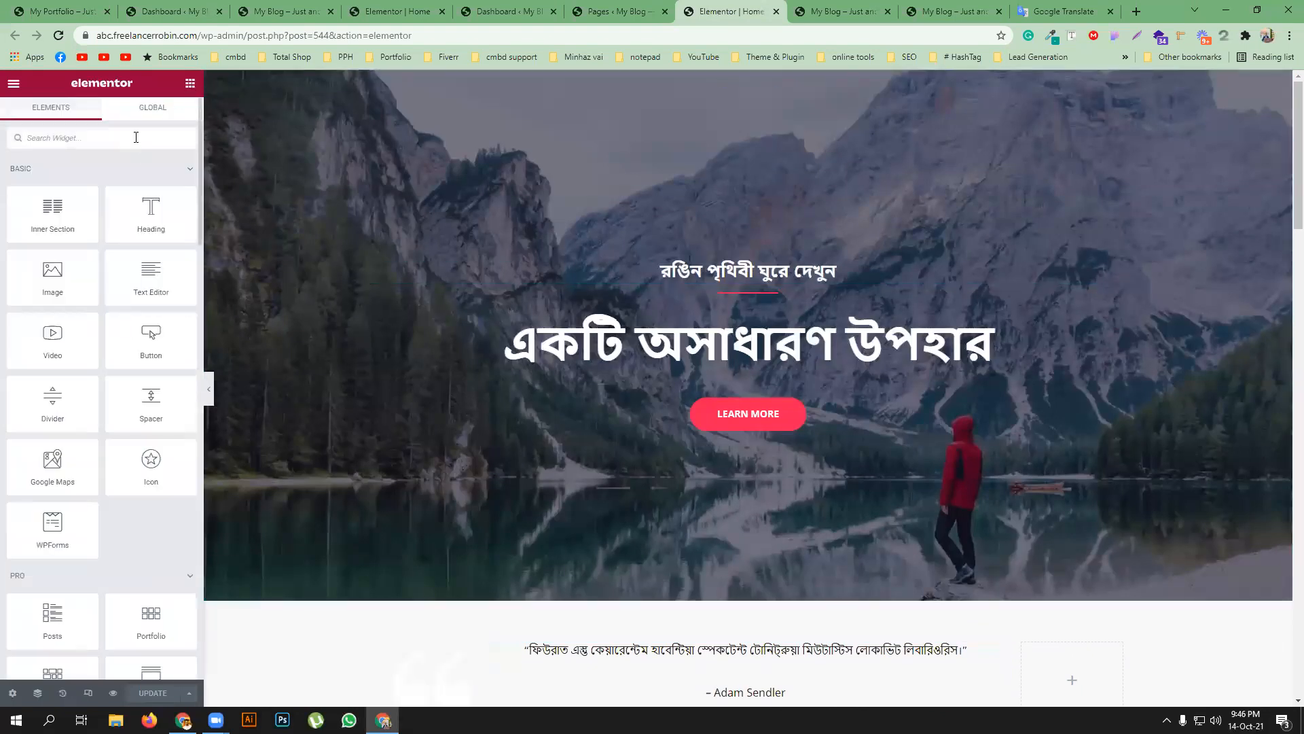
pyautogui.write('pol')
pyautogui.moveTo(81, 198); pyautogui.dragTo(785, 269)
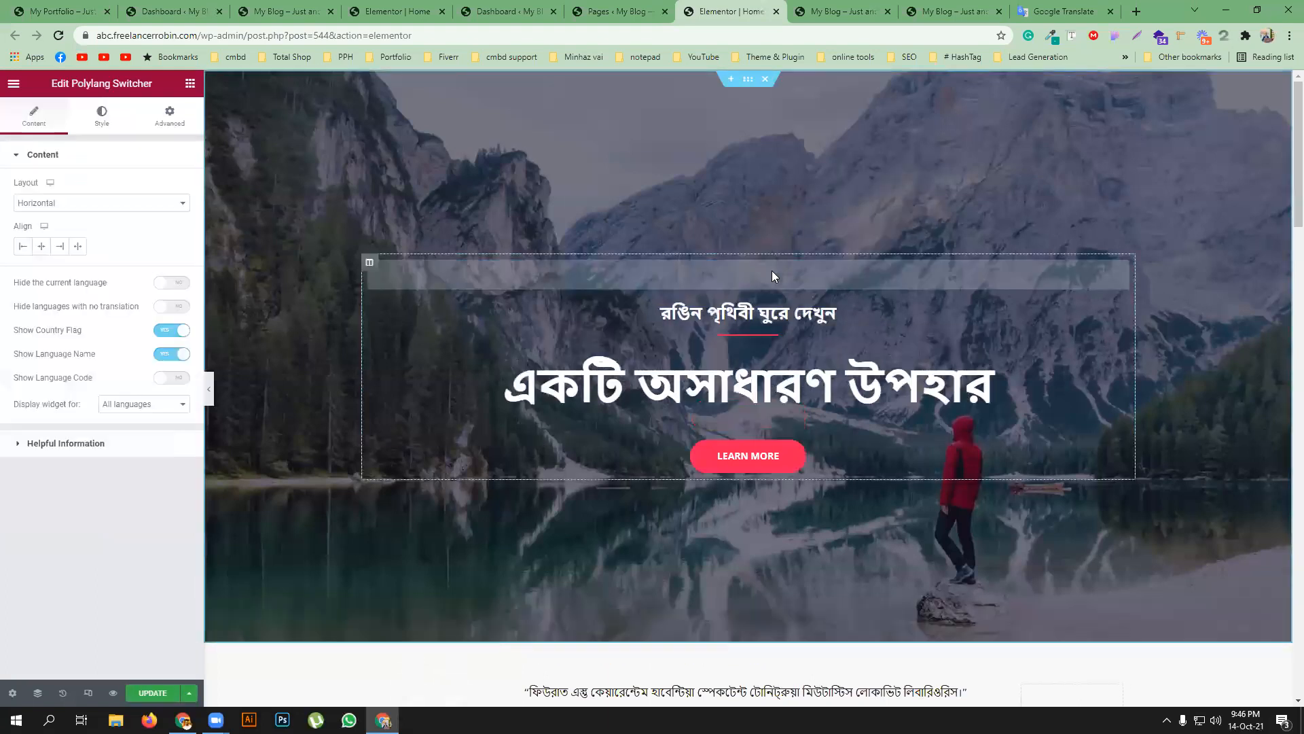
pyautogui.click(42, 246)
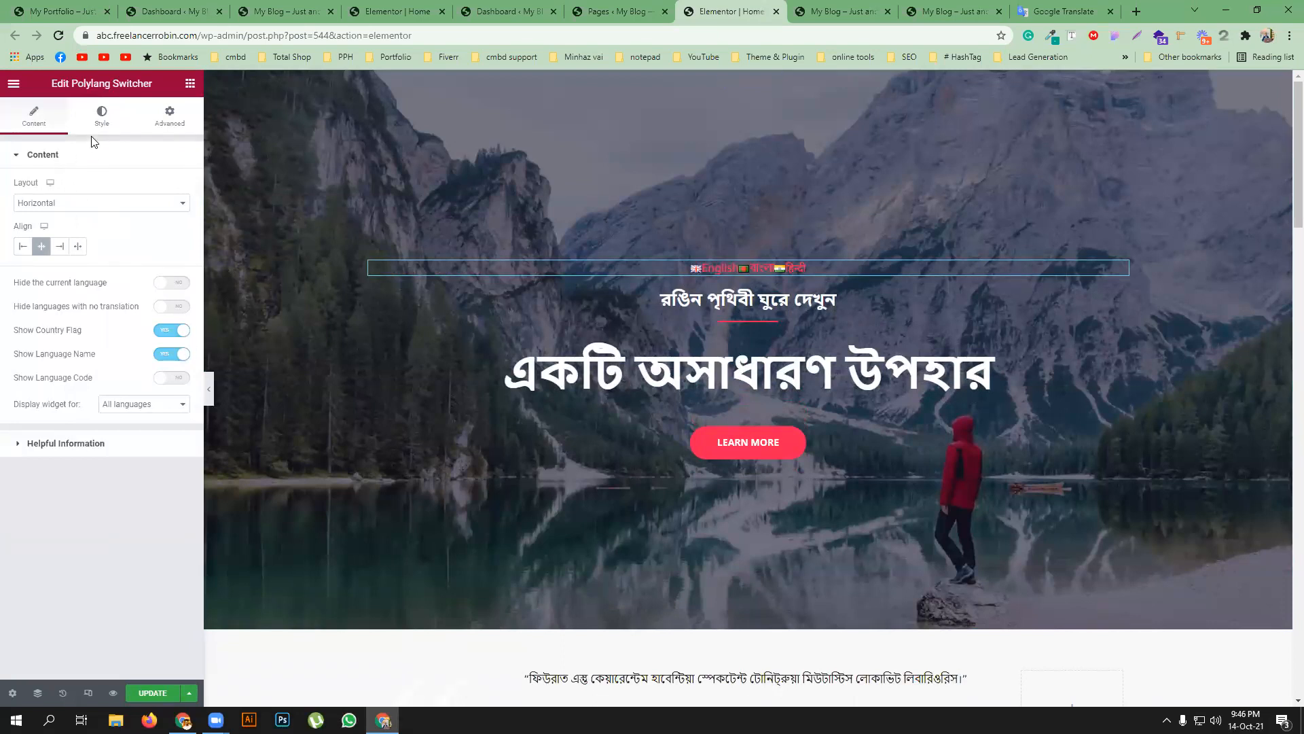
# - Style the Bengali home page's Polylang Switcher with #FFFFFF text, a vertical padding of 16 and a space between of 31
pyautogui.click(103, 121)
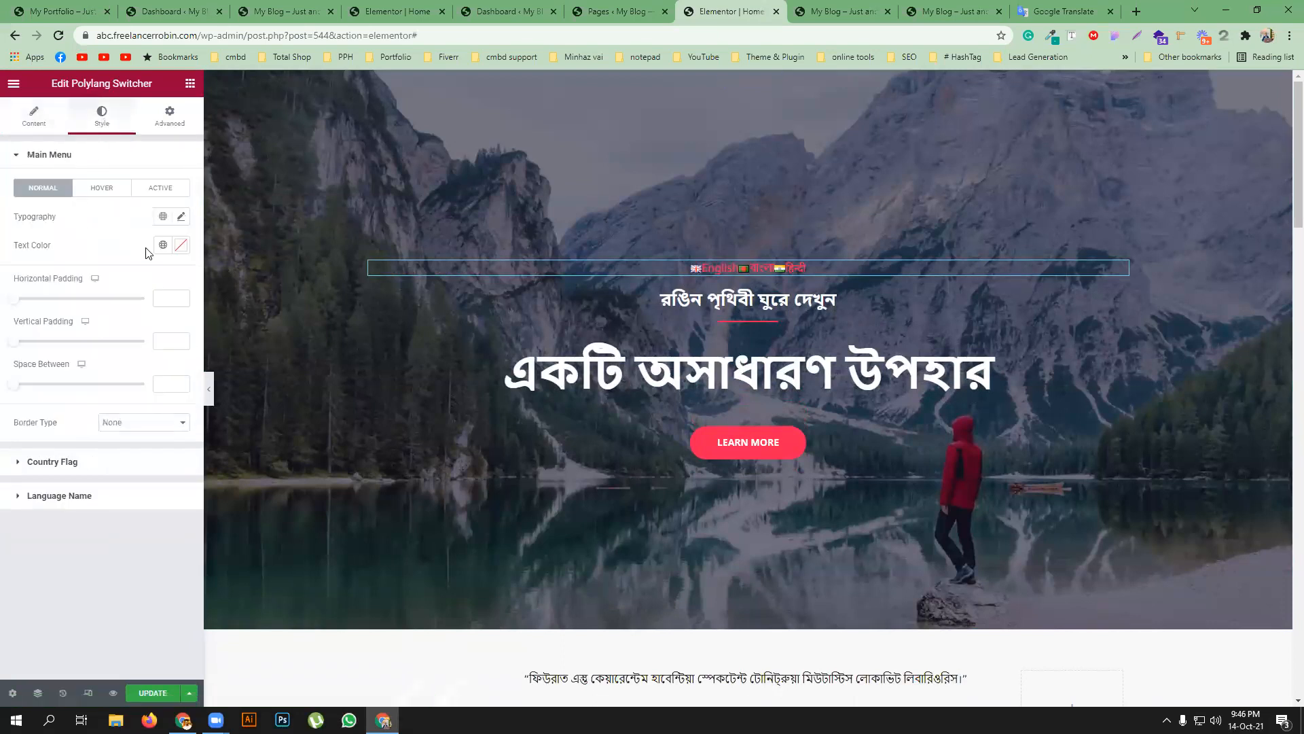
pyautogui.click(180, 245)
pyautogui.write('#FFFFFF')
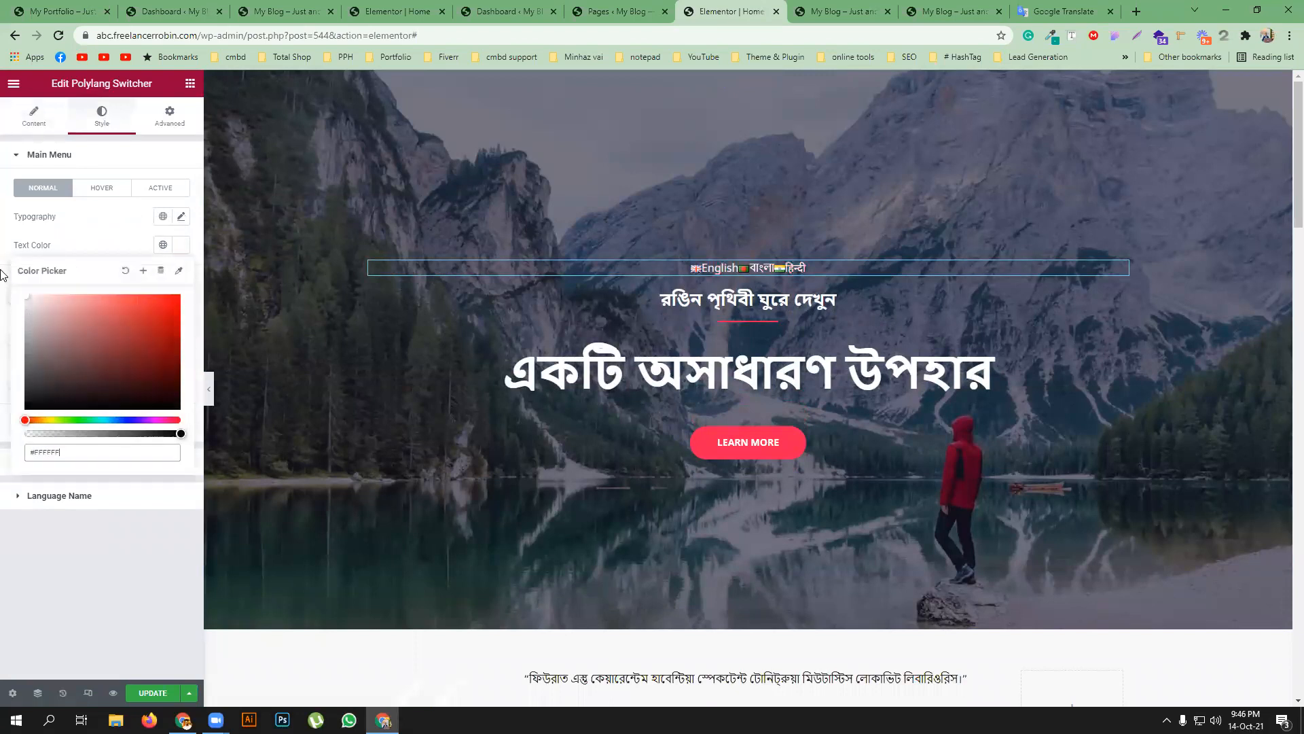
pyautogui.click(87, 231)
pyautogui.moveTo(15, 382); pyautogui.dragTo(59, 386)
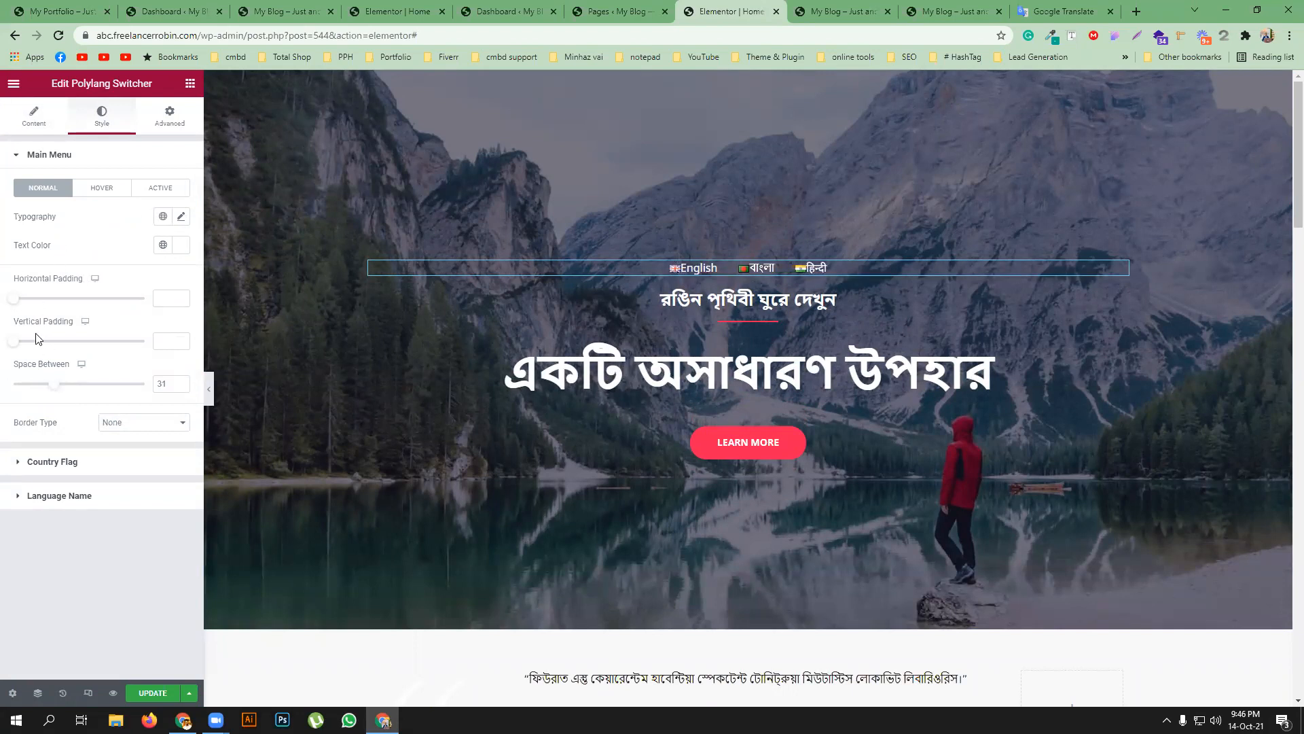
pyautogui.moveTo(17, 341); pyautogui.dragTo(54, 341)
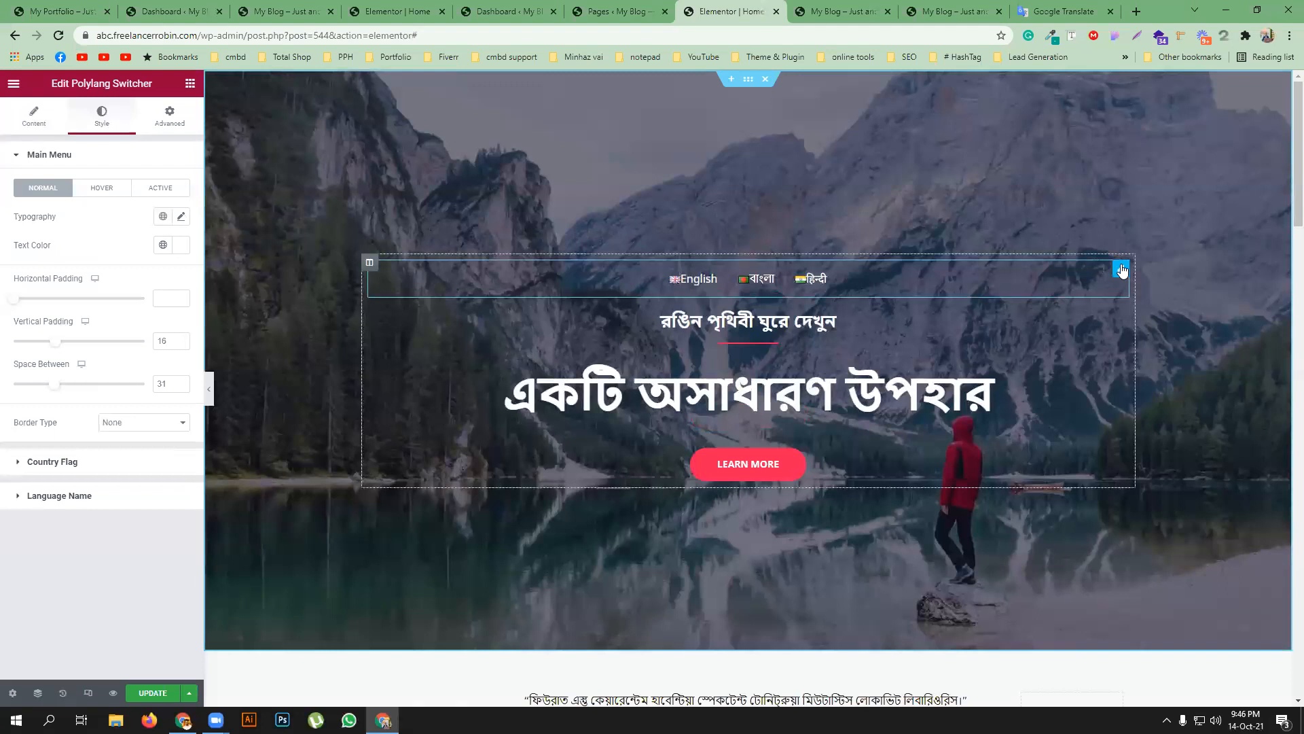
# - Copy the styled Polylang Switcher into the English home page, place it above the hero subtitle and update the page
pyautogui.rightClick(1122, 267)
pyautogui.click(1144, 325)
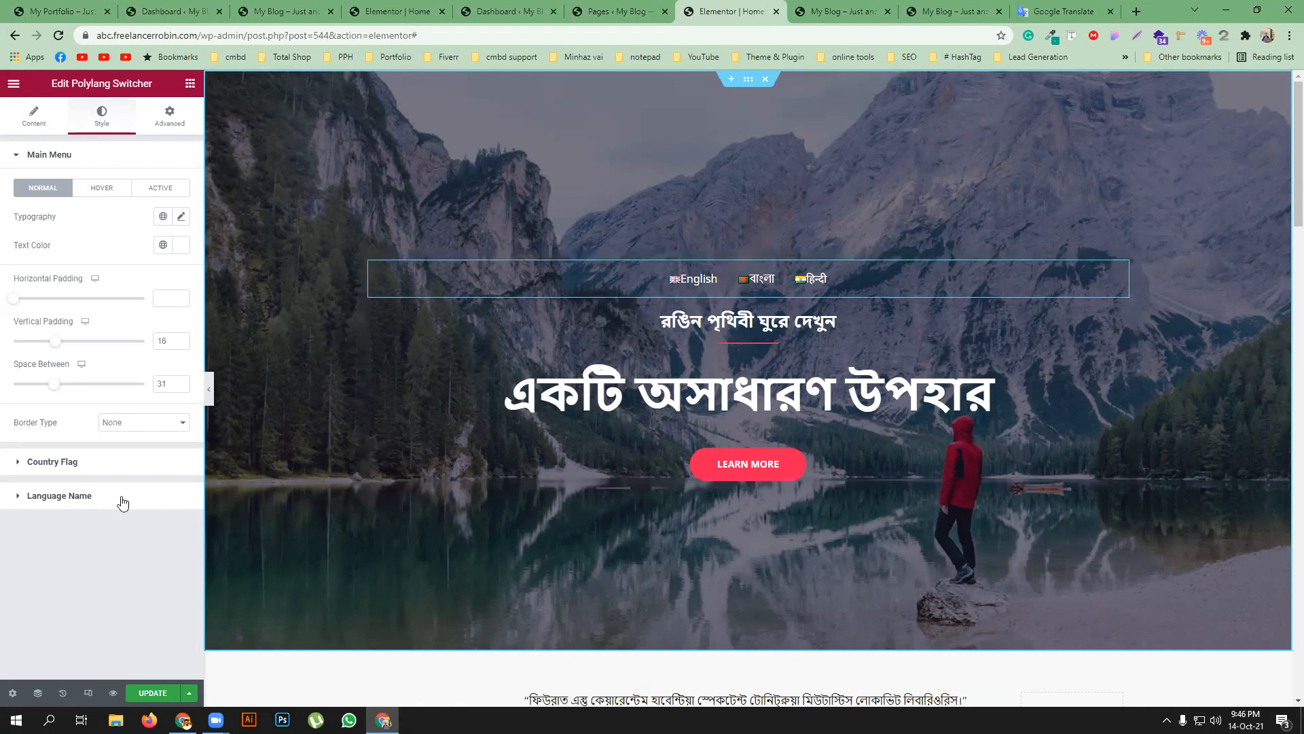
pyautogui.click(394, 10)
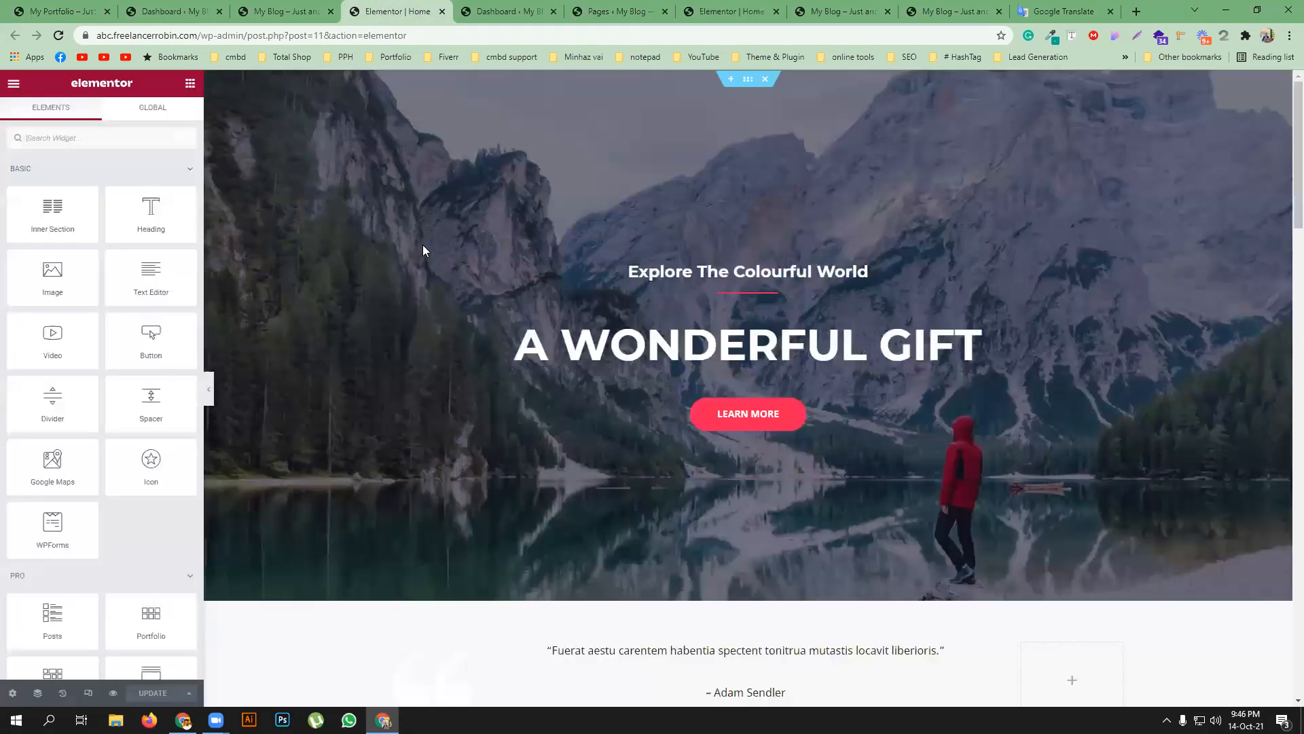
pyautogui.rightClick(742, 243)
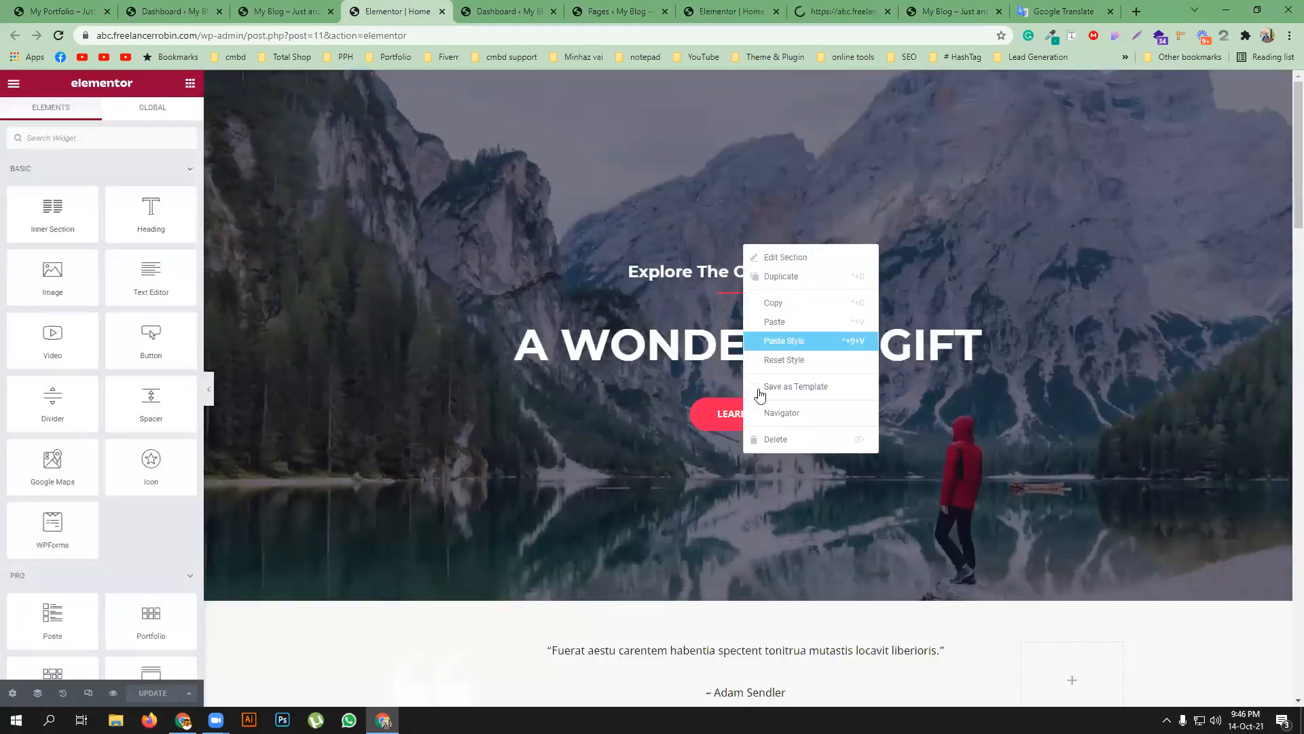
pyautogui.click(777, 322)
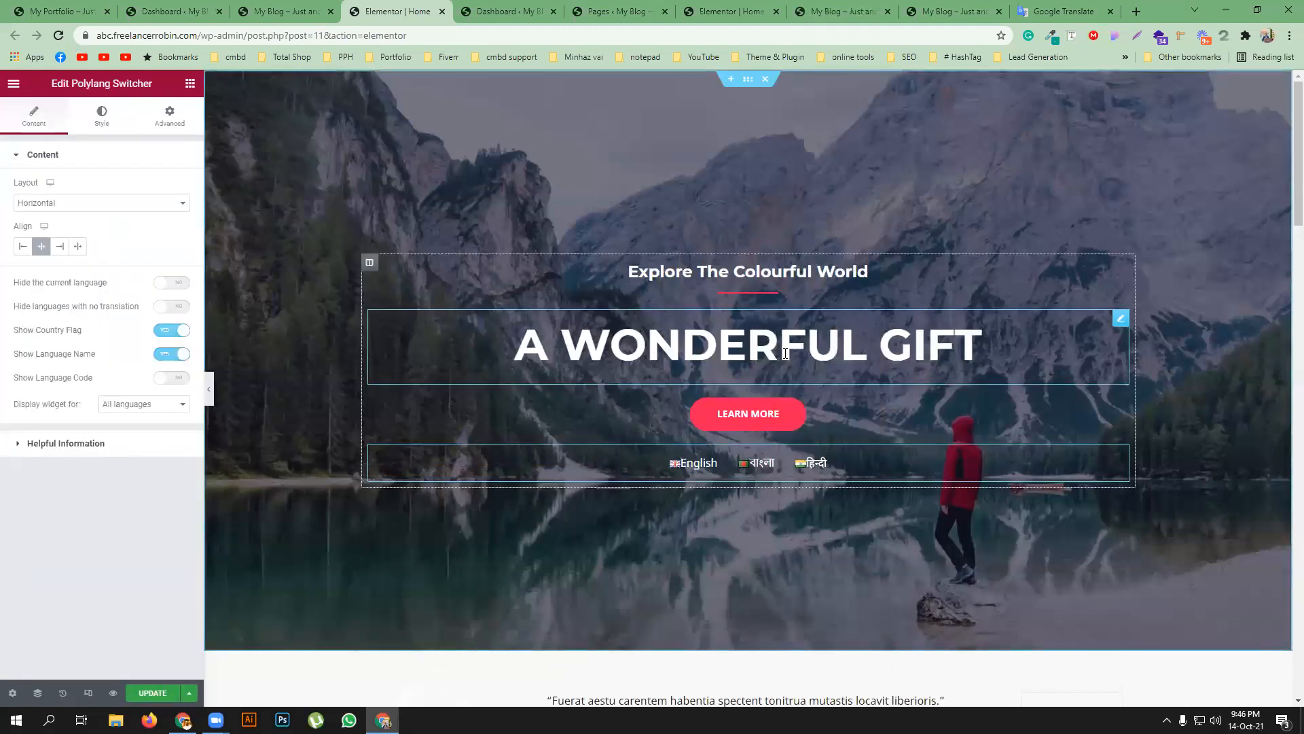
pyautogui.moveTo(751, 460); pyautogui.dragTo(743, 235)
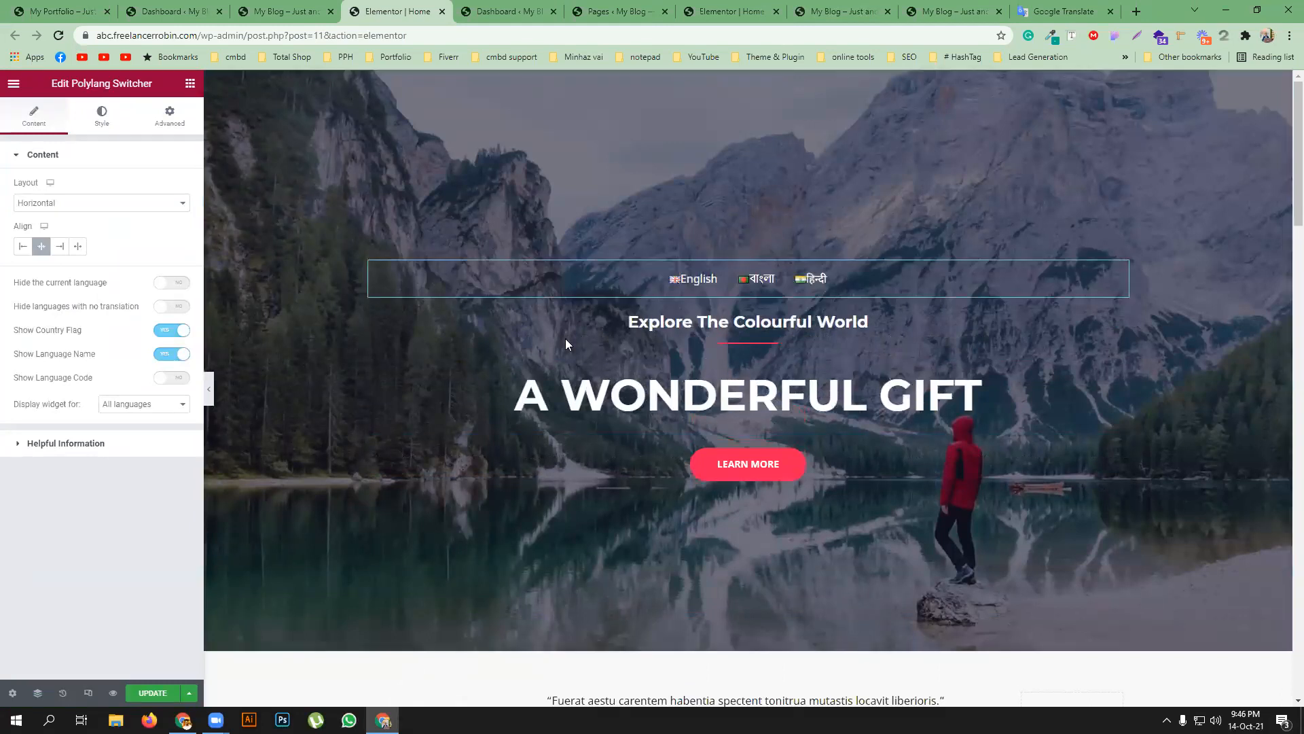
pyautogui.click(151, 693)
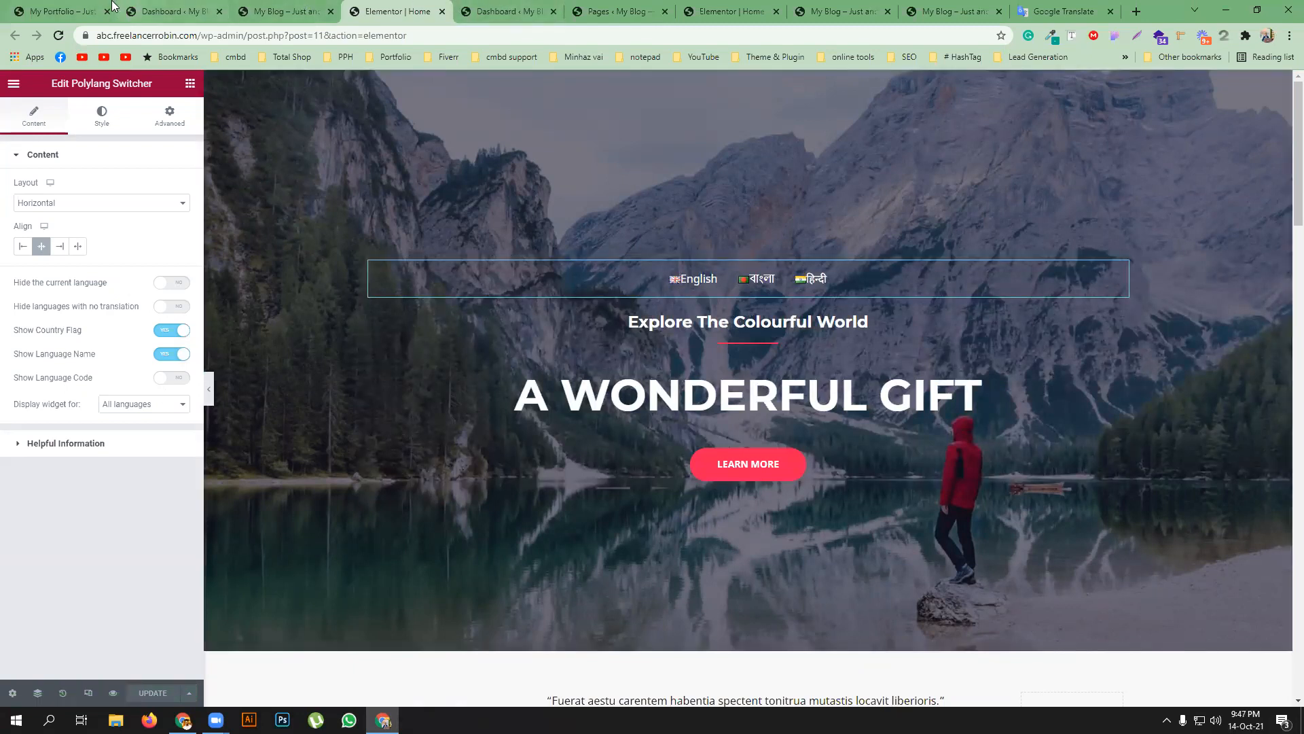
# - Reload the live home page and test the hero language switcher by changing to Bengali and back to English
pyautogui.click(285, 11)
pyautogui.click(58, 35)
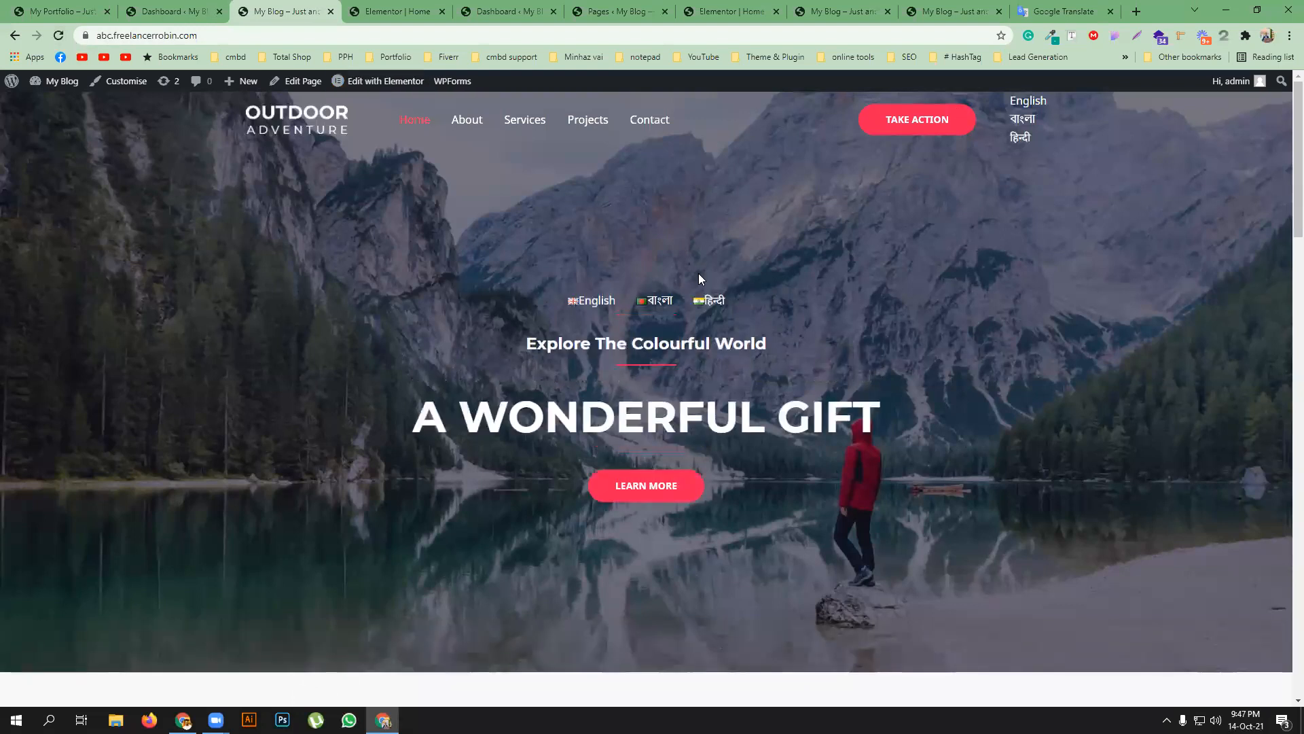
pyautogui.click(651, 302)
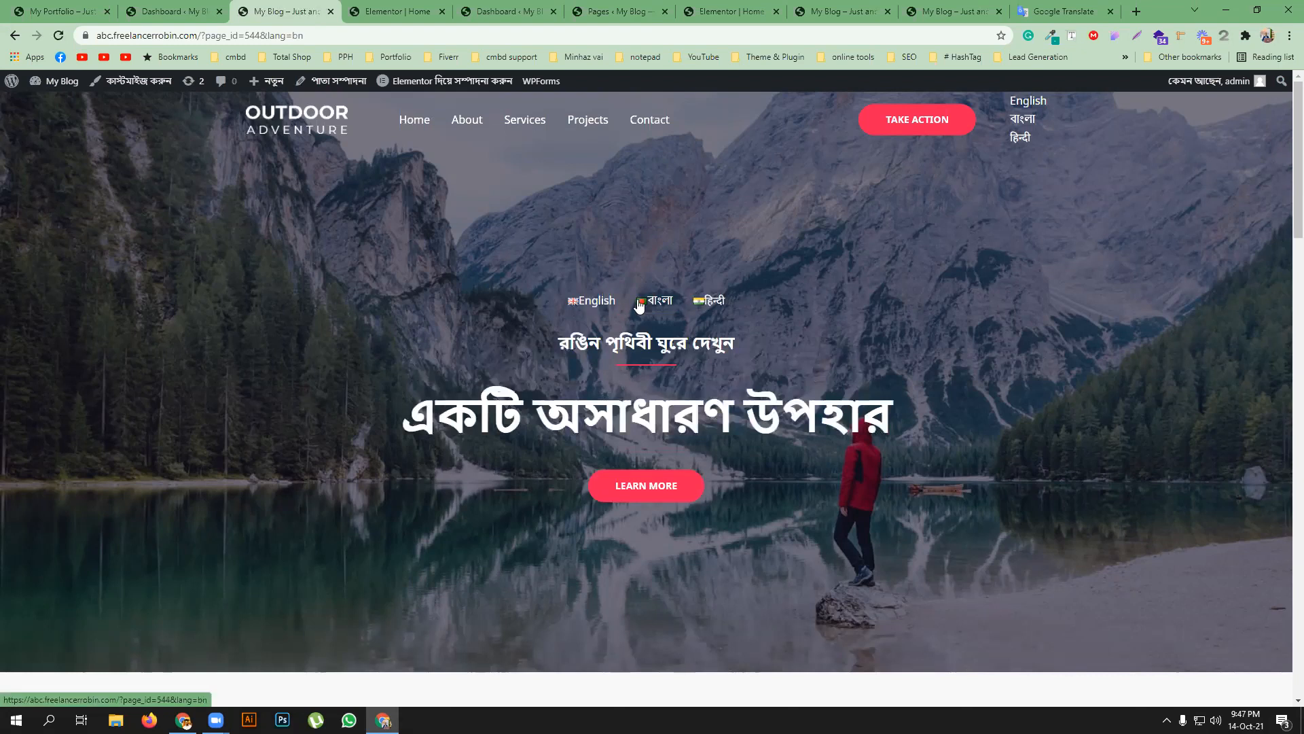
pyautogui.click(586, 300)
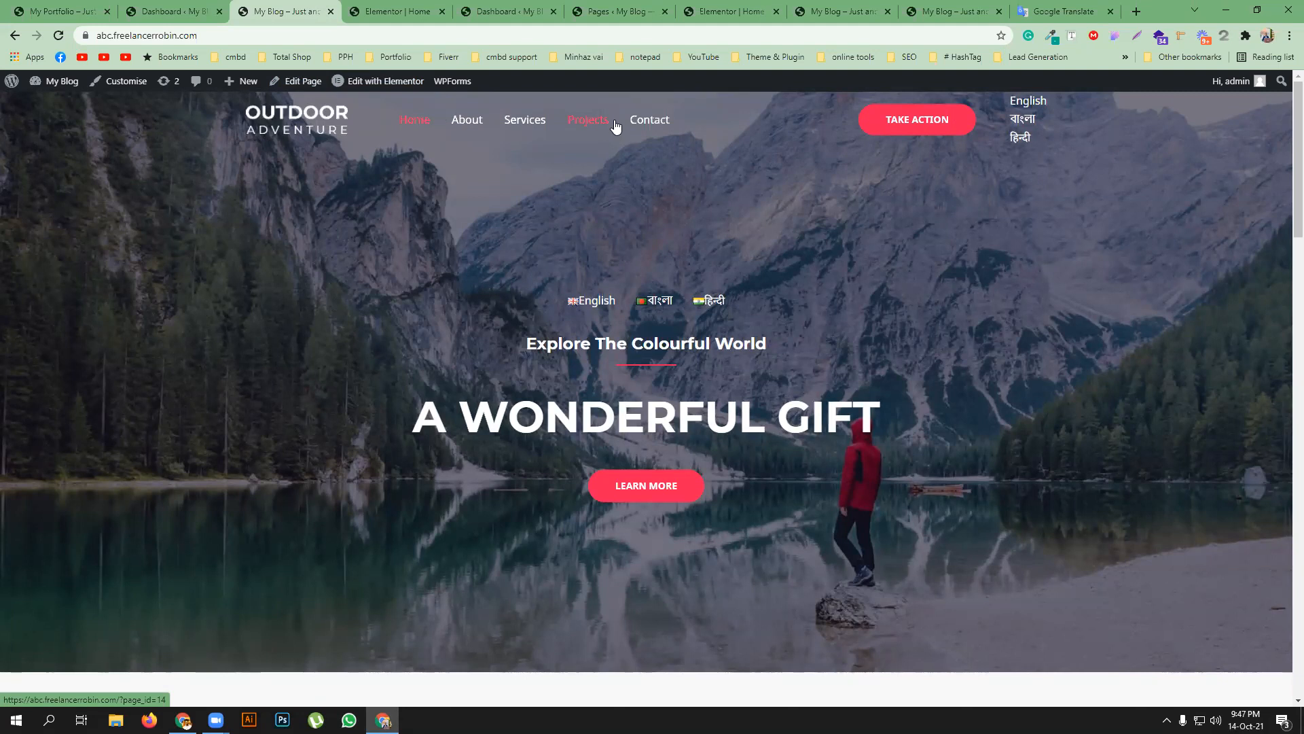
# - Search the Elementor widgets for "pol" on the English home page, examine the Polylang Switcher widget and clear the search
pyautogui.click(400, 11)
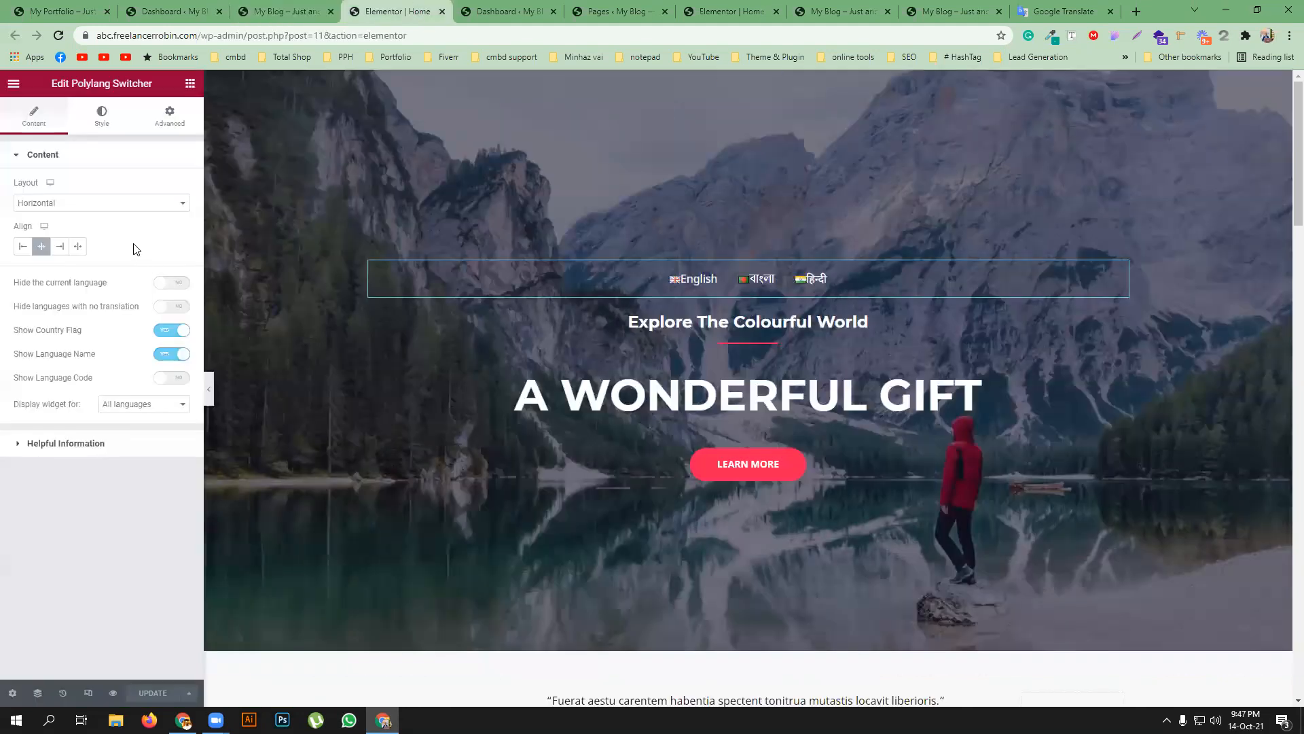
pyautogui.click(190, 84)
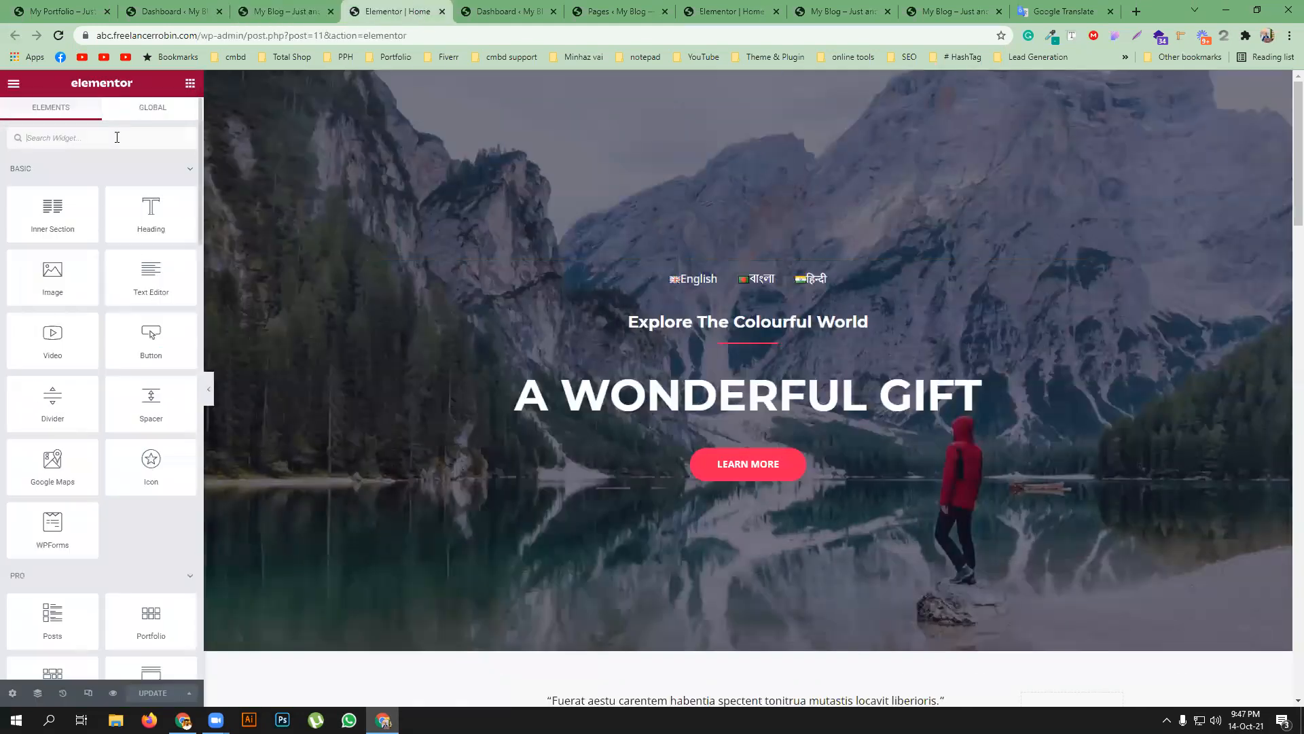
pyautogui.click(117, 137)
pyautogui.write('pol')
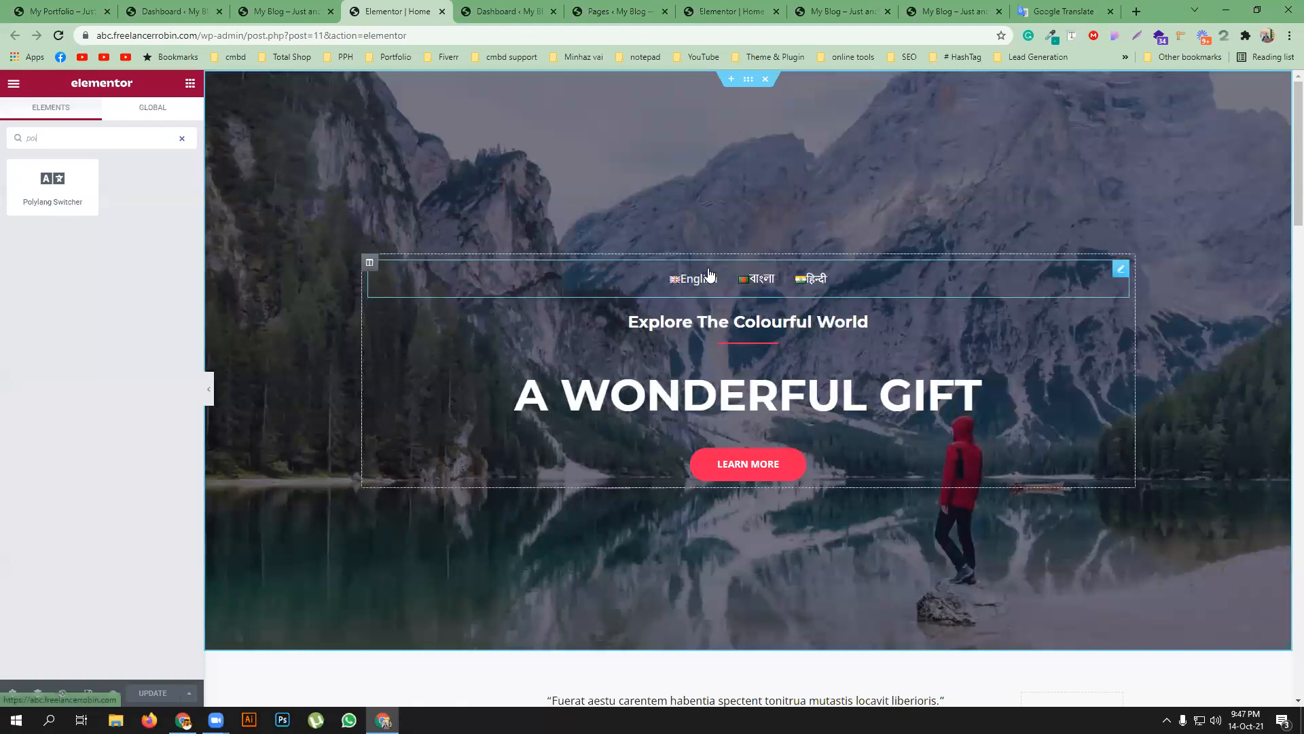
pyautogui.click(182, 139)
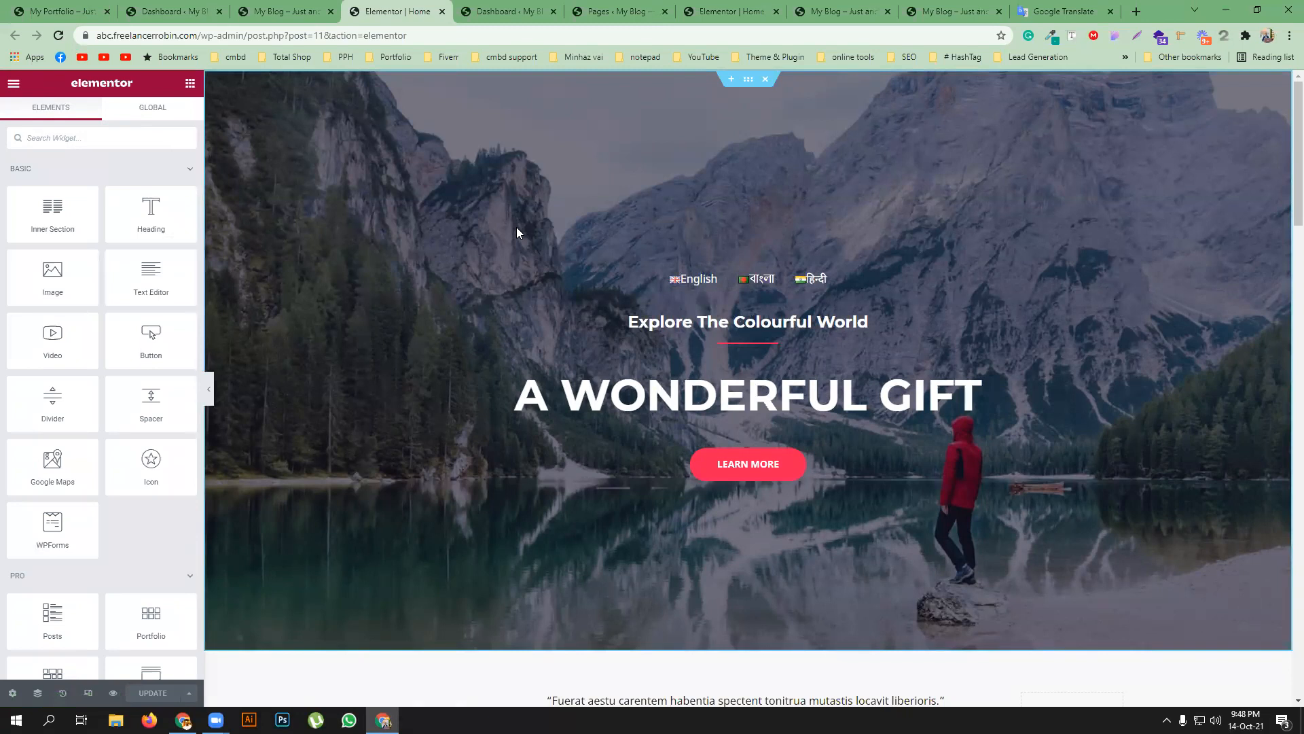
# - Create a new WordPress navigation menu named "menu BN" without assigning it a display location
pyautogui.click(170, 11)
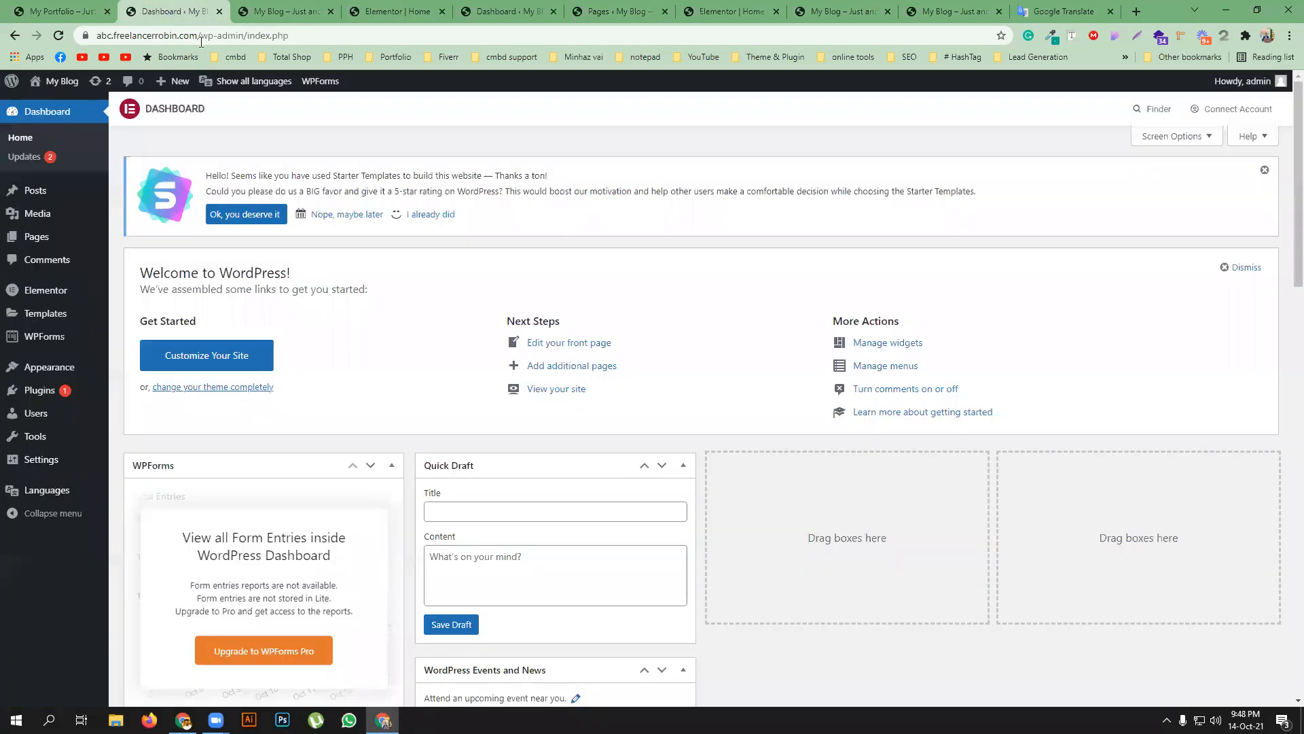
pyautogui.moveTo(59, 373)
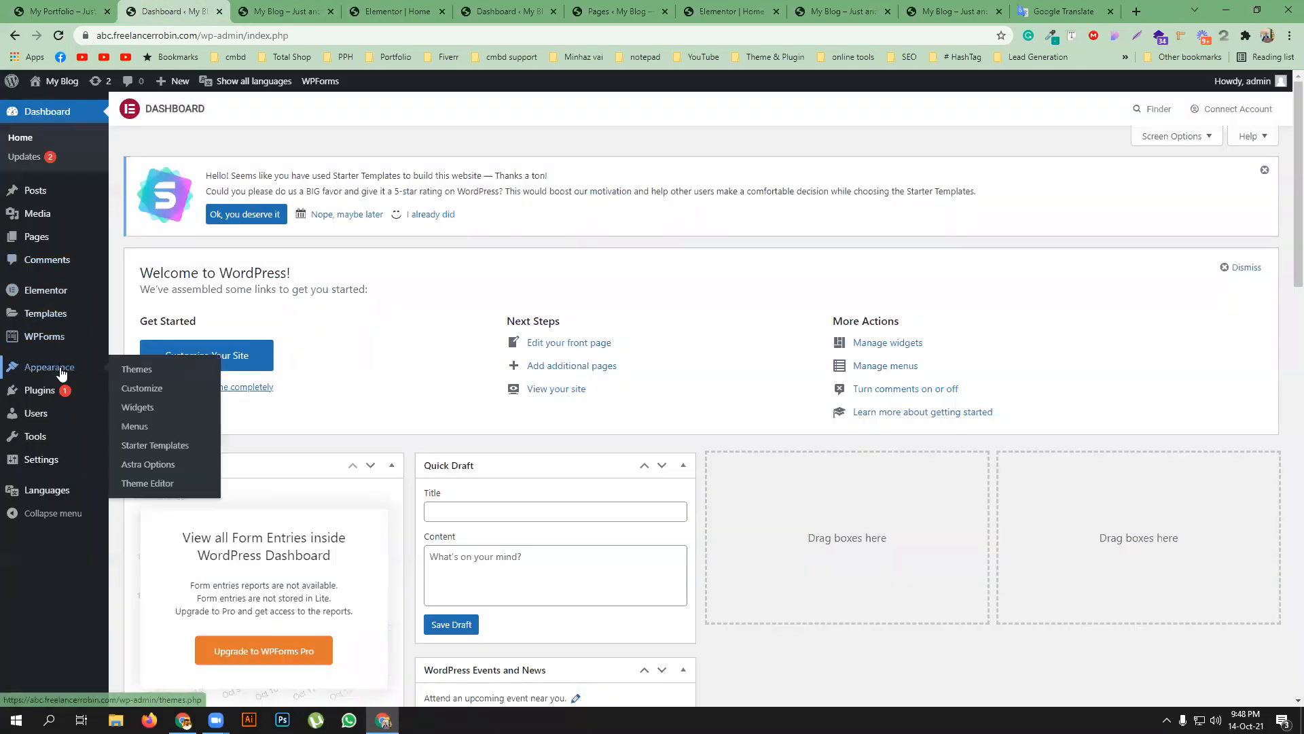
pyautogui.click(139, 433)
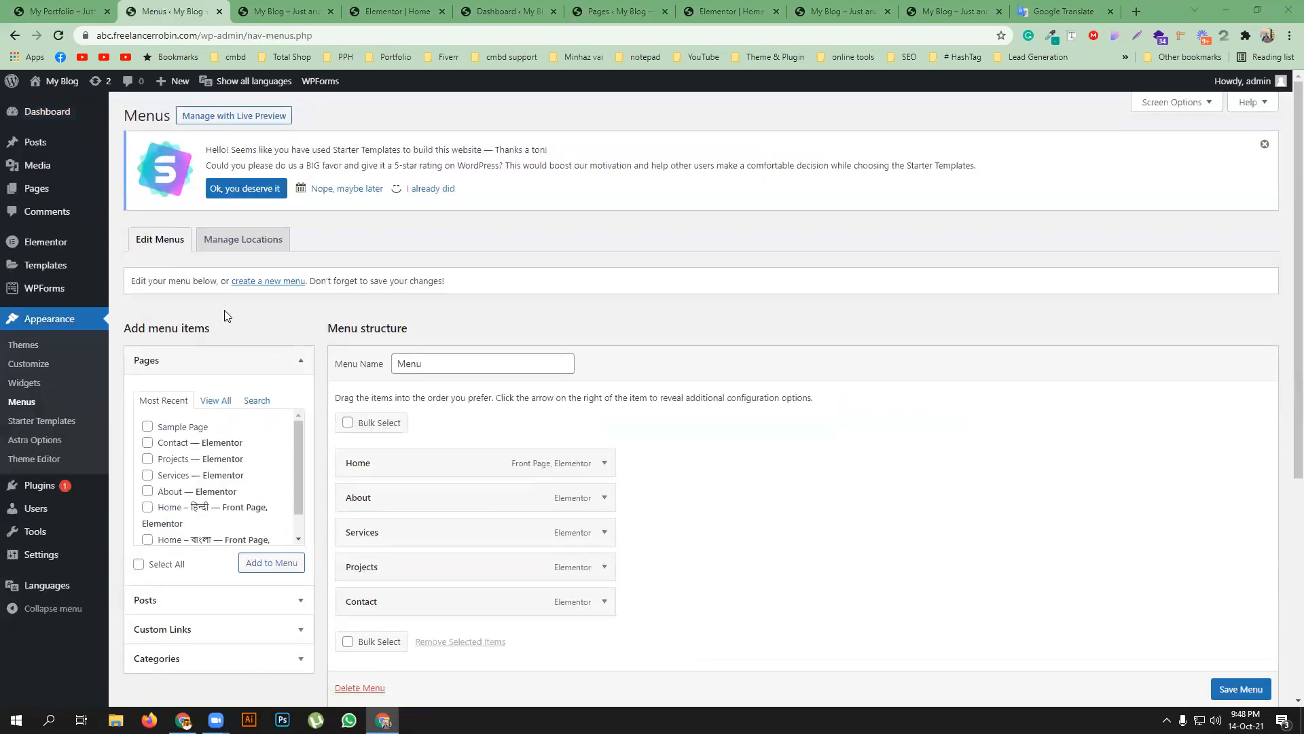
pyautogui.scroll(-1, 430, 495)
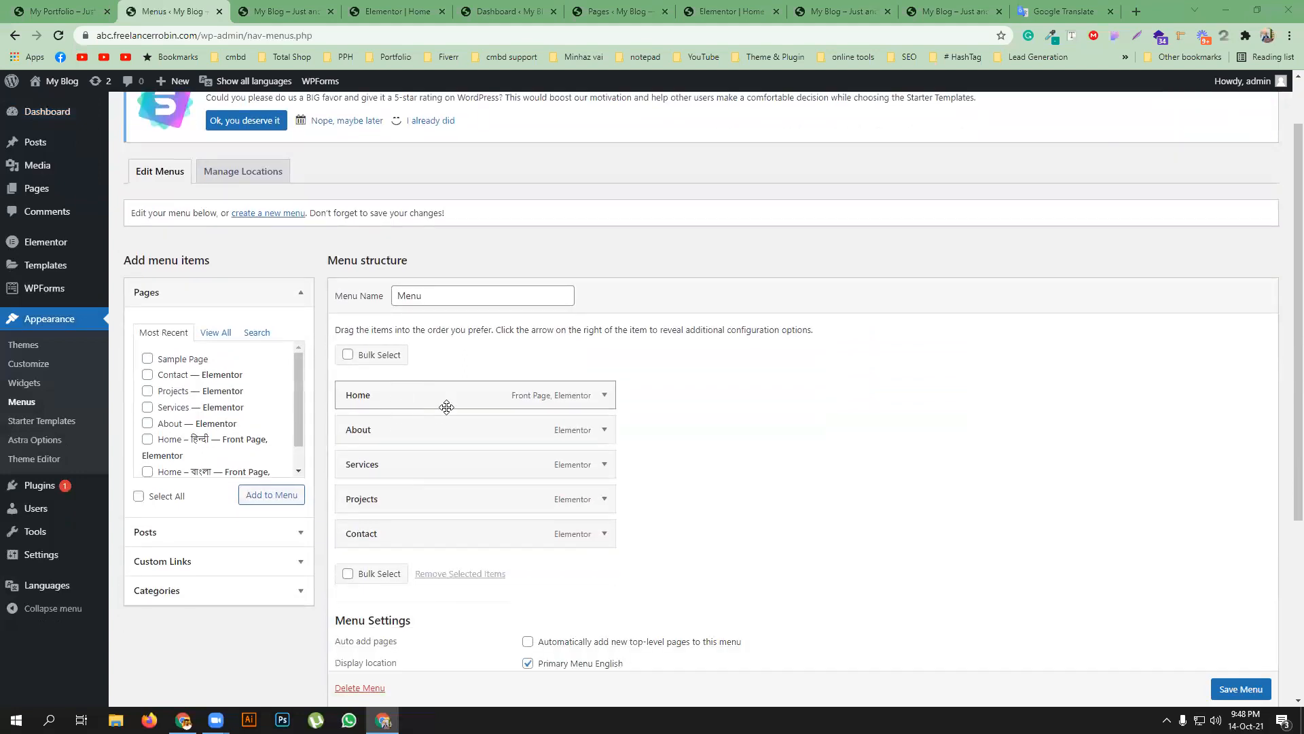
pyautogui.click(248, 214)
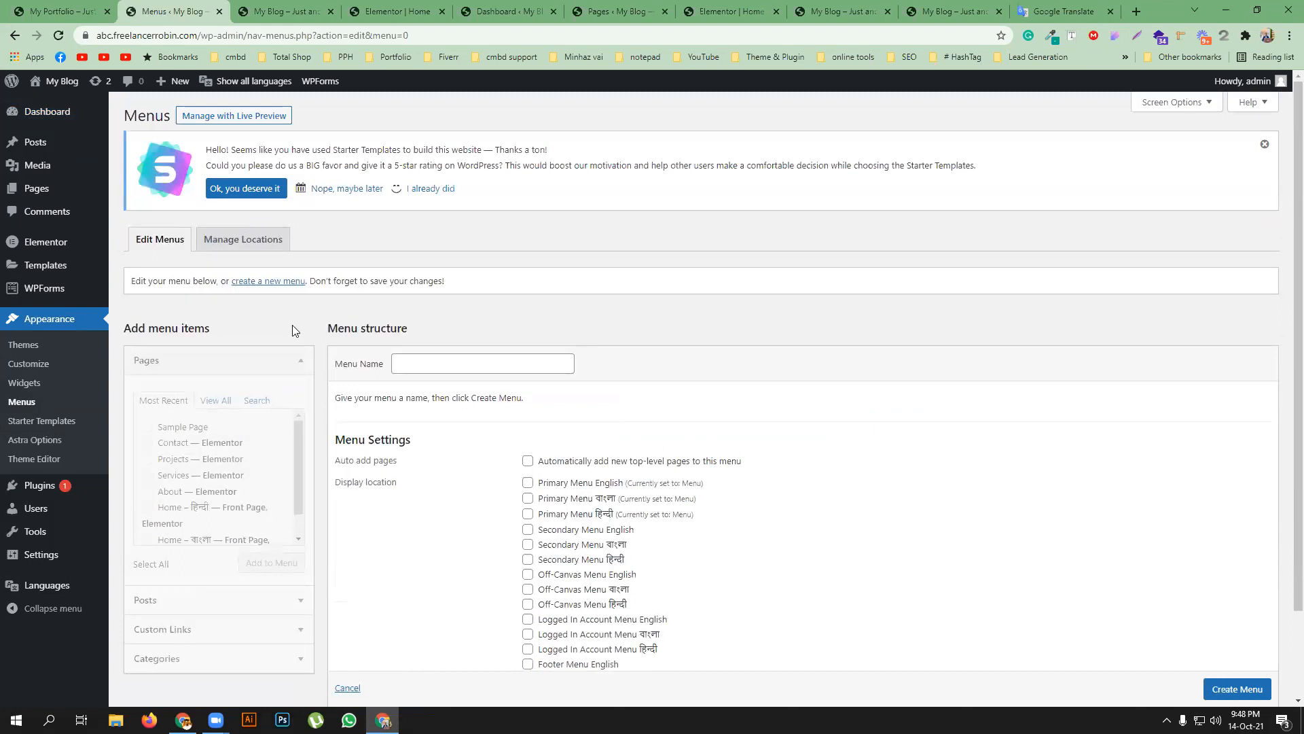
pyautogui.click(434, 365)
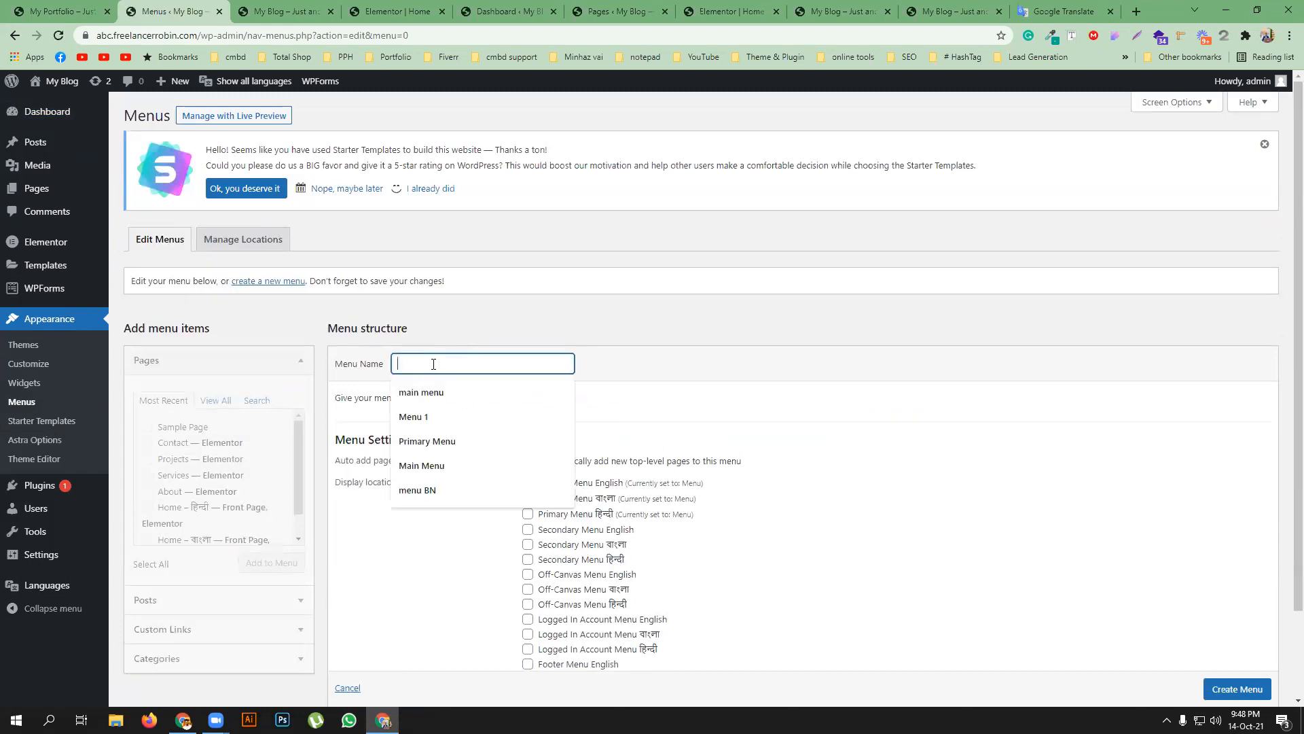
pyautogui.click(448, 489)
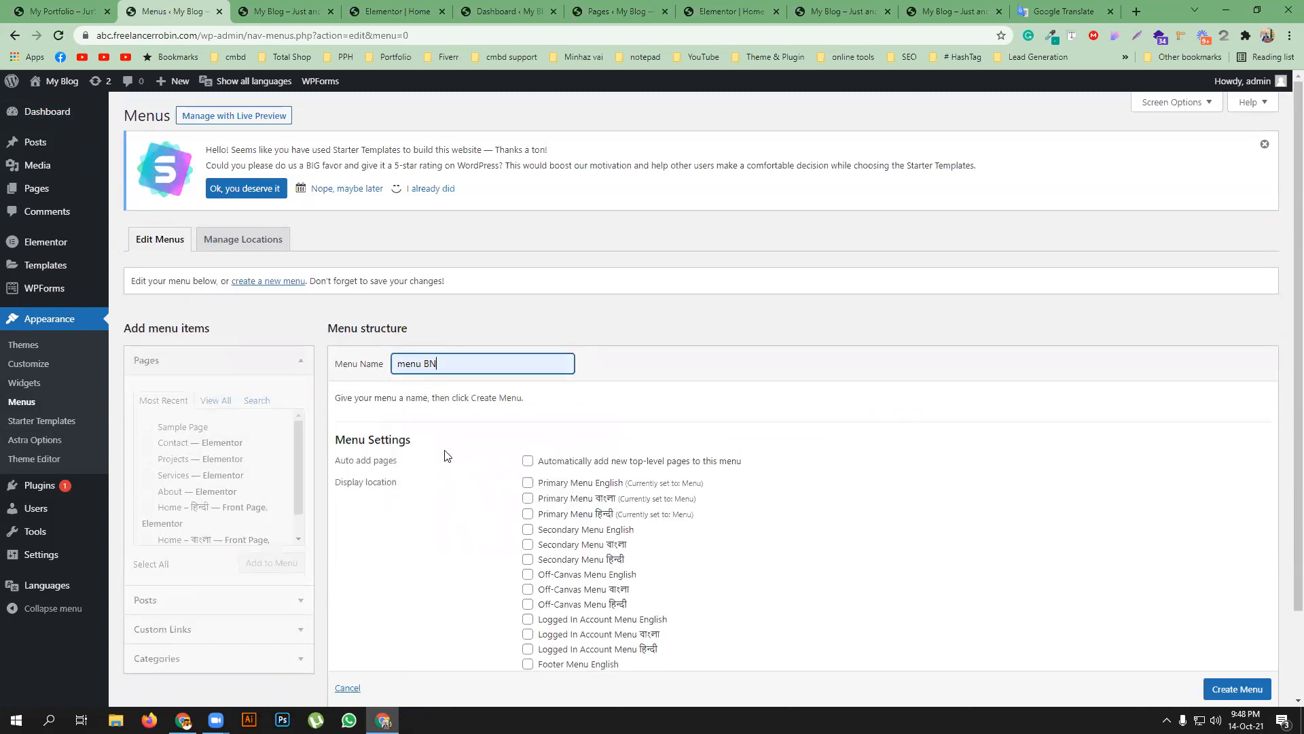
pyautogui.scroll(-1, 764, 470)
pyautogui.click(1238, 649)
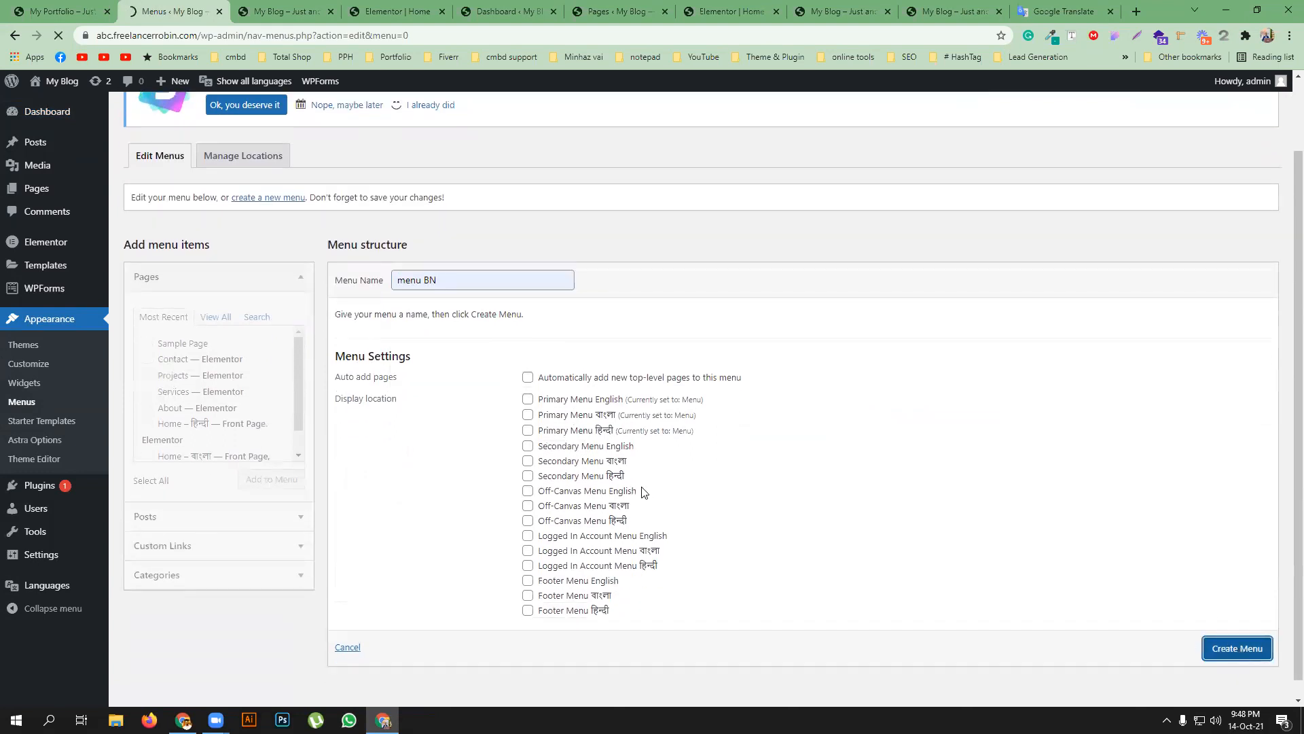
# - Add the "Home – বাংলা" page to the "menu BN" menu
pyautogui.scroll(-1, 598, 550)
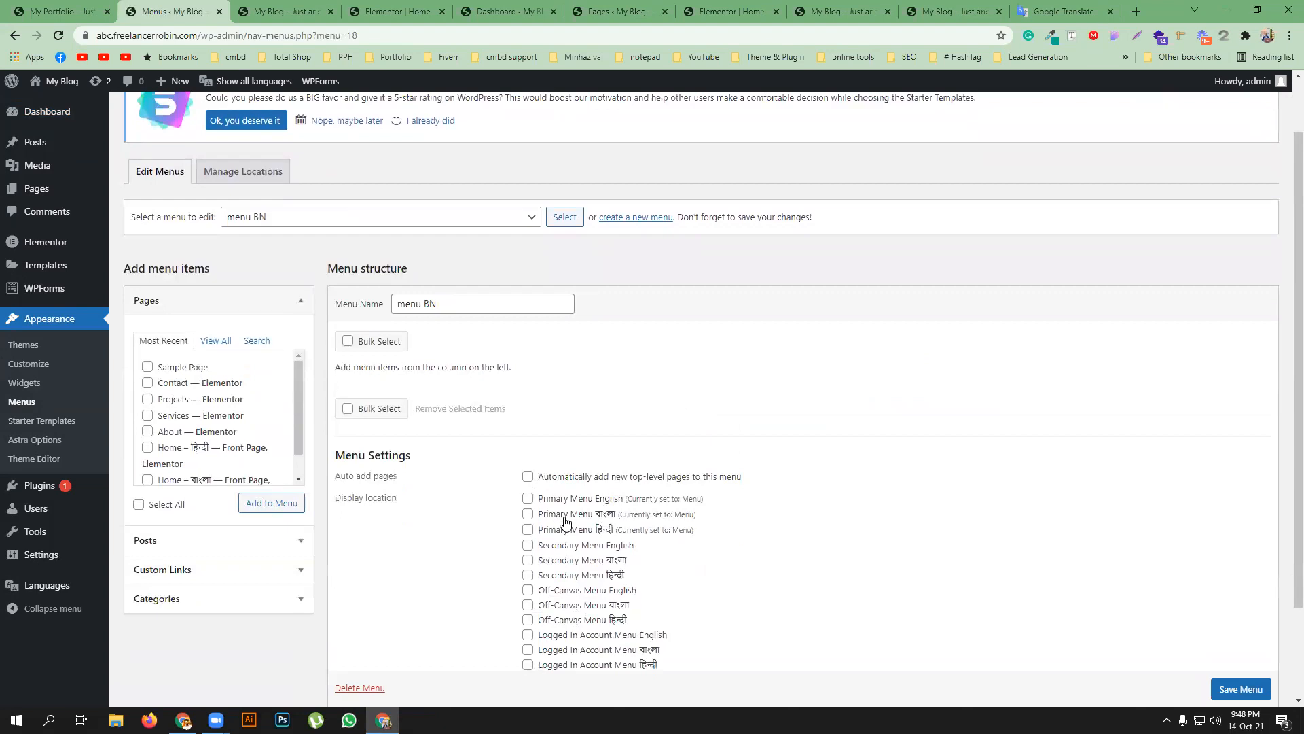
pyautogui.scroll(-2, 193, 426)
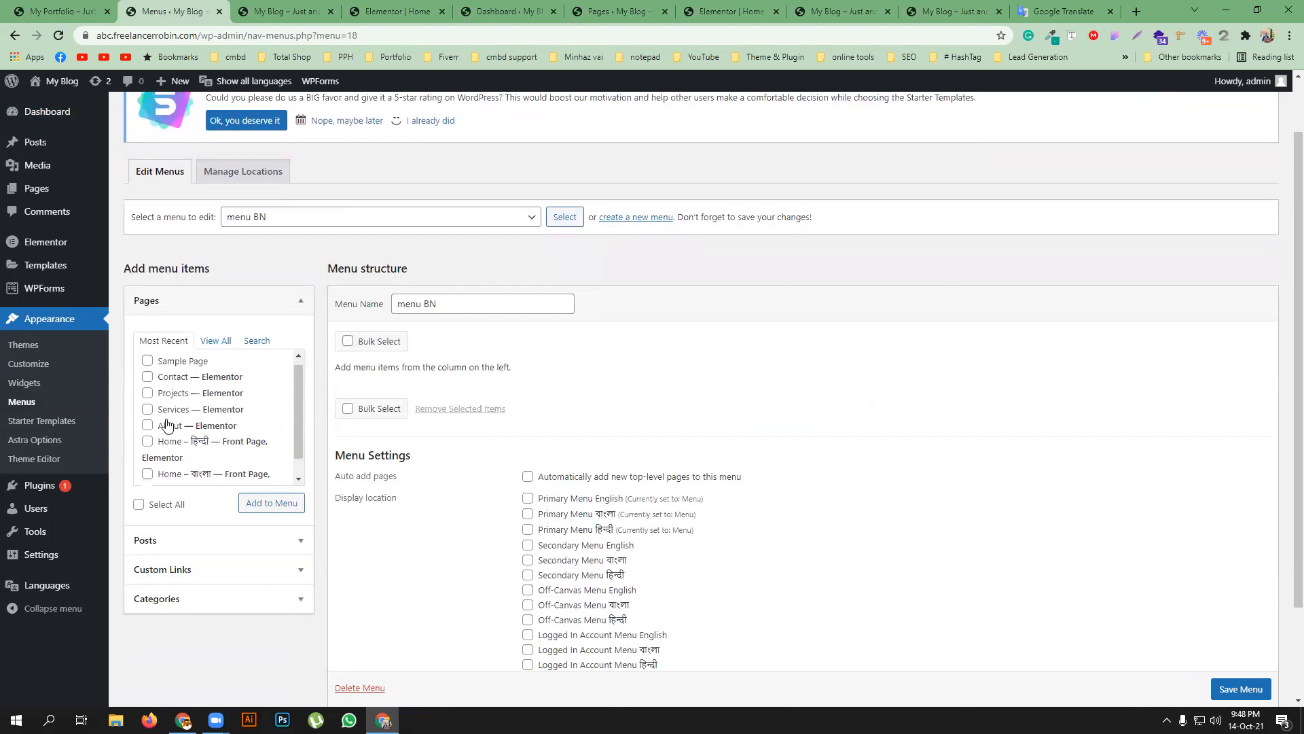
pyautogui.scroll(1, 196, 424)
pyautogui.scroll(-1, 207, 436)
pyautogui.click(183, 456)
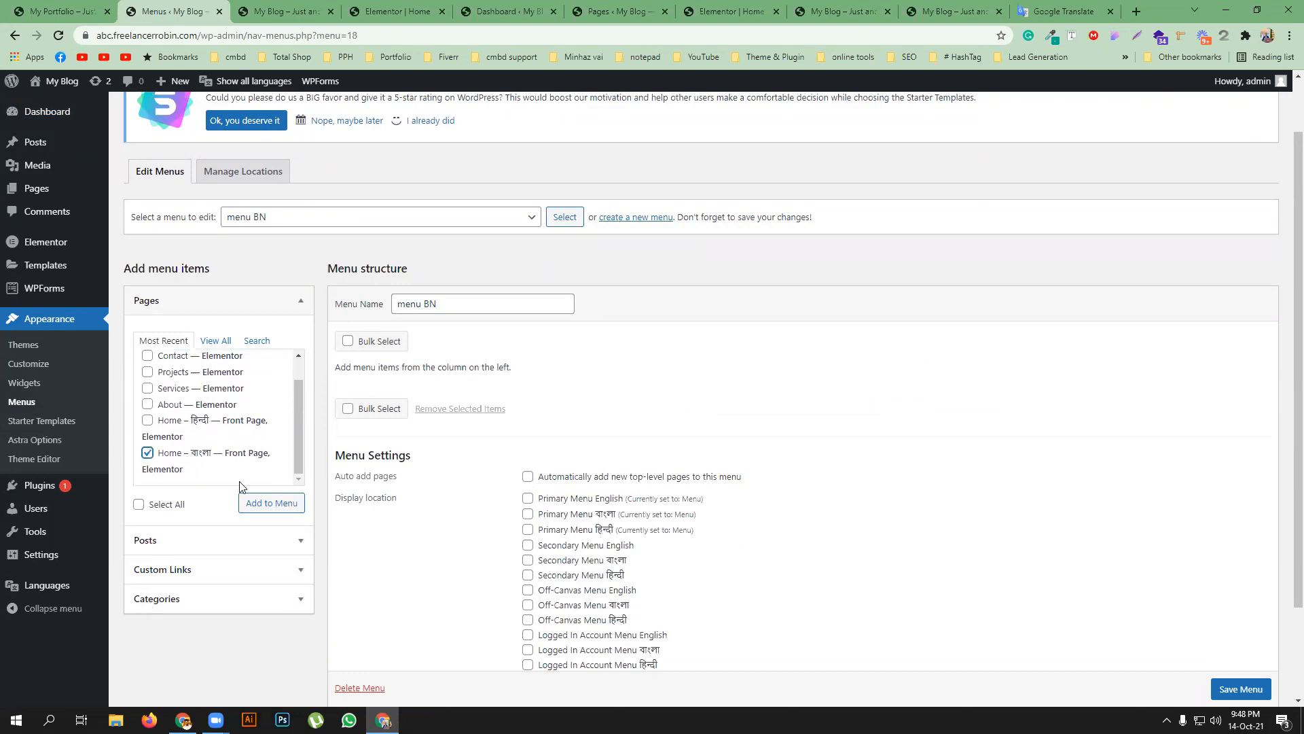
pyautogui.click(273, 506)
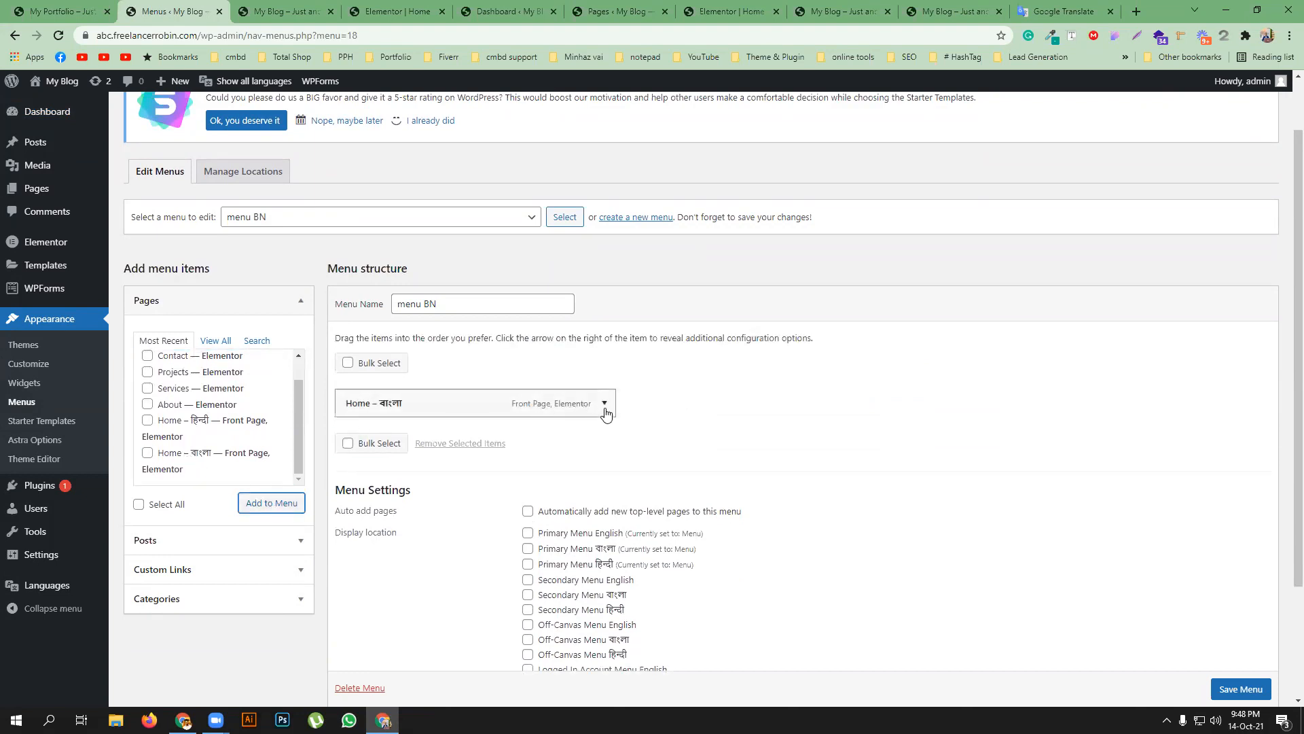
# - Open the "Home – বাংলা" item in "menu BN" and remove it from the menu
pyautogui.click(604, 404)
pyautogui.click(376, 449)
pyautogui.doubleClick(367, 450)
pyautogui.moveTo(383, 450); pyautogui.dragTo(310, 455)
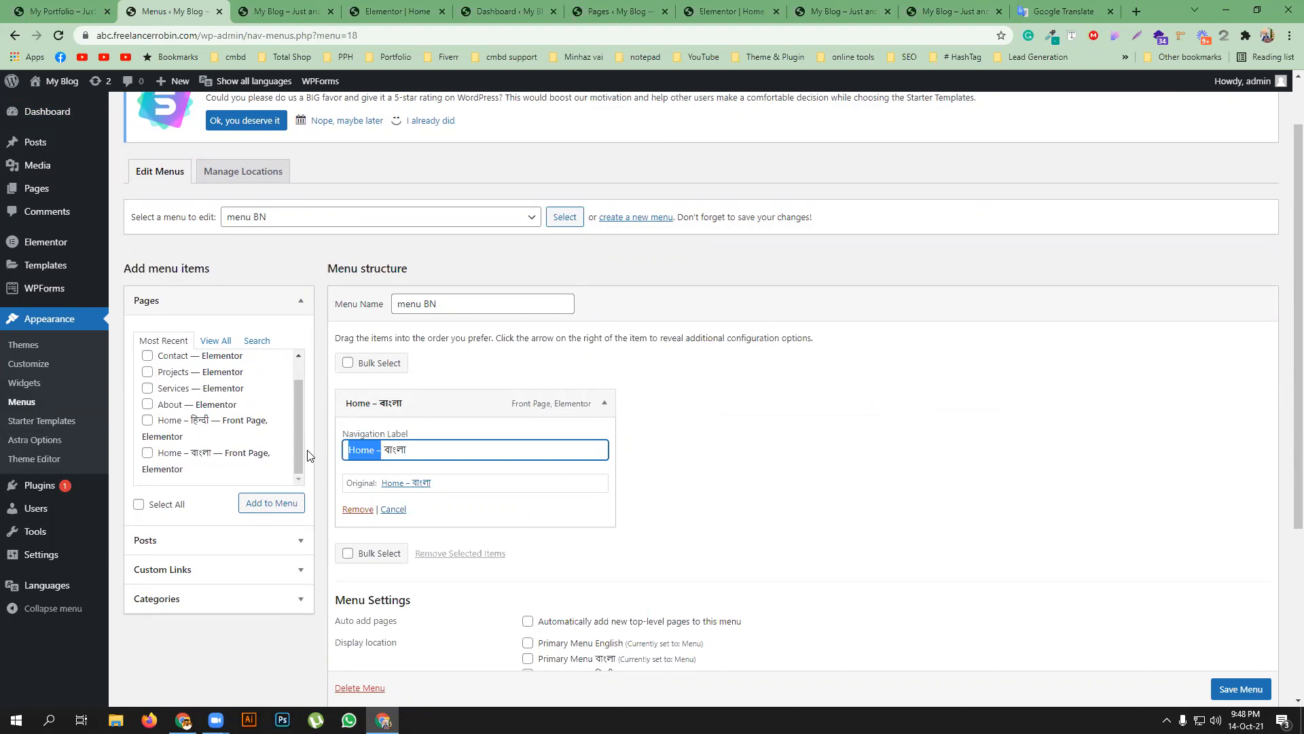
pyautogui.click(358, 508)
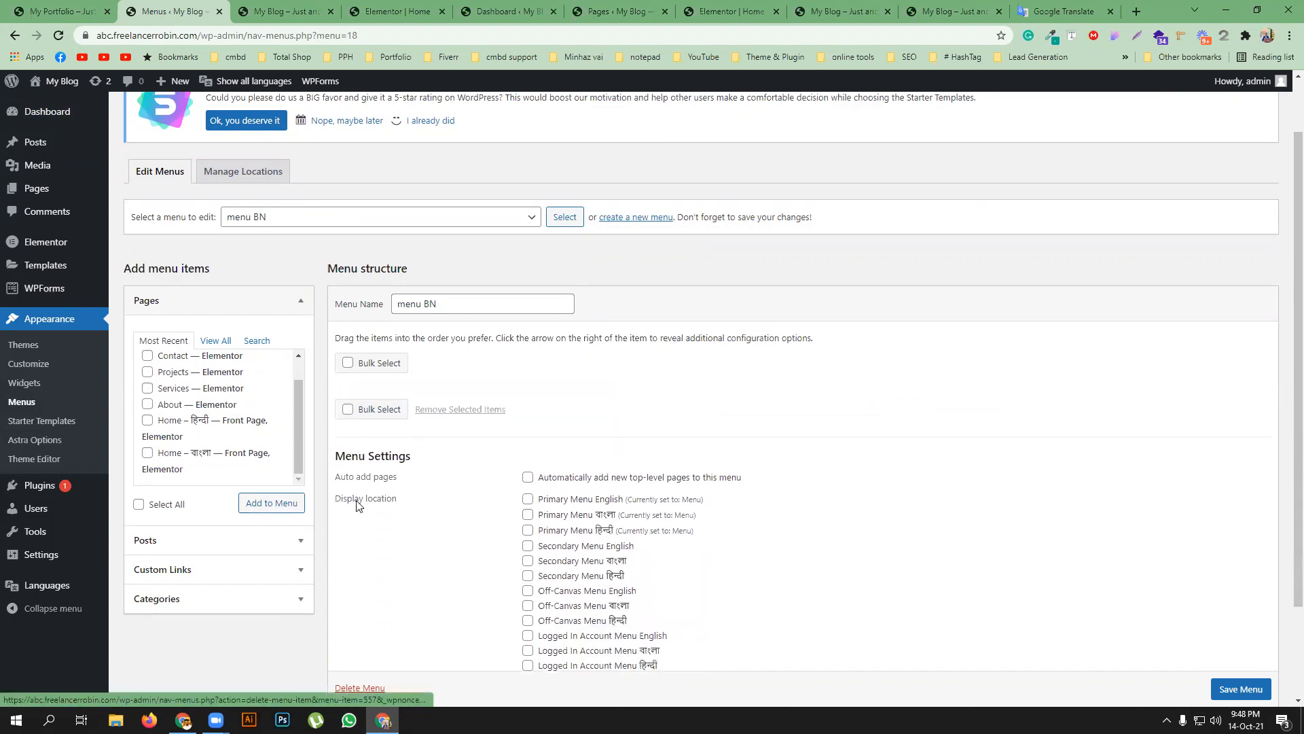
# - Load the existing menu named "Menu", add the "Home – বাংলা" page to it and open the new item's settings
pyautogui.click(374, 219)
pyautogui.click(353, 233)
pyautogui.click(573, 219)
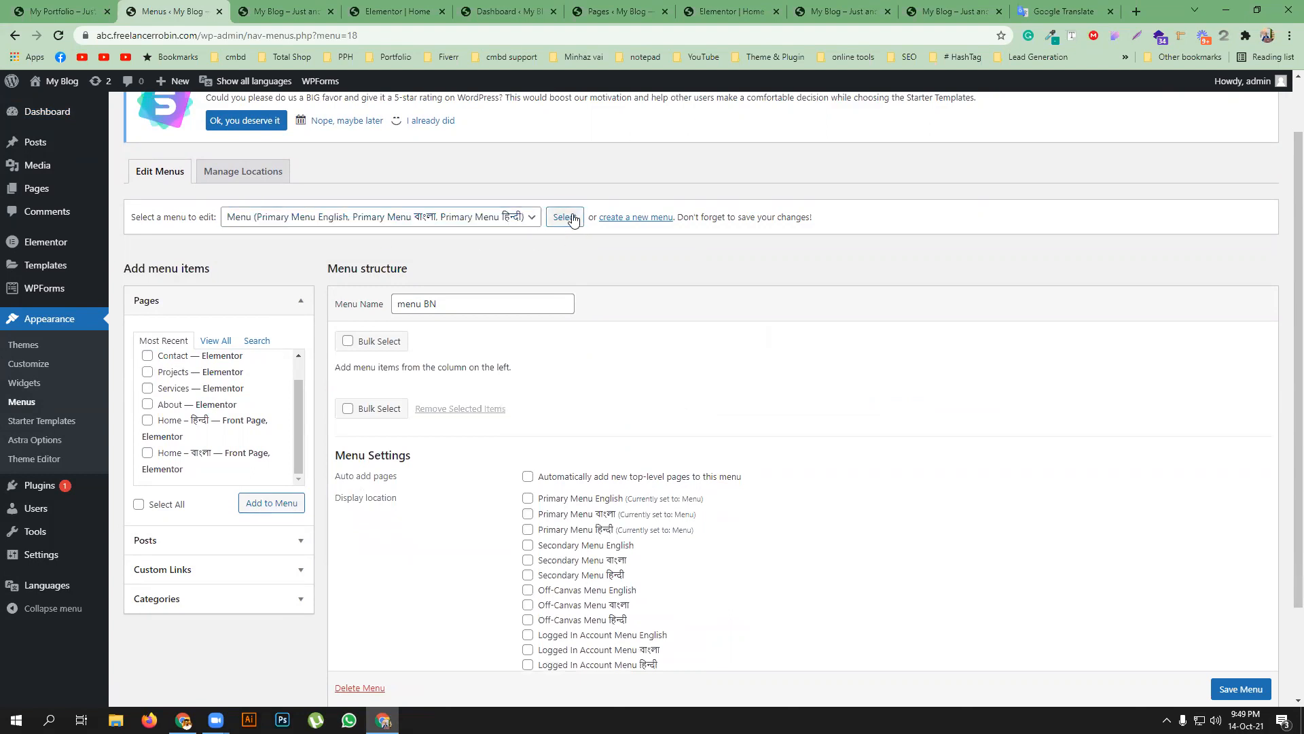
pyautogui.click(703, 118)
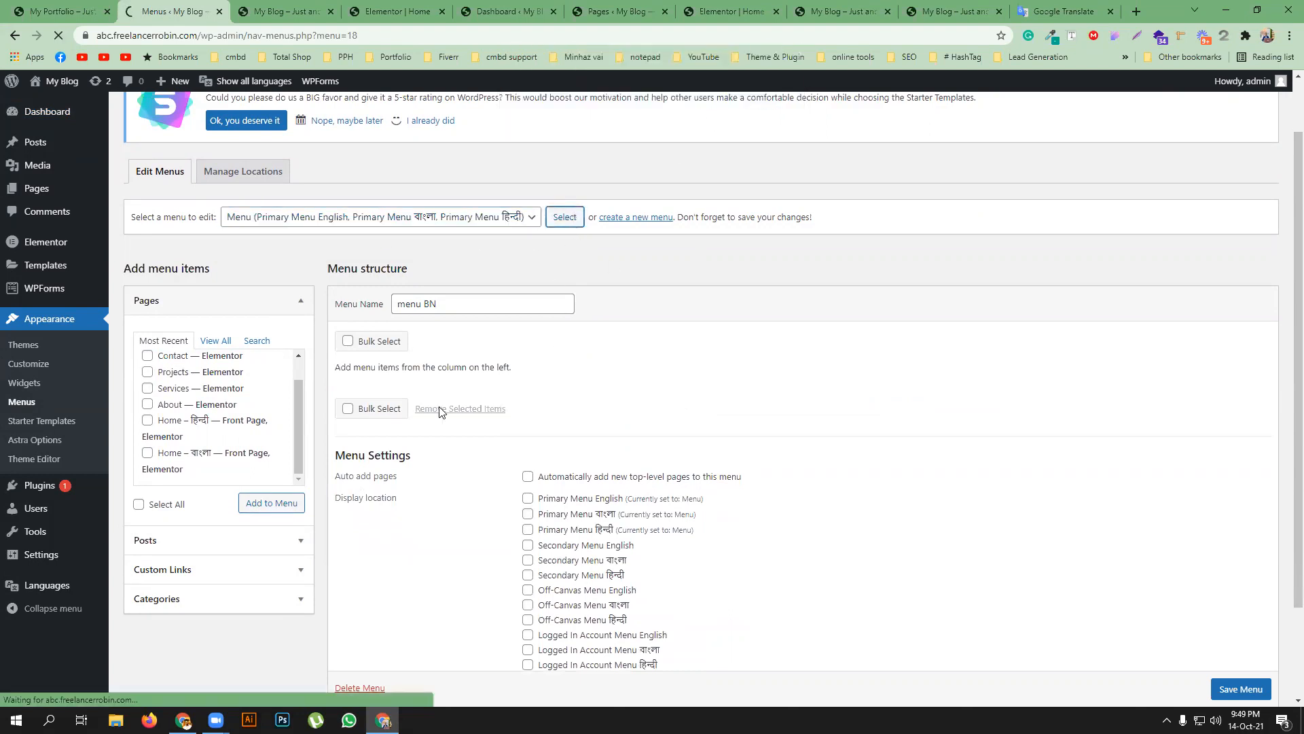
pyautogui.scroll(-2, 407, 476)
pyautogui.click(148, 412)
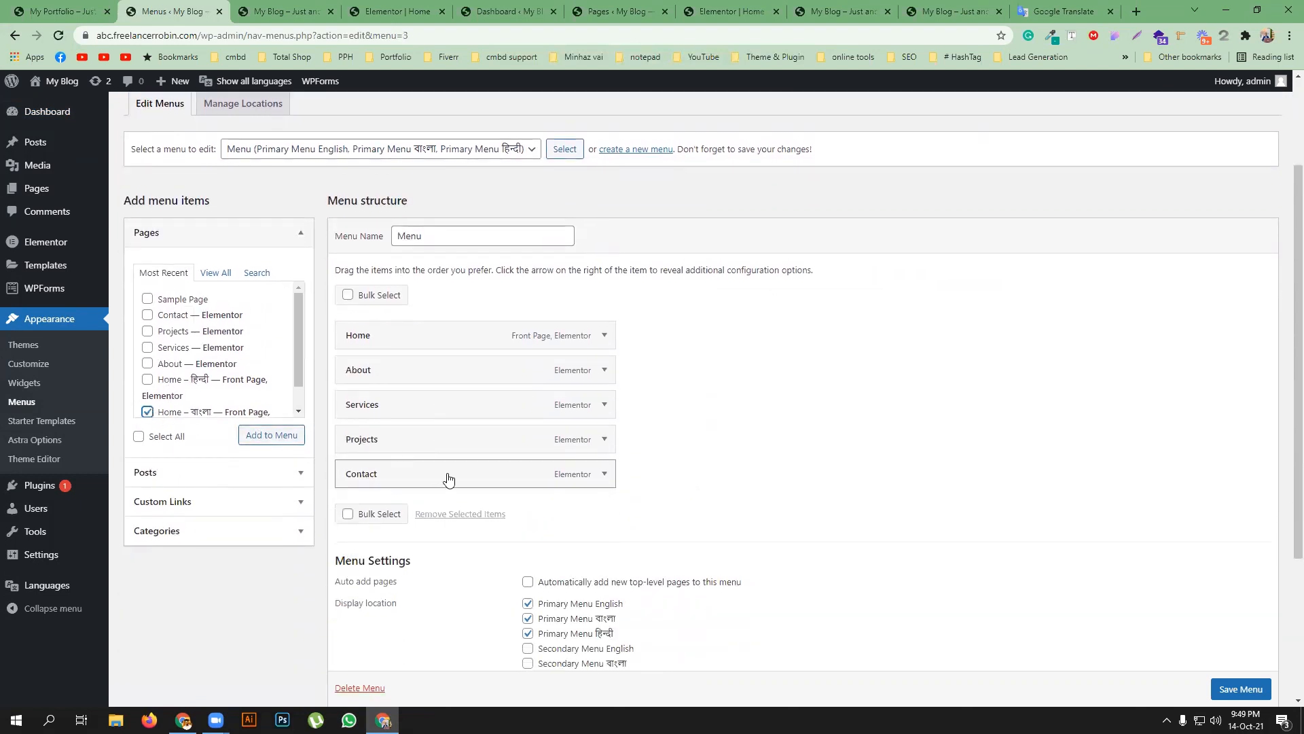
pyautogui.click(298, 442)
pyautogui.click(604, 508)
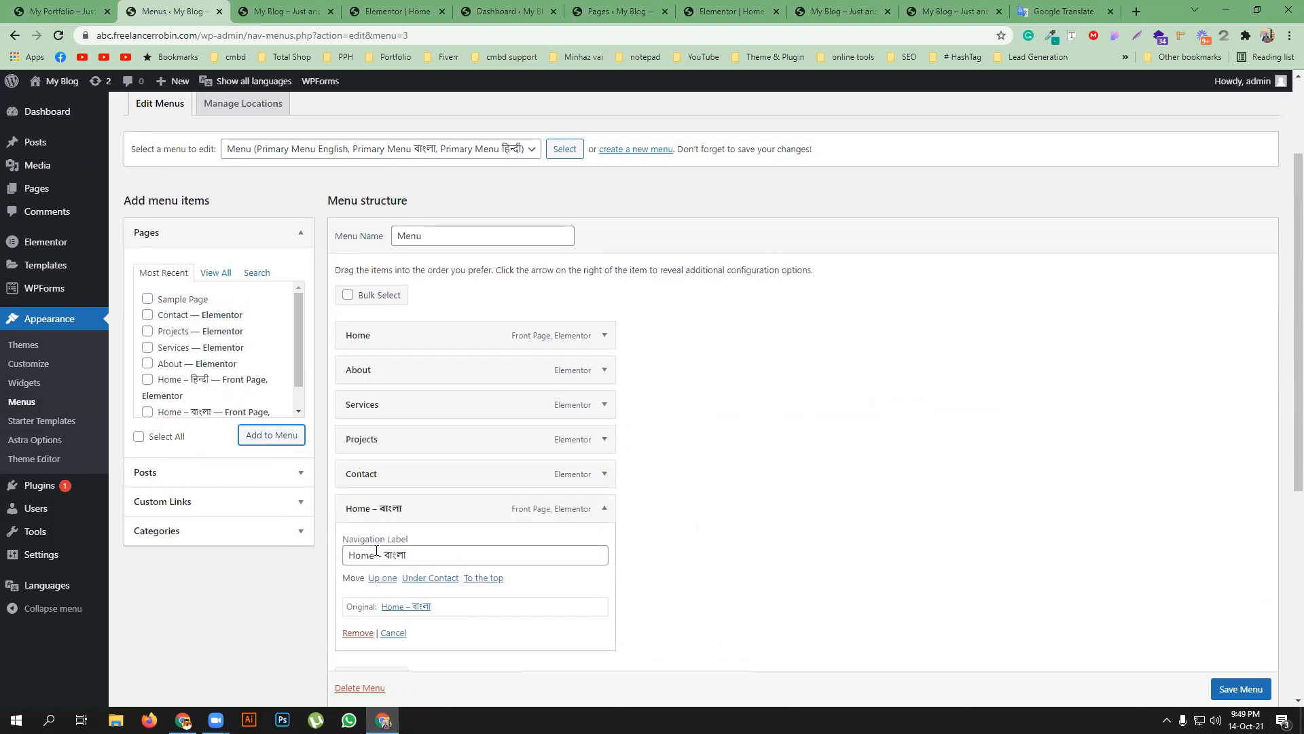
# - Shorten the navigation label of the "Home – বাংলা" menu item to "বাংলা" and save the menu
pyautogui.moveTo(383, 555); pyautogui.dragTo(321, 554)
pyautogui.press('BackSpace')
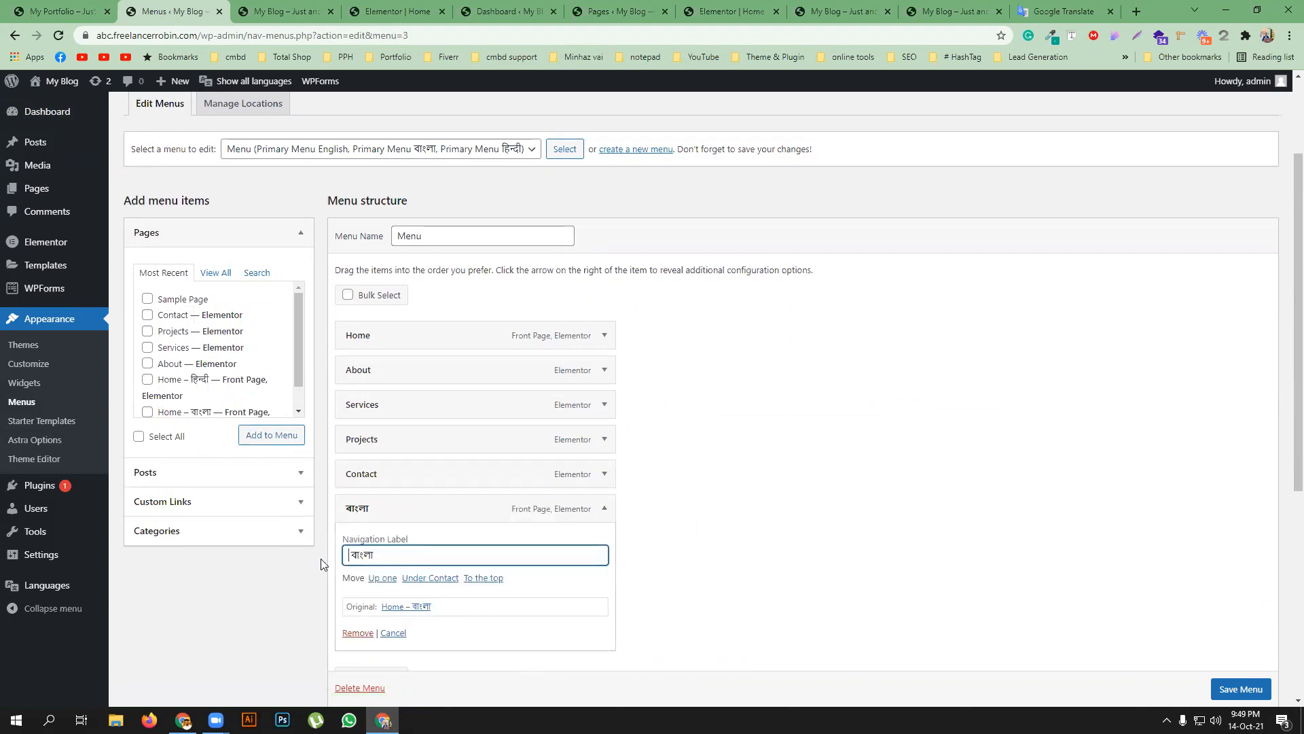
pyautogui.scroll(-3, 417, 579)
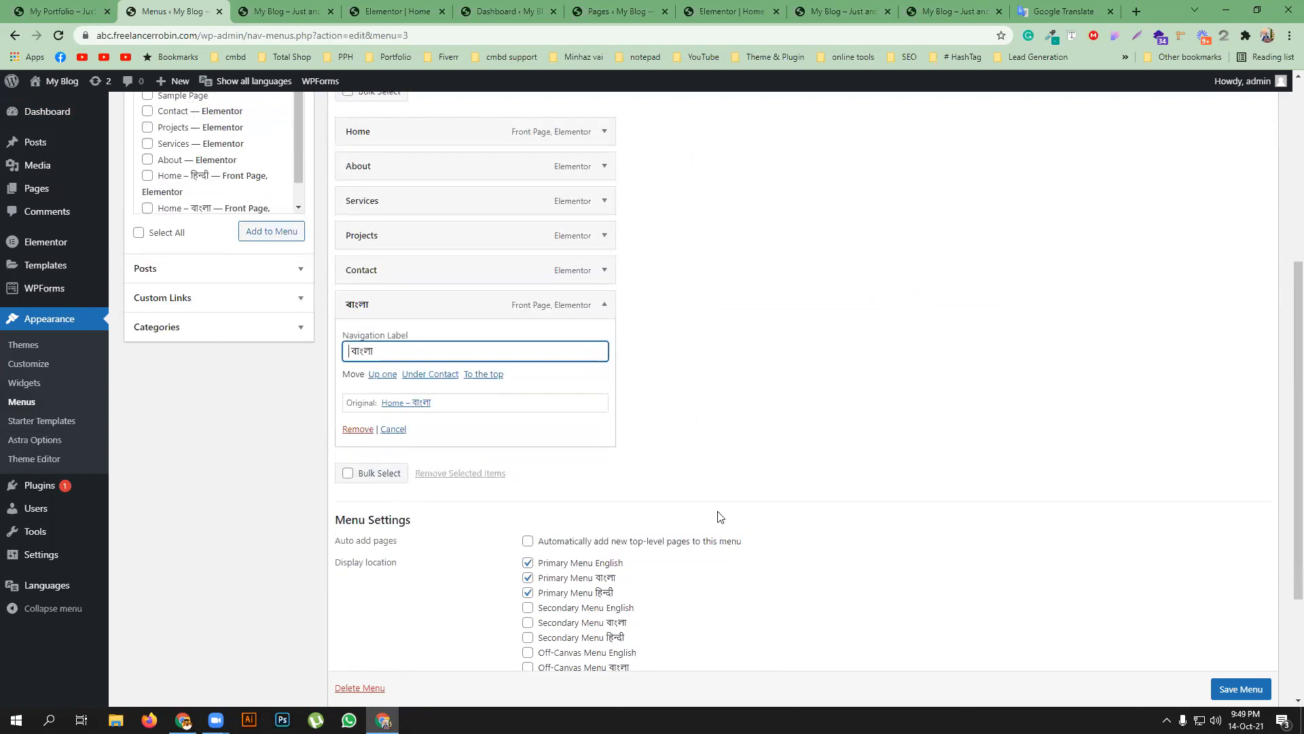
pyautogui.scroll(-1, 951, 591)
pyautogui.click(1241, 689)
pyautogui.scroll(-1, 679, 476)
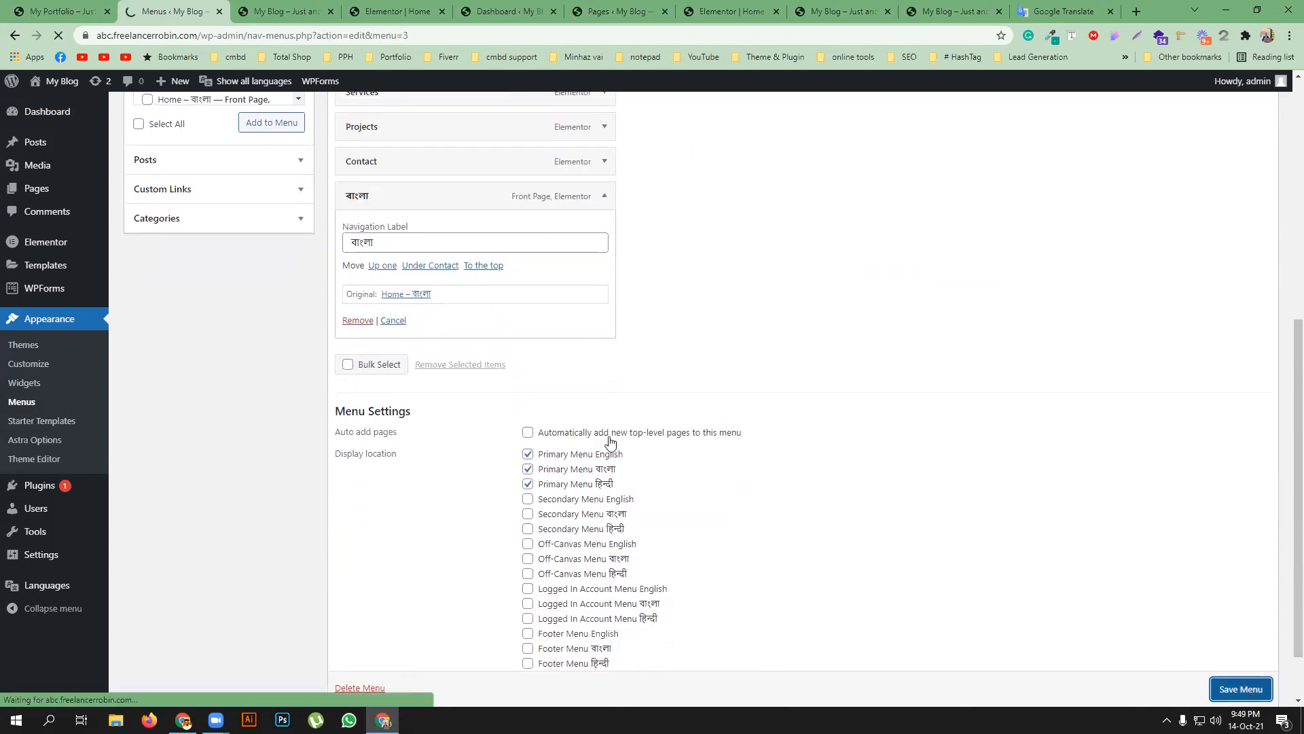
# - Reload the site's front page and switch it to the বাংলা version with the header's language switcher
pyautogui.click(273, 10)
pyautogui.click(58, 37)
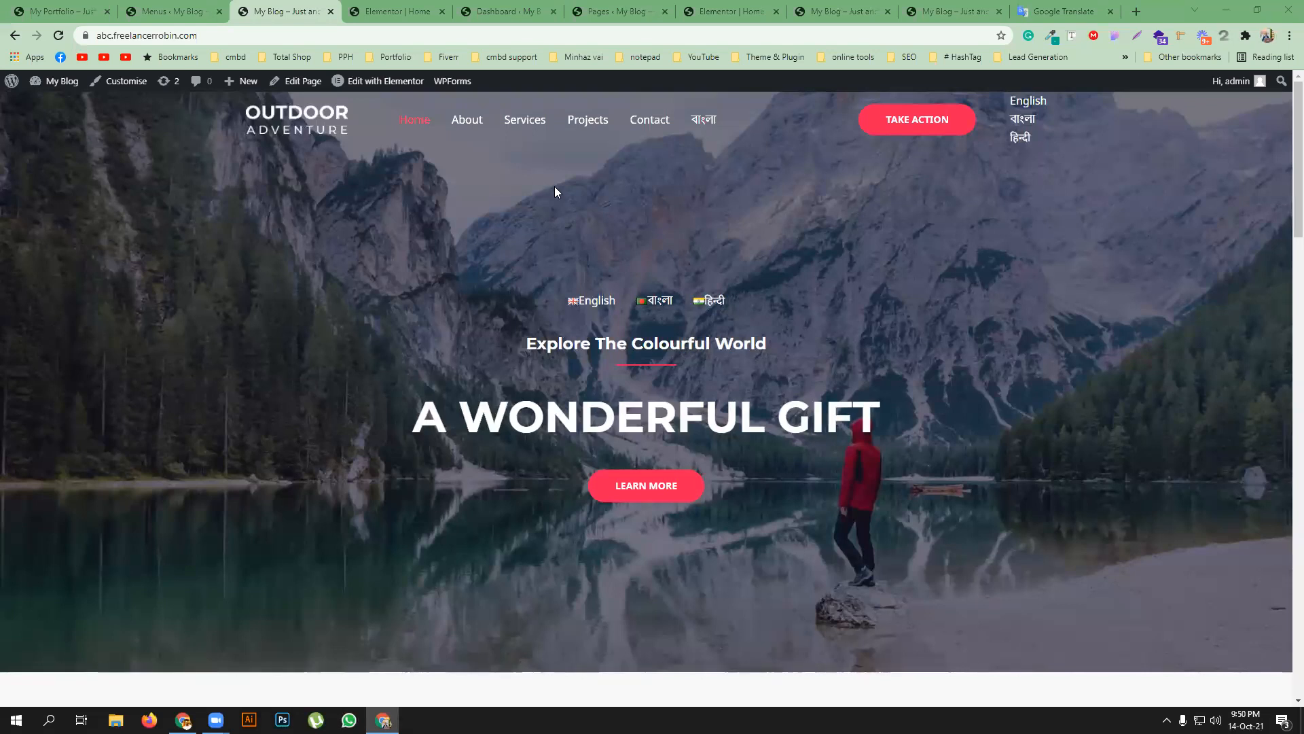
pyautogui.click(1028, 121)
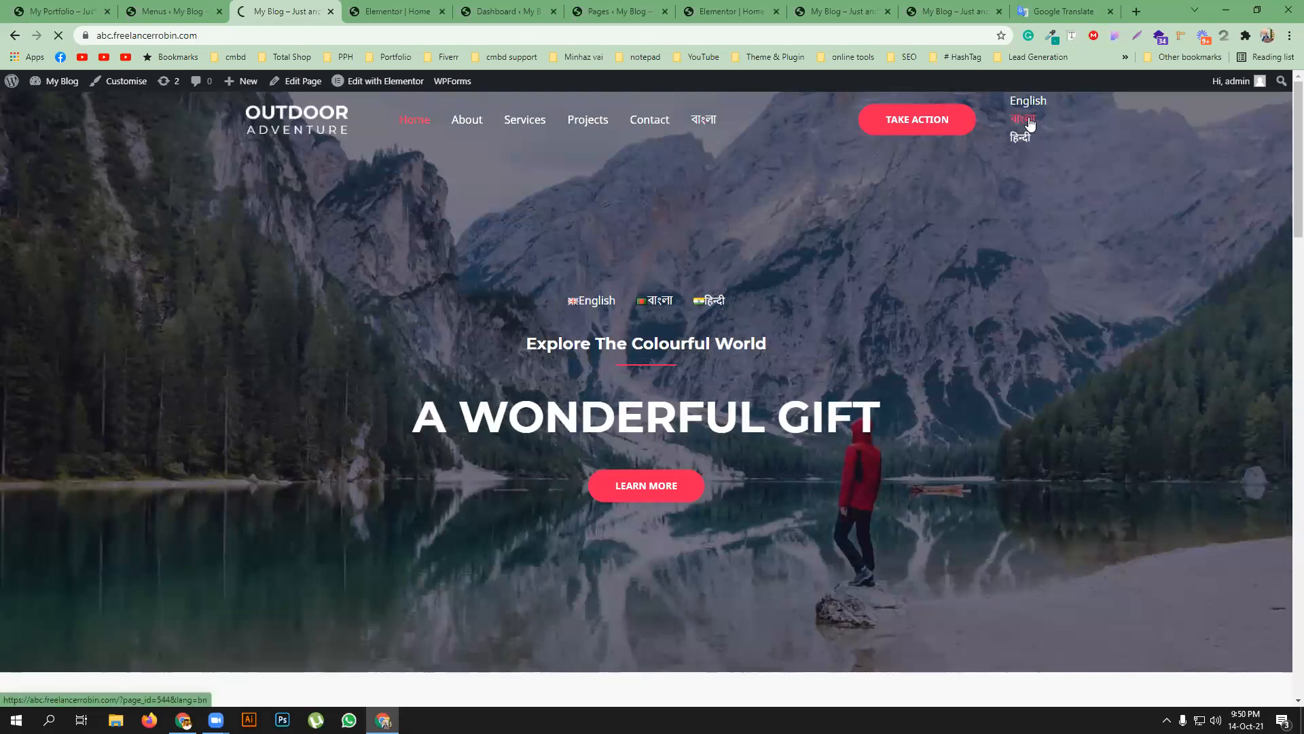
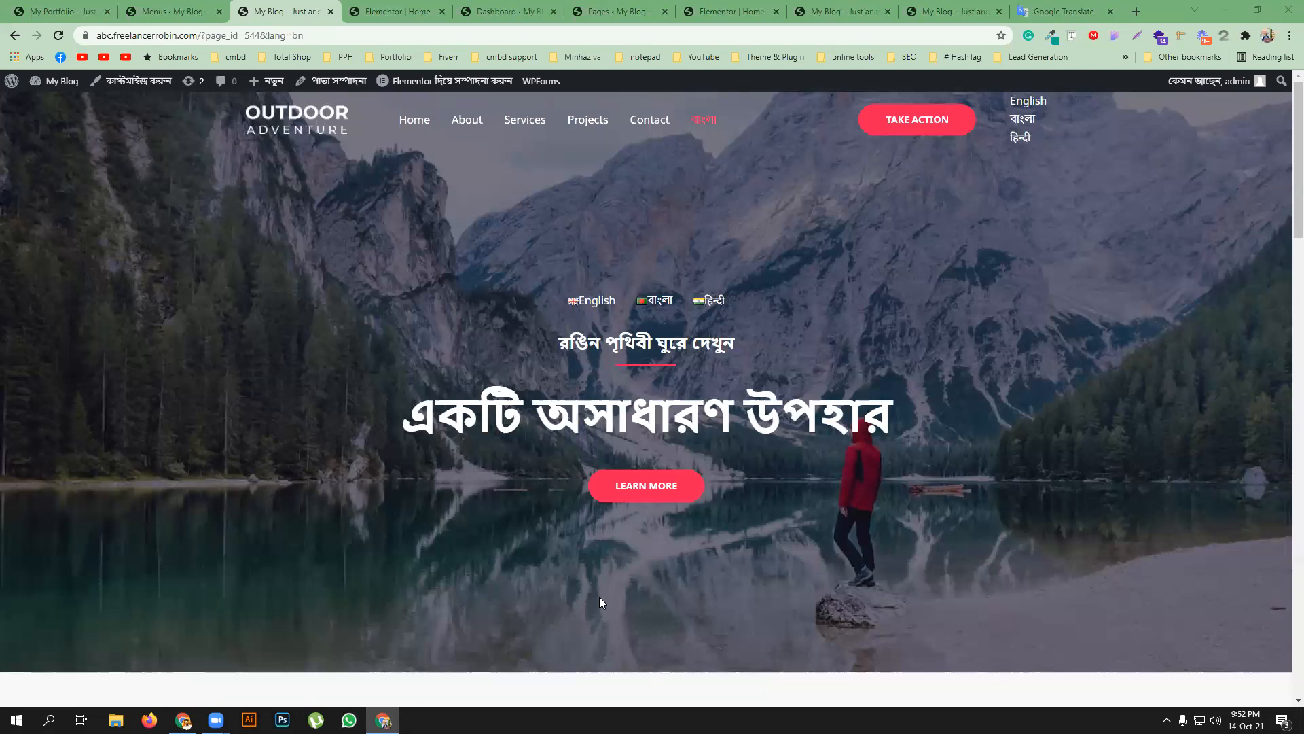
# - Switch to the My Portfolio site's dashboard and search for new plugins with the keyword "gtranslate"
pyautogui.hotkey('ctrl', '1')
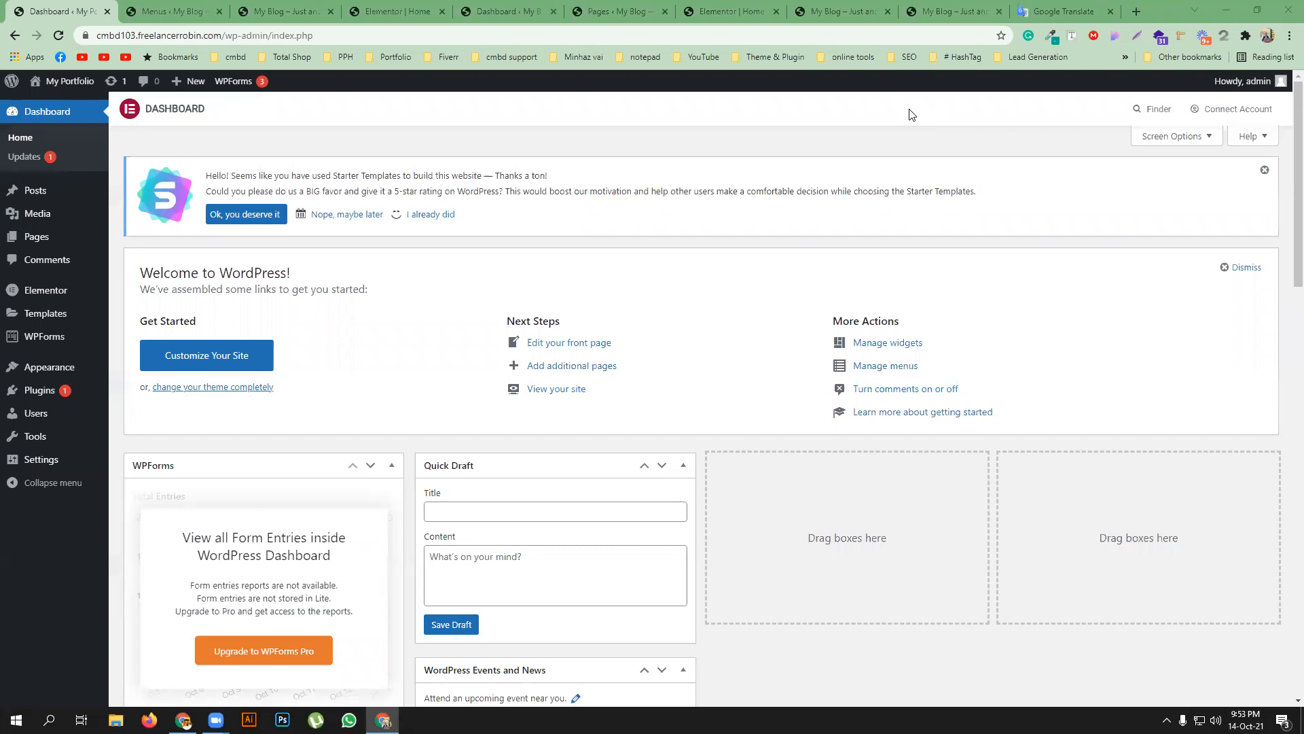
pyautogui.click(39, 390)
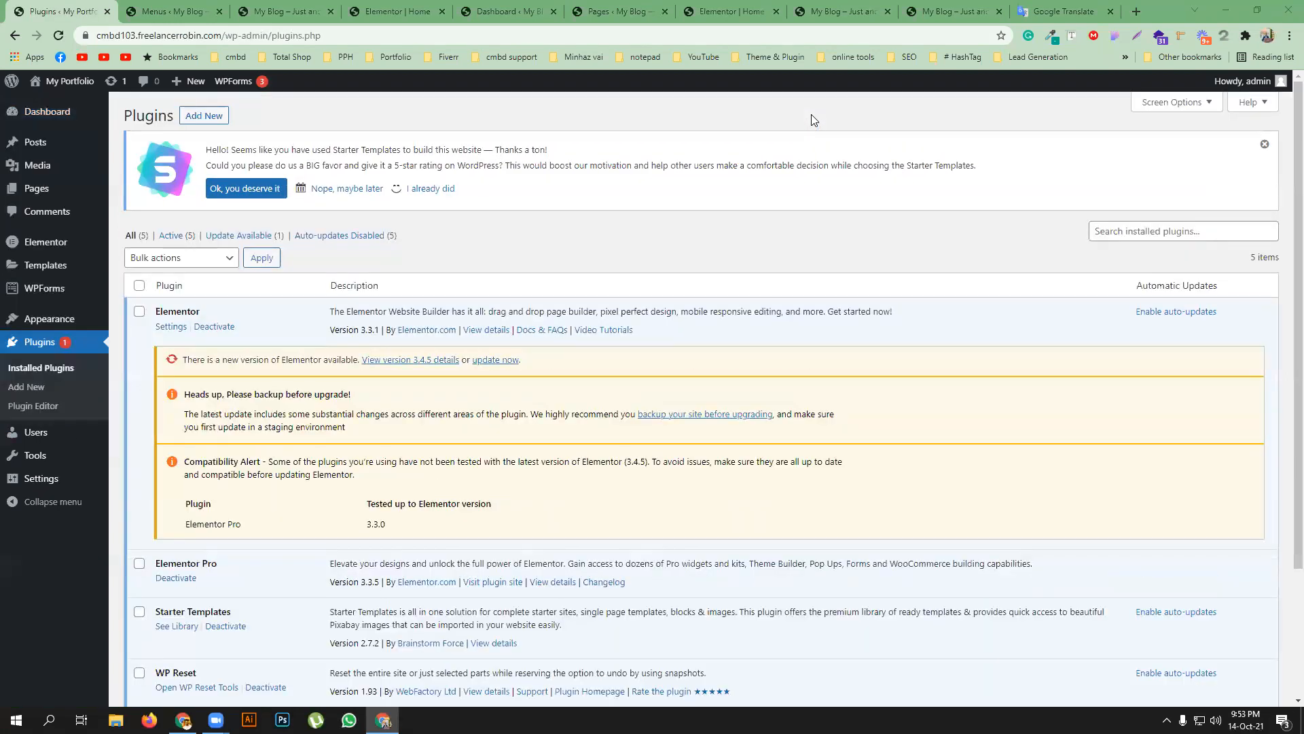
pyautogui.click(204, 116)
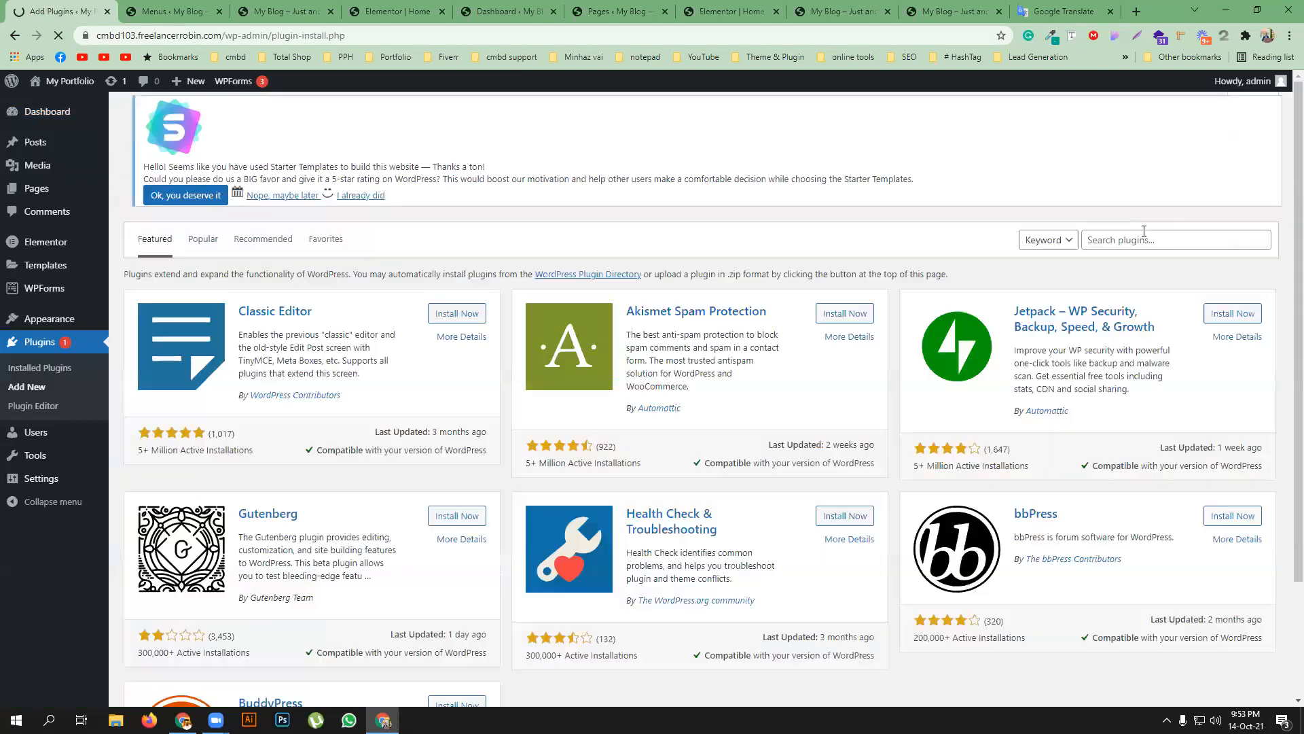
pyautogui.click(1144, 238)
pyautogui.write('g')
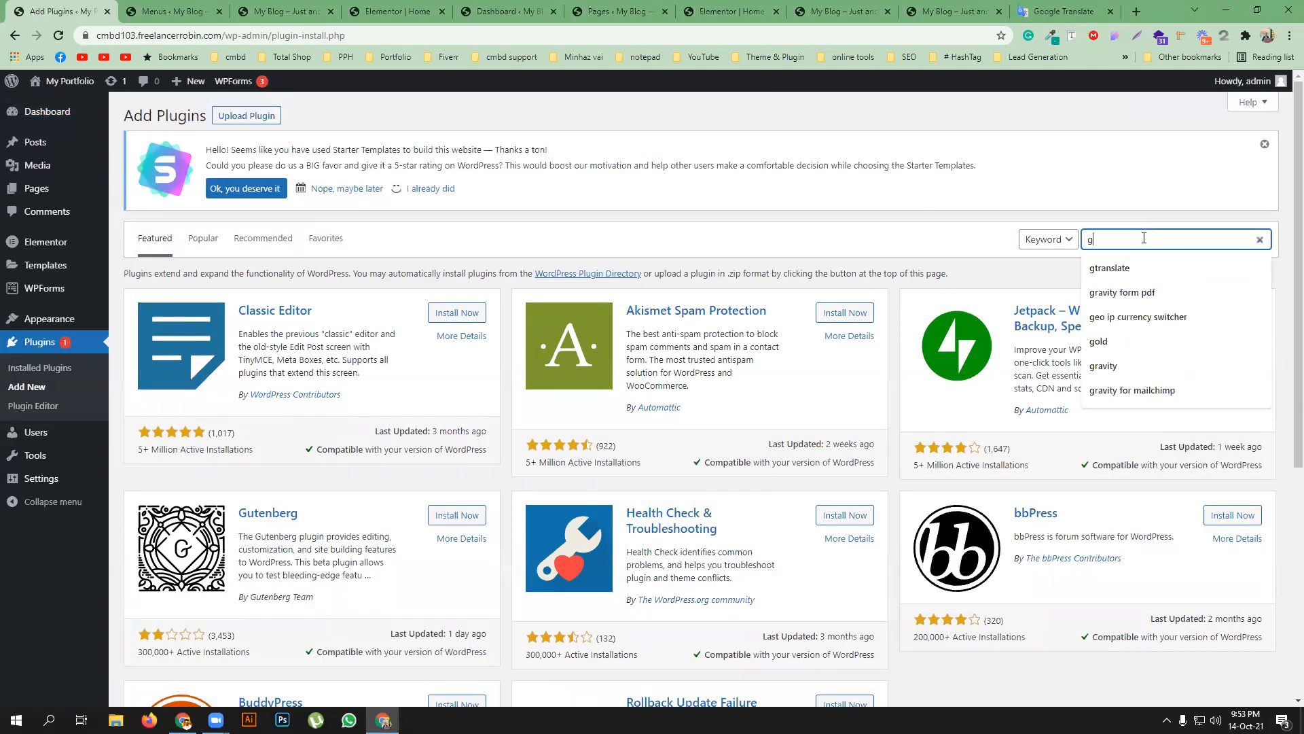
pyautogui.write('tra')
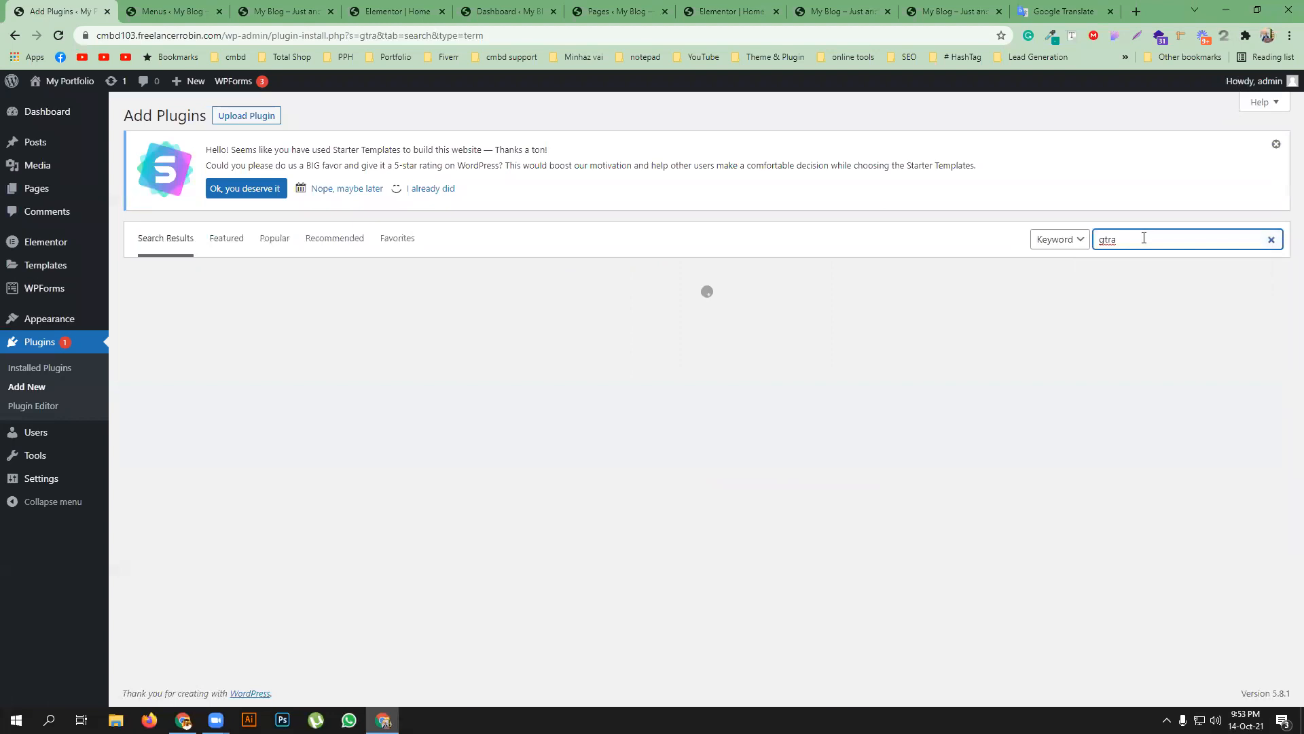
pyautogui.write('a')
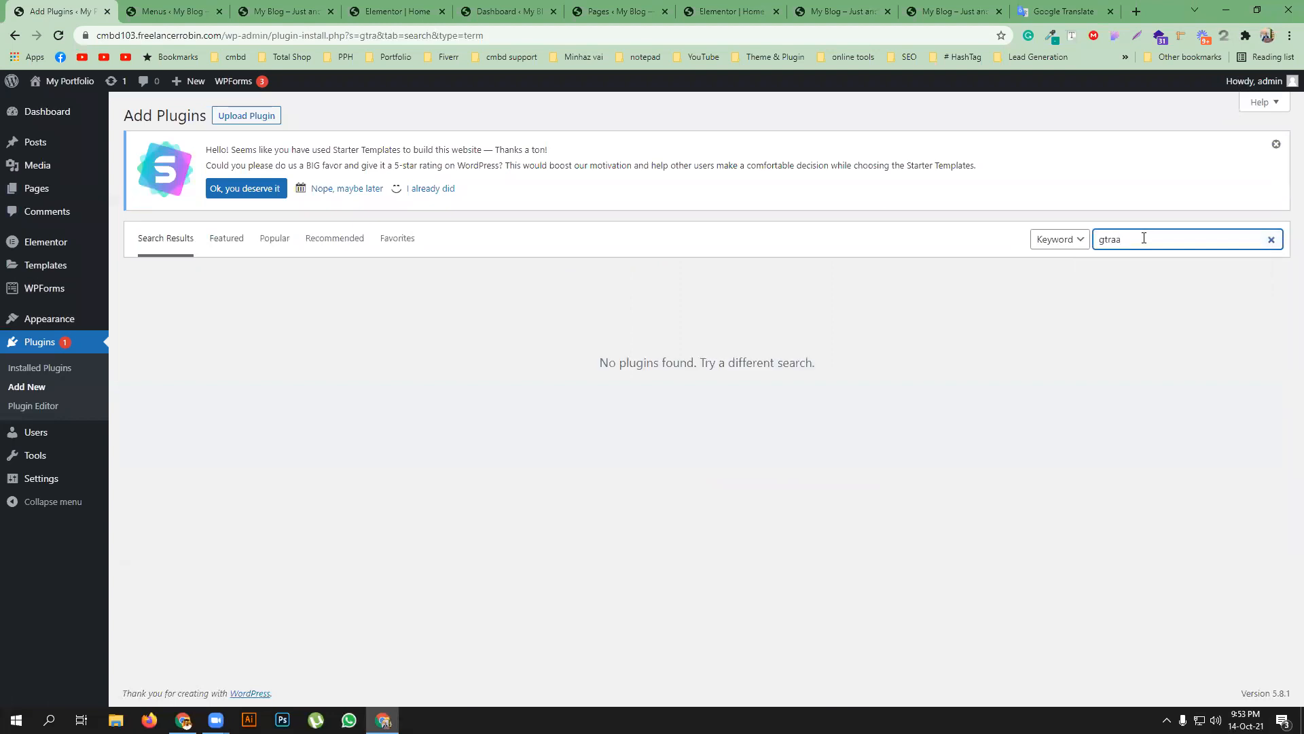
pyautogui.press('BackSpace')
pyautogui.write('nslate')
pyautogui.click(565, 137)
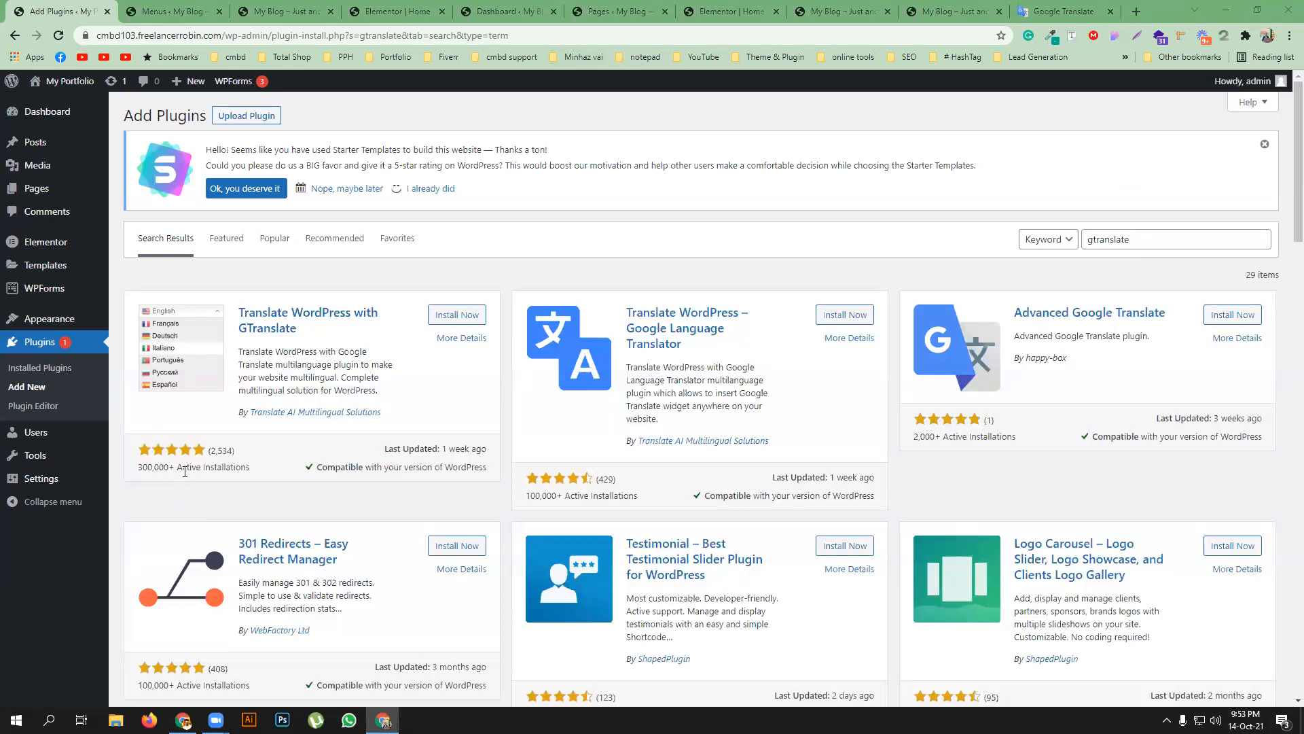
# - Install and activate the "Translate WordPress with GTranslate" plugin, and open its settings
pyautogui.click(453, 314)
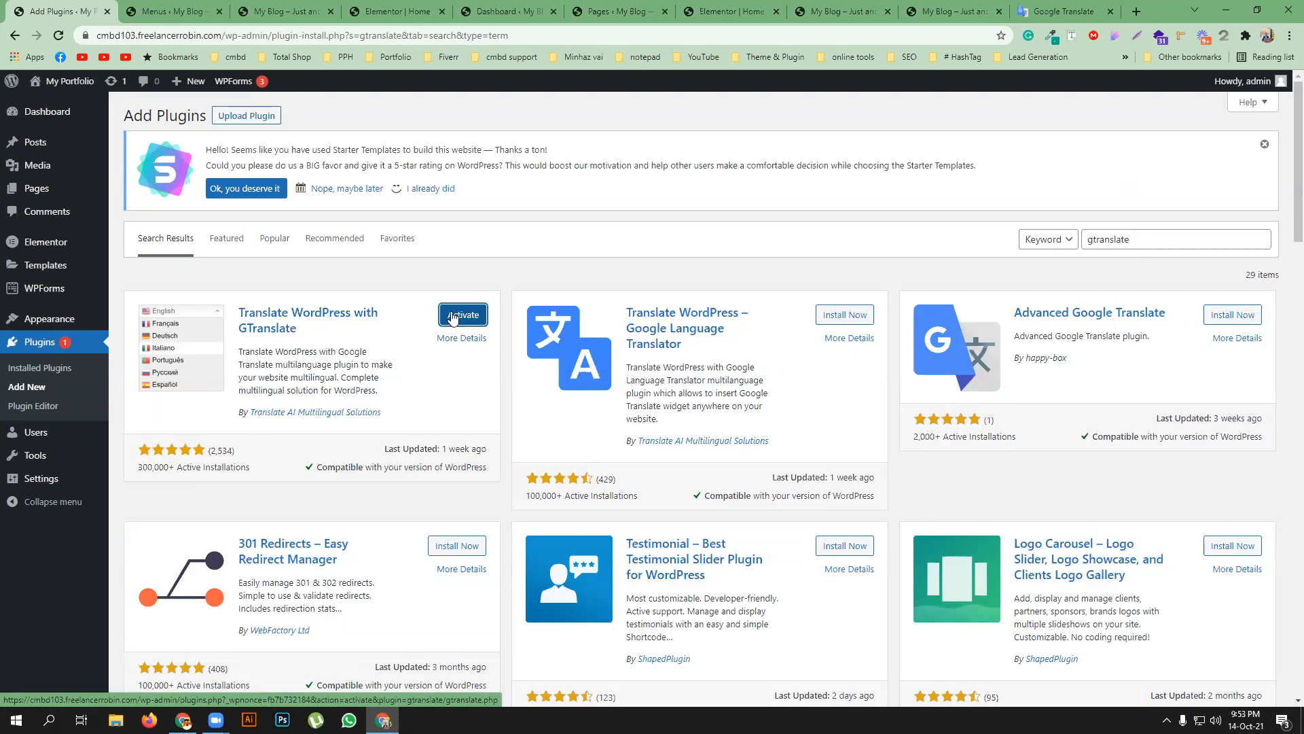
pyautogui.click(453, 316)
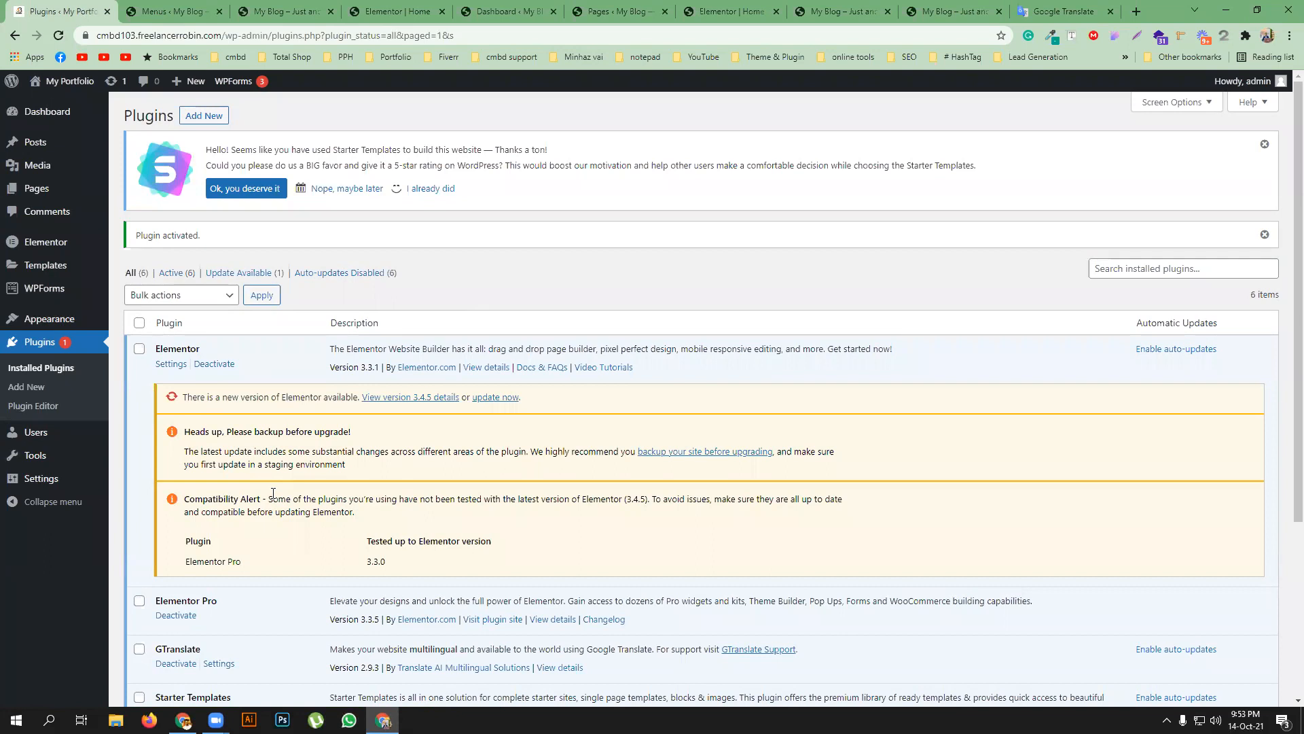
pyautogui.scroll(-4, 273, 491)
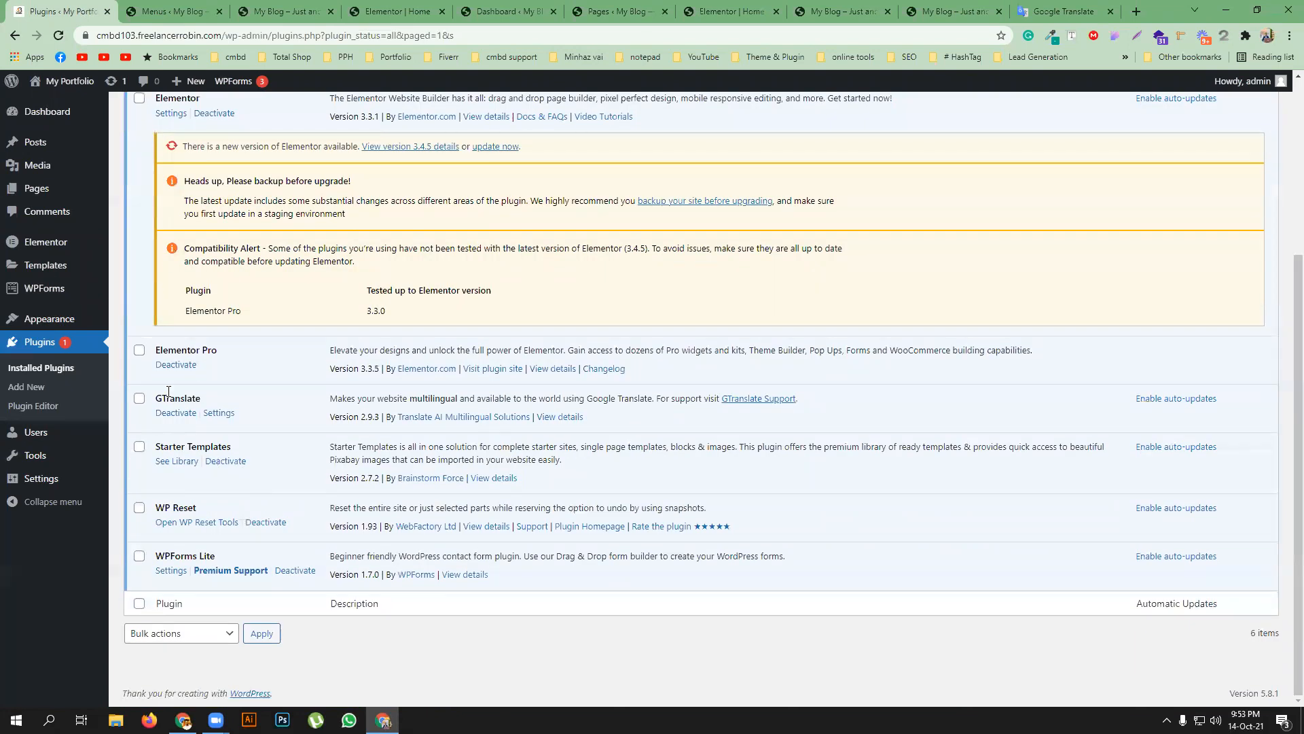
pyautogui.click(217, 415)
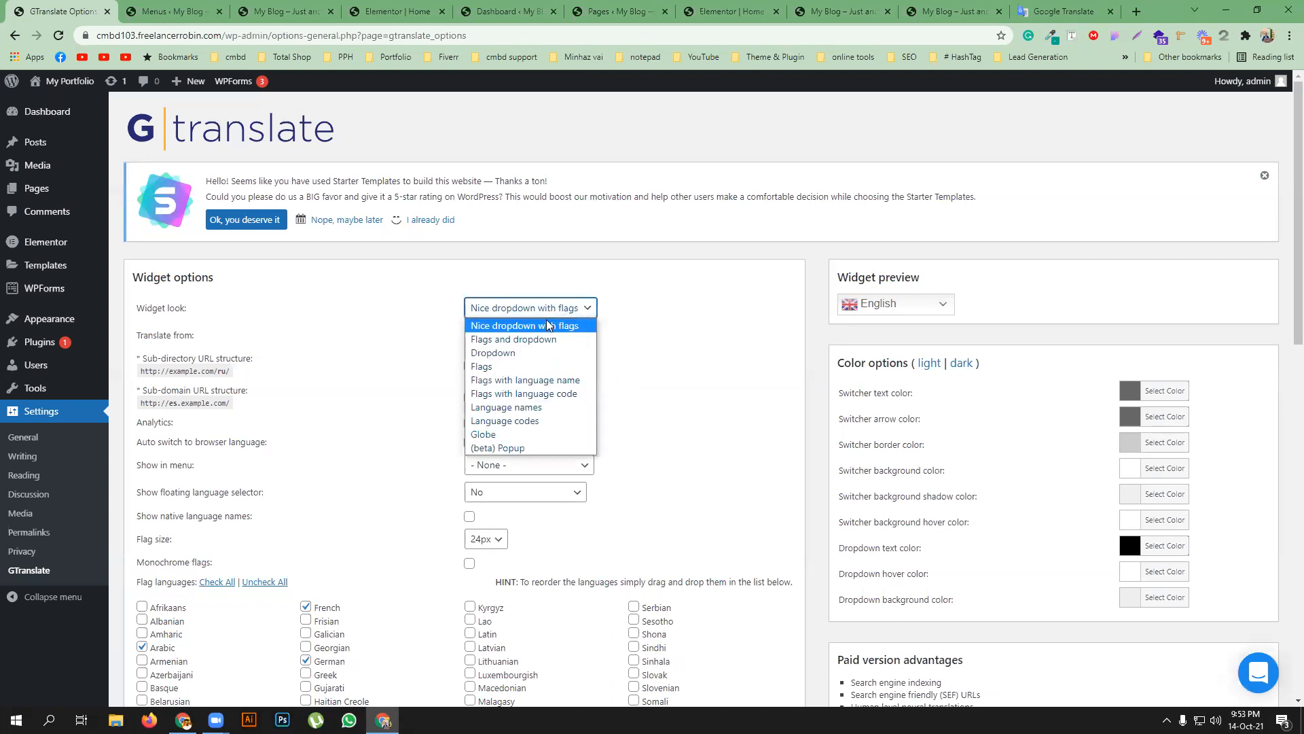
# - Preview the GTranslate widget's language list and try the Dropdown, Flags and Flags with language name looks
pyautogui.click(934, 306)
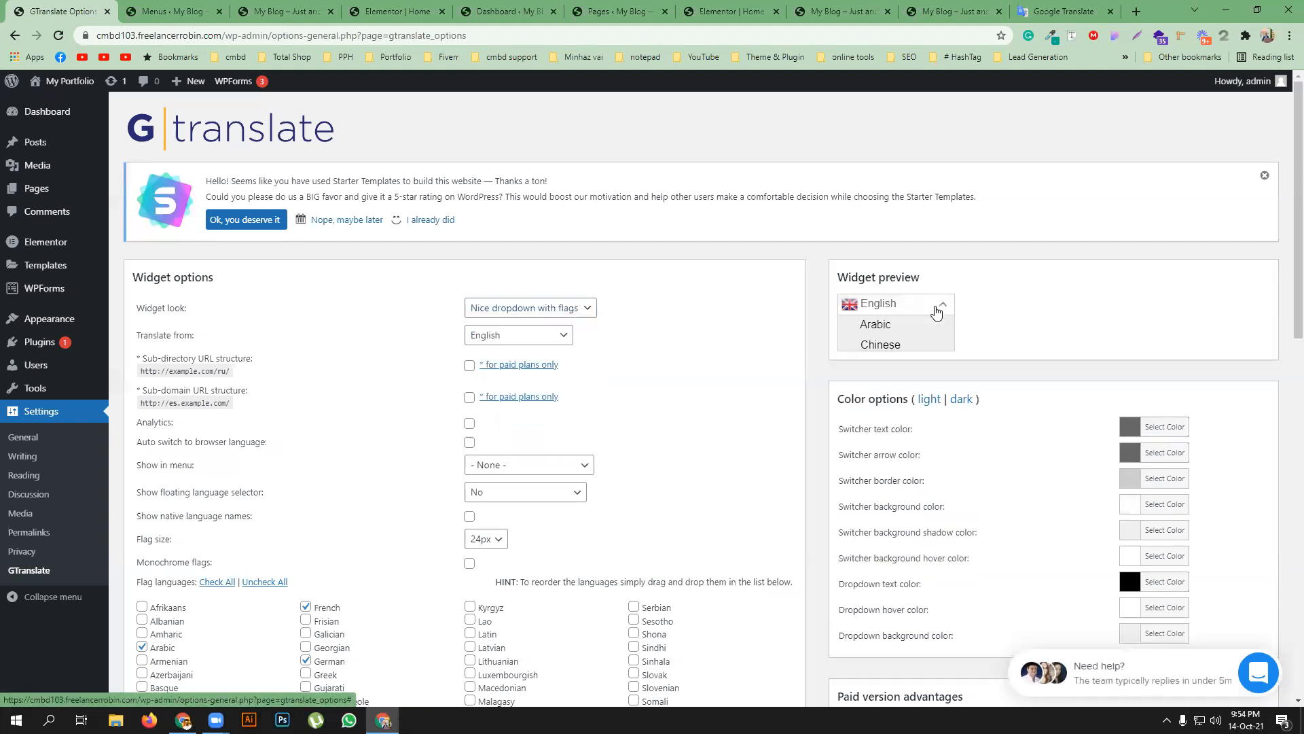
pyautogui.click(585, 309)
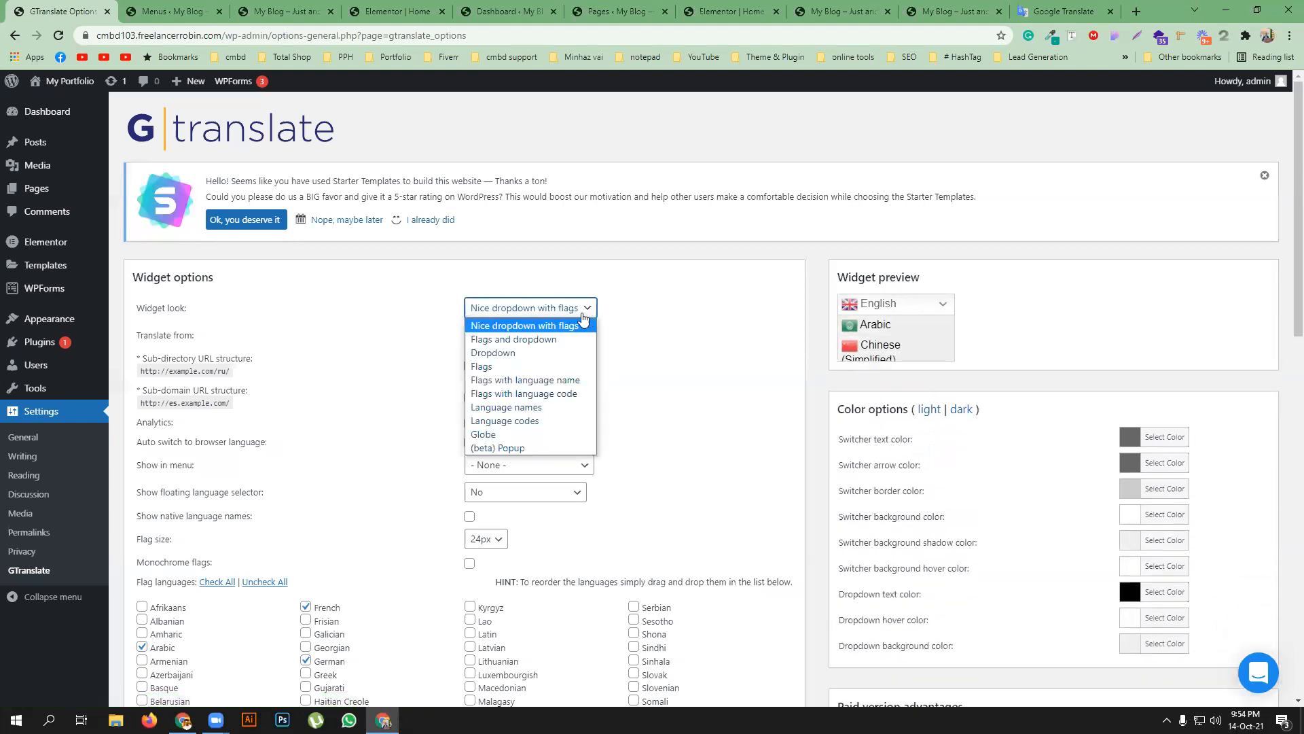
pyautogui.click(563, 353)
pyautogui.click(942, 306)
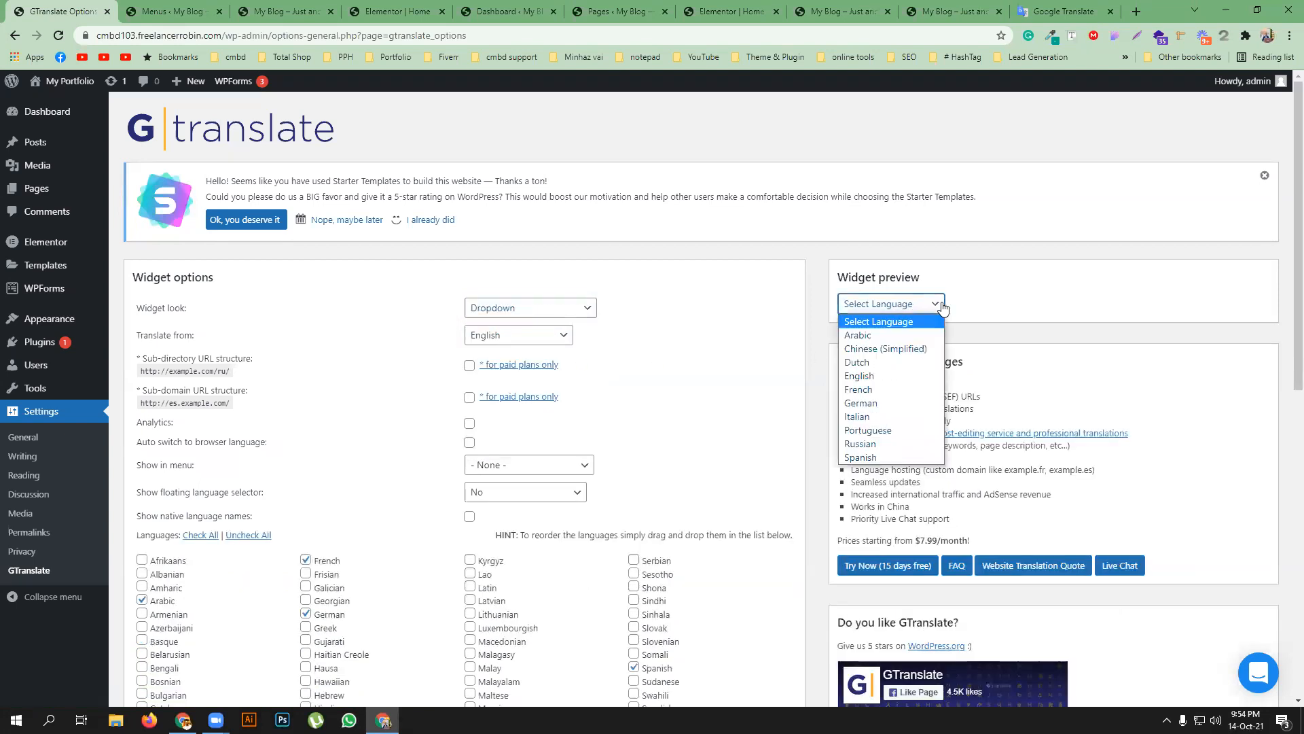
pyautogui.click(732, 327)
pyautogui.click(583, 308)
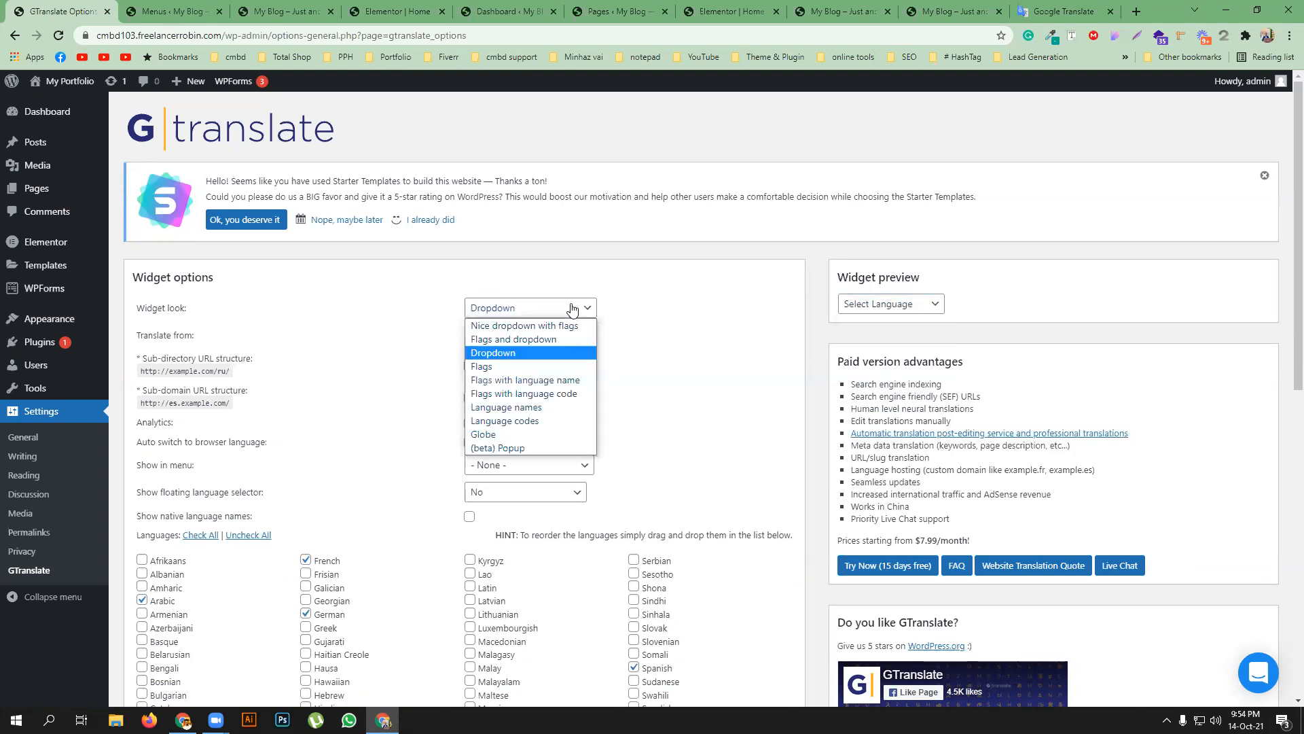
pyautogui.click(557, 366)
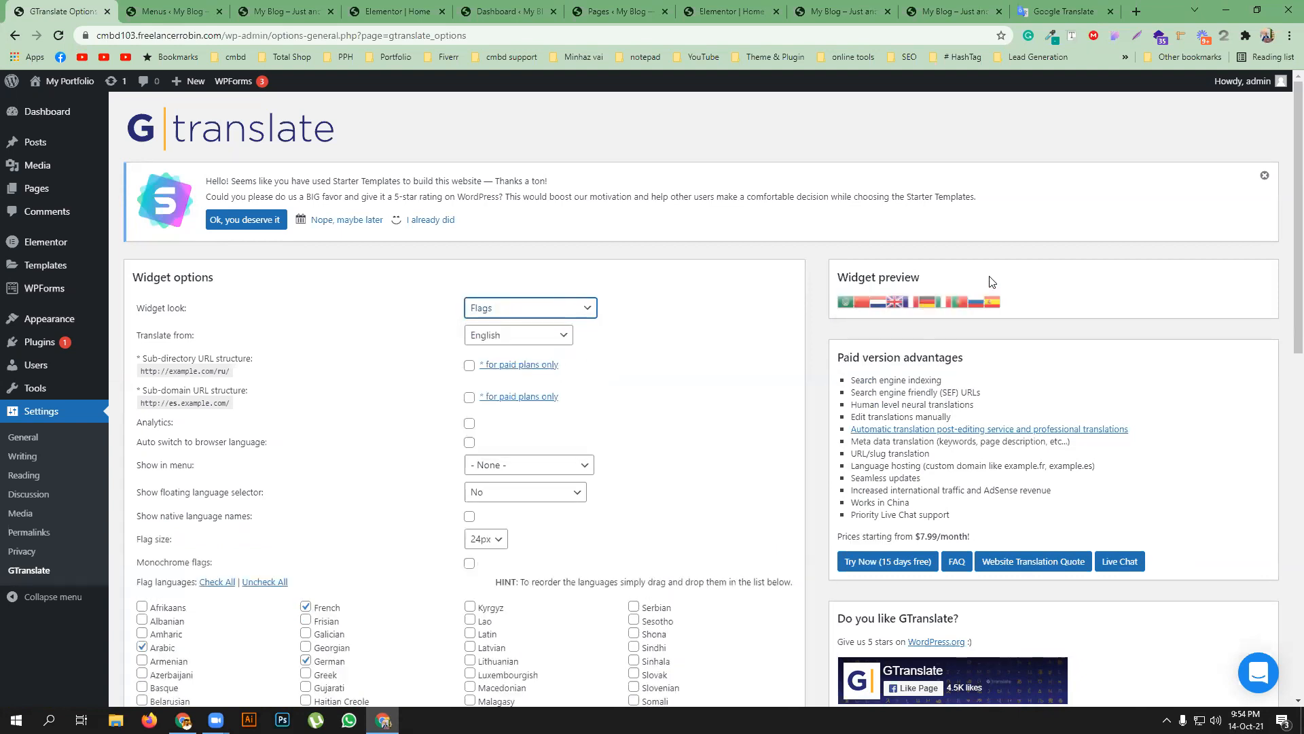
pyautogui.click(559, 307)
pyautogui.click(527, 386)
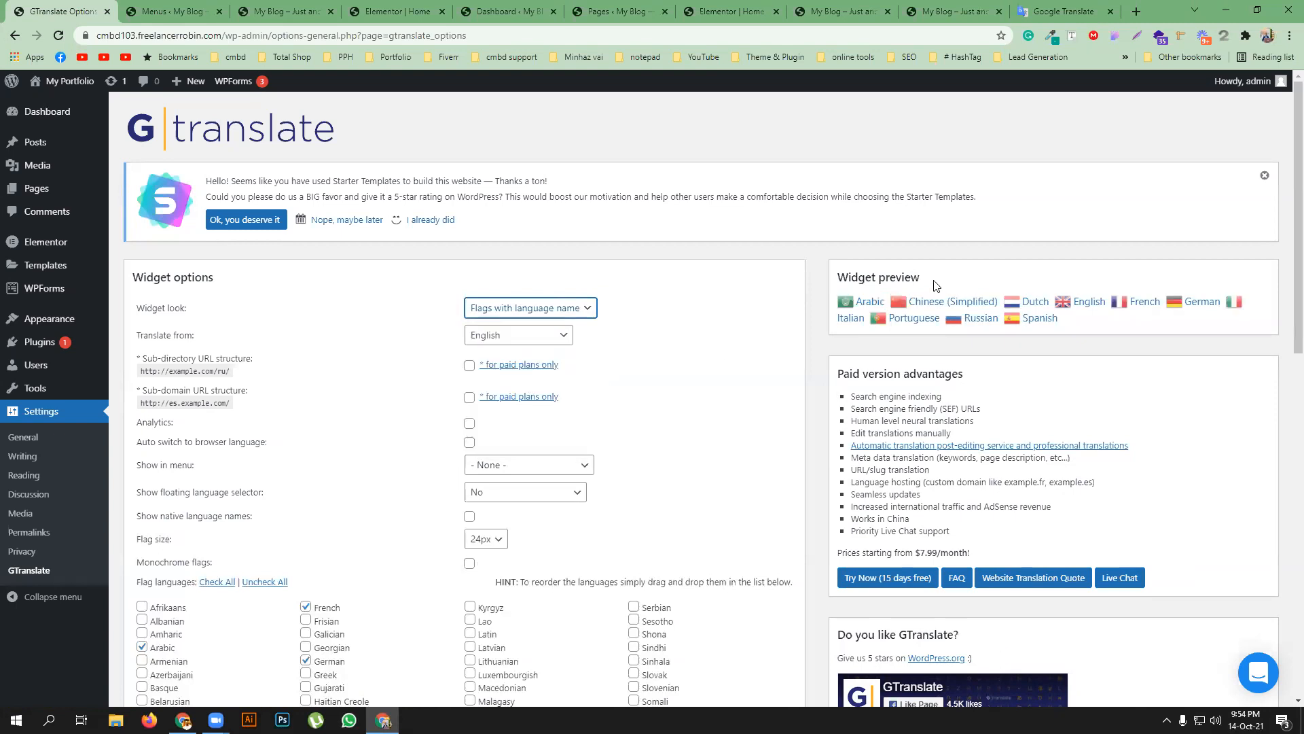
# - Try the Language names, Flags and dropdown, Dropdown and Flags looks for the GTranslate widget
pyautogui.click(580, 310)
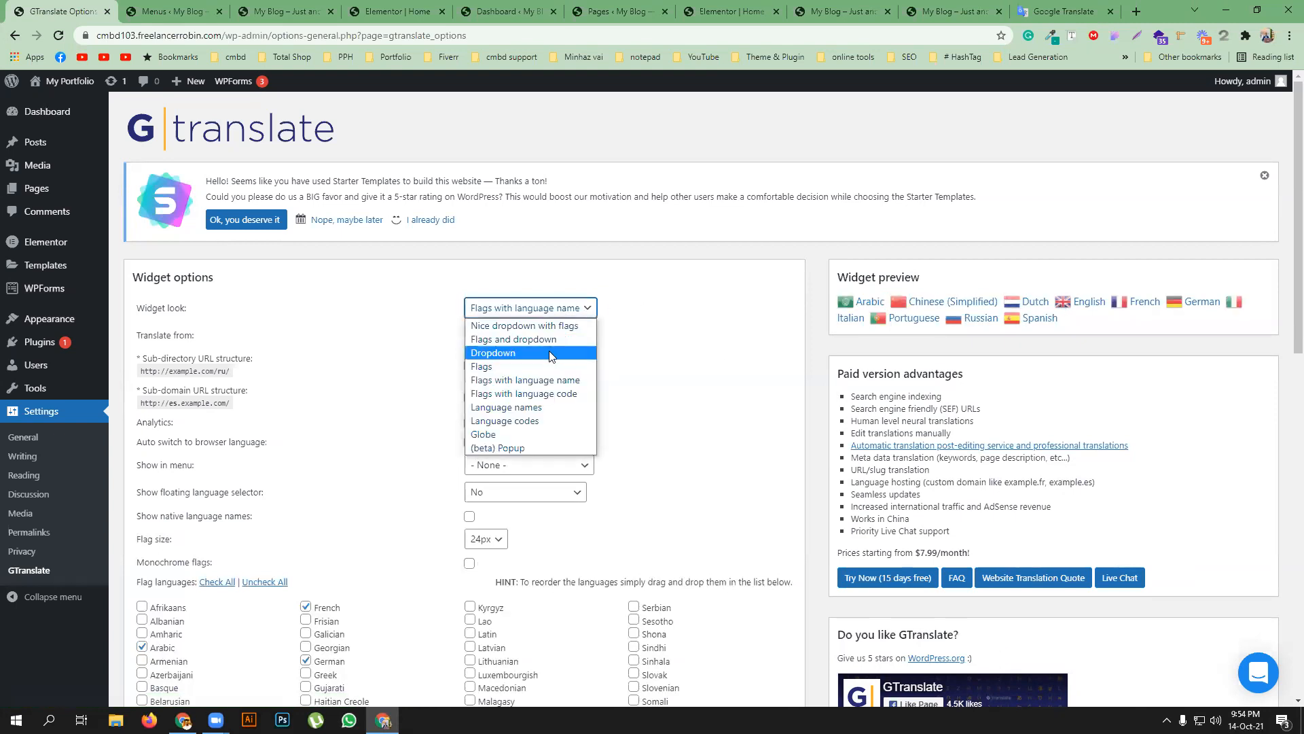
pyautogui.click(534, 412)
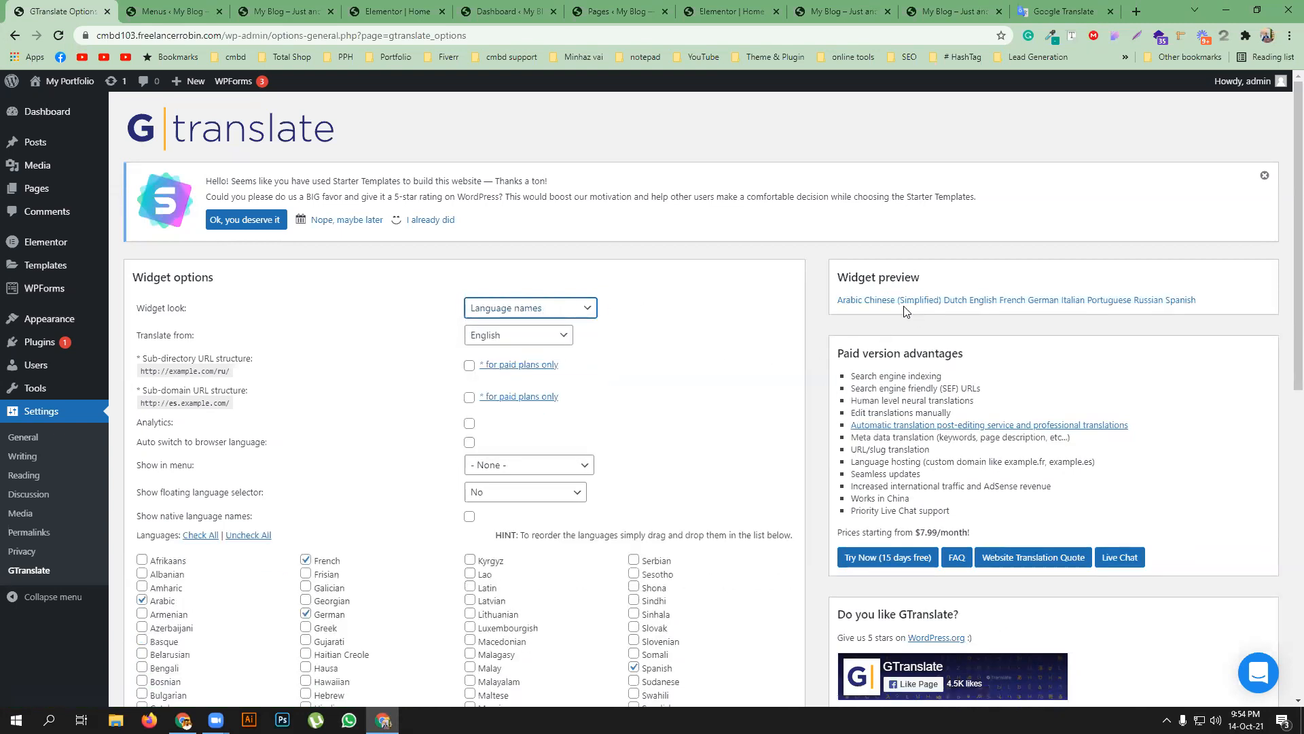
pyautogui.click(546, 312)
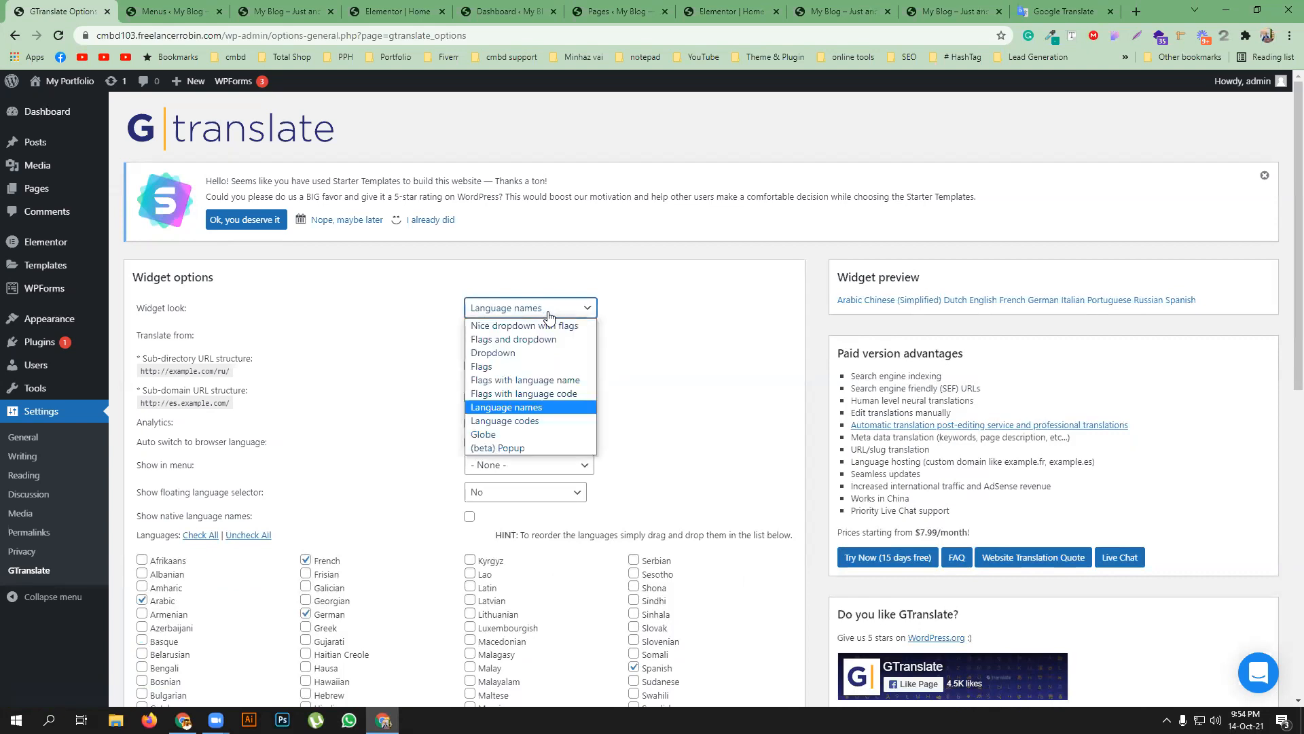
pyautogui.click(559, 341)
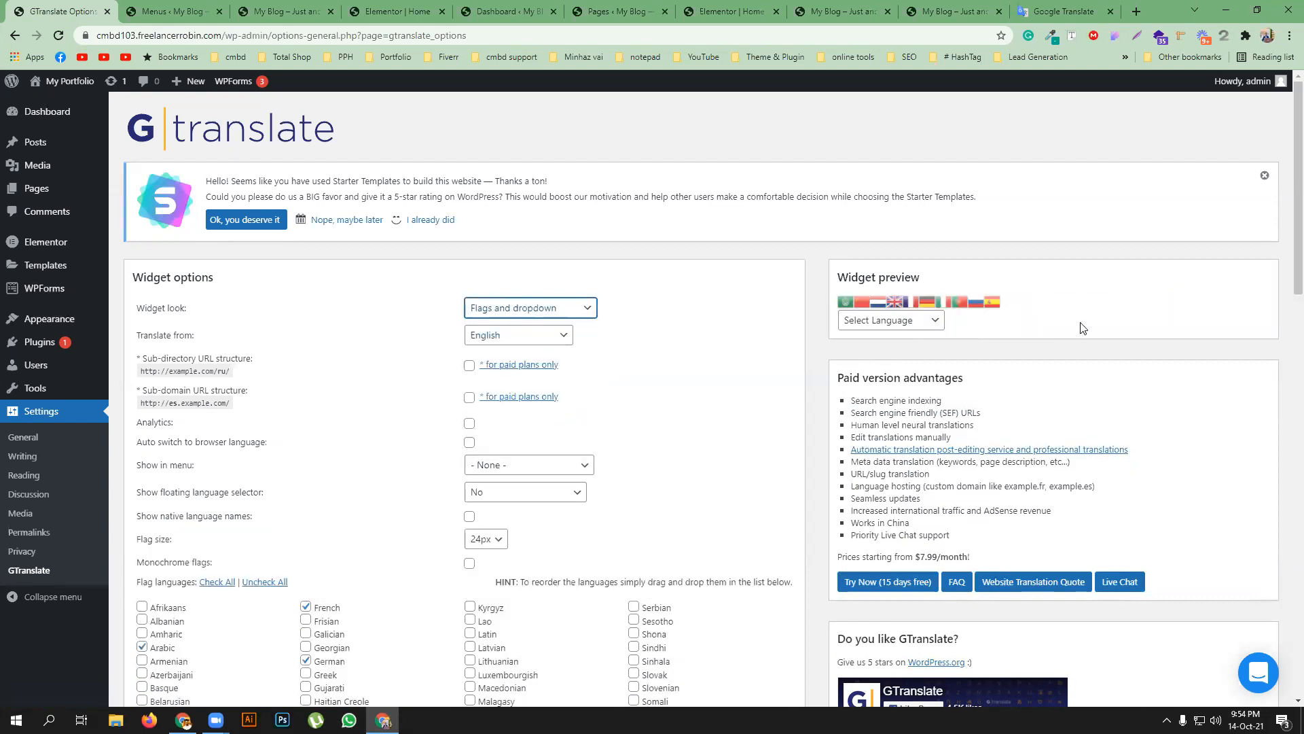
pyautogui.click(881, 320)
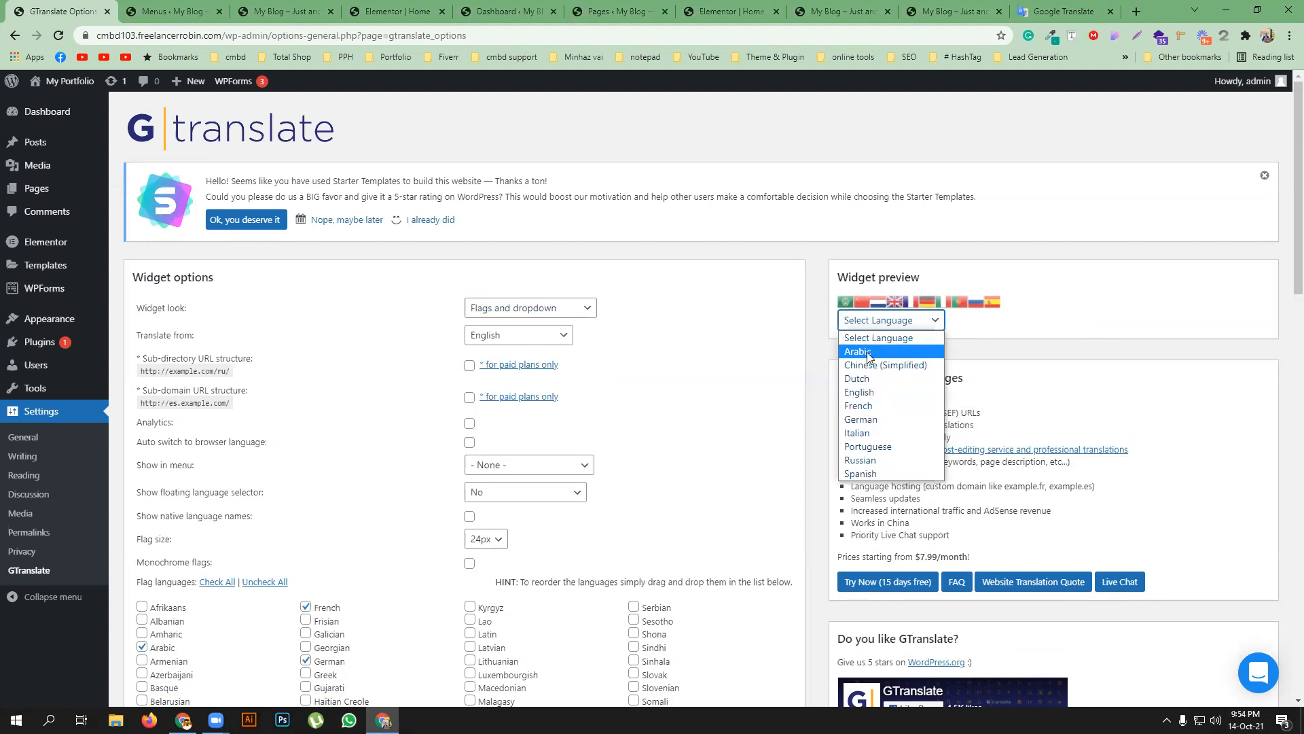
pyautogui.click(552, 314)
pyautogui.click(538, 350)
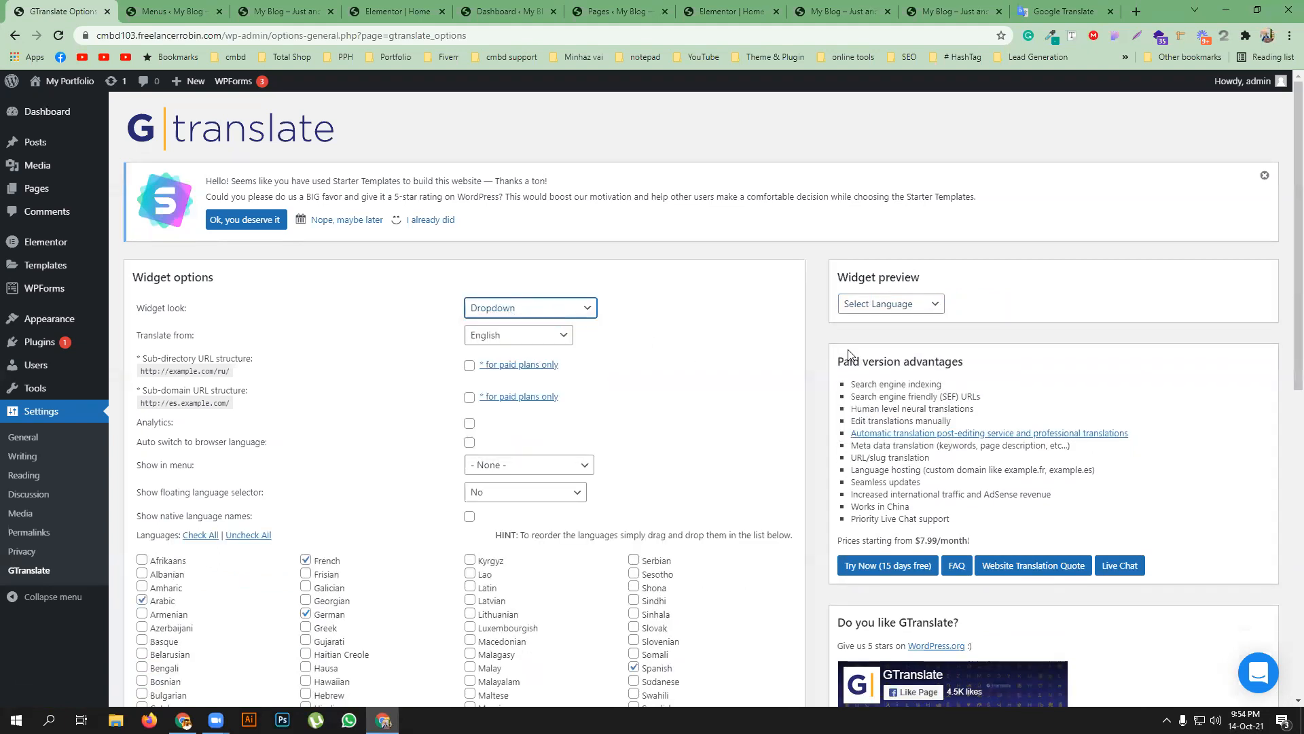
pyautogui.click(552, 312)
pyautogui.click(534, 365)
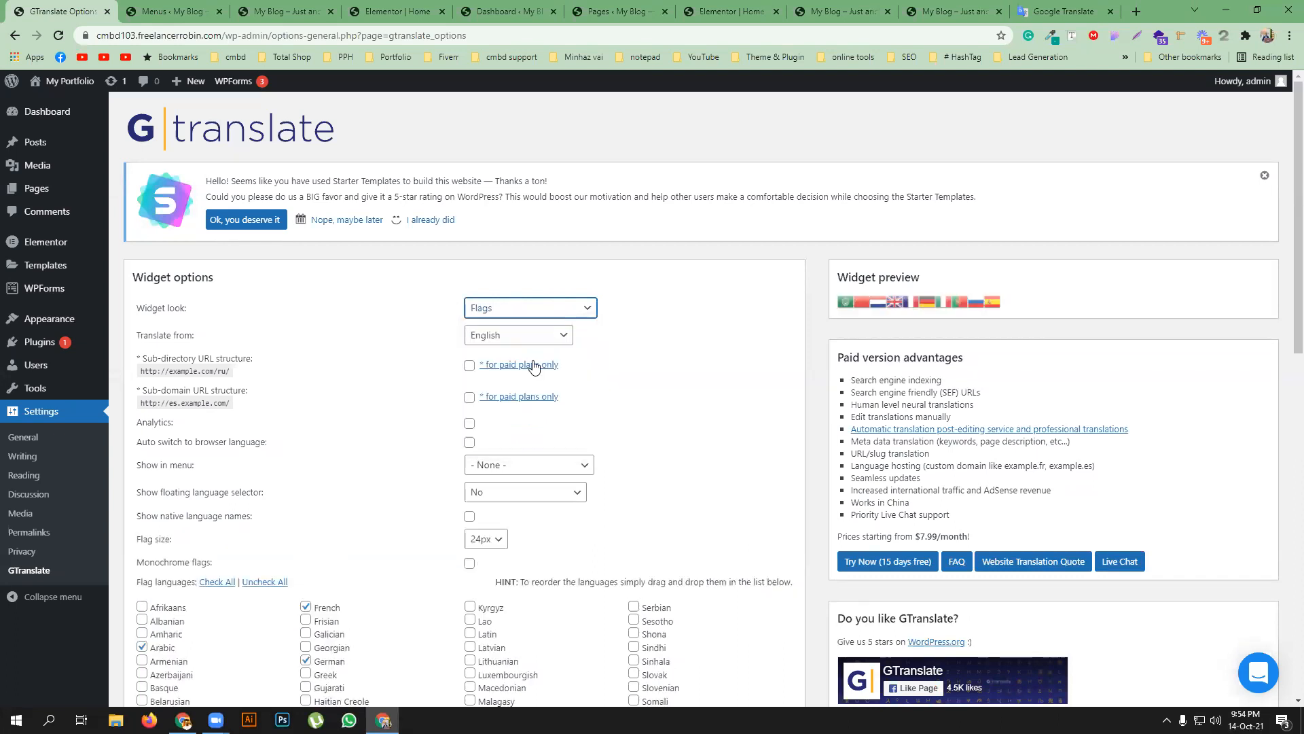
# - Set the GTranslate widget look to Nice dropdown with flags and show it in the Primary Menu
pyautogui.click(561, 303)
pyautogui.click(557, 326)
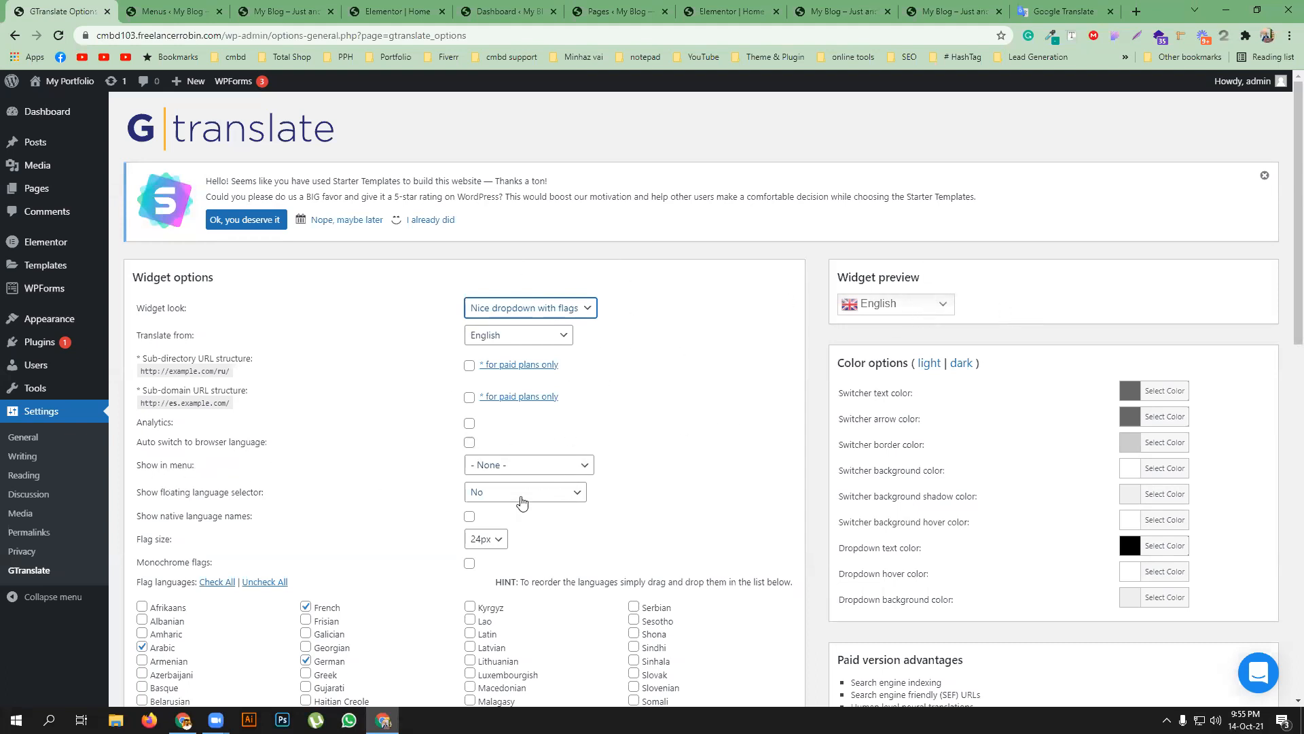
pyautogui.click(518, 468)
pyautogui.click(524, 500)
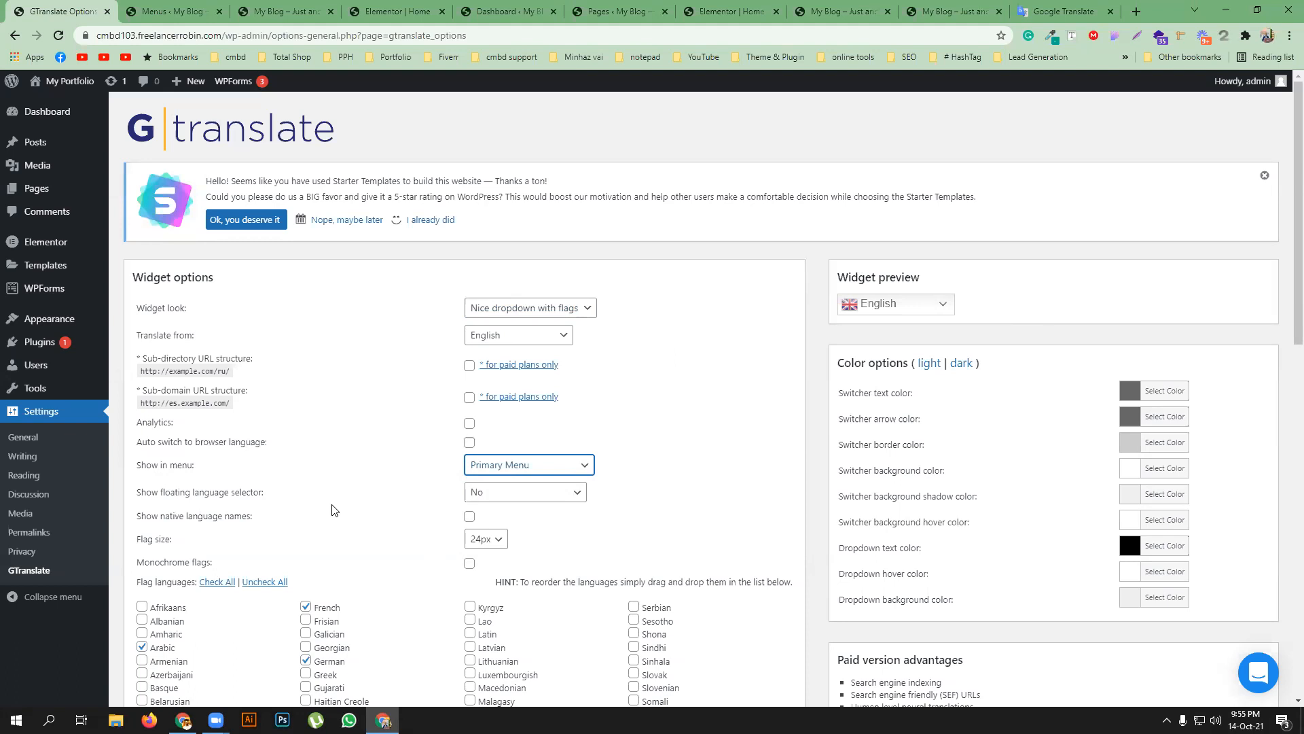
# - Enable Bengali among the GTranslate flag languages
pyautogui.scroll(-4, 598, 470)
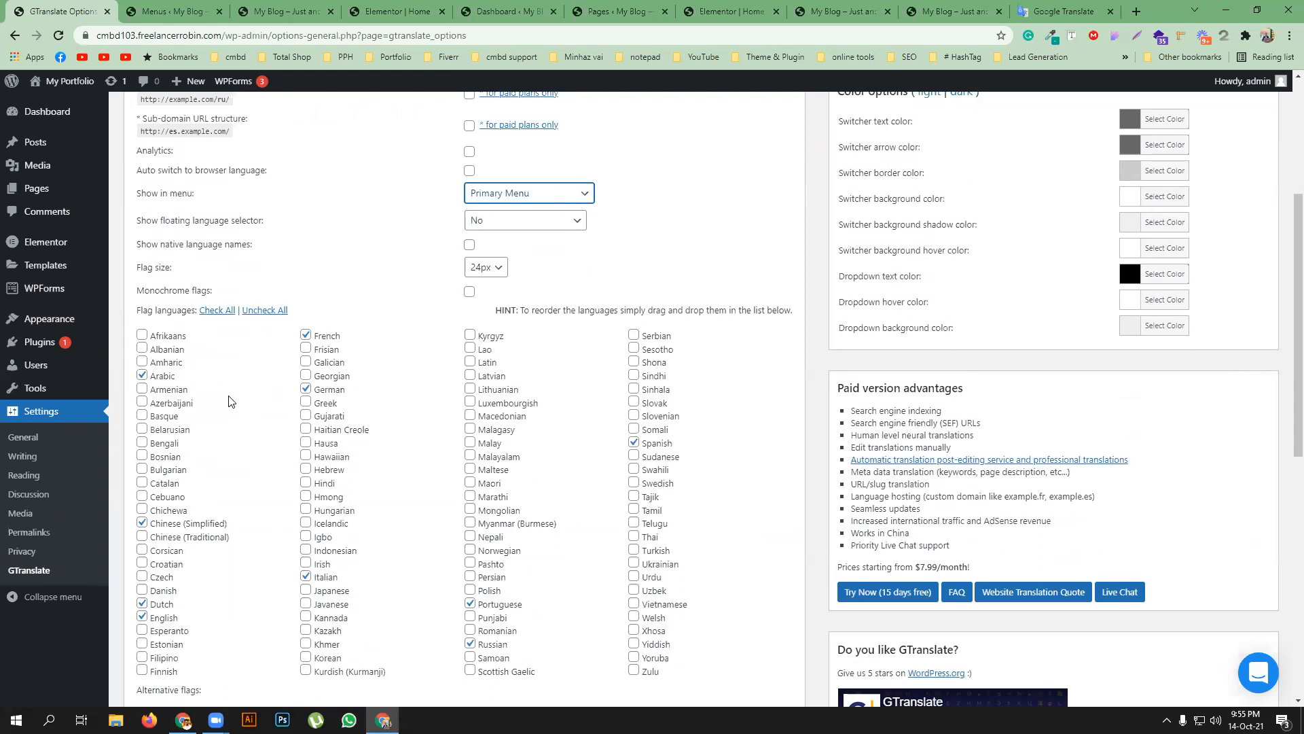
pyautogui.scroll(-1, 158, 381)
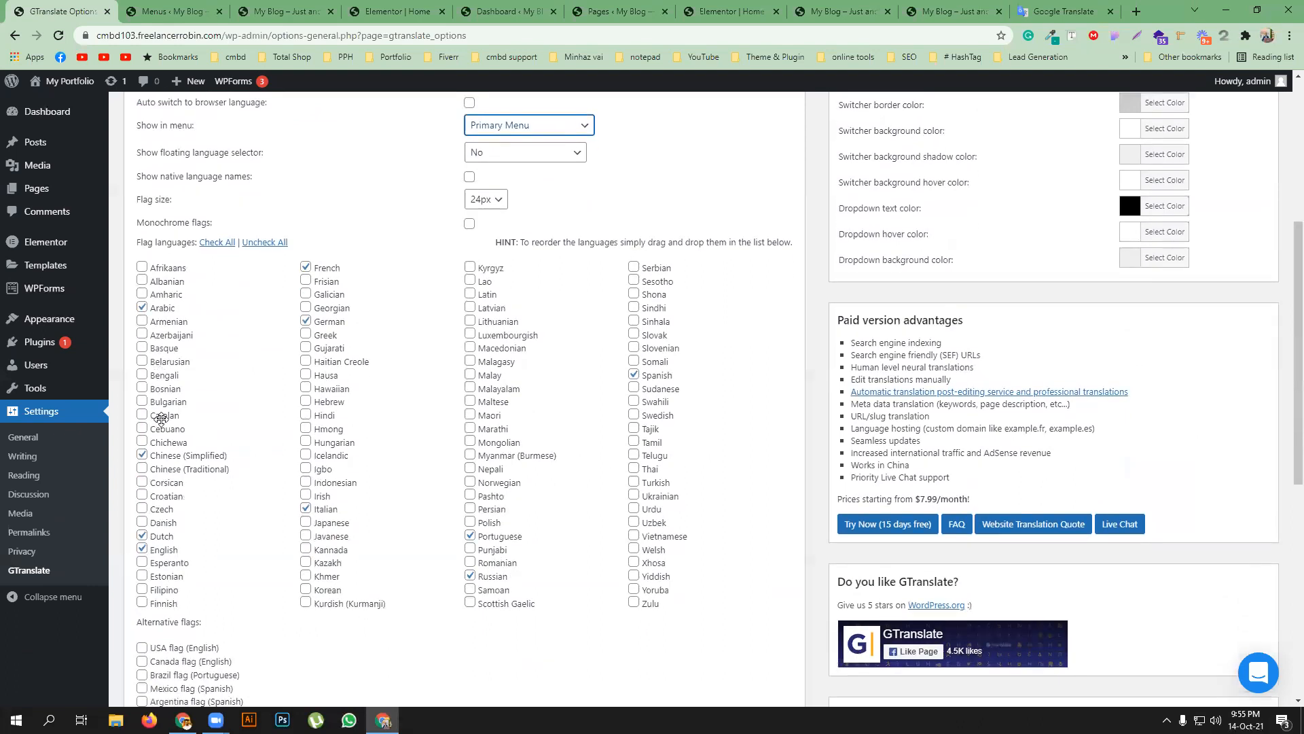
pyautogui.click(142, 375)
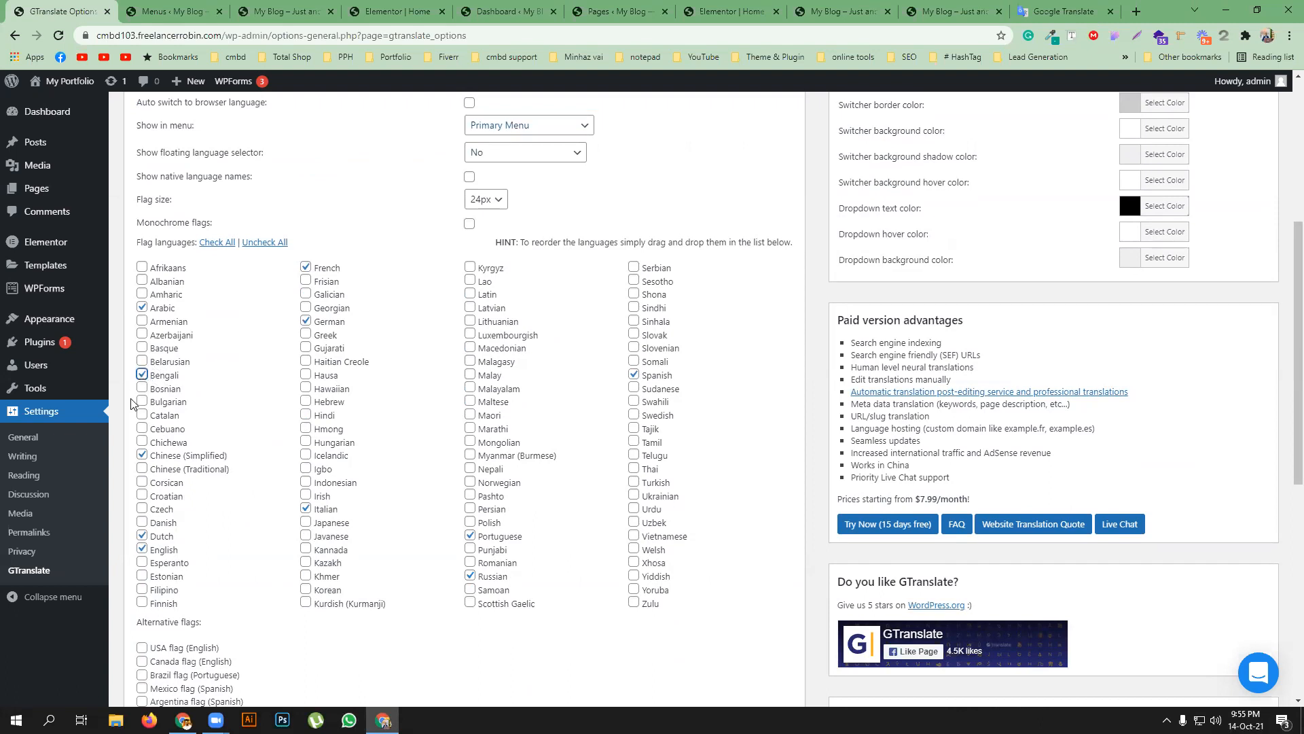
# - Disable Dutch, German and Italian among the GTranslate flag languages and save the plugin settings
pyautogui.click(142, 551)
pyautogui.click(142, 537)
pyautogui.click(307, 321)
pyautogui.click(307, 510)
pyautogui.scroll(-4, 435, 411)
pyautogui.scroll(-4, 435, 415)
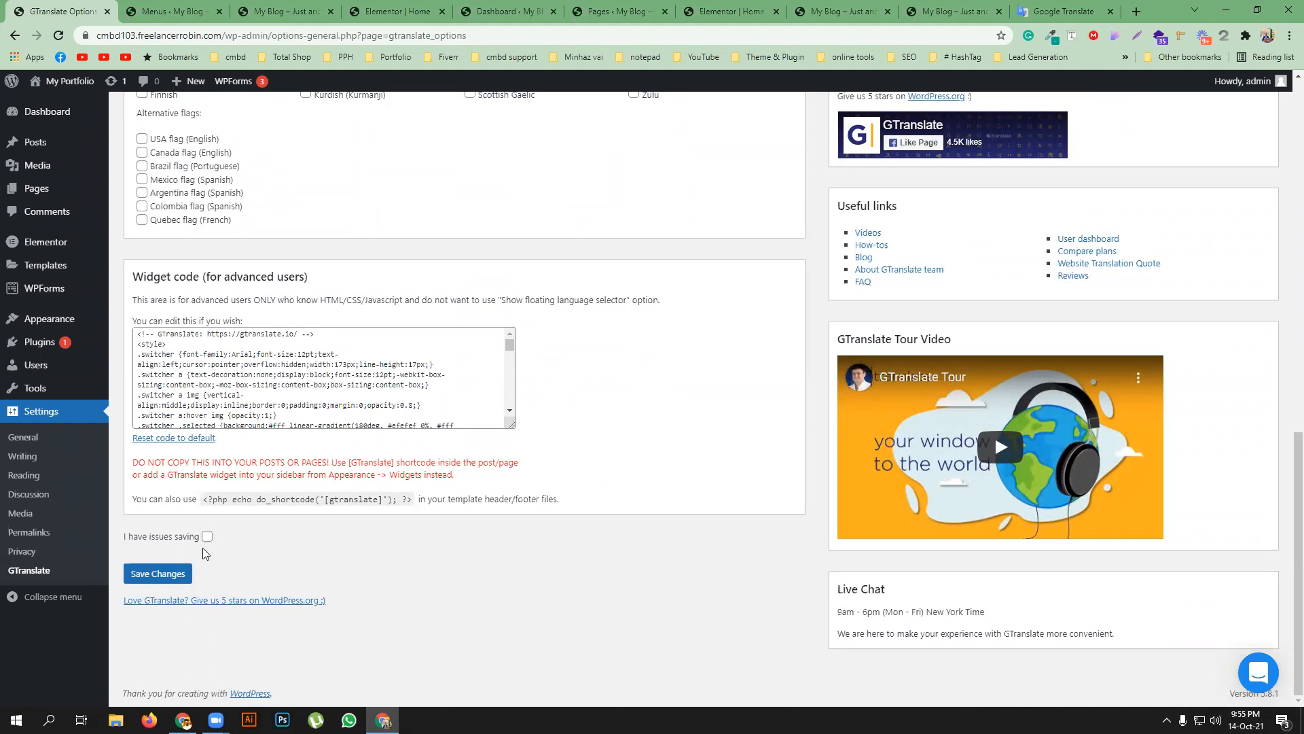
pyautogui.click(182, 572)
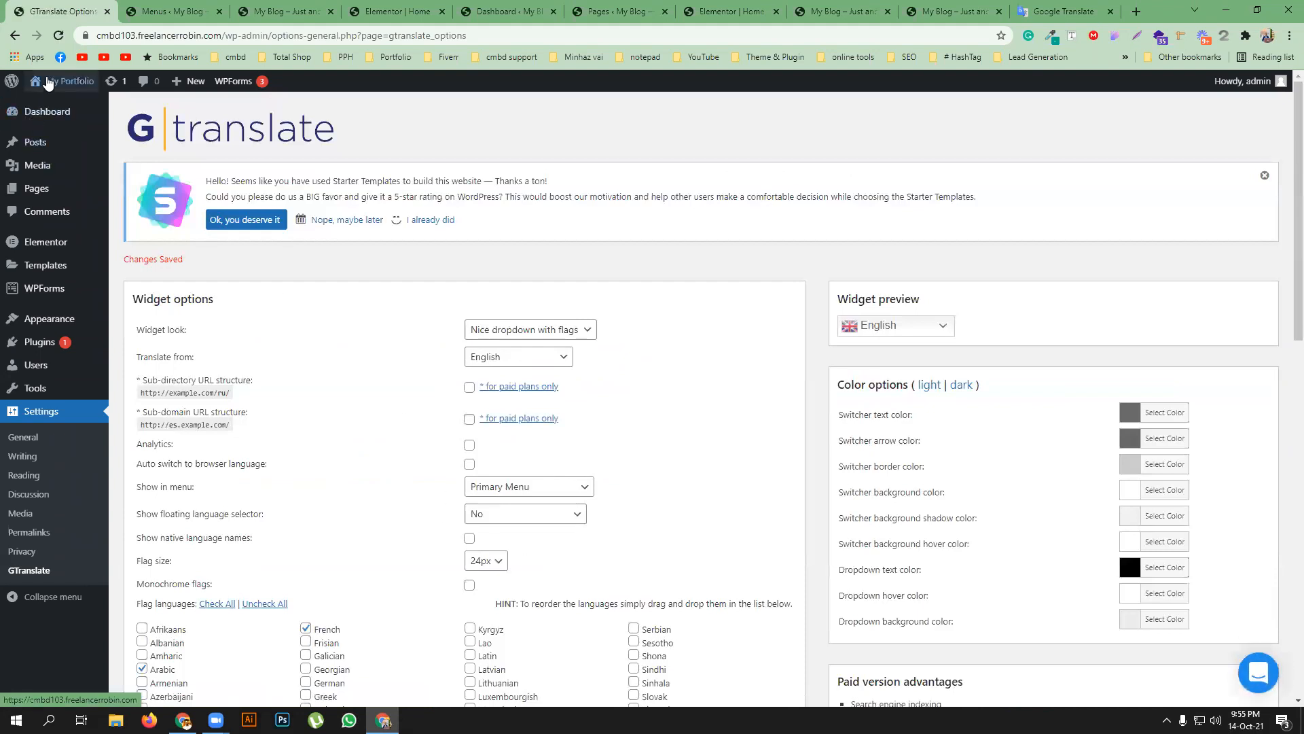
# - Open the My Portfolio site in a new tab, switch it to Bengali and review the translated home page
pyautogui.middleClick(48, 104)
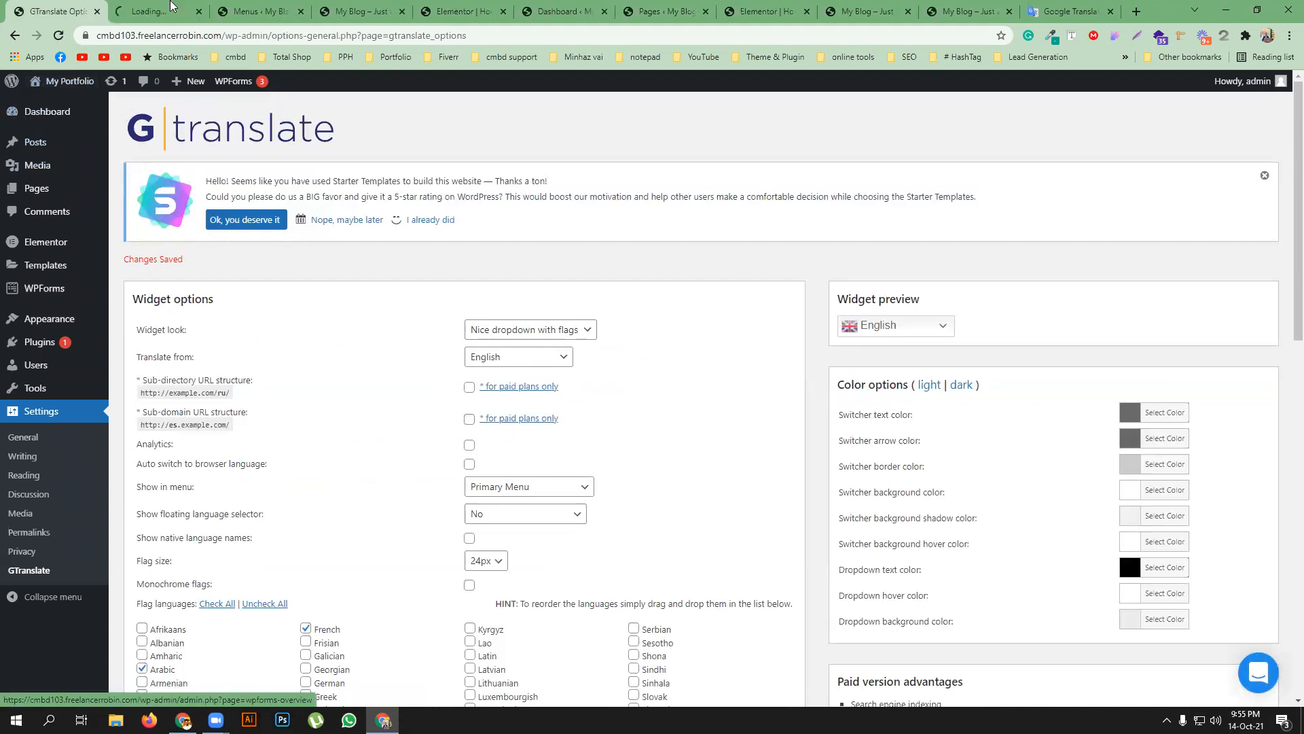
pyautogui.click(157, 7)
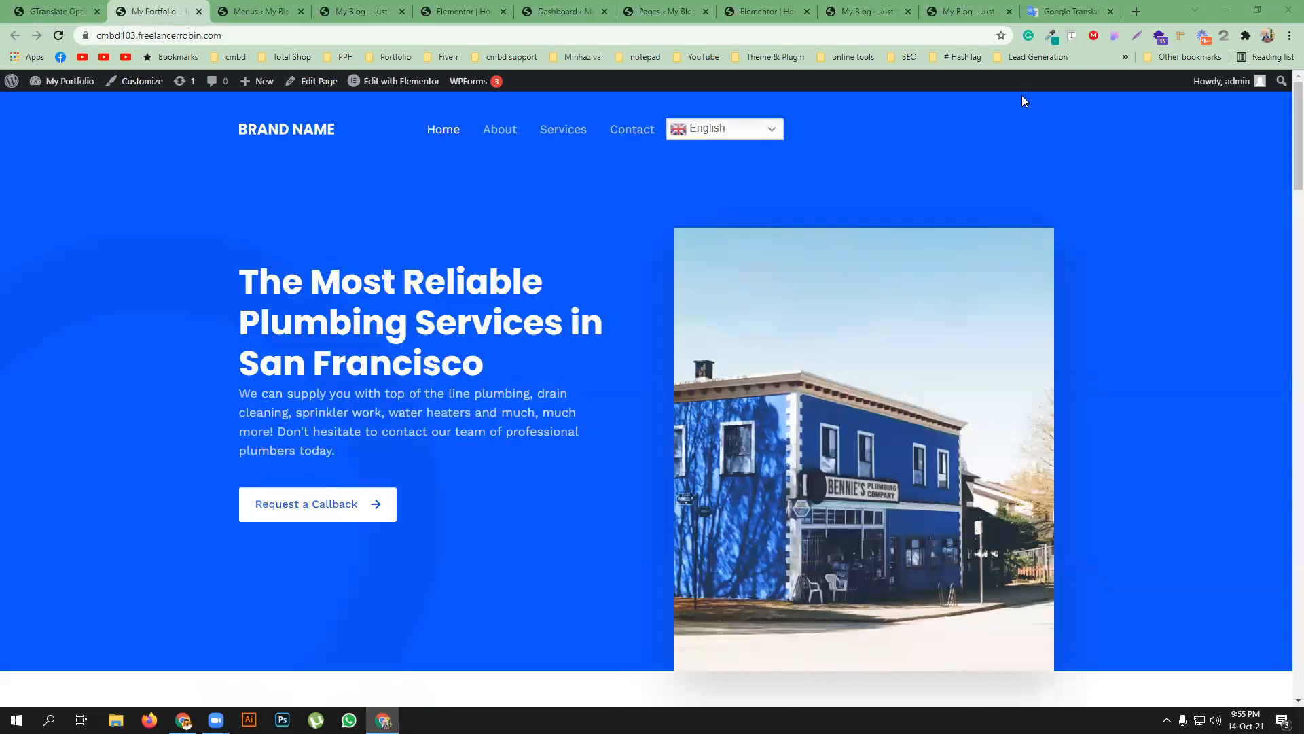
pyautogui.click(734, 134)
pyautogui.scroll(-1, 734, 136)
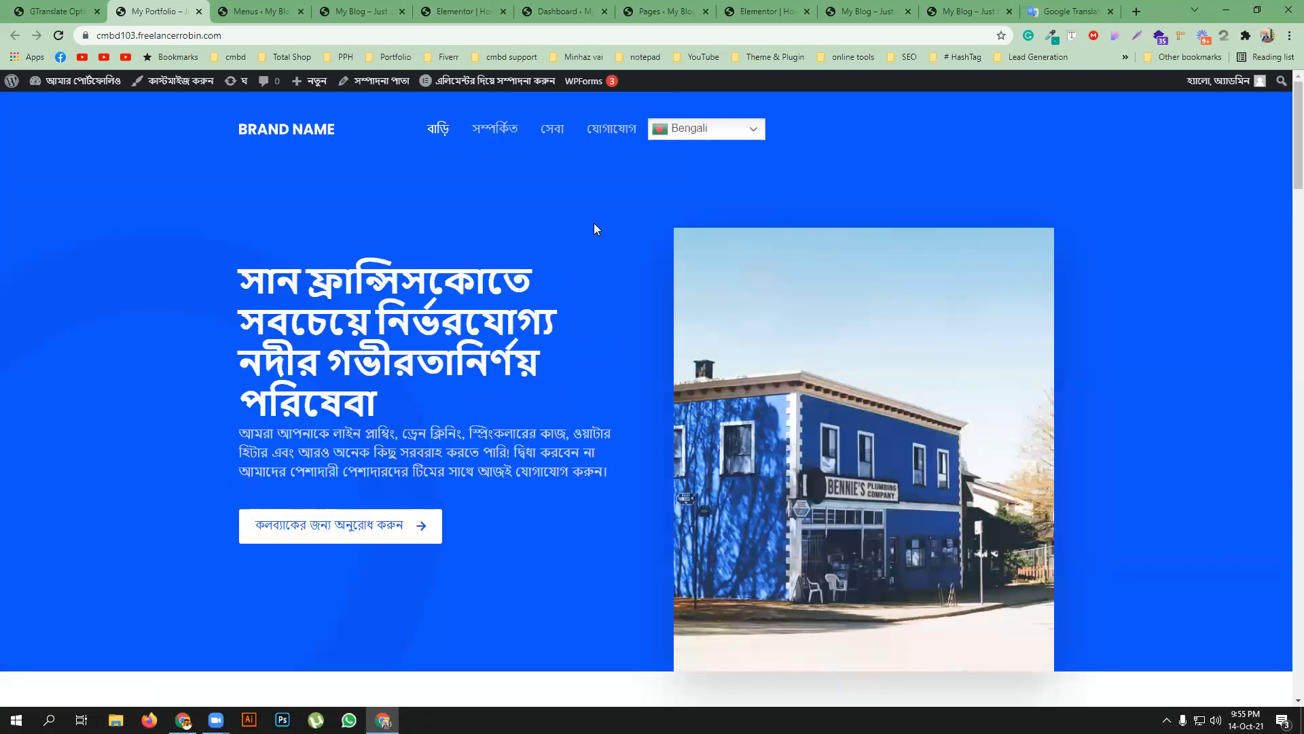
pyautogui.scroll(-10, 553, 394)
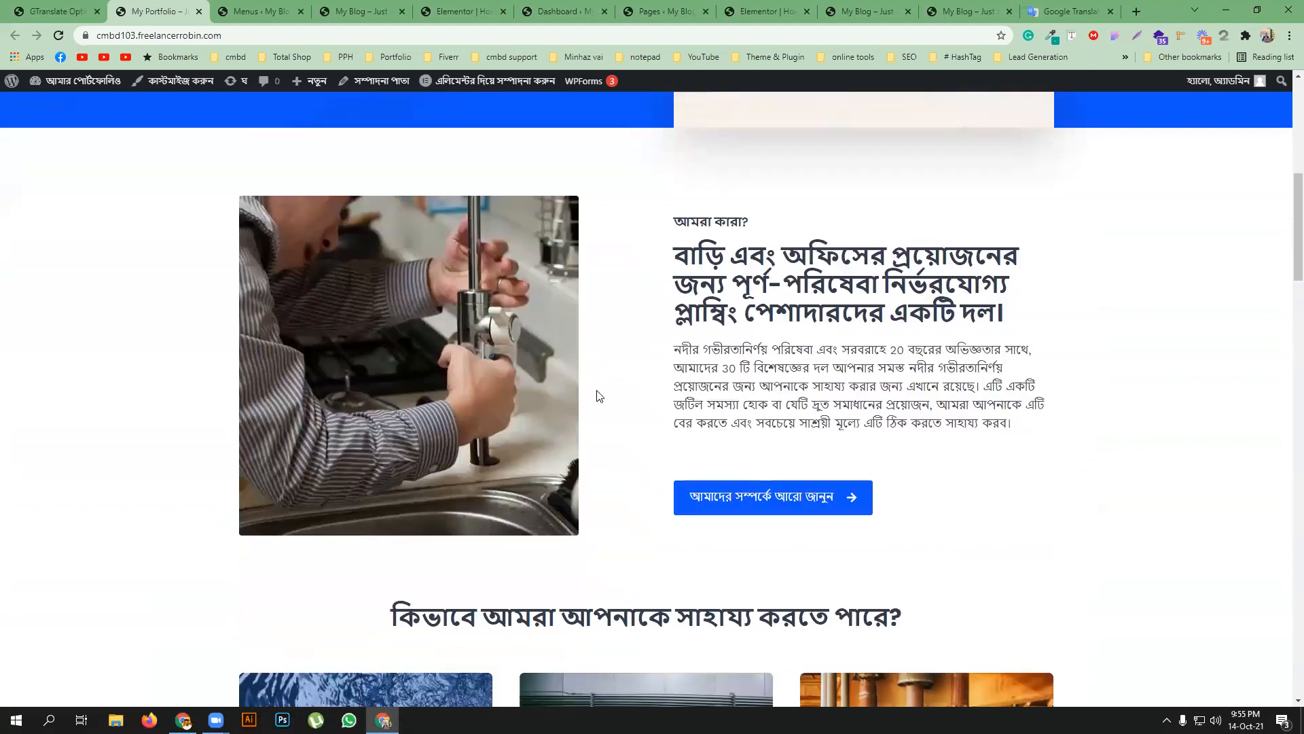
pyautogui.scroll(-6, 654, 356)
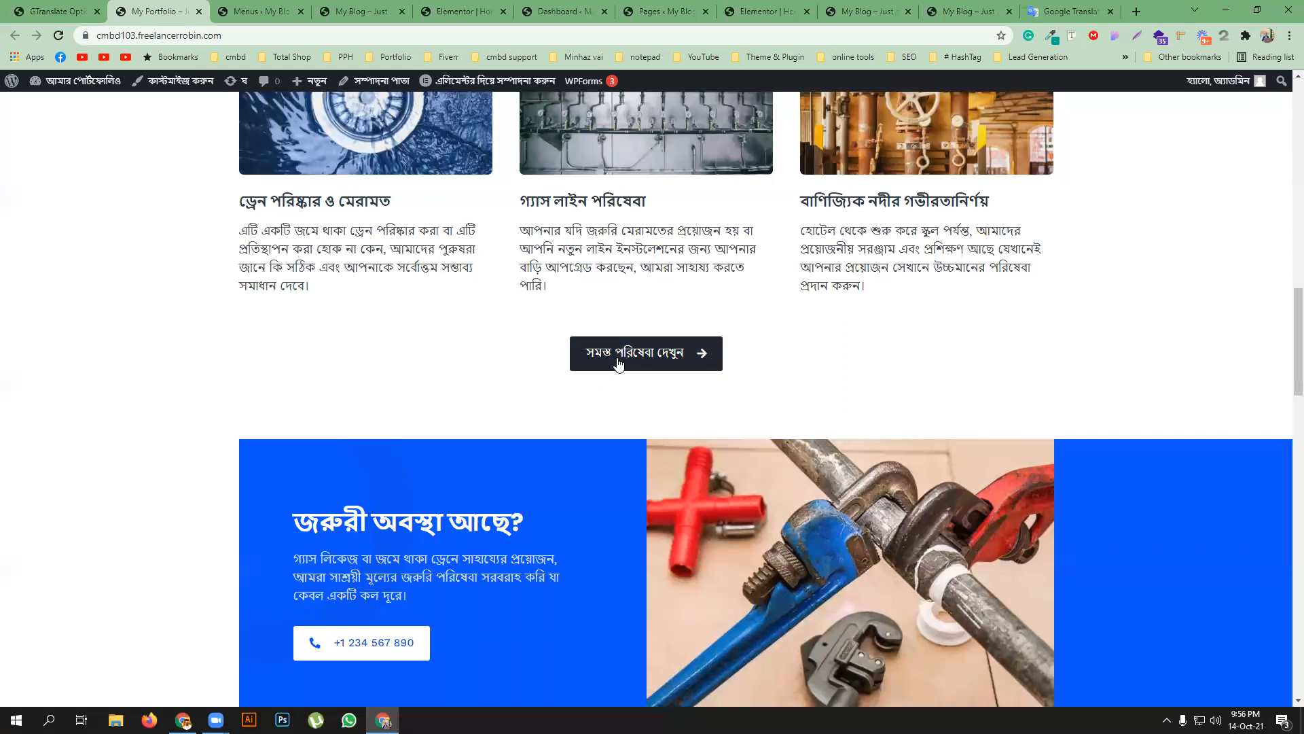
pyautogui.scroll(-8, 536, 335)
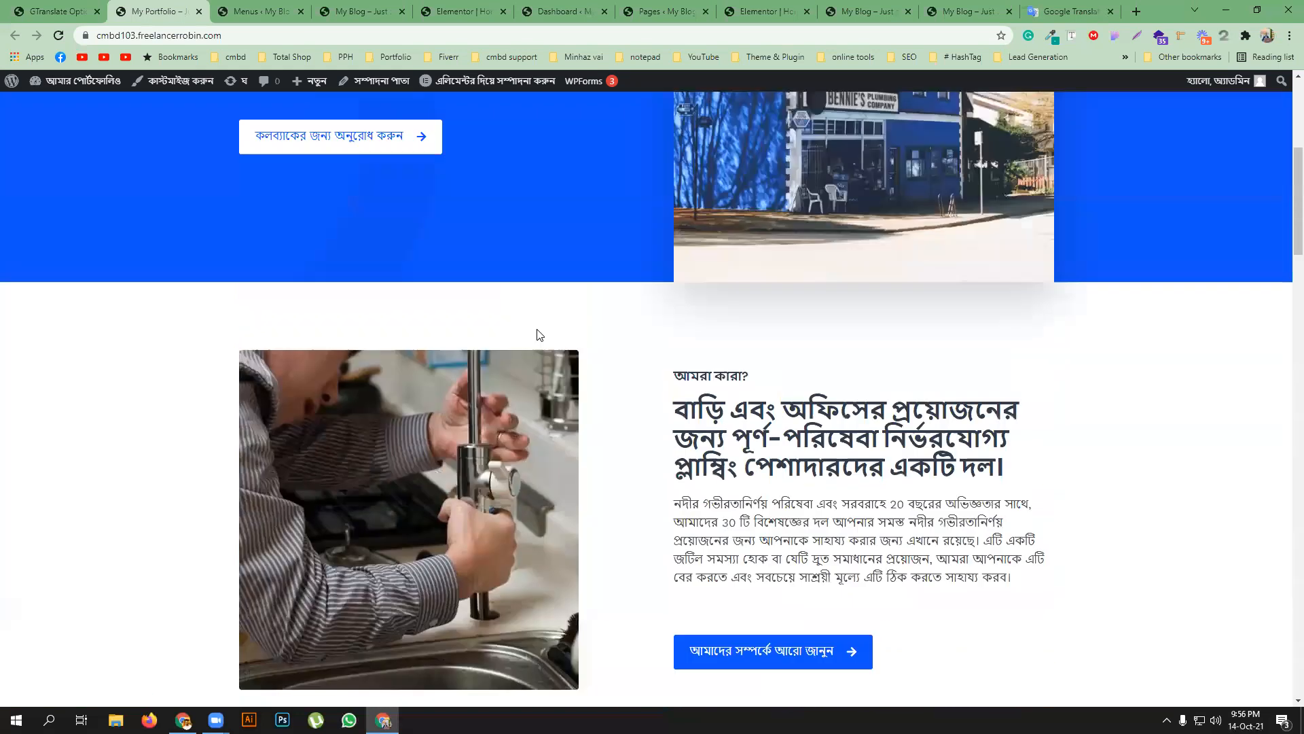
pyautogui.scroll(6, 537, 335)
# - Switch the site back to English and look over the home page sections
pyautogui.click(693, 128)
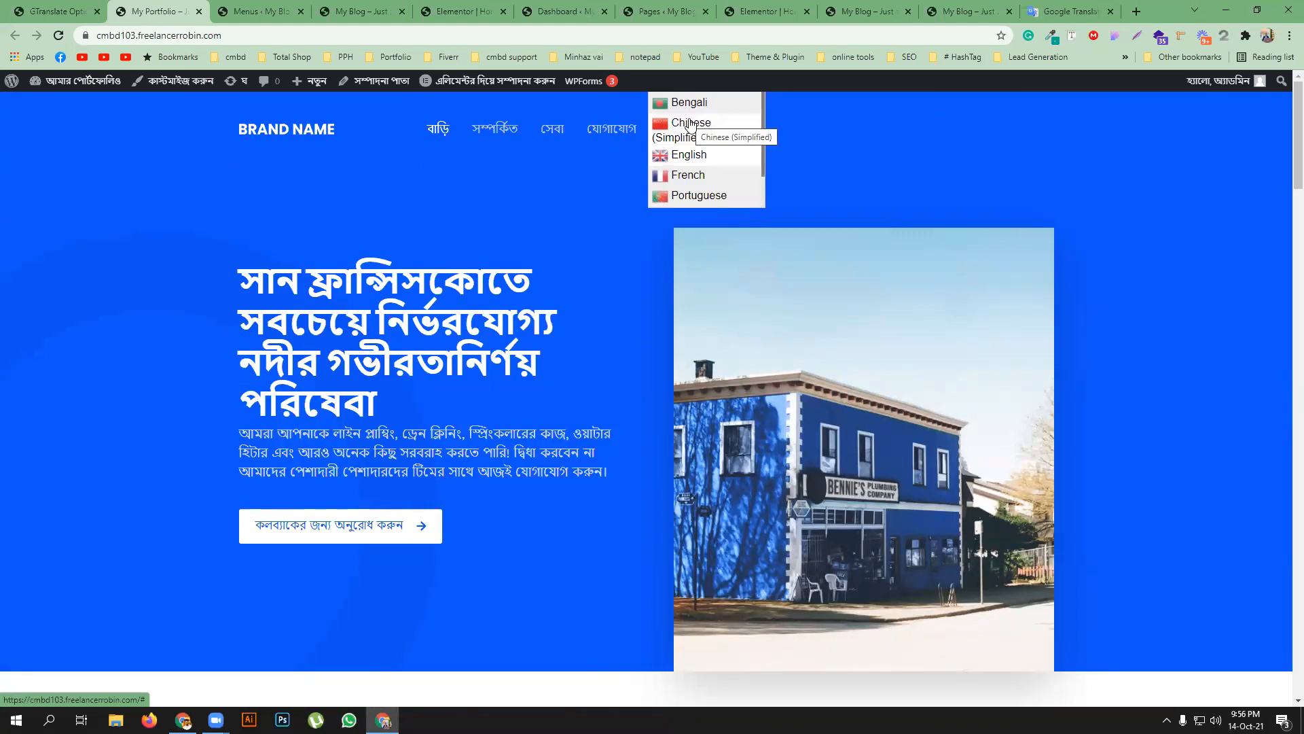
pyautogui.click(688, 155)
pyautogui.scroll(-12, 610, 314)
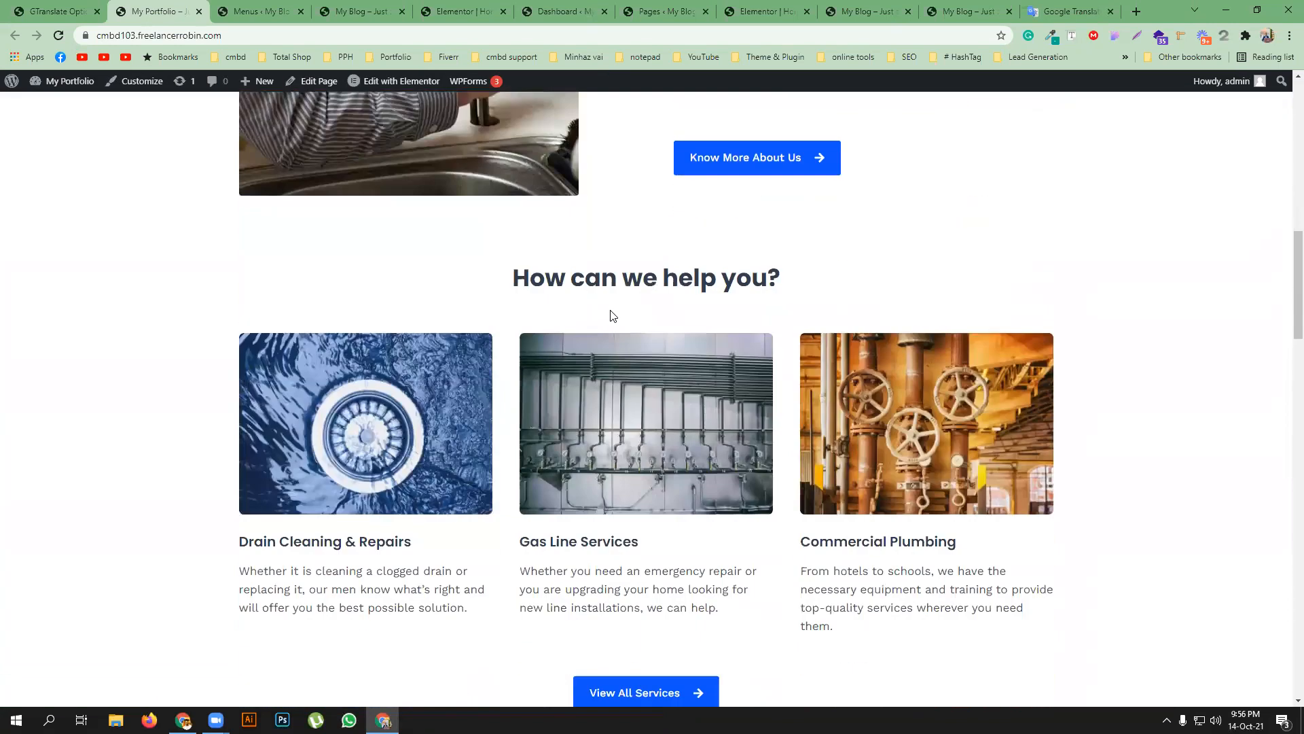
pyautogui.scroll(2, 649, 311)
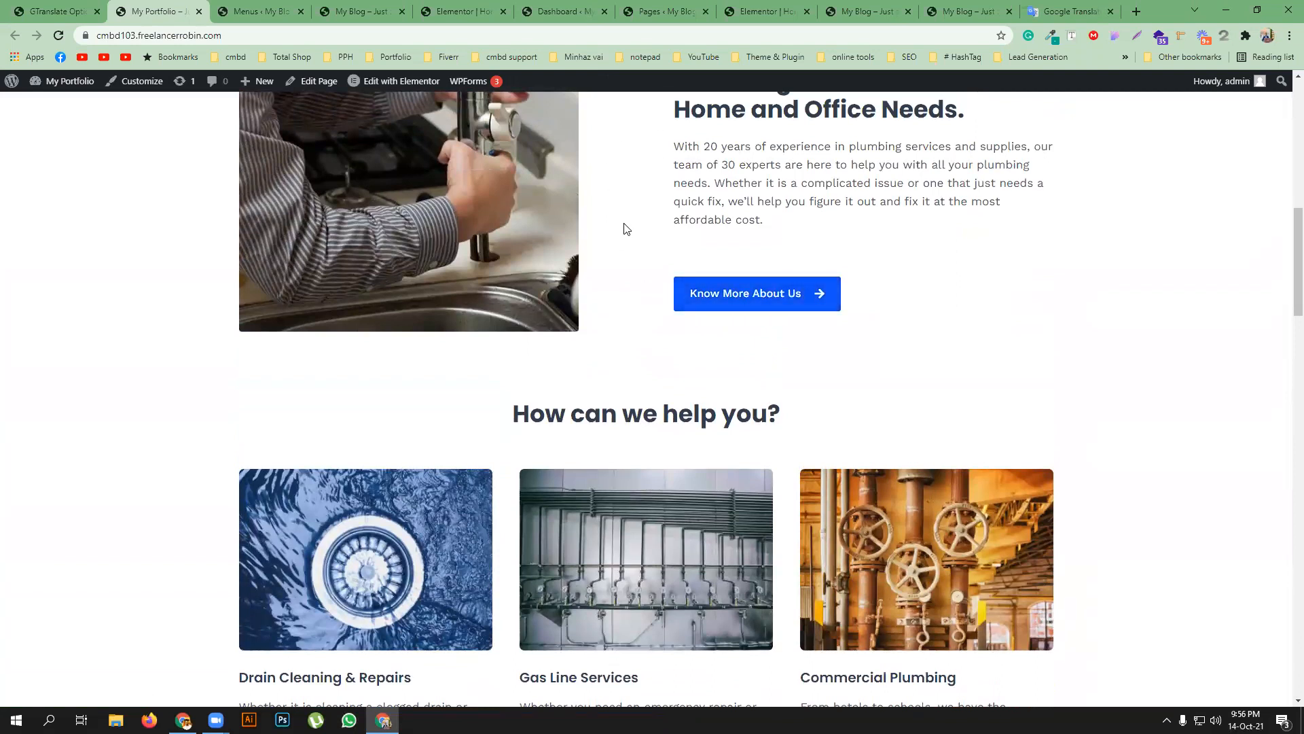
pyautogui.scroll(10, 626, 228)
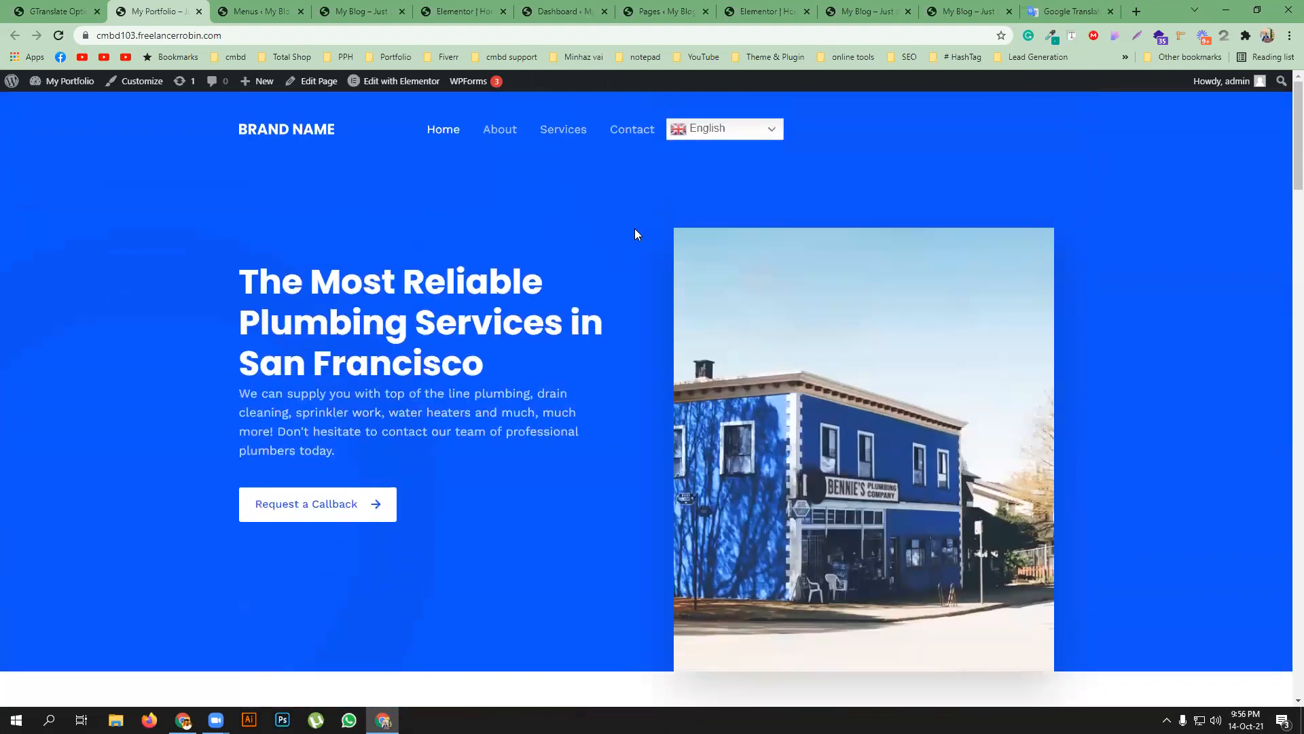
# - Switch the site to French and review the translated home page down to the work gallery
pyautogui.click(735, 130)
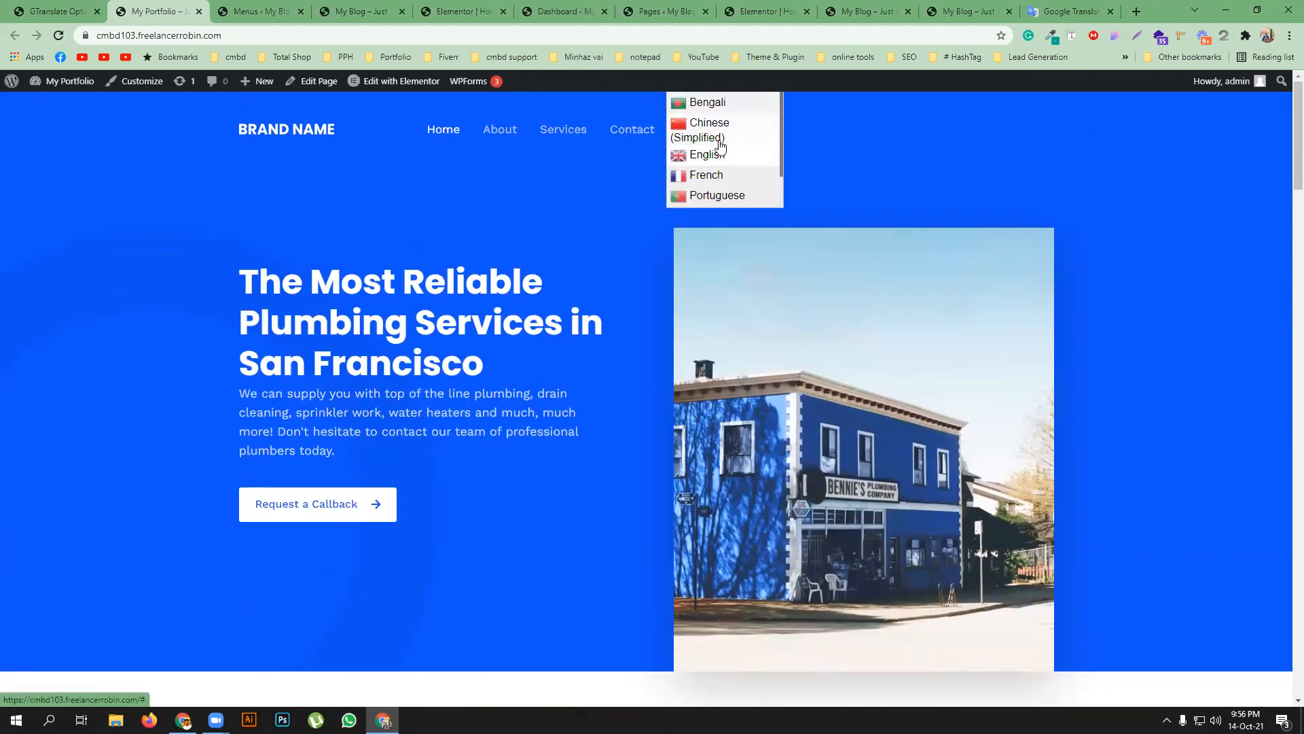
pyautogui.click(710, 176)
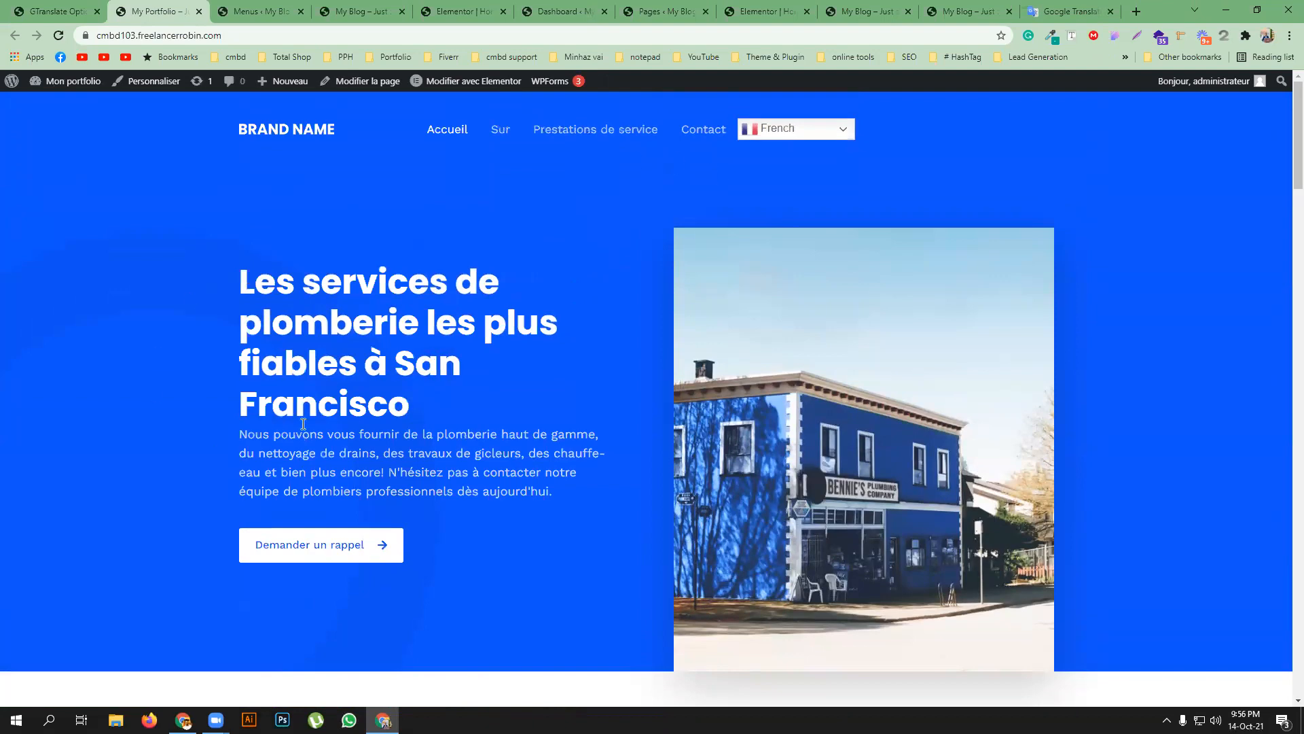
pyautogui.scroll(-15, 486, 365)
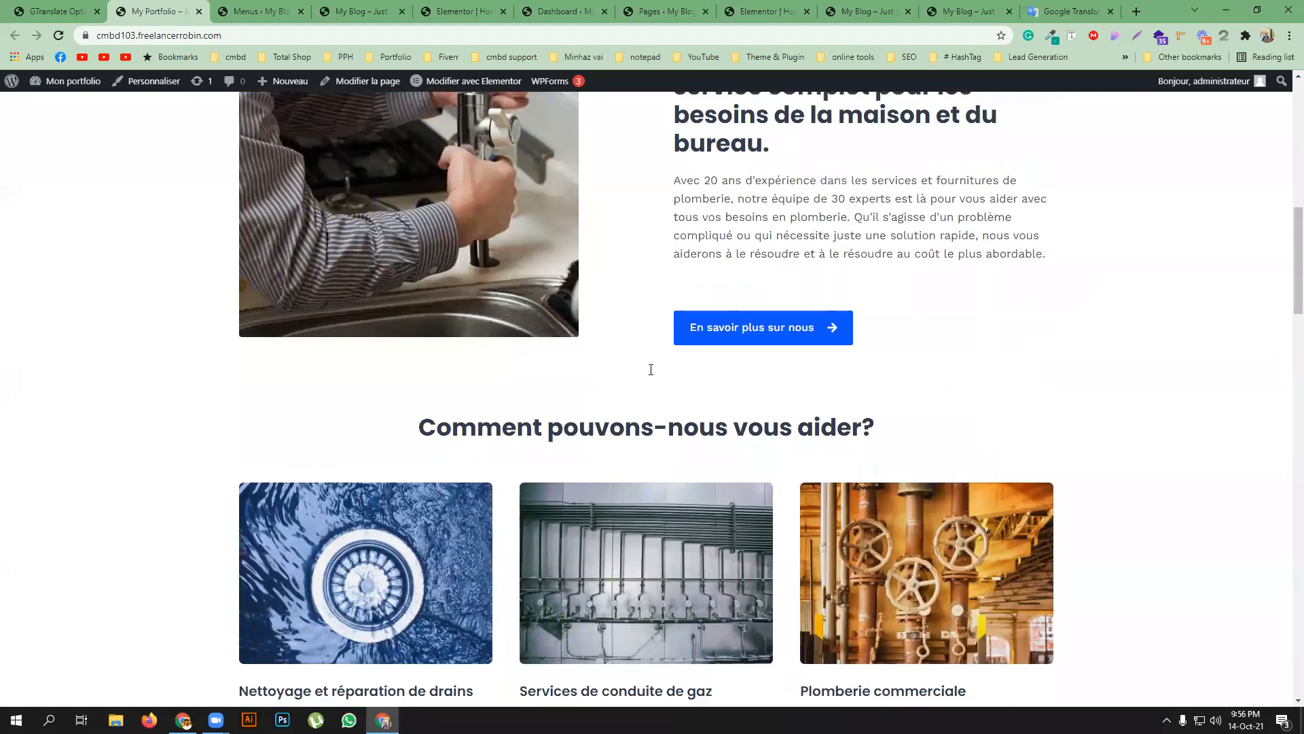
pyautogui.scroll(-15, 649, 366)
pyautogui.scroll(15, 651, 361)
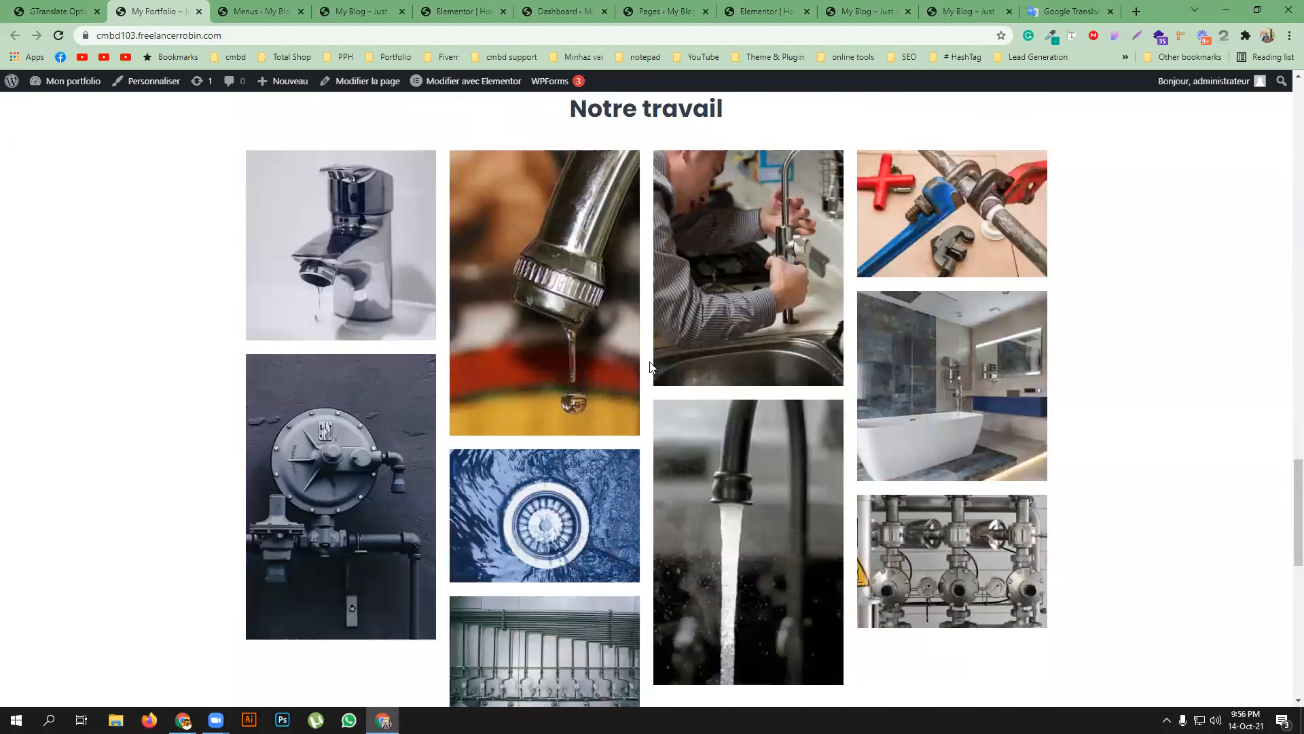
pyautogui.scroll(12, 651, 367)
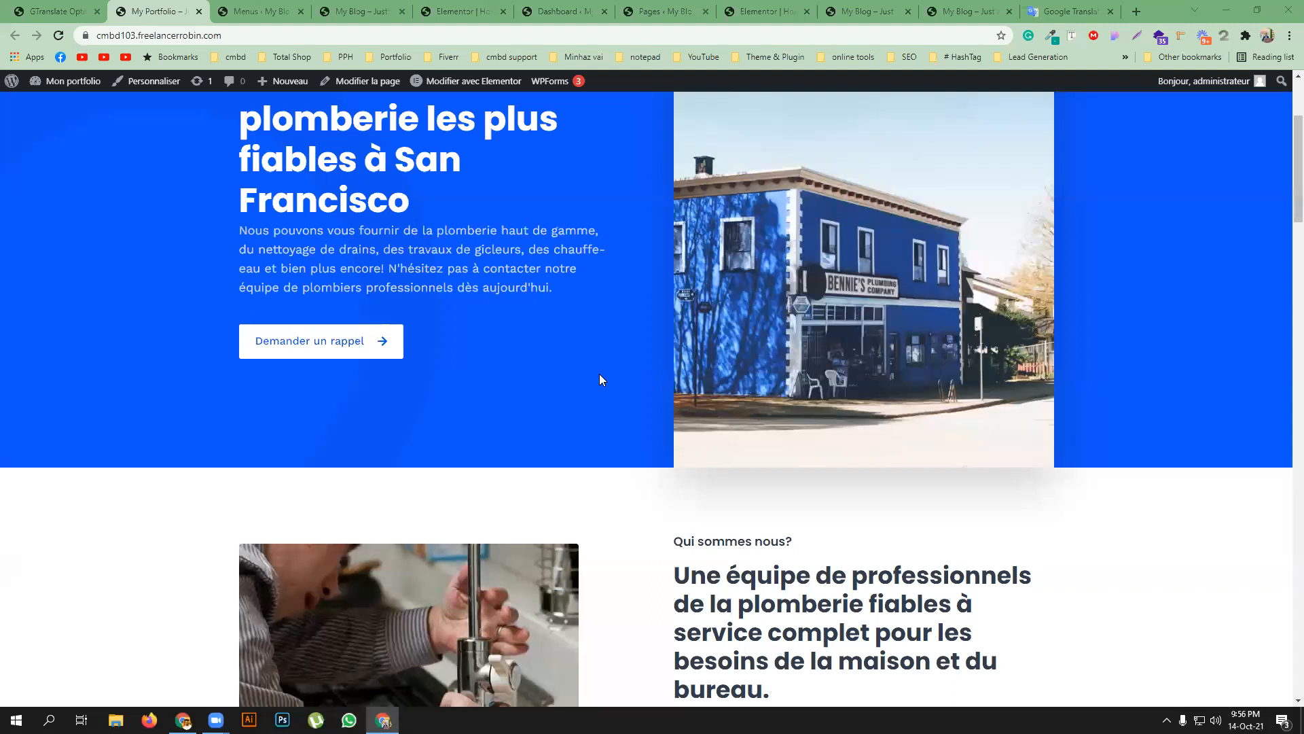
pyautogui.scroll(3, 604, 388)
# - Switch the site to Chinese (Simplified) and review the translated home page down to the footer
pyautogui.click(755, 130)
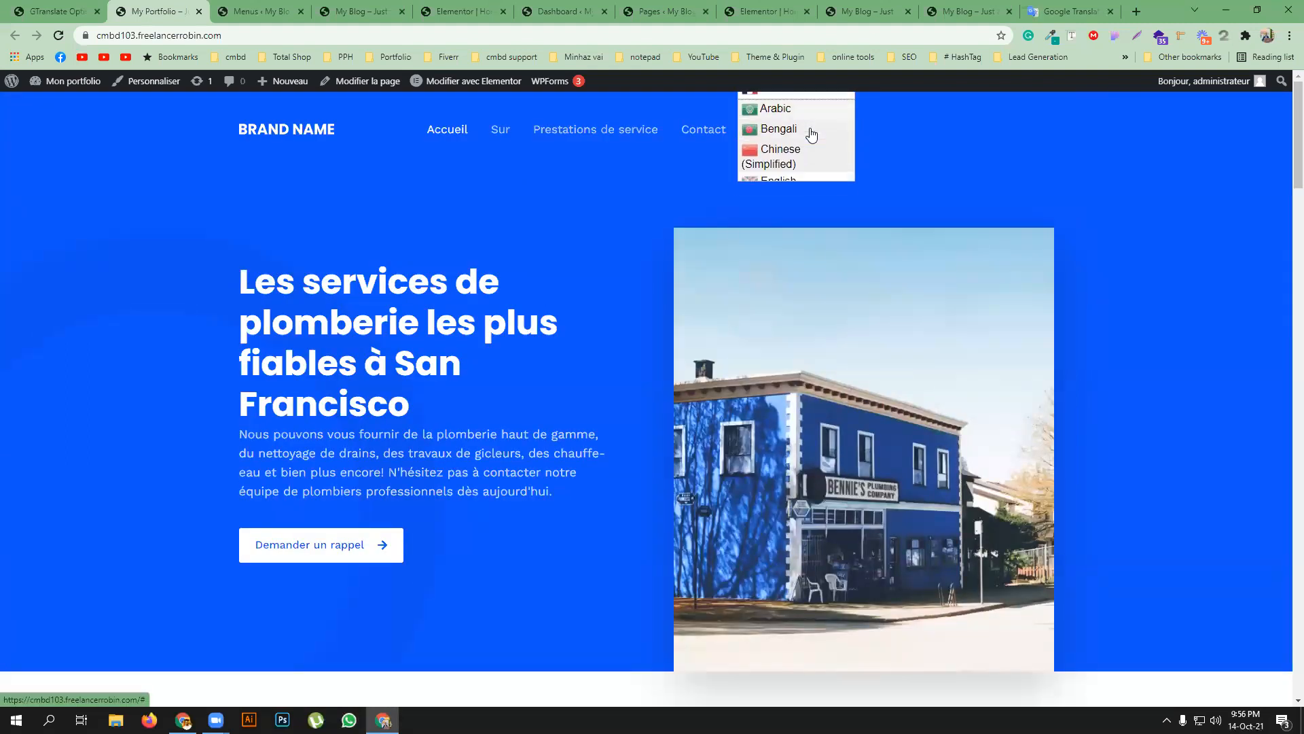
pyautogui.click(797, 131)
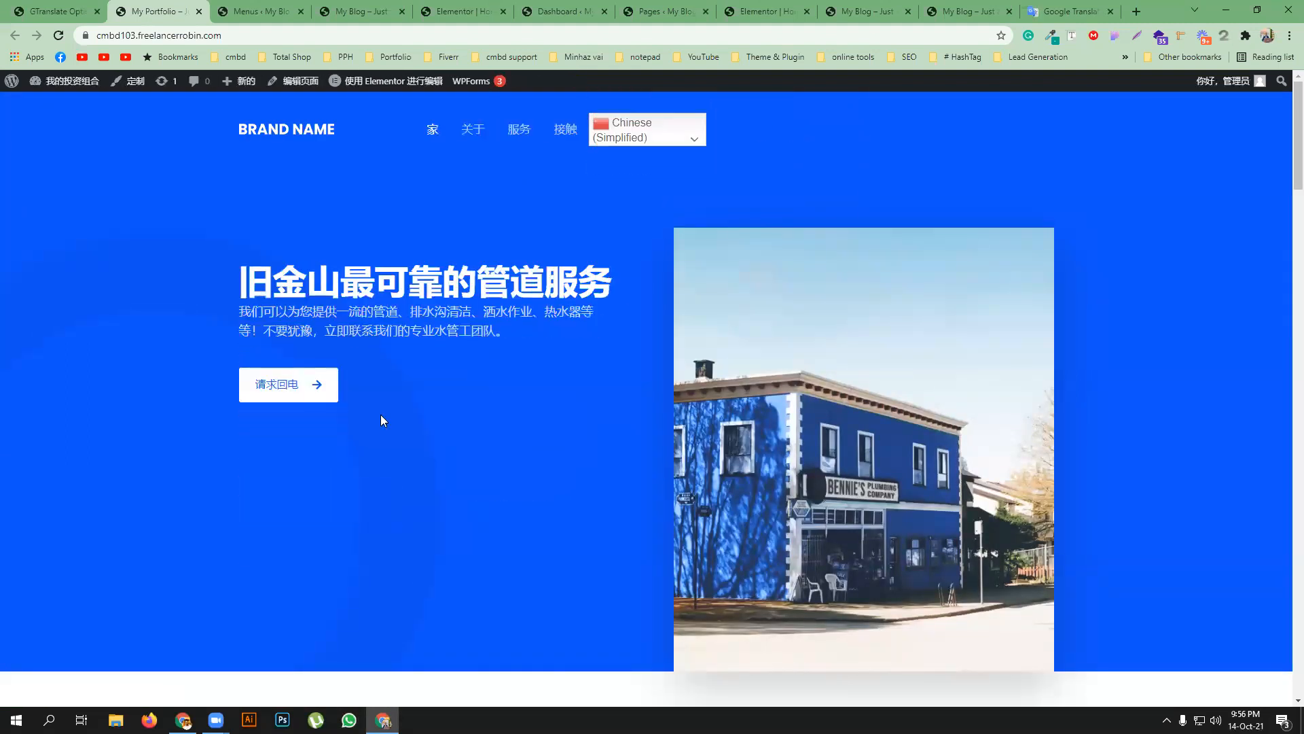
pyautogui.scroll(-10, 543, 357)
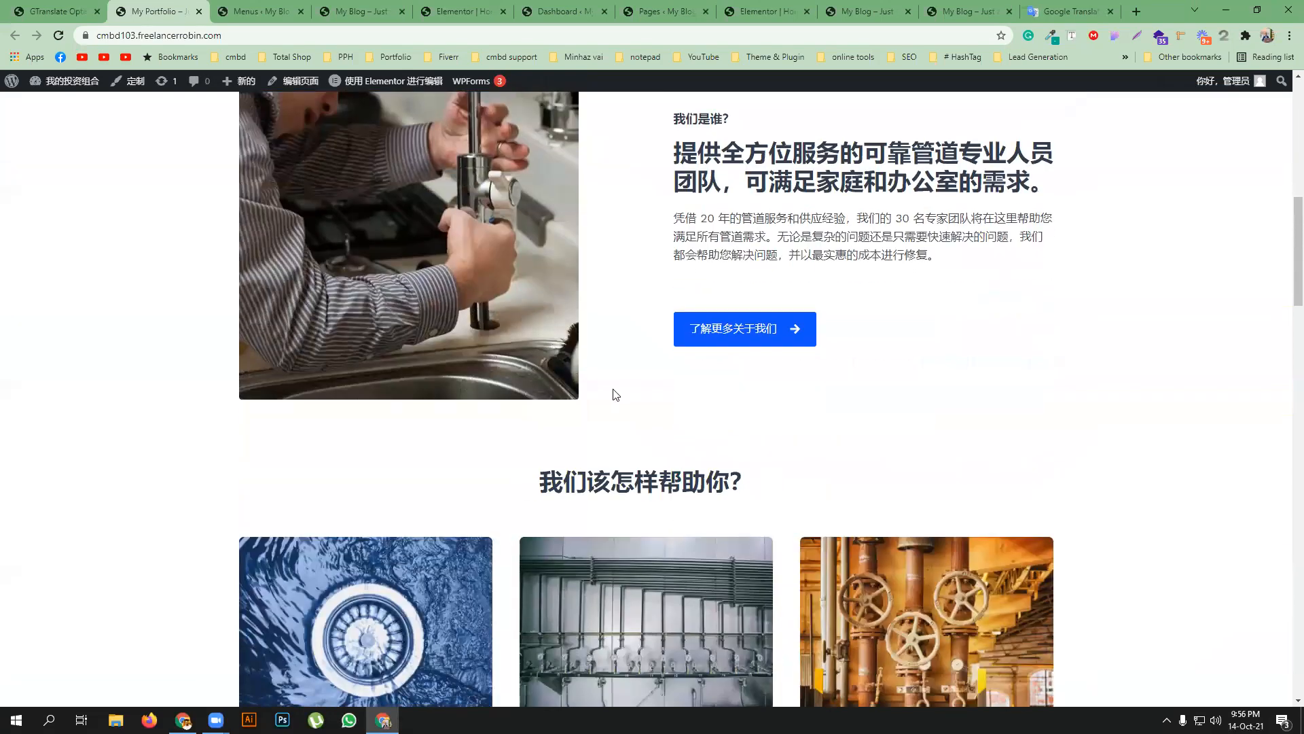
pyautogui.scroll(-18, 602, 387)
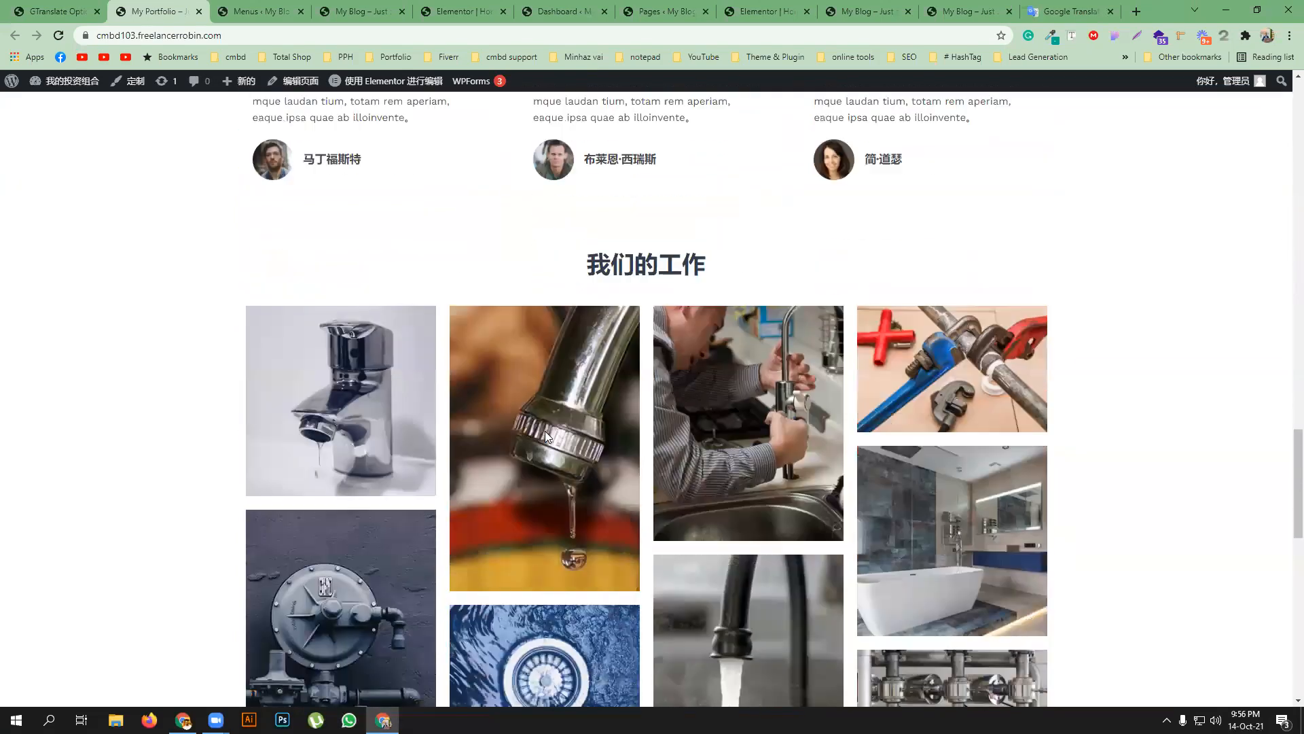
pyautogui.scroll(-6, 543, 429)
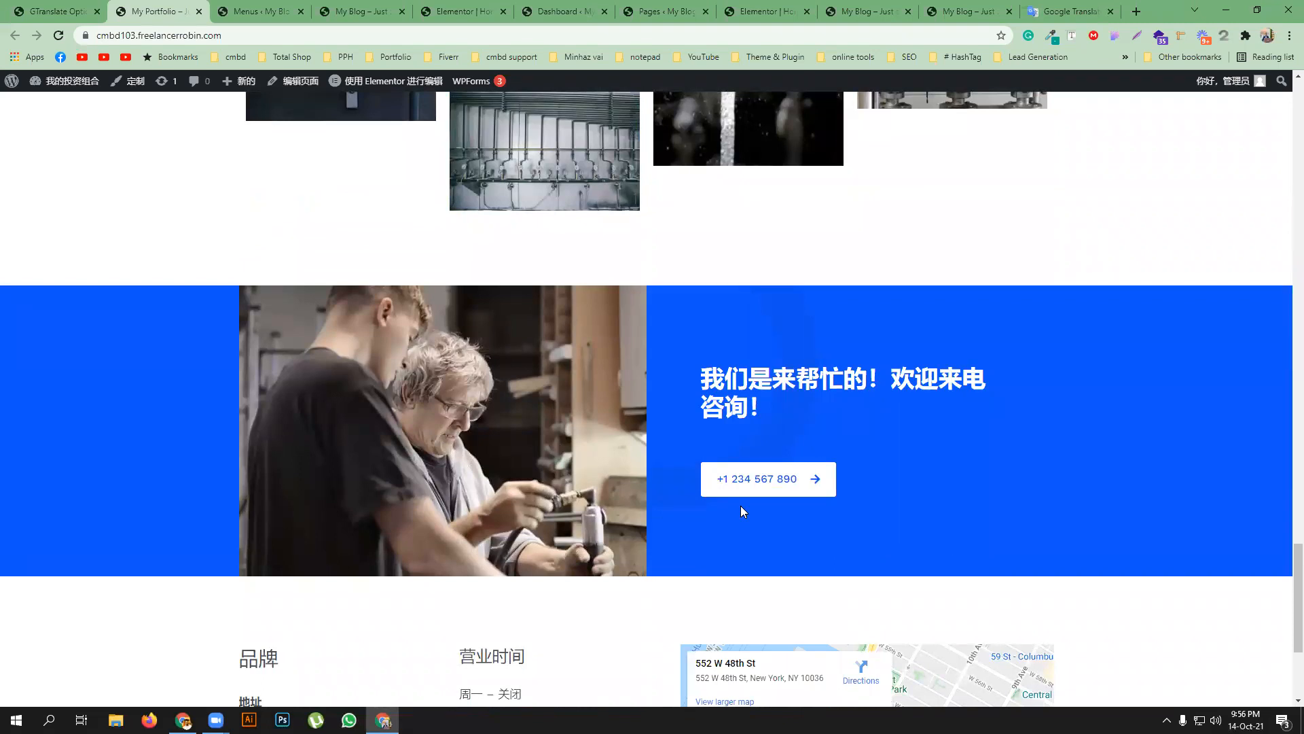
pyautogui.scroll(-4, 506, 409)
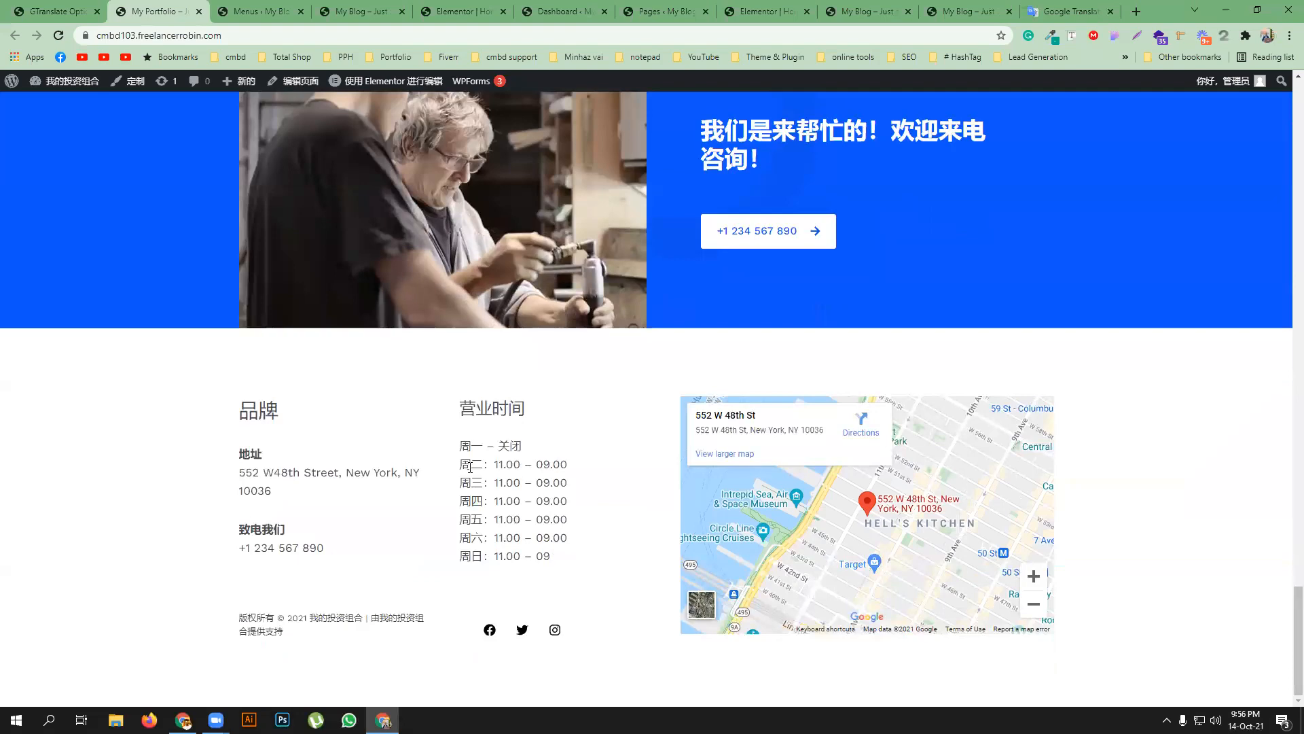
pyautogui.scroll(20, 527, 498)
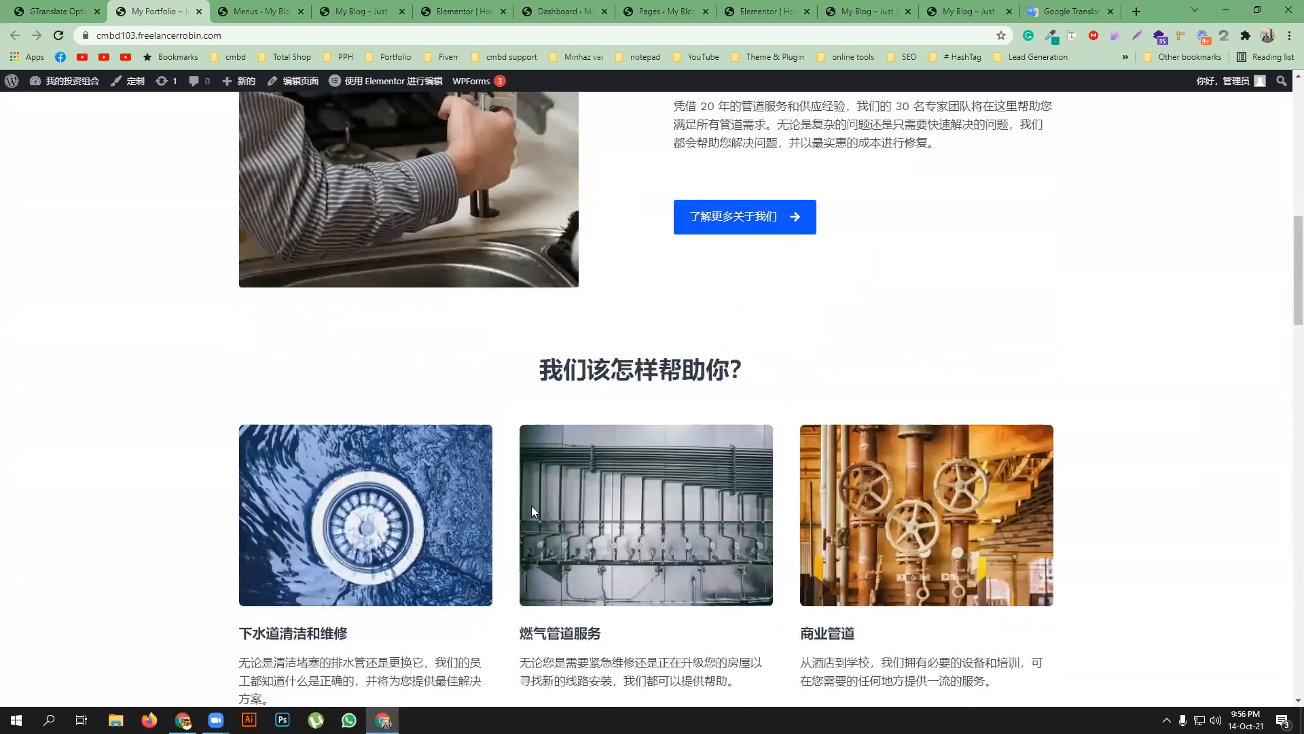
pyautogui.scroll(8, 532, 506)
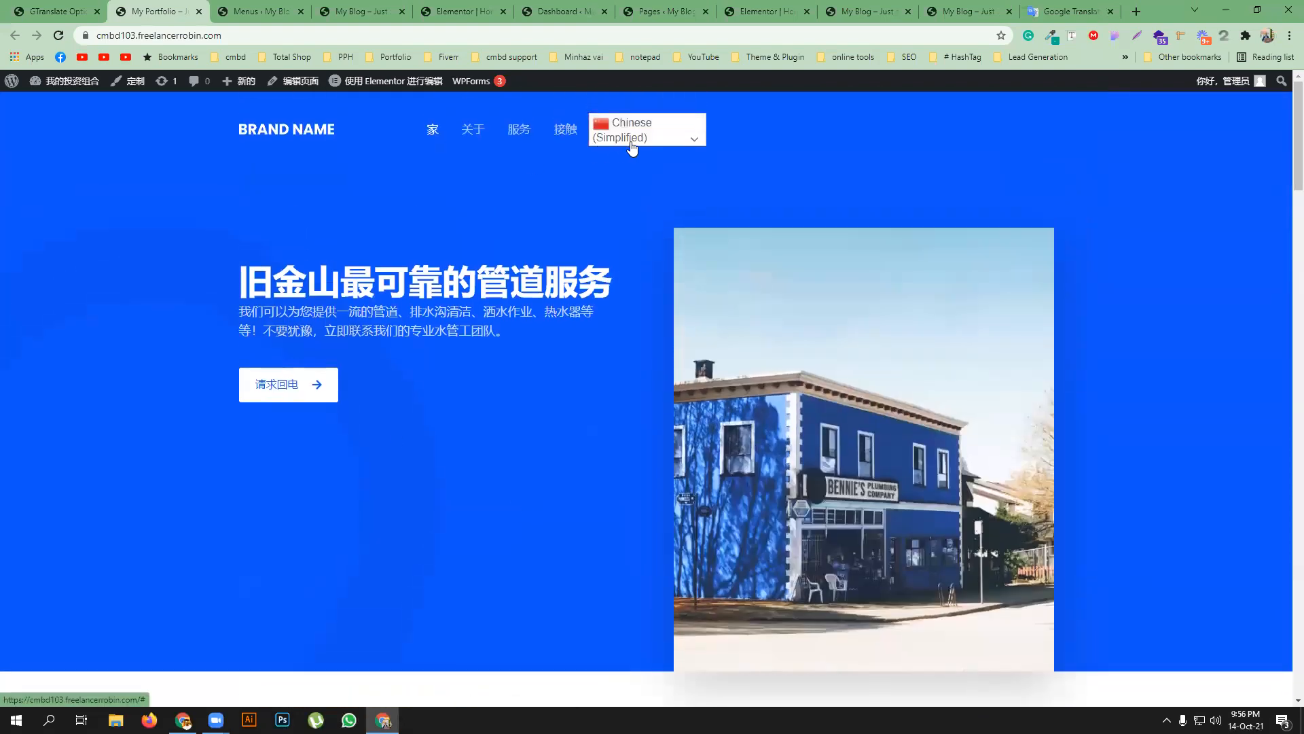
# - Switch the site to Arabic and check the translated hero and introduction sections
pyautogui.click(632, 145)
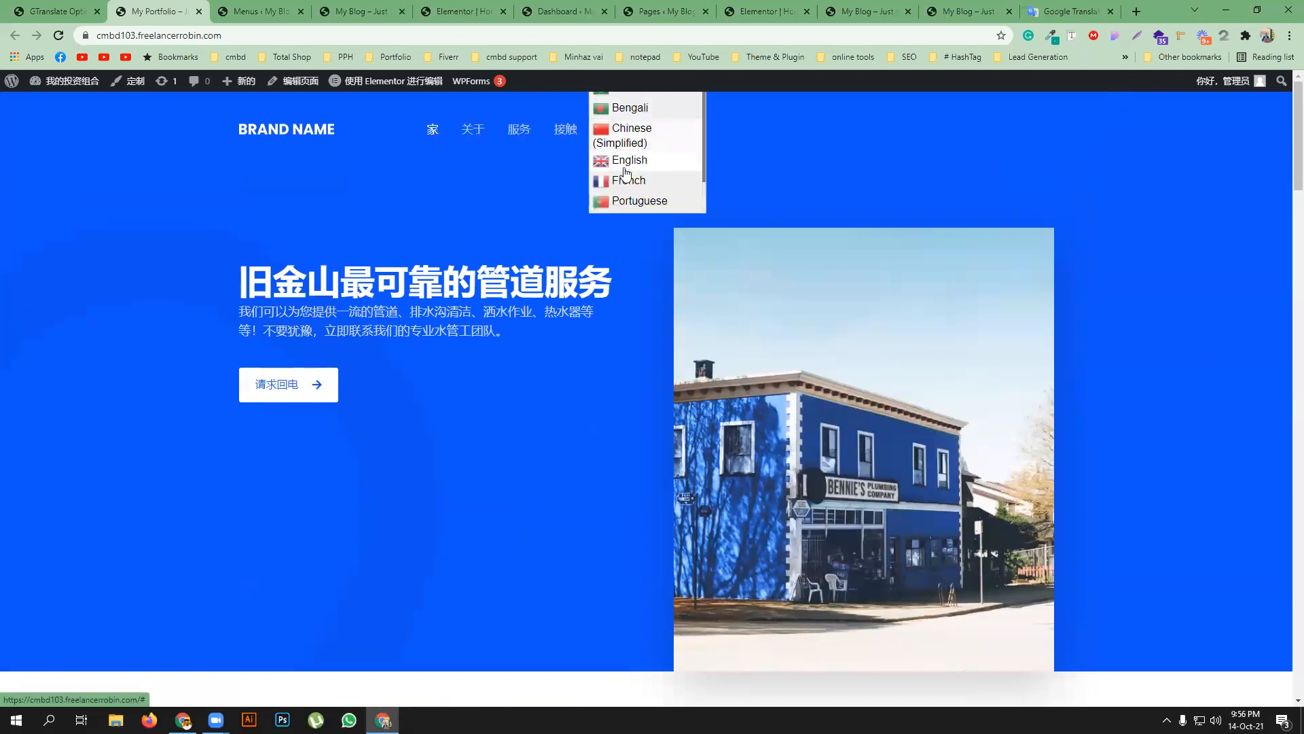
pyautogui.scroll(1, 639, 105)
pyautogui.click(640, 107)
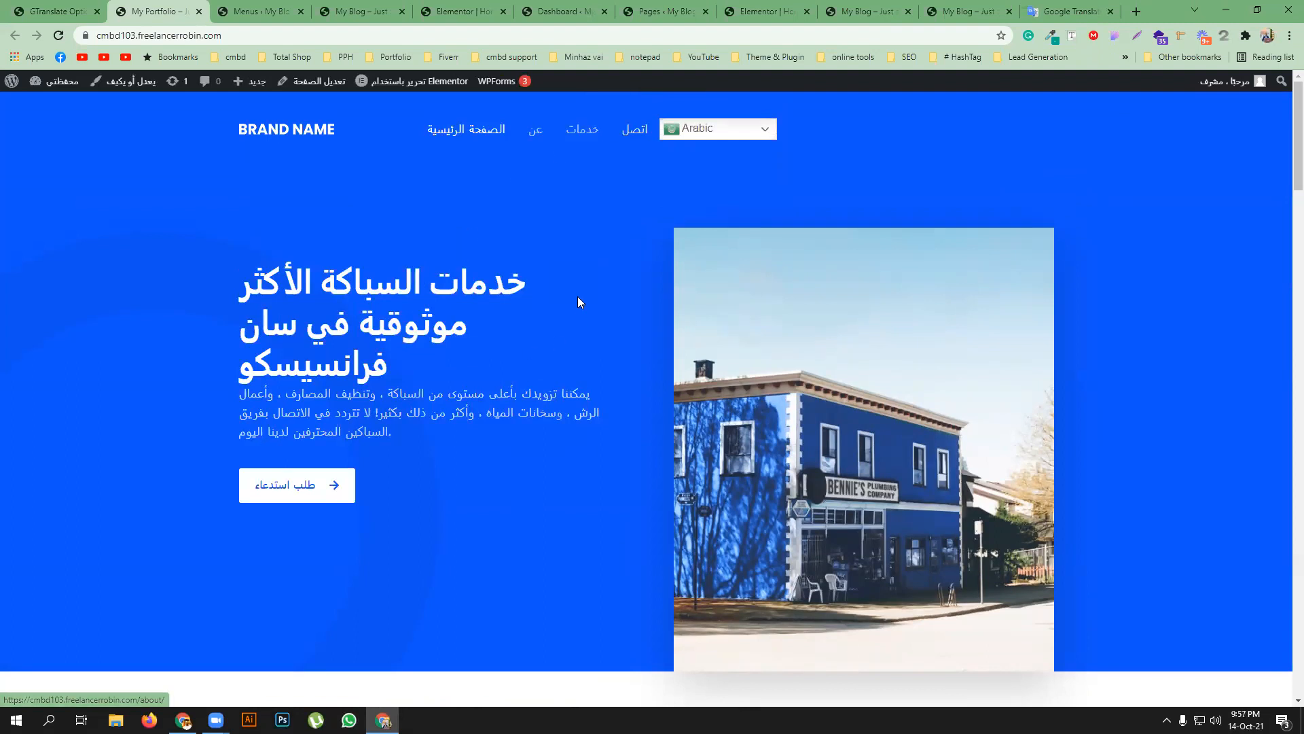
pyautogui.scroll(-4, 538, 287)
pyautogui.scroll(2, 537, 288)
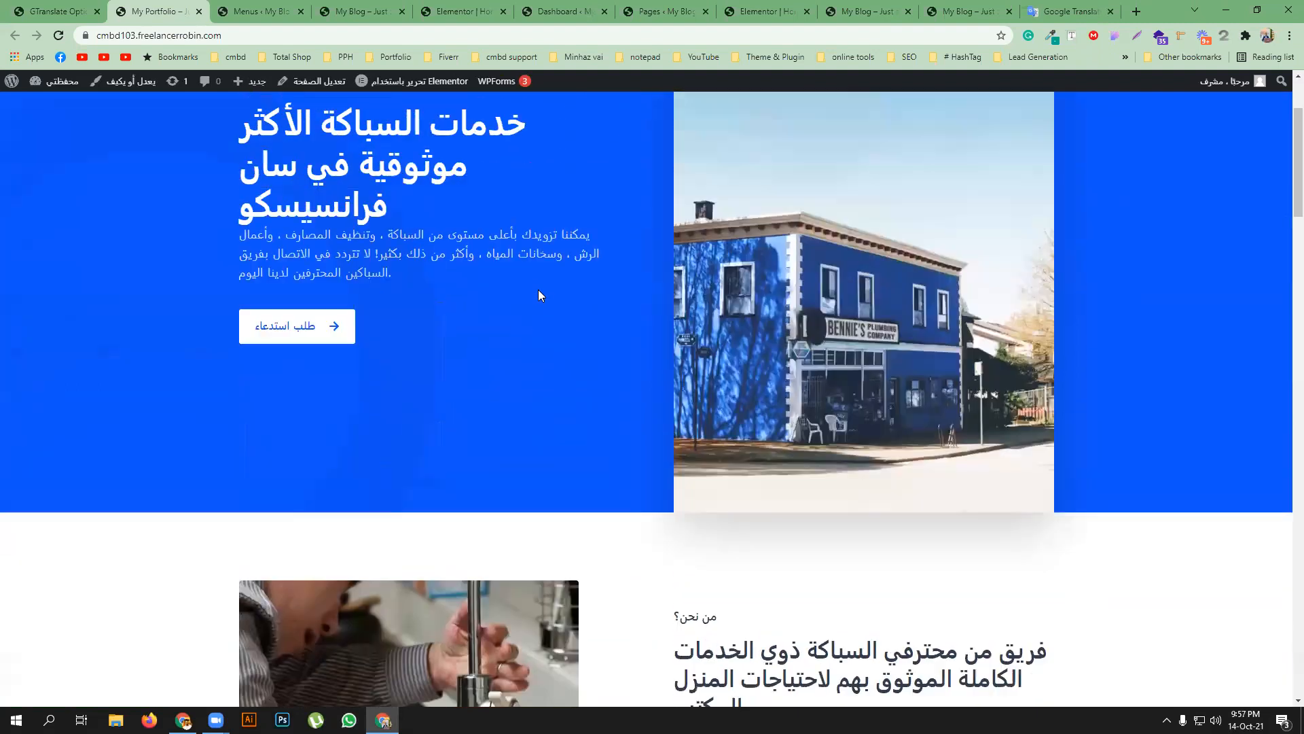
pyautogui.scroll(3, 539, 290)
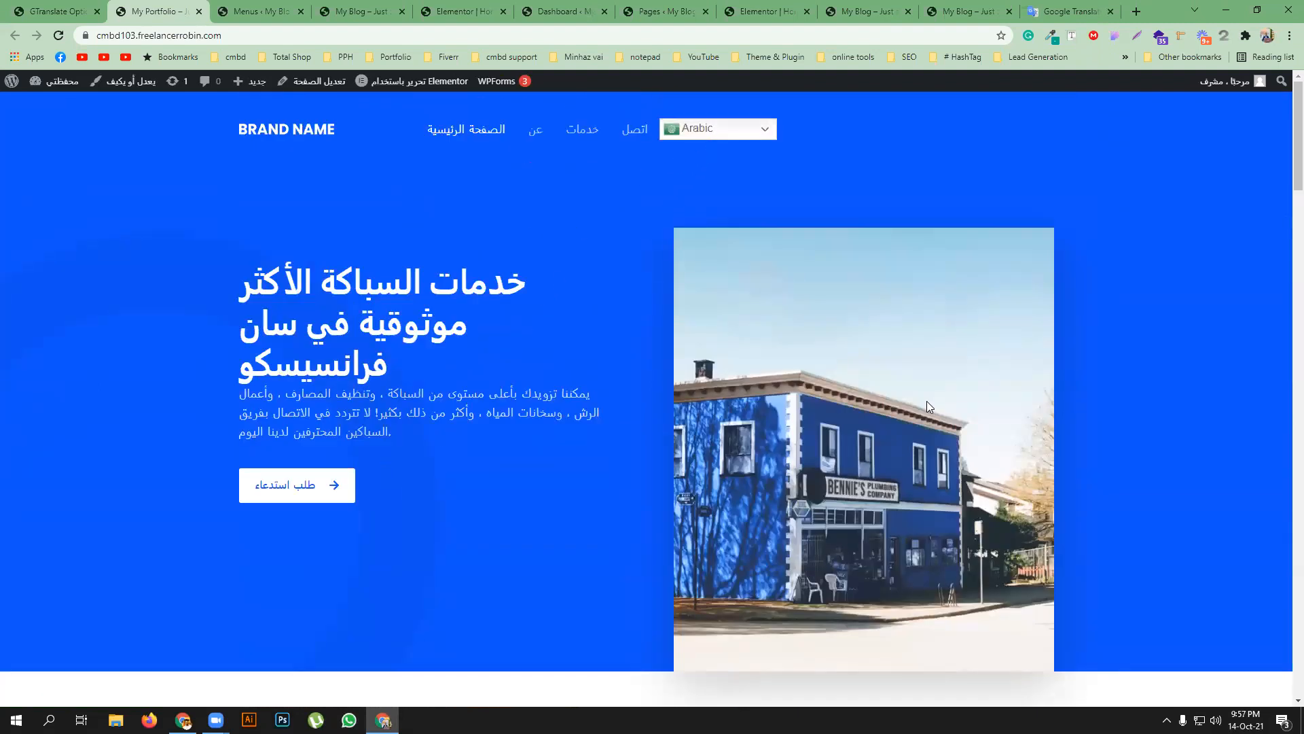